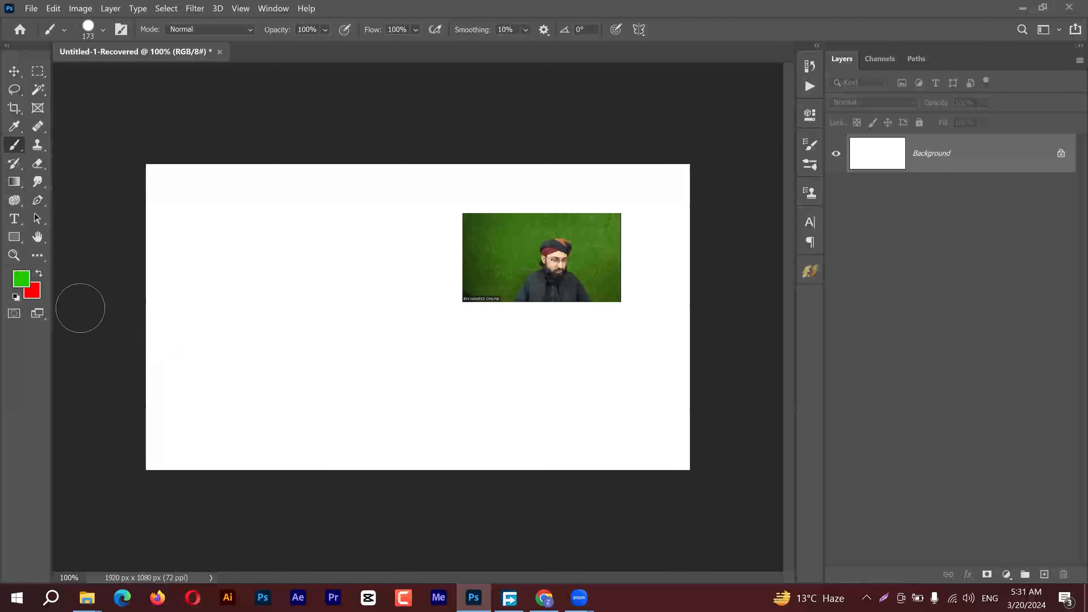
Step: Activate the Custom Shape tool, open its shape picker and enlarge the picker
click(13, 238)
click(329, 270)
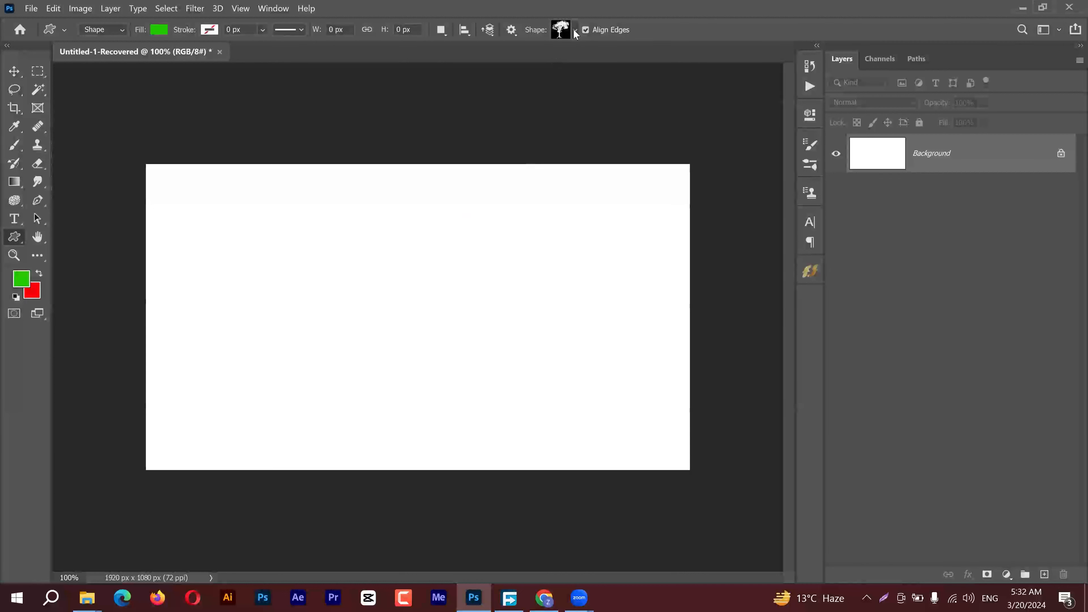
click(575, 31)
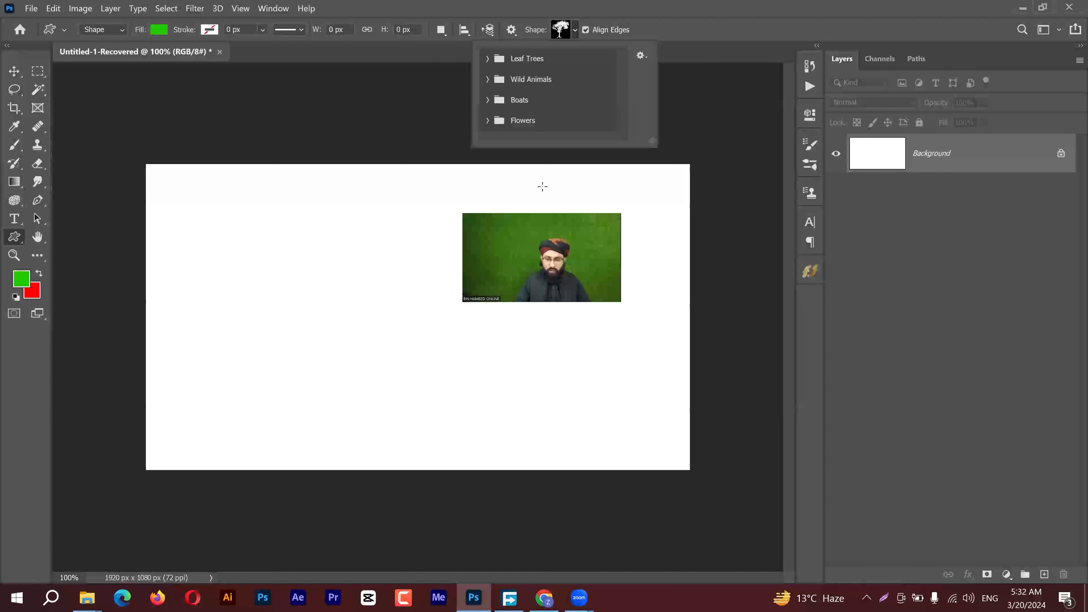
drag(651, 141, 738, 216)
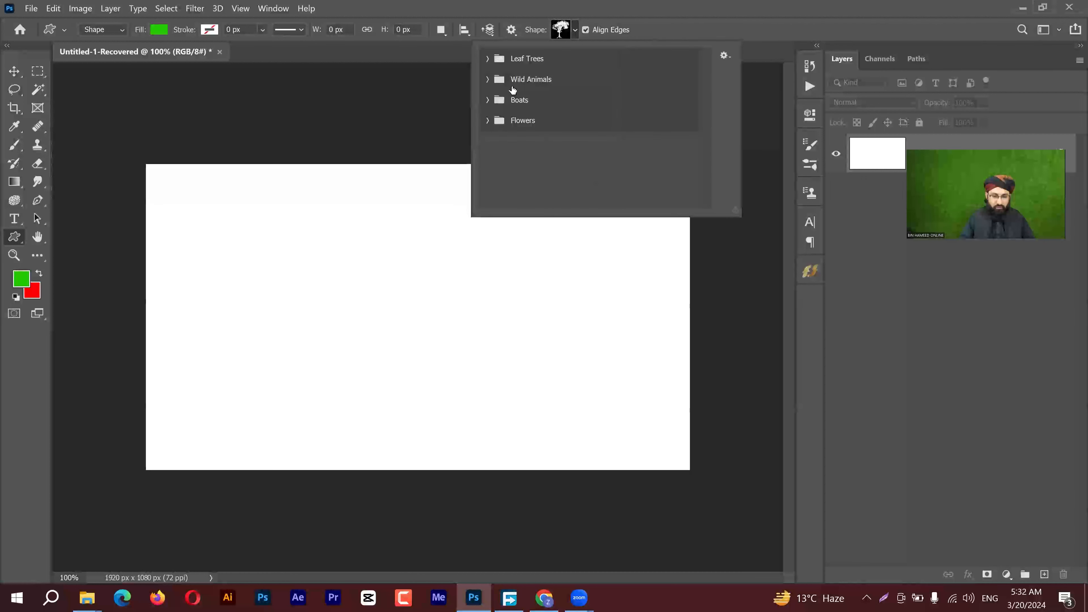
right_click(15, 237)
click(543, 74)
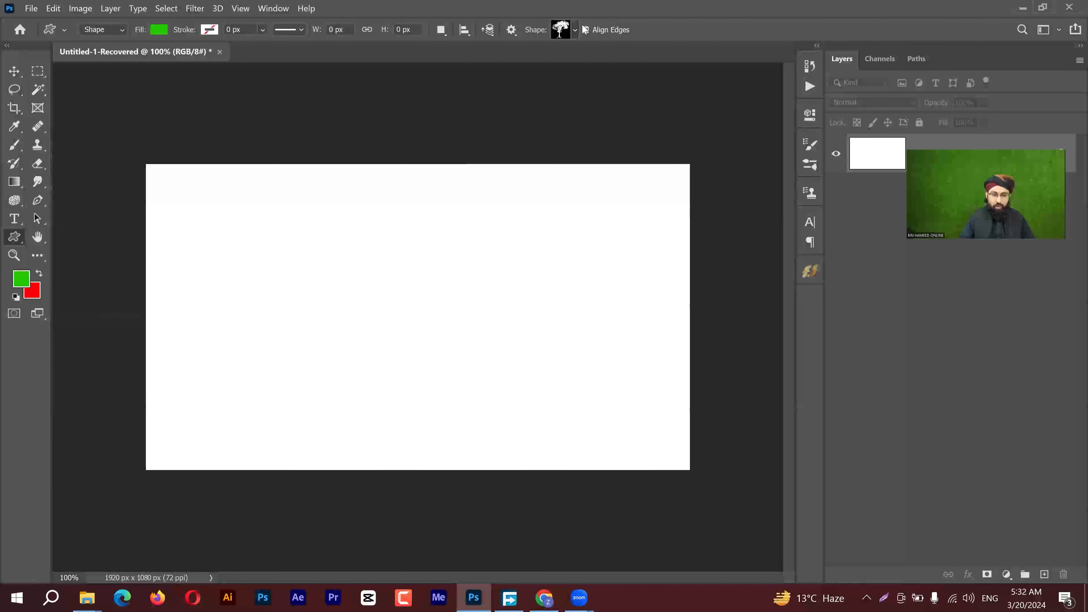
click(574, 29)
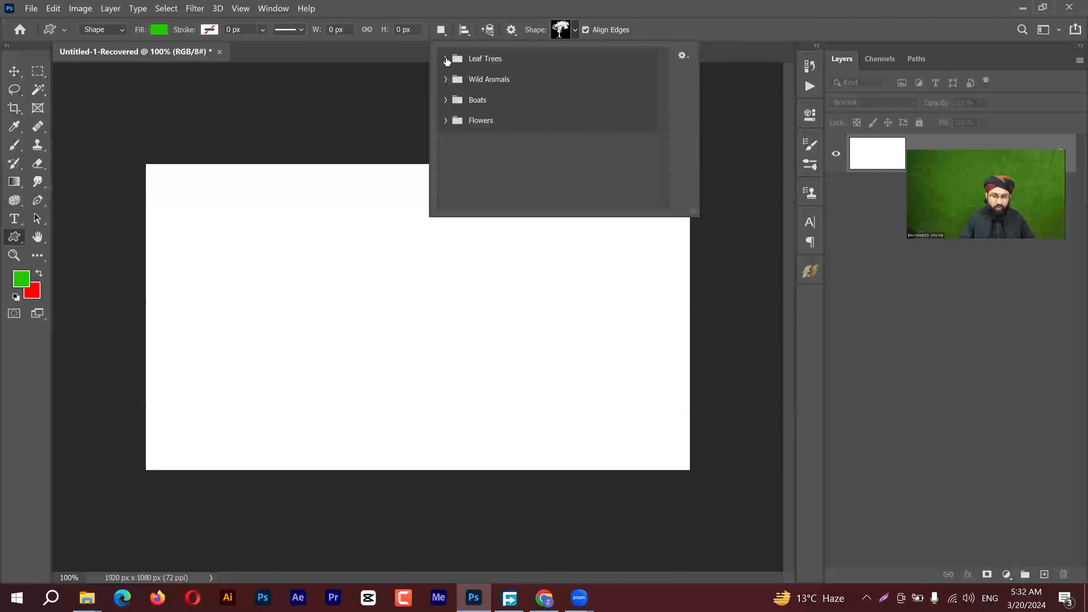
Step: Look through the custom shapes in the Leaf Trees, Wild Animals, Boats and Flowers groups, and collapse all groups
click(446, 60)
click(446, 125)
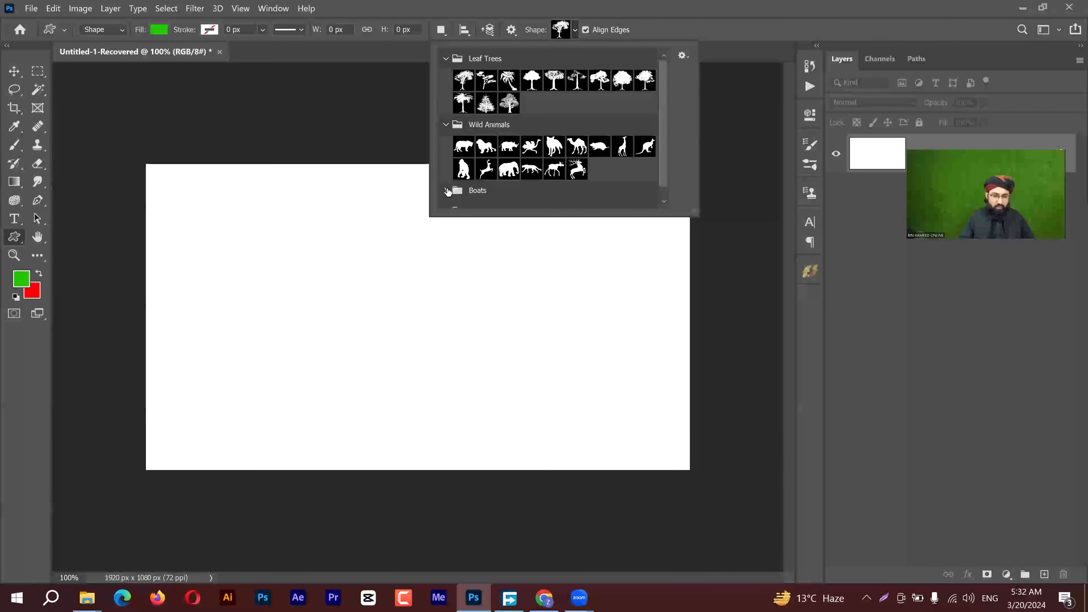
click(461, 200)
scroll(461, 197, down, 3)
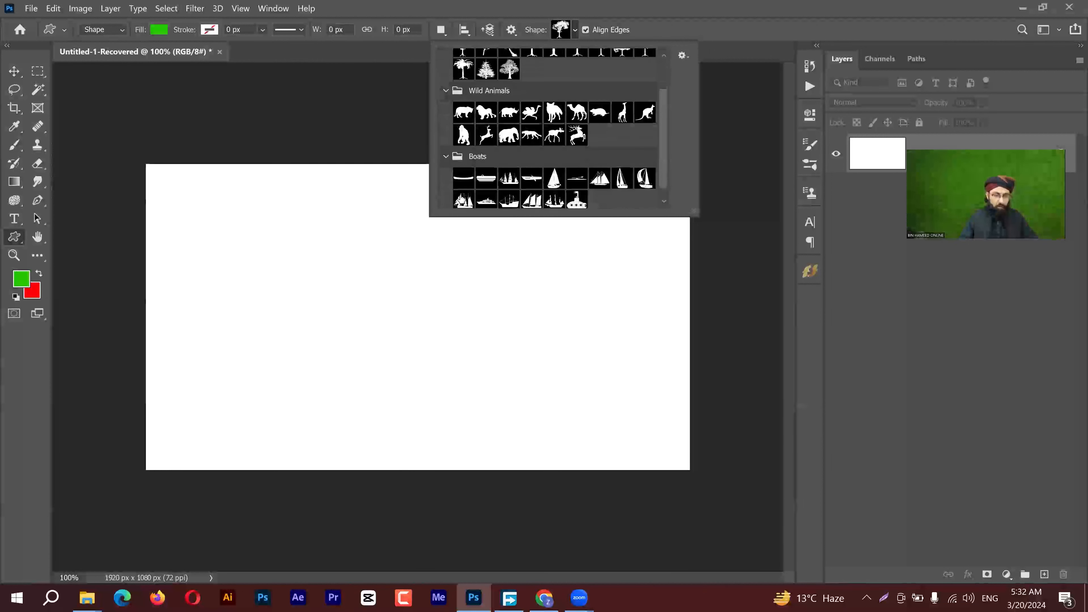
scroll(460, 198, down, 1)
click(445, 198)
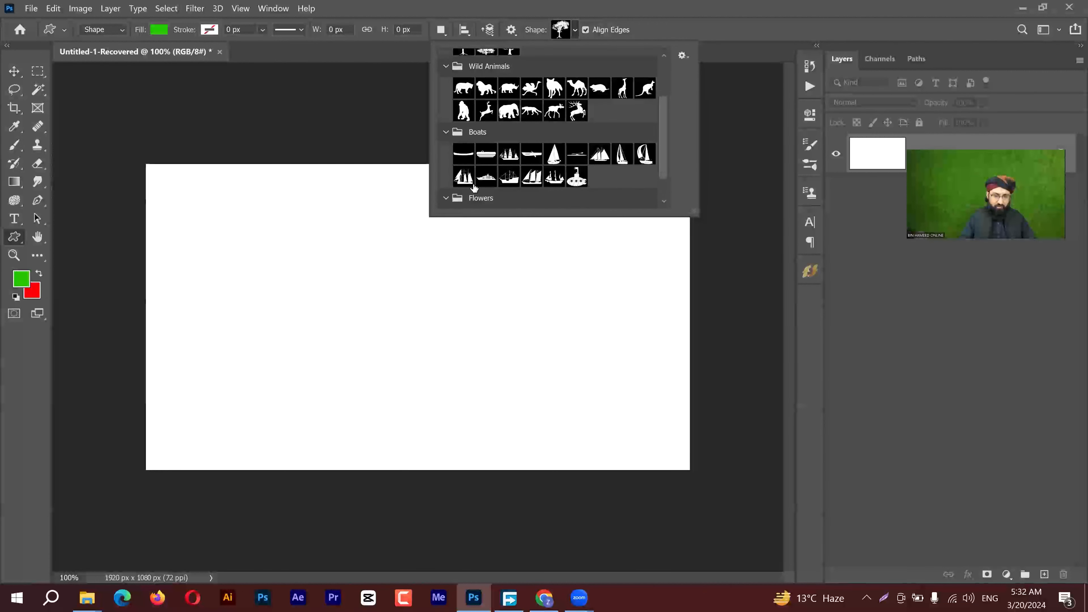
scroll(628, 165, down, 2)
scroll(628, 165, down, 1)
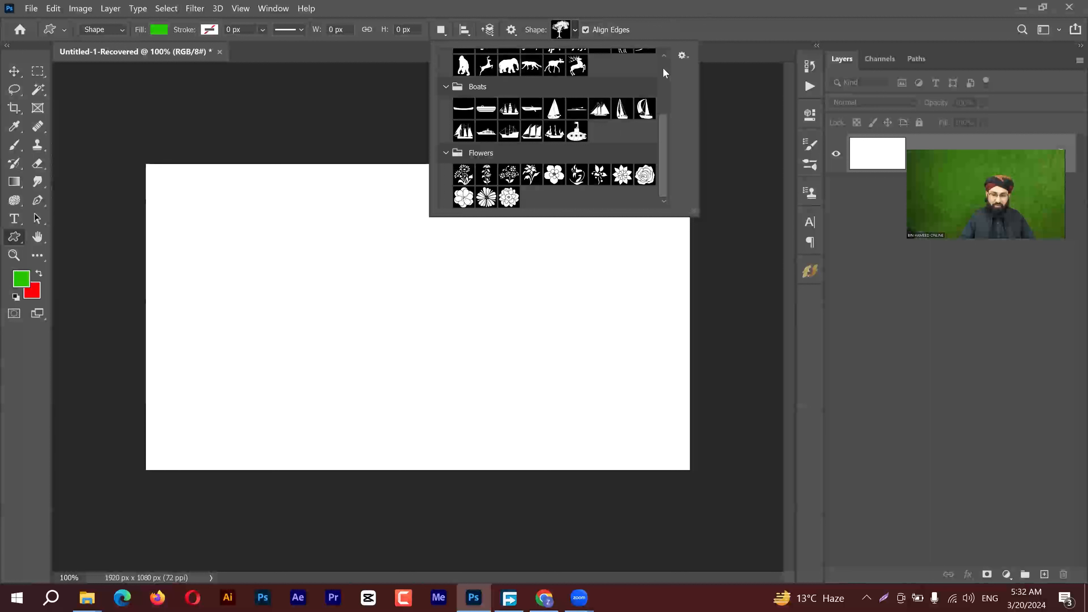
ctrl+click(447, 154)
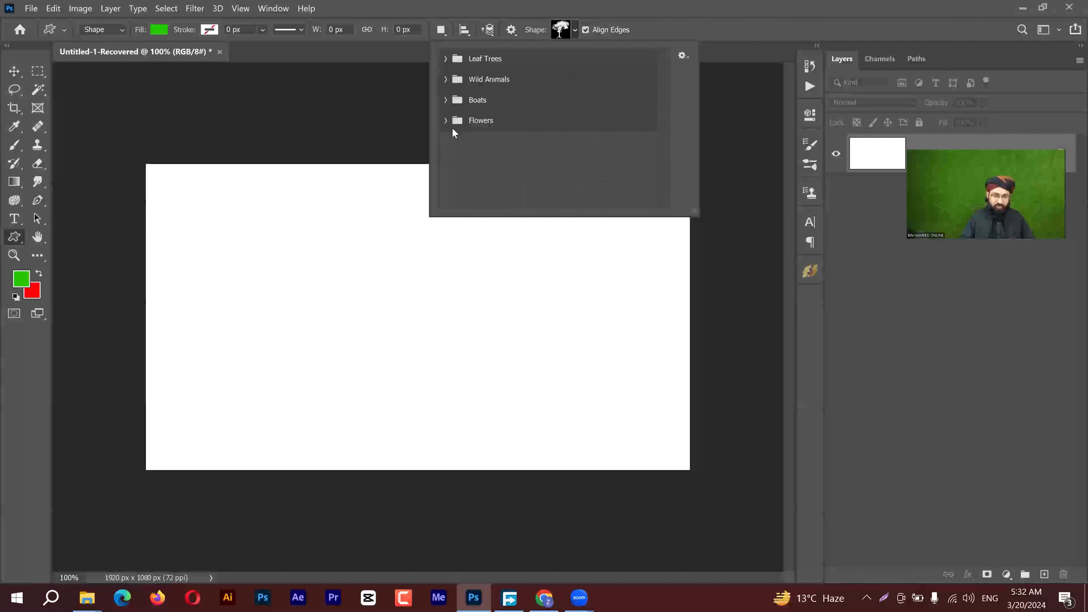
click(637, 25)
Step: Switch to Chrome and search Google for "custom shape free download photoshop"
click(544, 598)
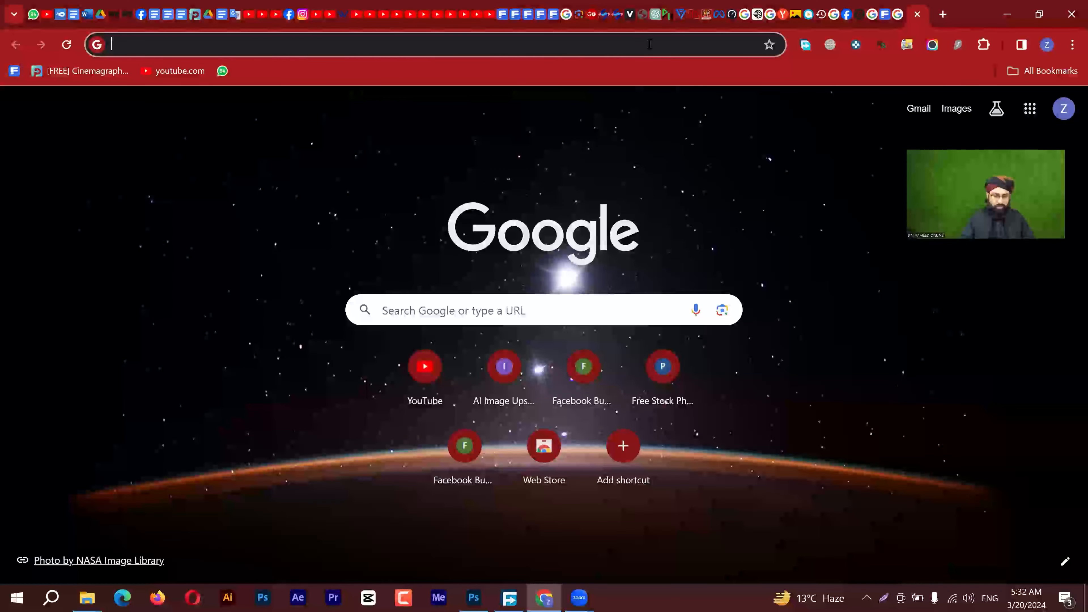
click(649, 44)
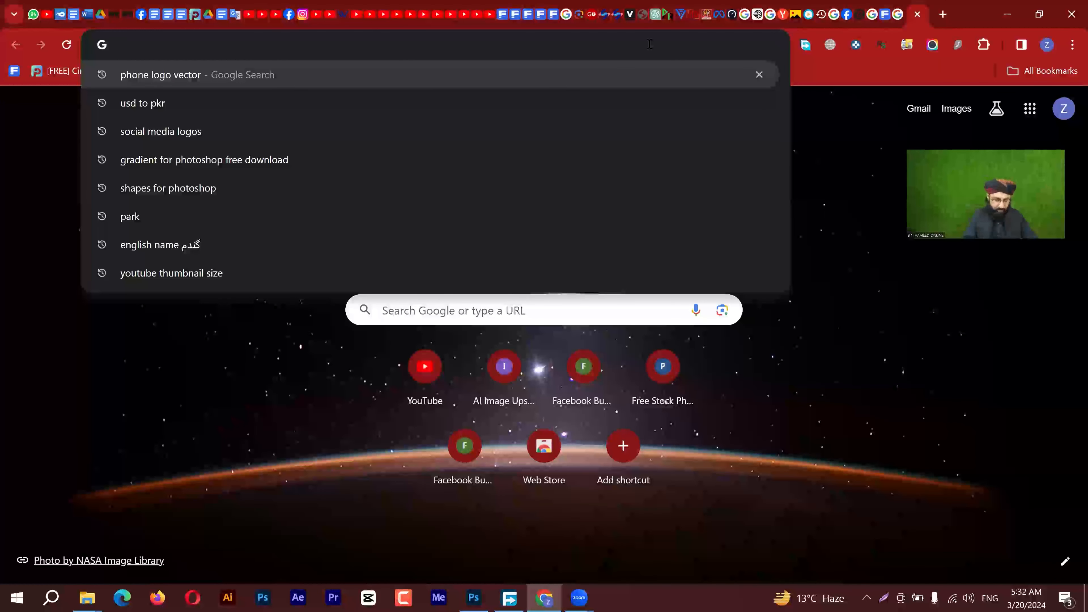
text(cus)
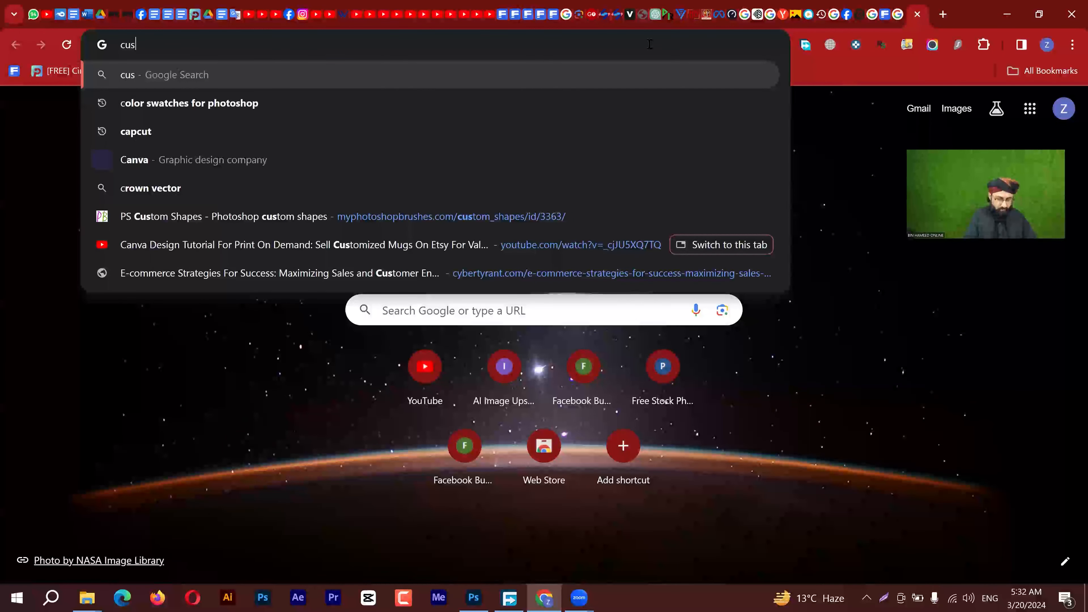
text(tom s)
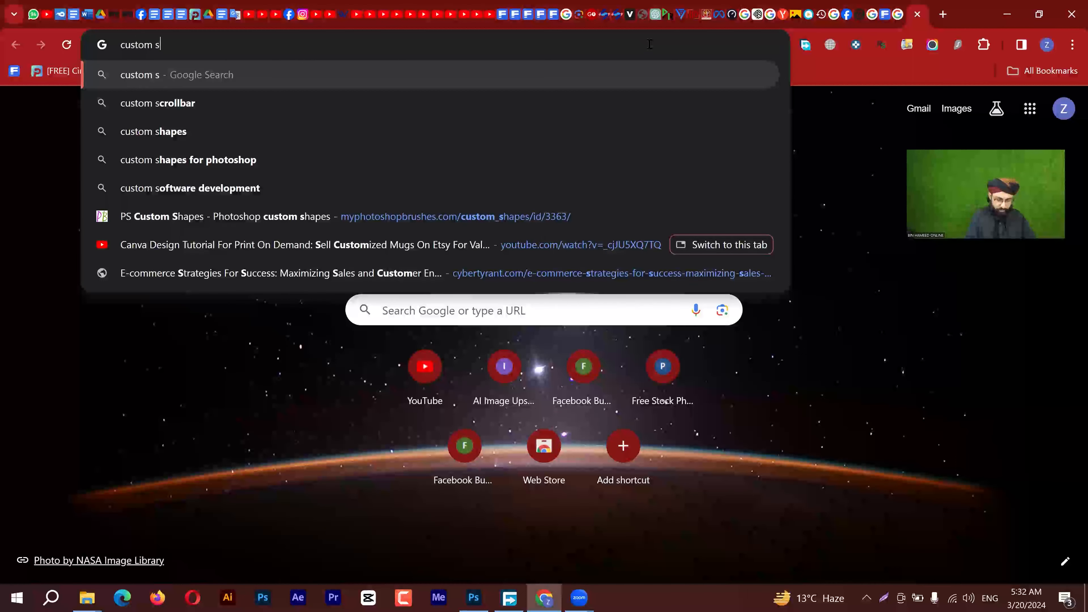
text(hape fr)
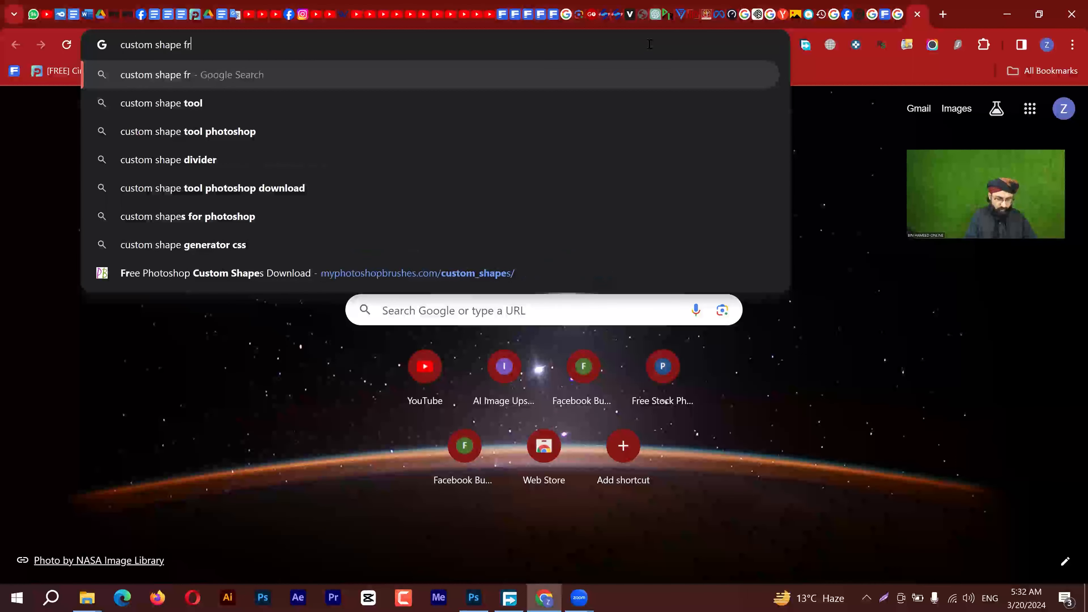
text(ee download)
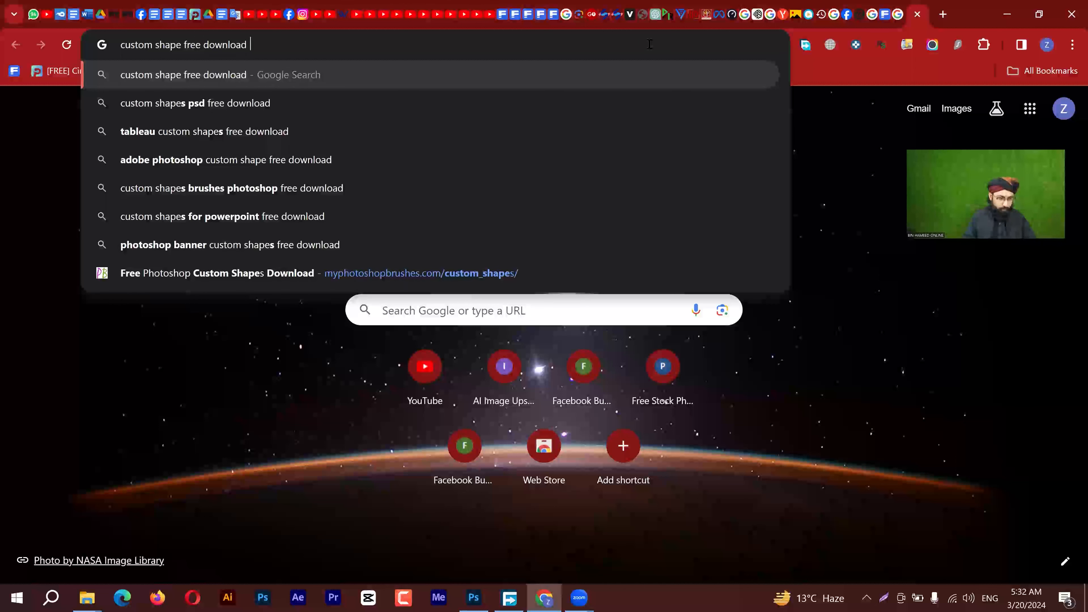
text( photoshop)
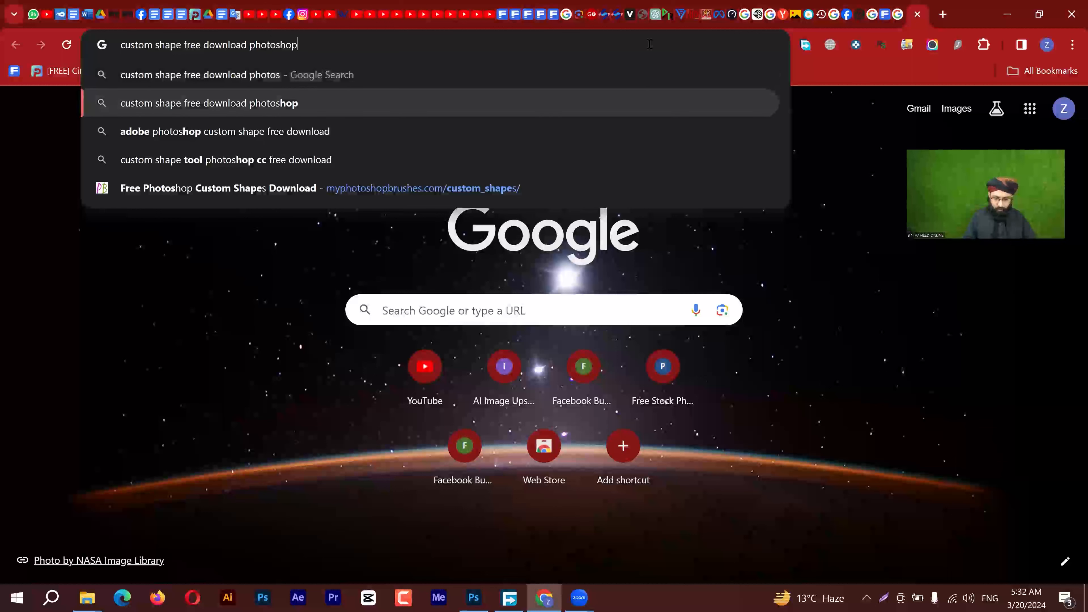
key(Return)
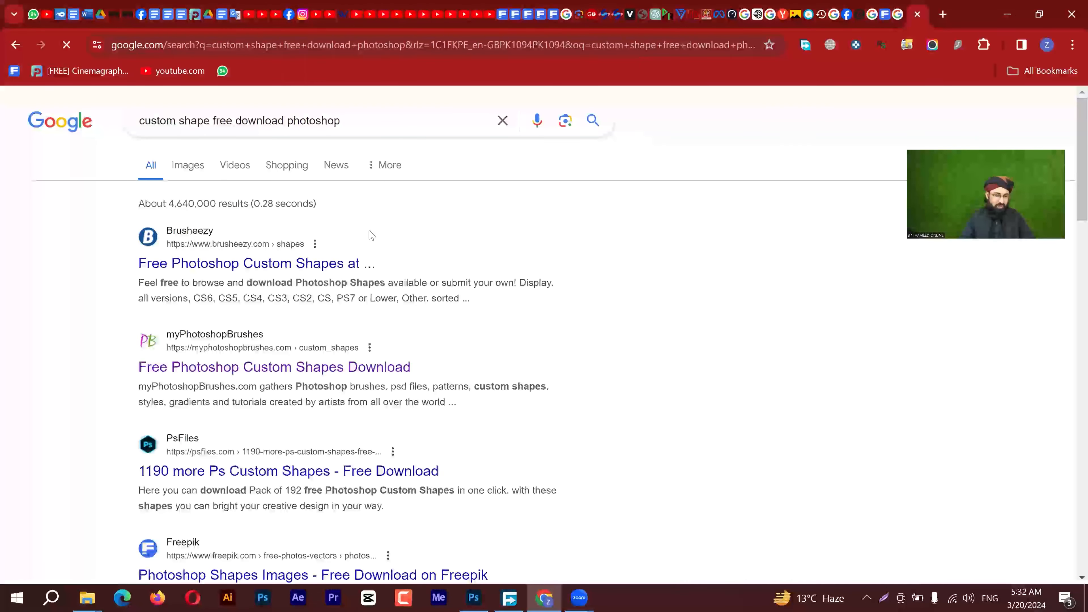
Step: Open the myPhotoshopBrushes custom shapes page from the results and open the PS Custom Shapes pack in its listing
scroll(251, 303, down, 1)
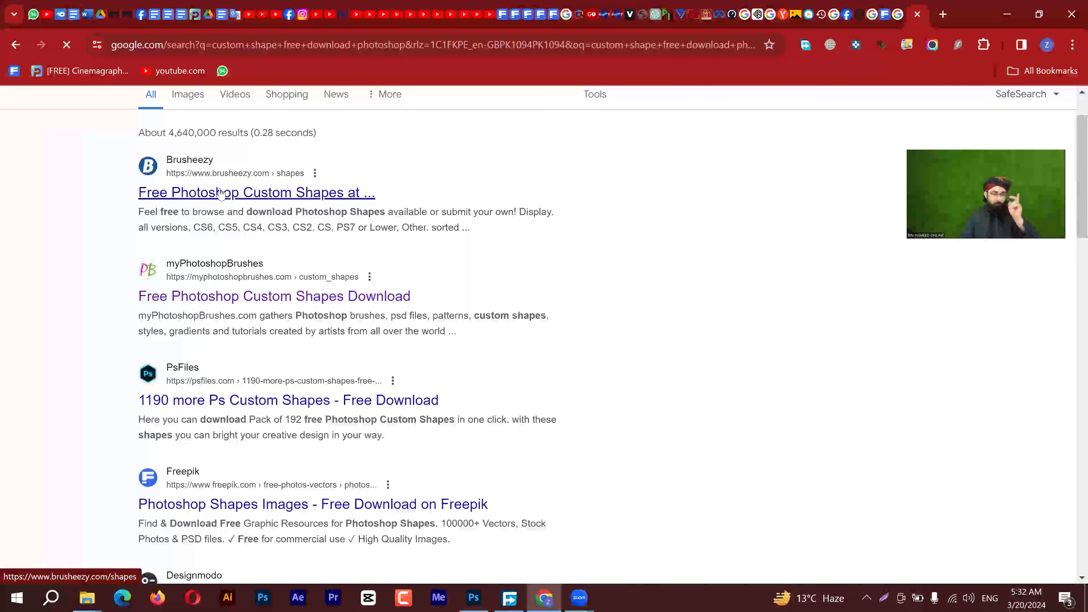
click(211, 302)
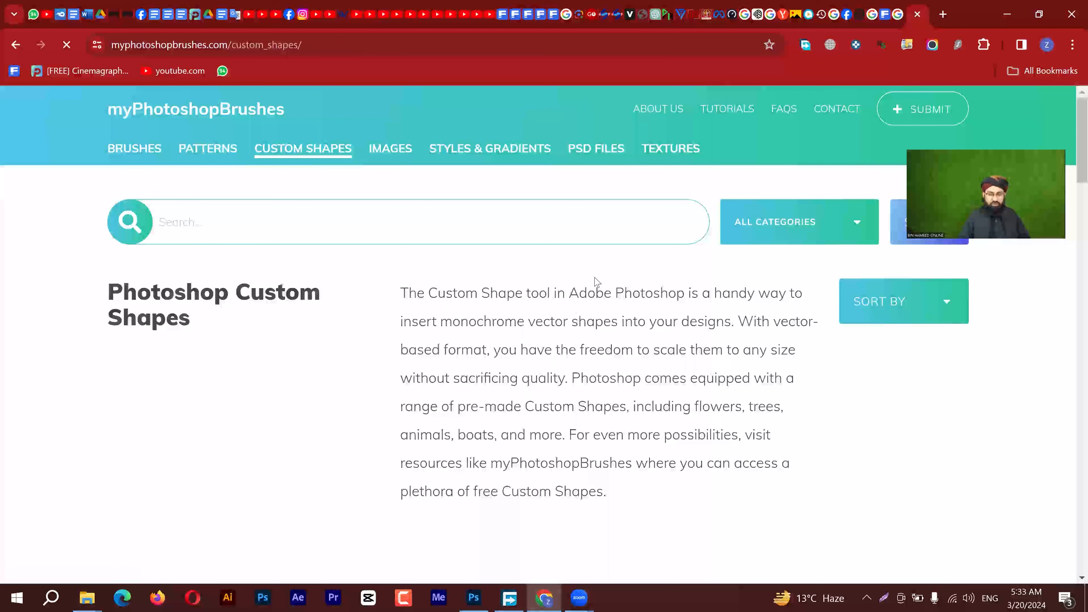
scroll(570, 274, down, 20)
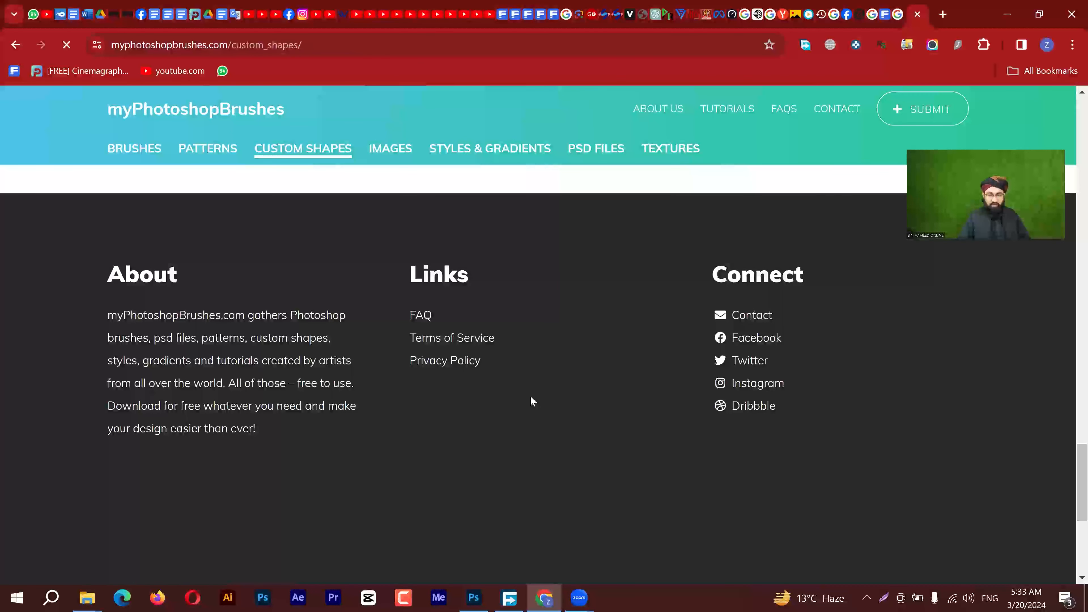
scroll(530, 396, up, 5)
scroll(493, 324, down, 3)
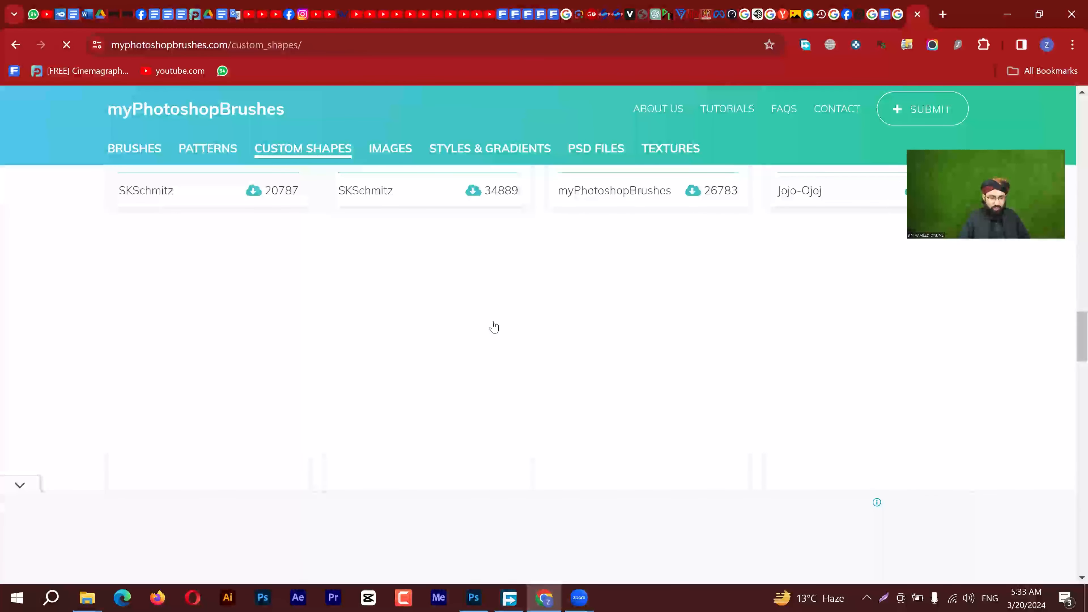
scroll(447, 327, down, 5)
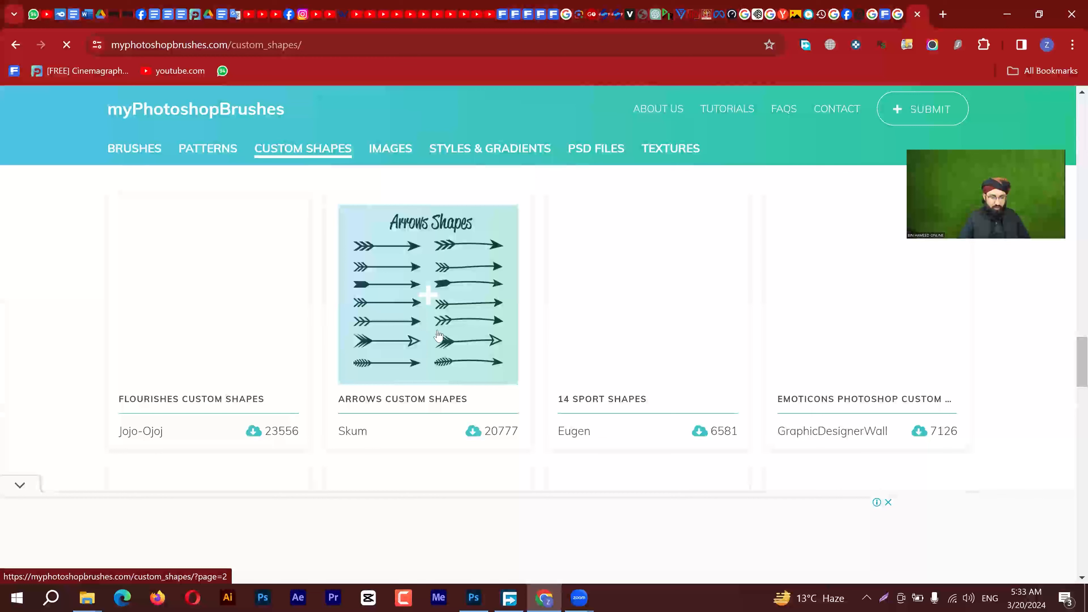
scroll(438, 335, down, 7)
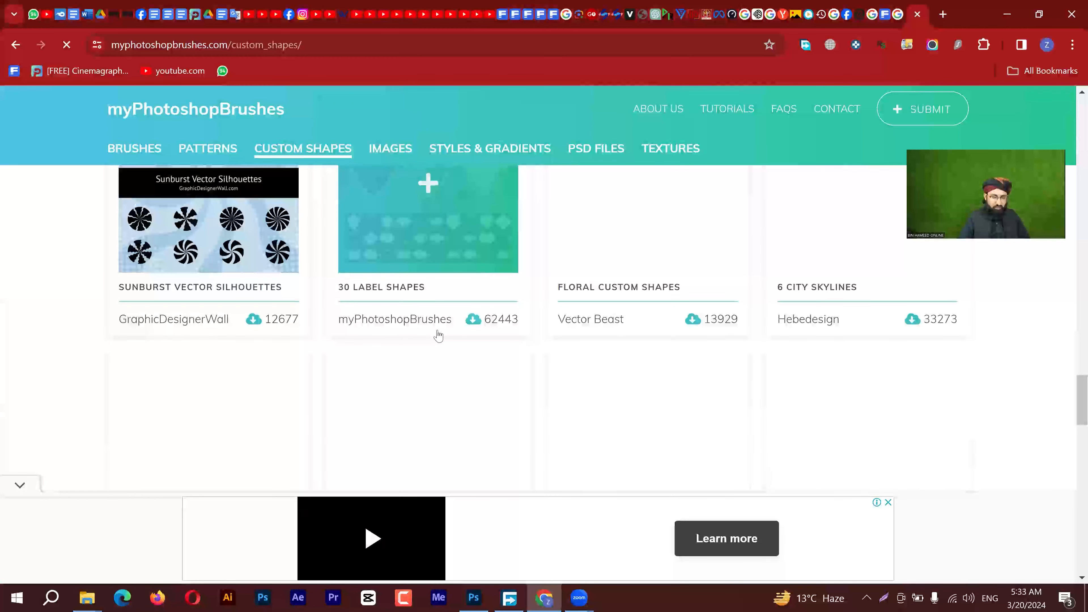
scroll(394, 388, down, 3)
scroll(394, 388, down, 6)
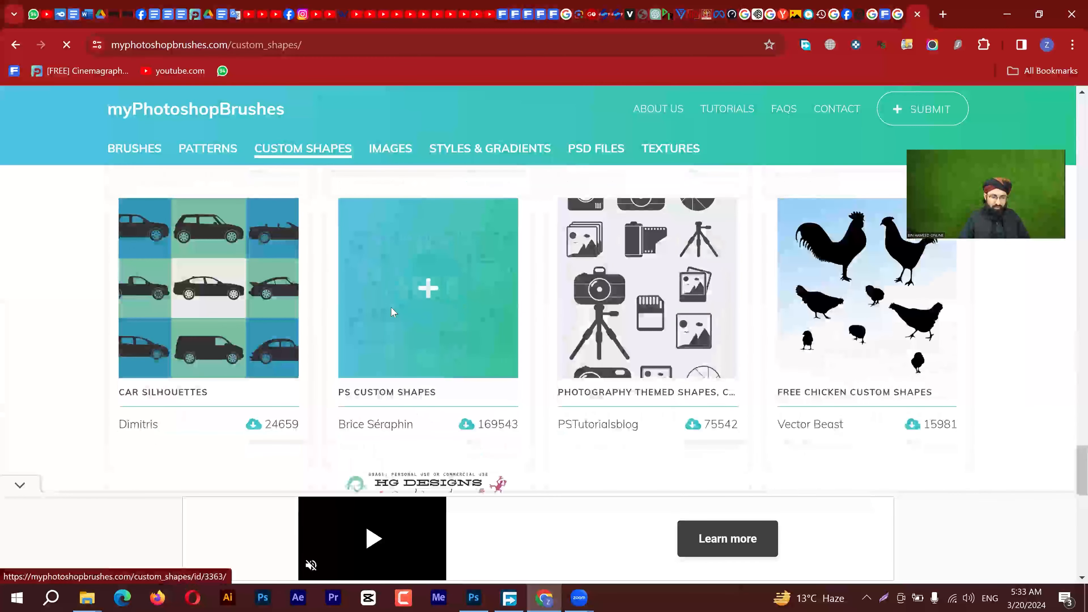
click(570, 408)
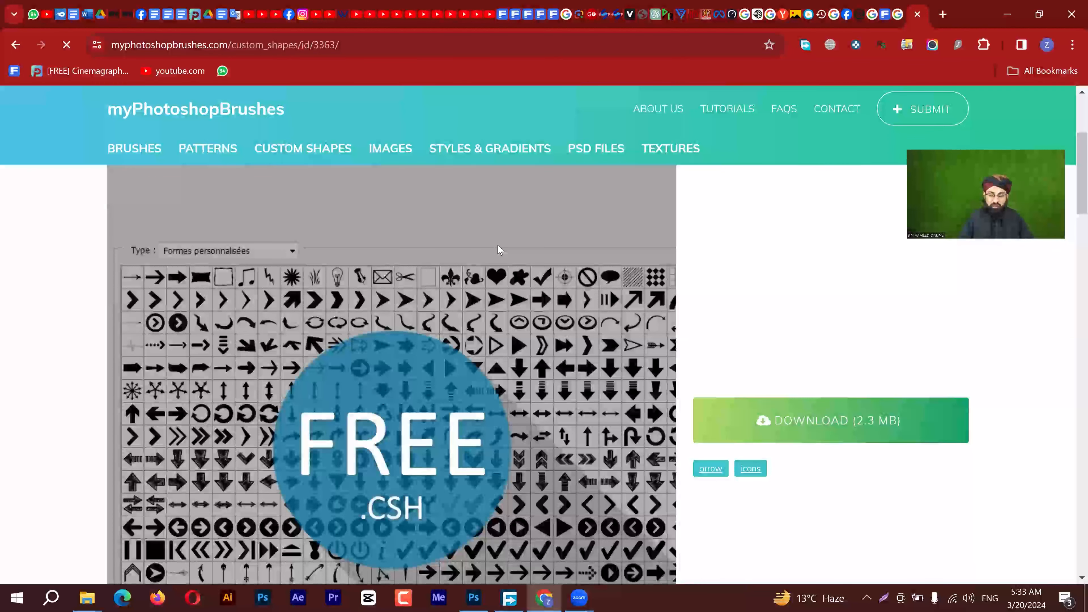
Step: Download the pack as source.csh.zip to the Downloads folder and extract it there into a source.csh folder
click(700, 420)
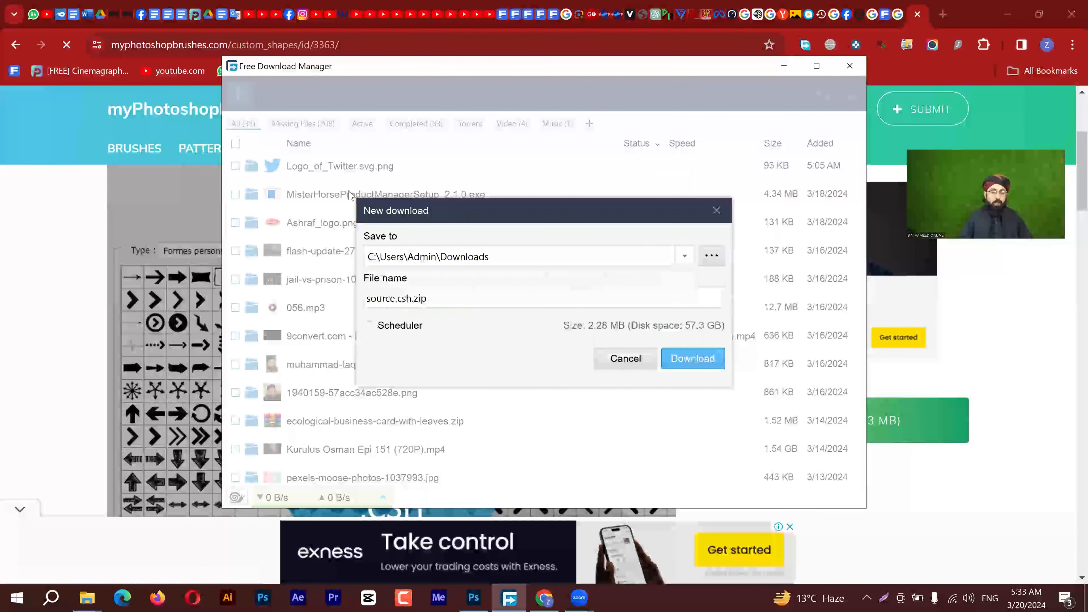
click(341, 191)
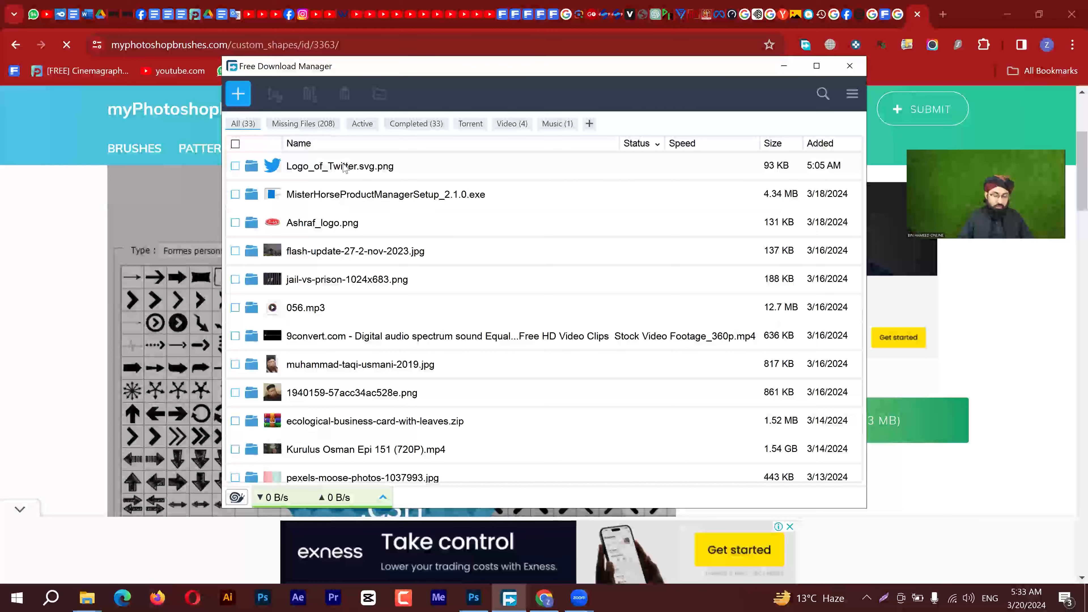
right_click(370, 163)
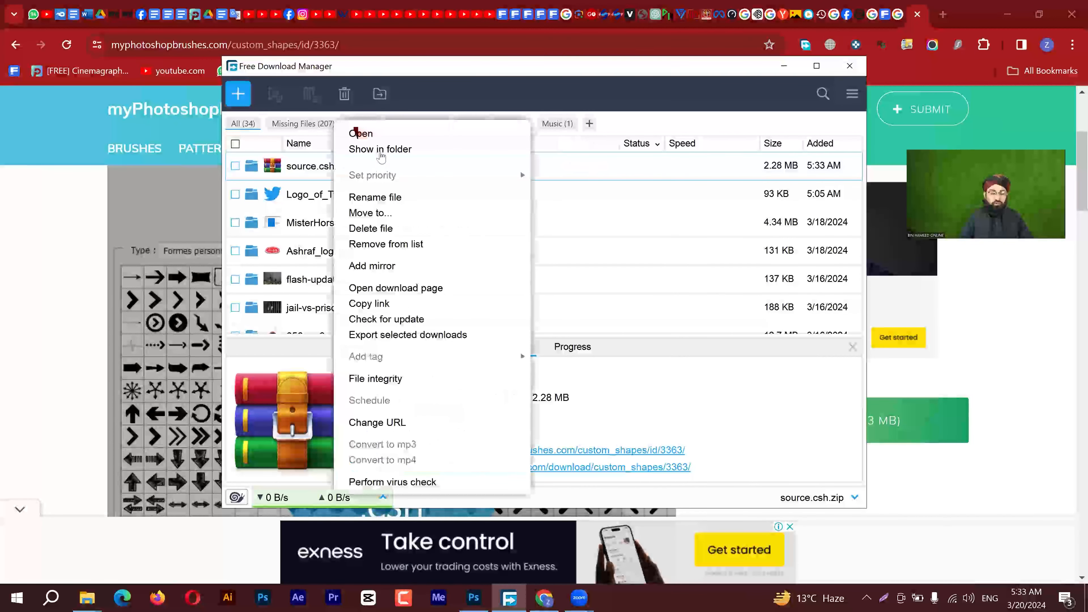
click(380, 150)
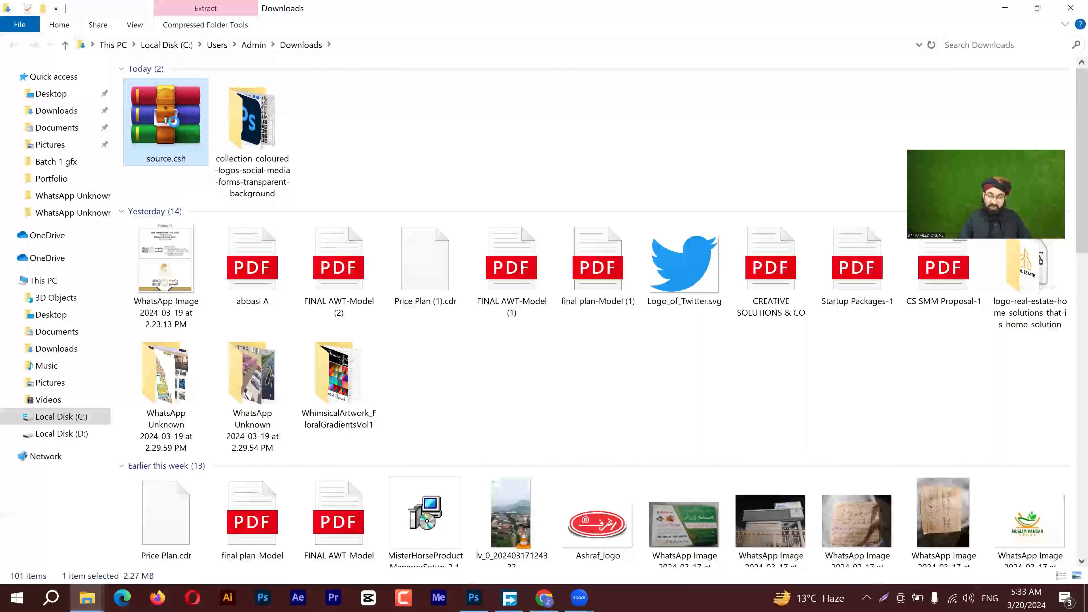
right_click(174, 124)
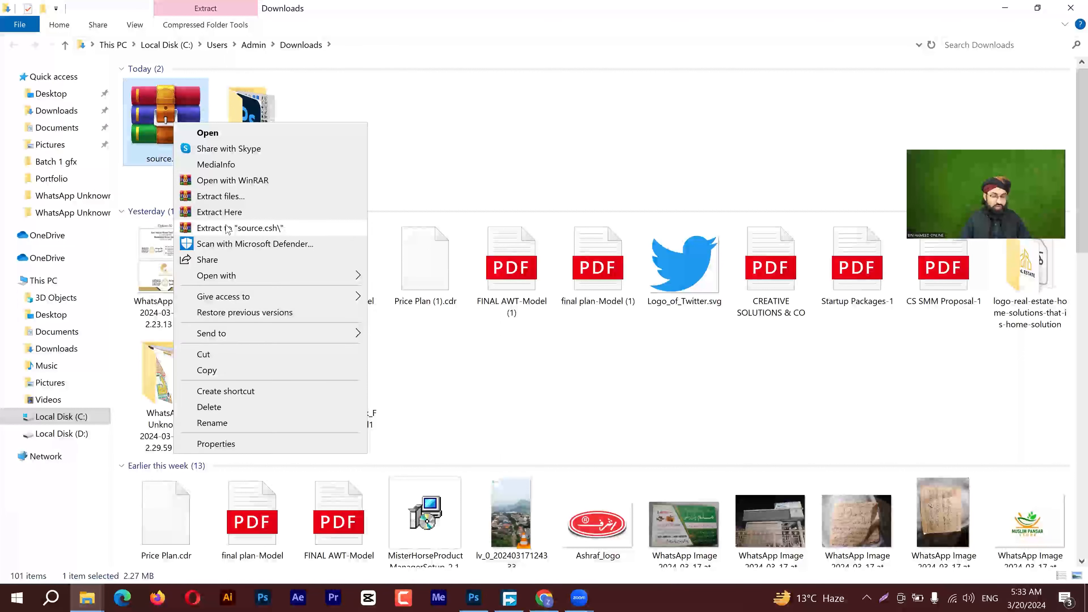
click(228, 228)
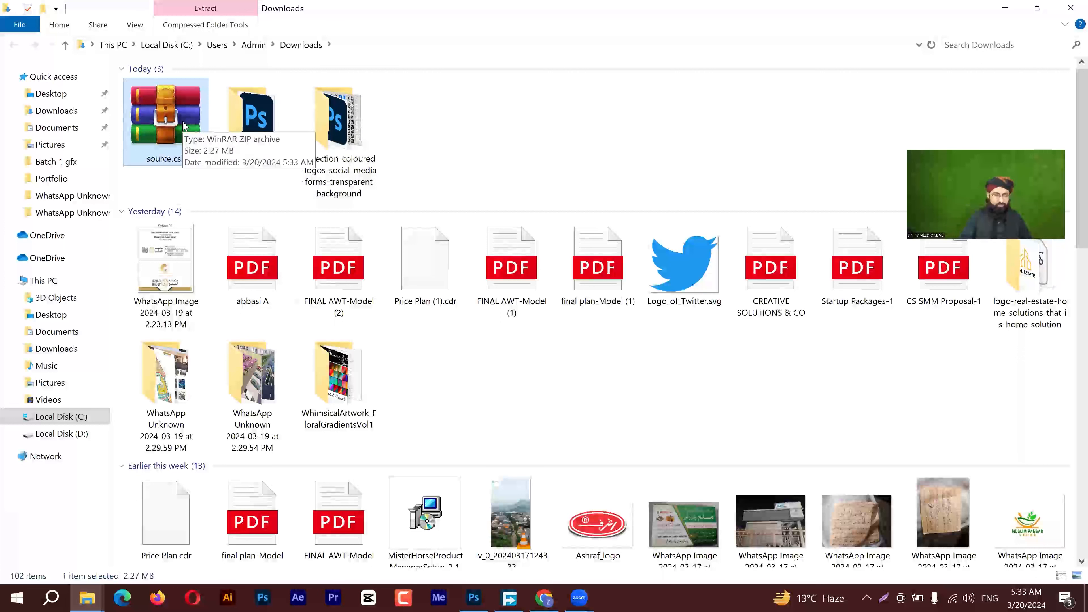
Step: Permanently delete the source.csh archive from Downloads and open the extracted source.csh folder
key(shift+Delete)
key(Return)
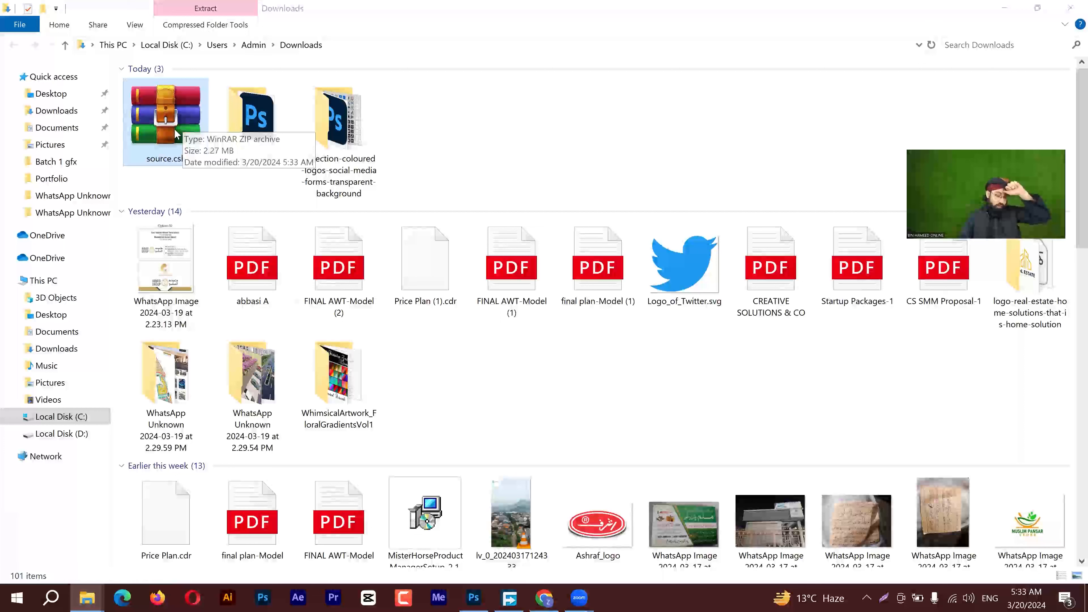
double_click(199, 133)
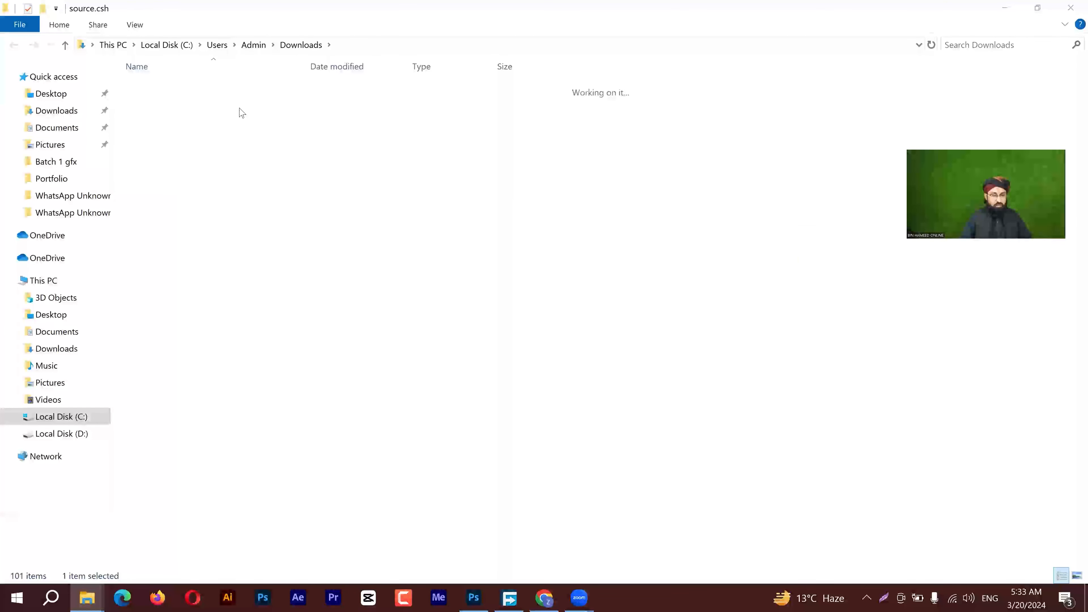
Step: Switch to Photoshop and import the custom shapes file from the source.csh folder in Downloads into the custom shape picker
click(474, 597)
click(575, 30)
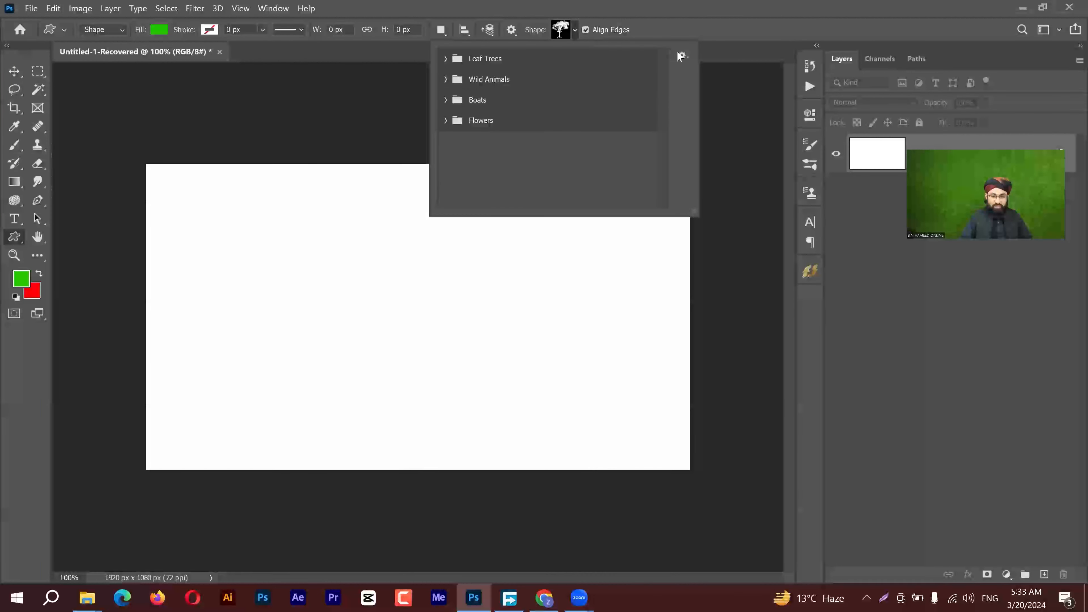
click(681, 55)
click(740, 185)
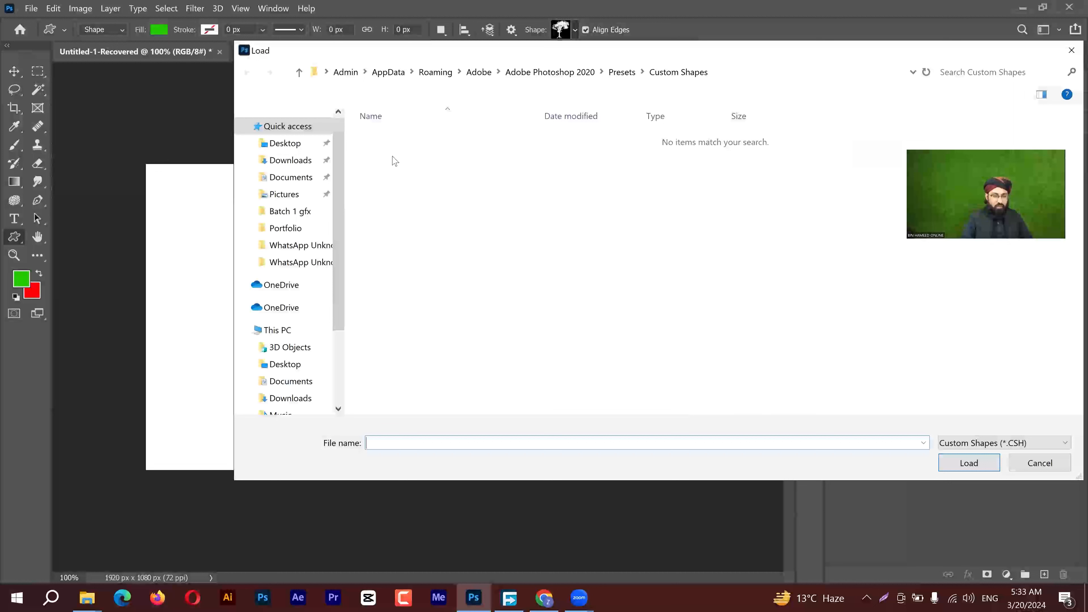
click(289, 162)
double_click(452, 160)
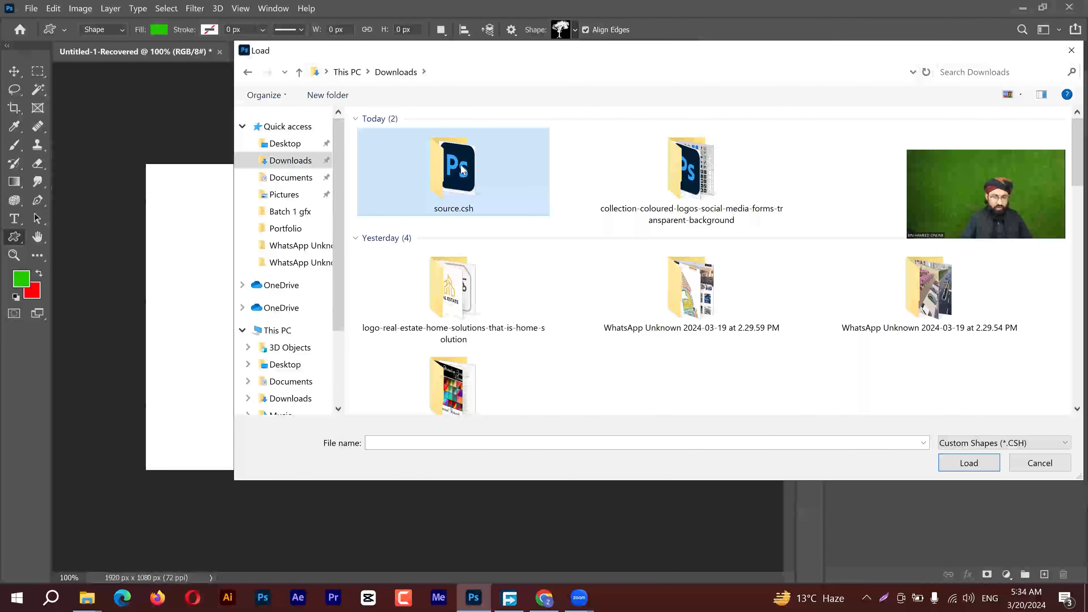
double_click(387, 138)
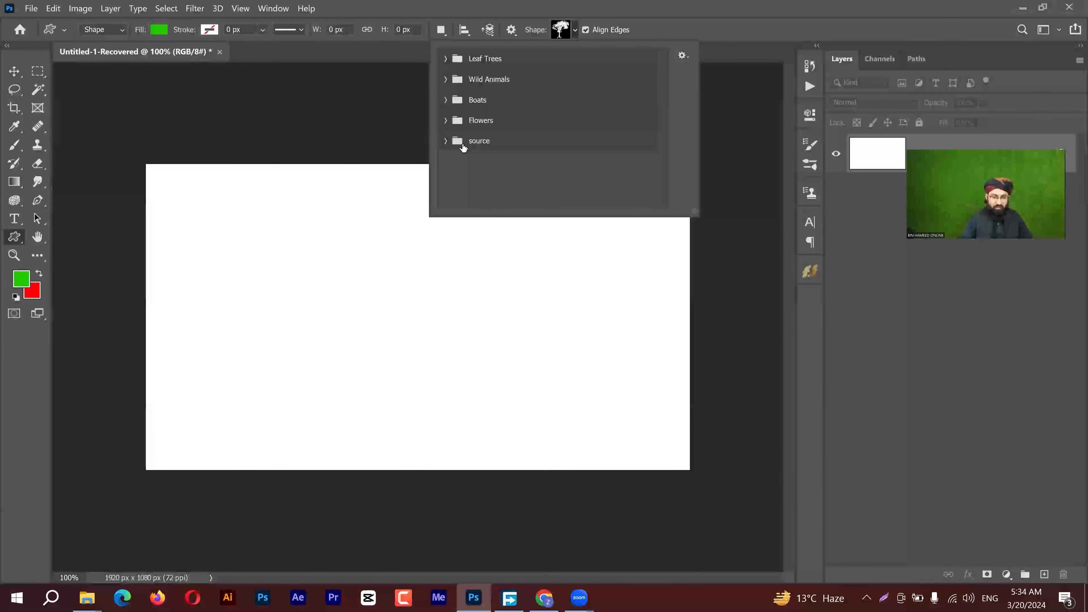
Step: Expand the imported source group and enlarge the shape picker to view more of its shapes
click(446, 141)
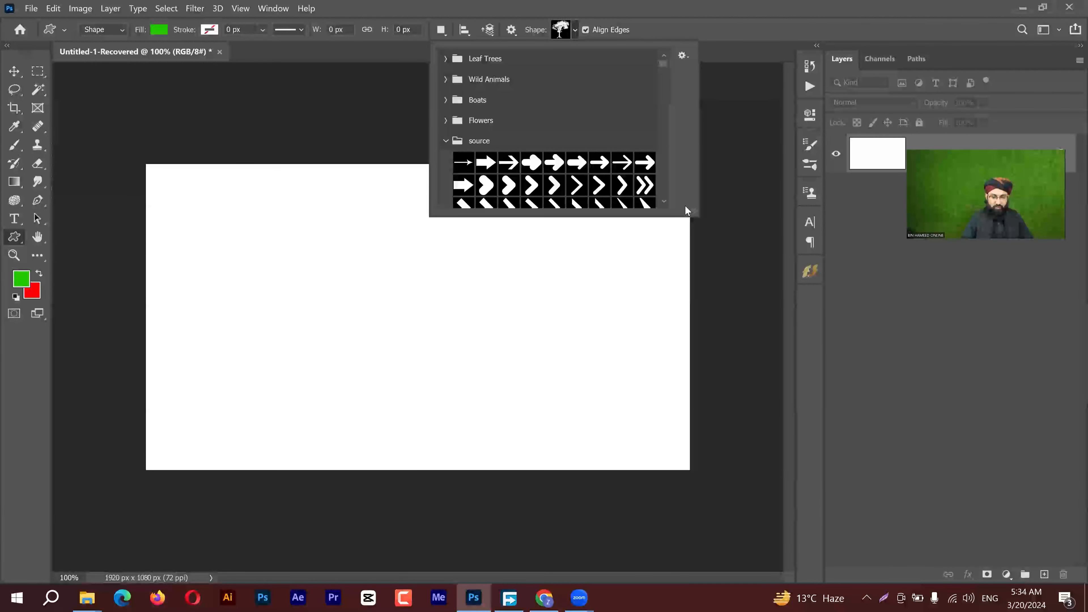
drag(693, 211, 977, 428)
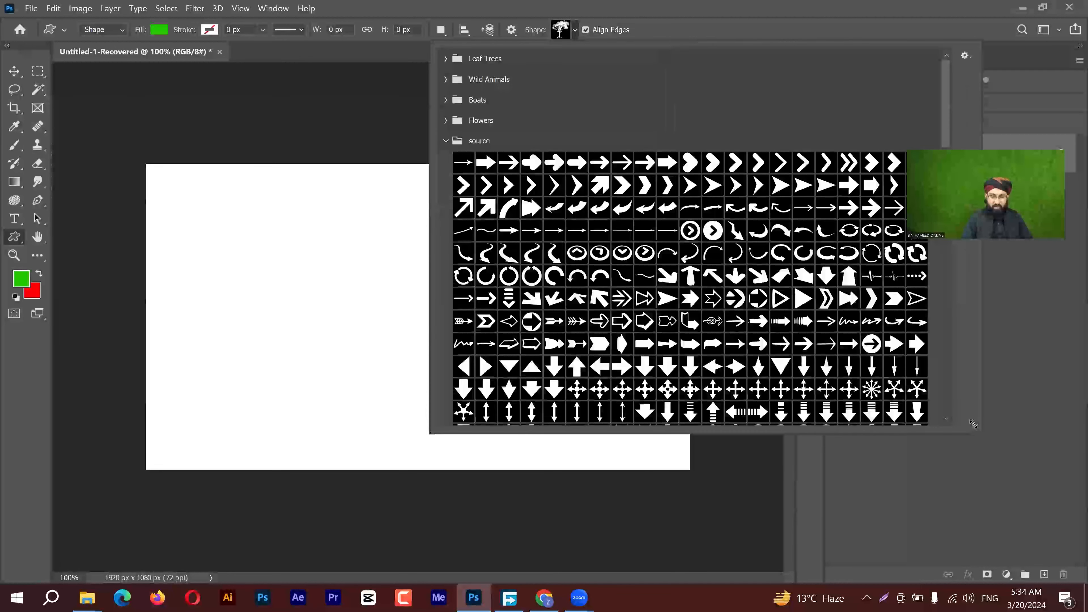
click(713, 4)
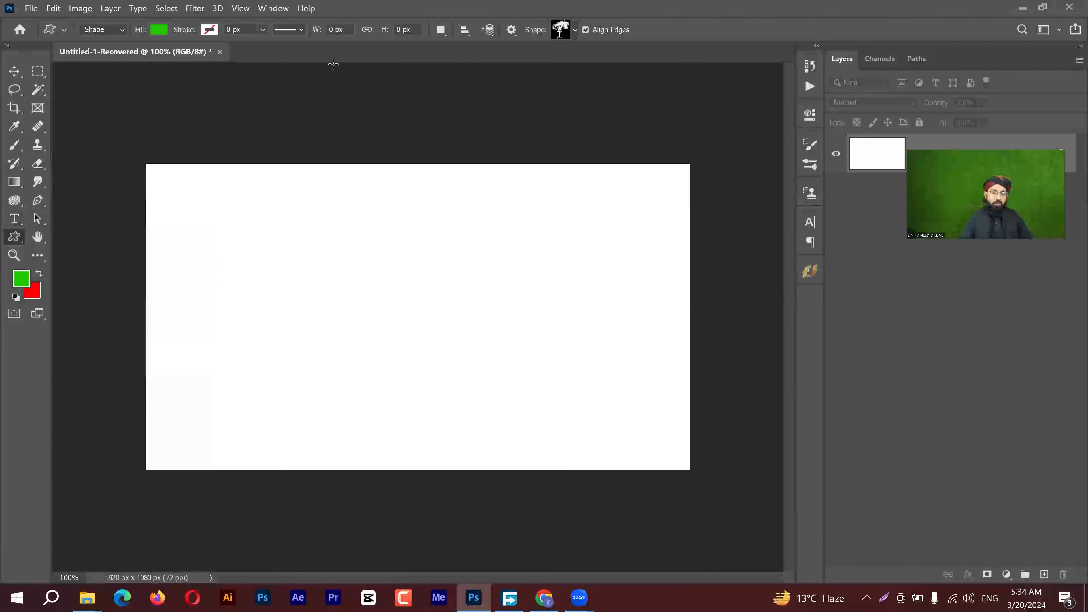
Step: Choose the solid round arrow shape from the source group and draw it about 415 px wide on the canvas
click(574, 36)
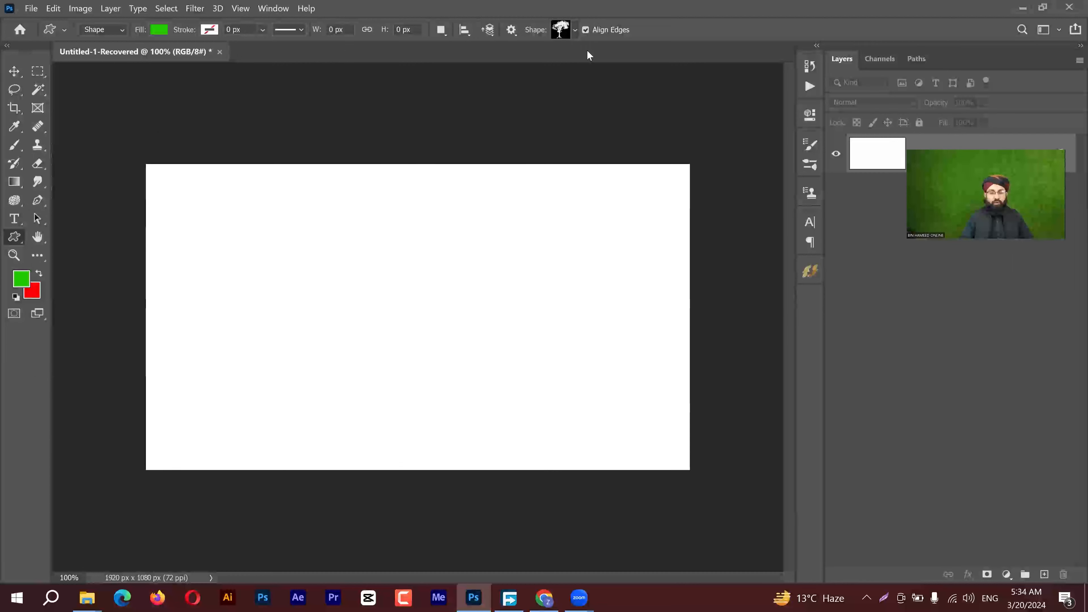
click(380, 227)
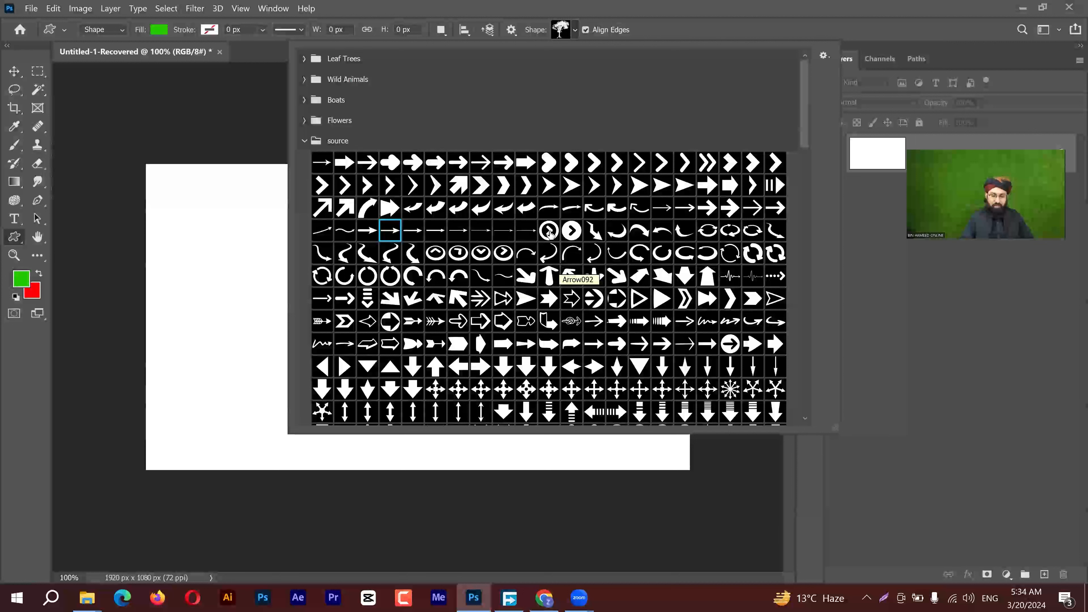
click(569, 230)
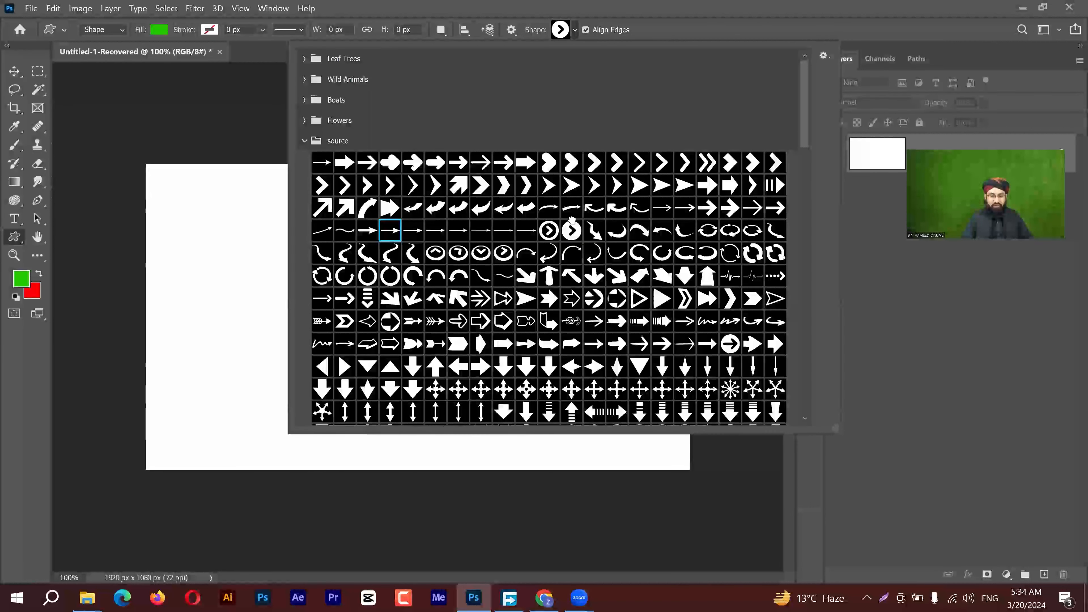
click(257, 241)
drag(224, 239, 360, 281)
drag(440, 281, 382, 356)
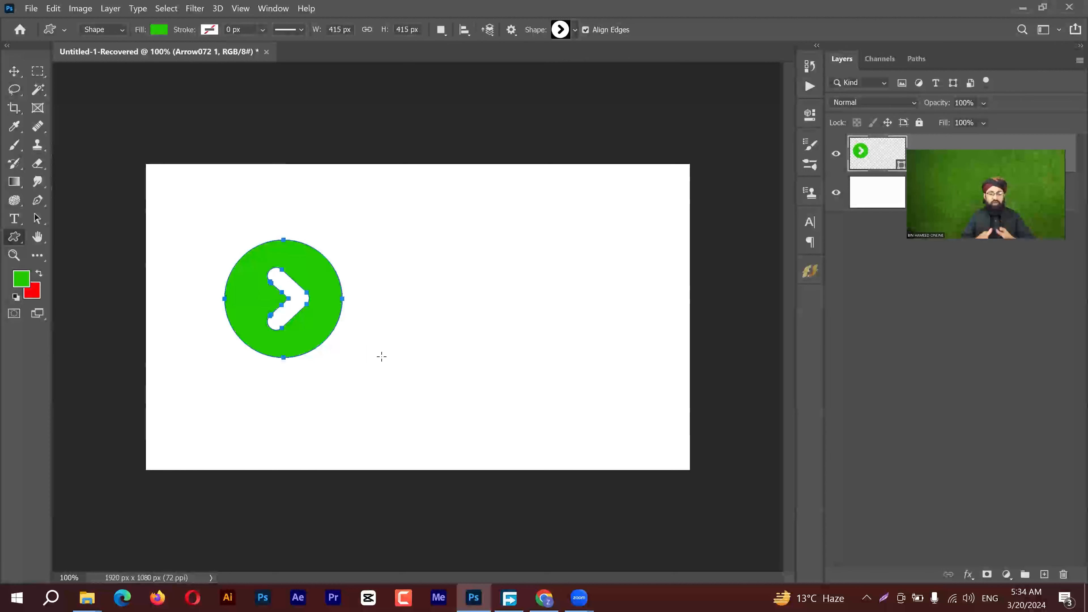
Step: Draw a green square of about 296 px beside the round arrow with the Rectangle Tool and delete it
right_click(36, 237)
right_click(16, 238)
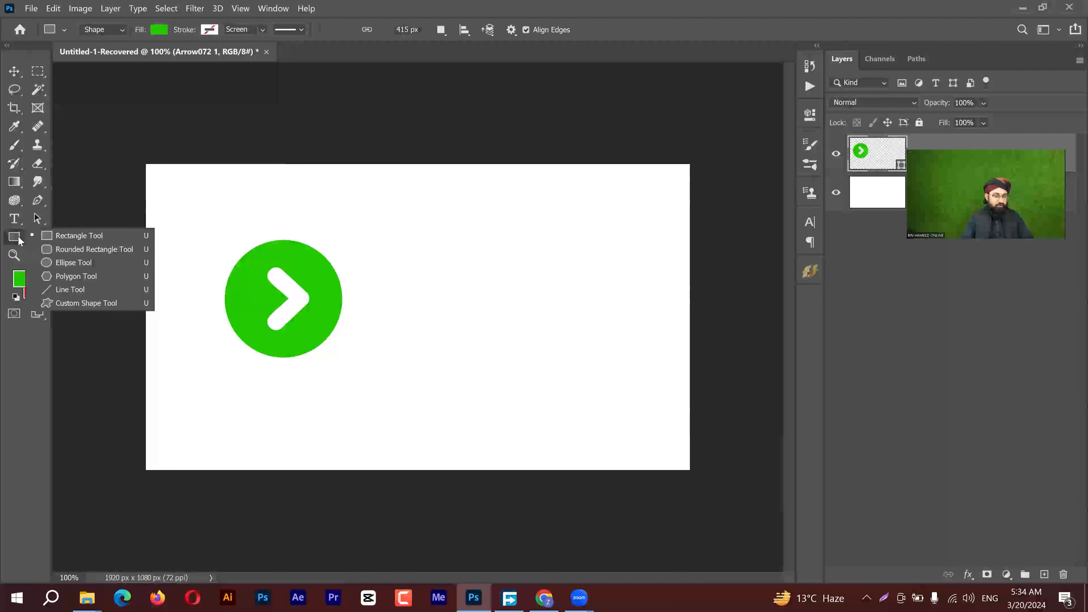
click(76, 235)
drag(478, 257, 518, 316)
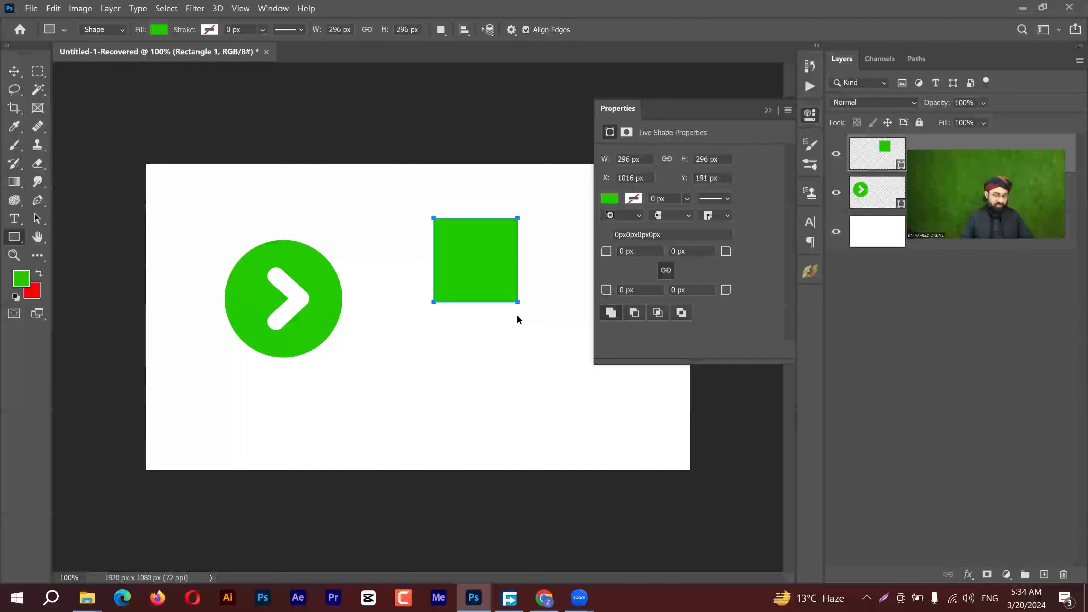
key(Delete)
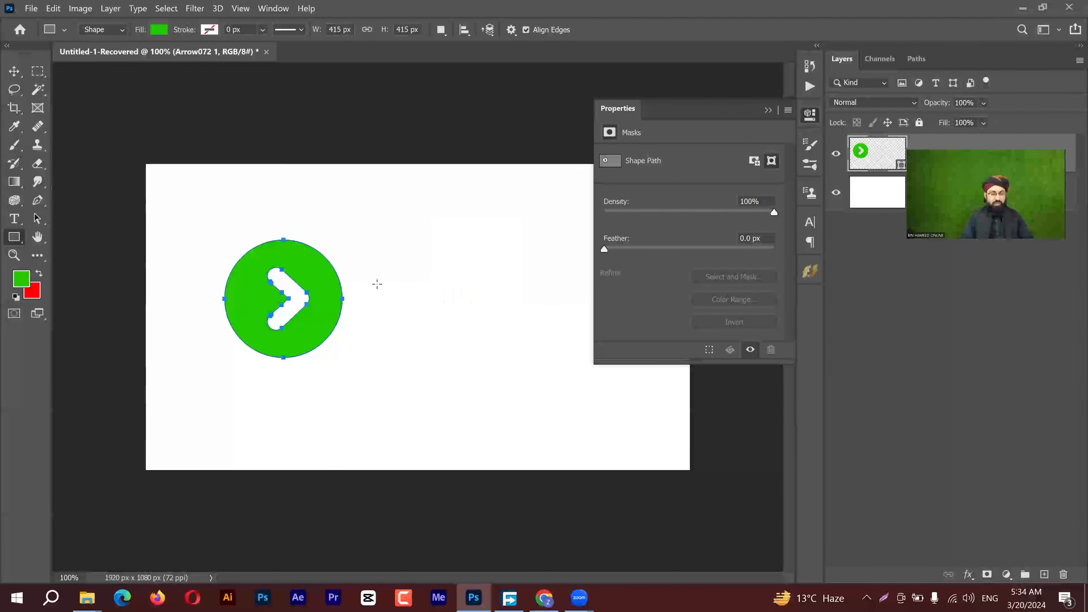
Step: Set the foreground color to black (000000) and delete the green round arrow shape
click(20, 282)
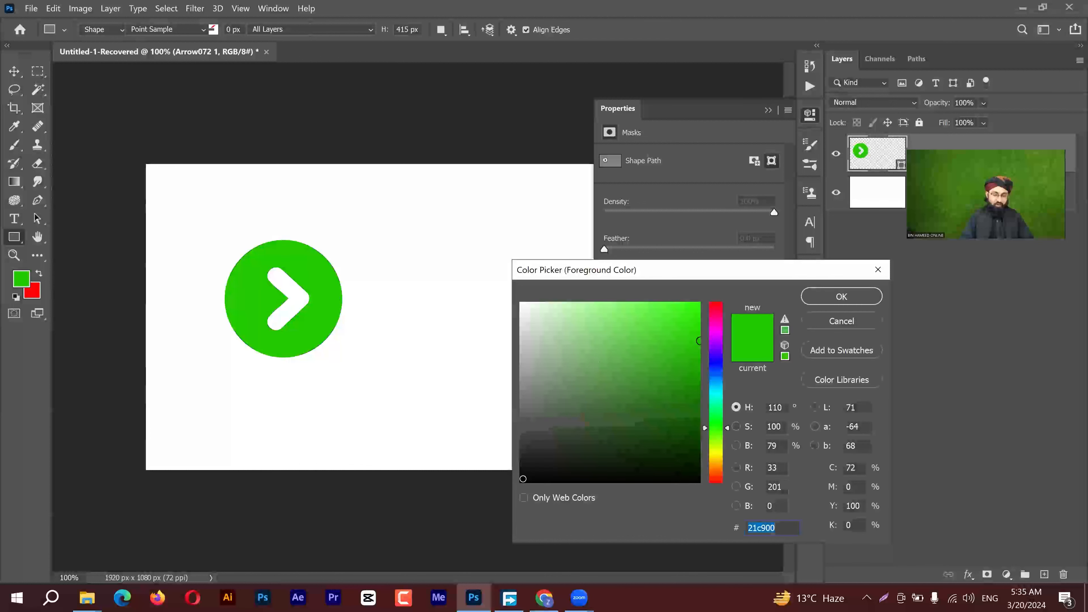
click(523, 479)
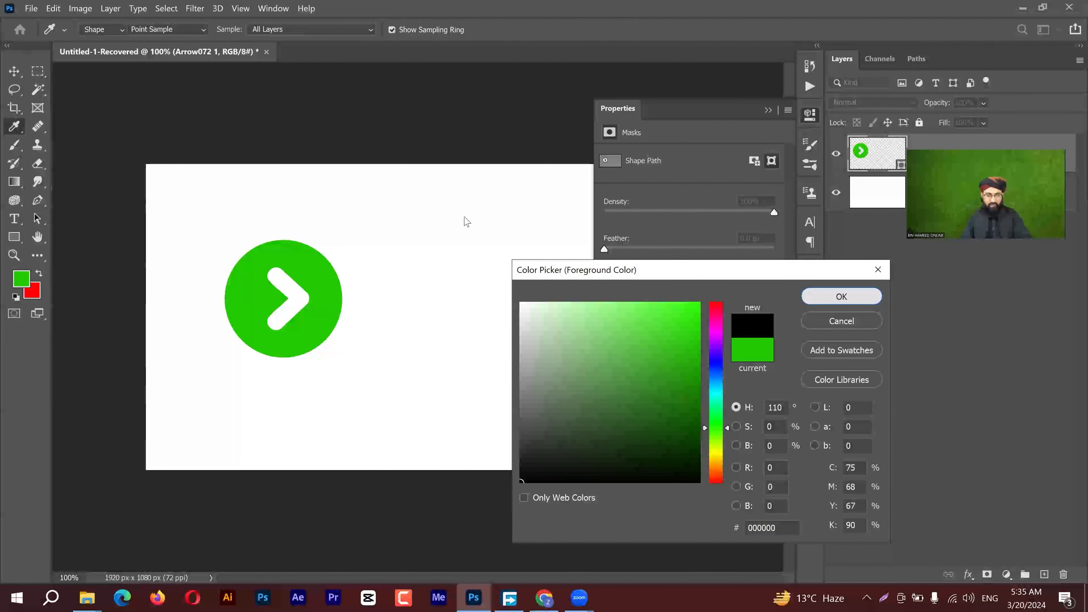
key(Return)
key(Delete)
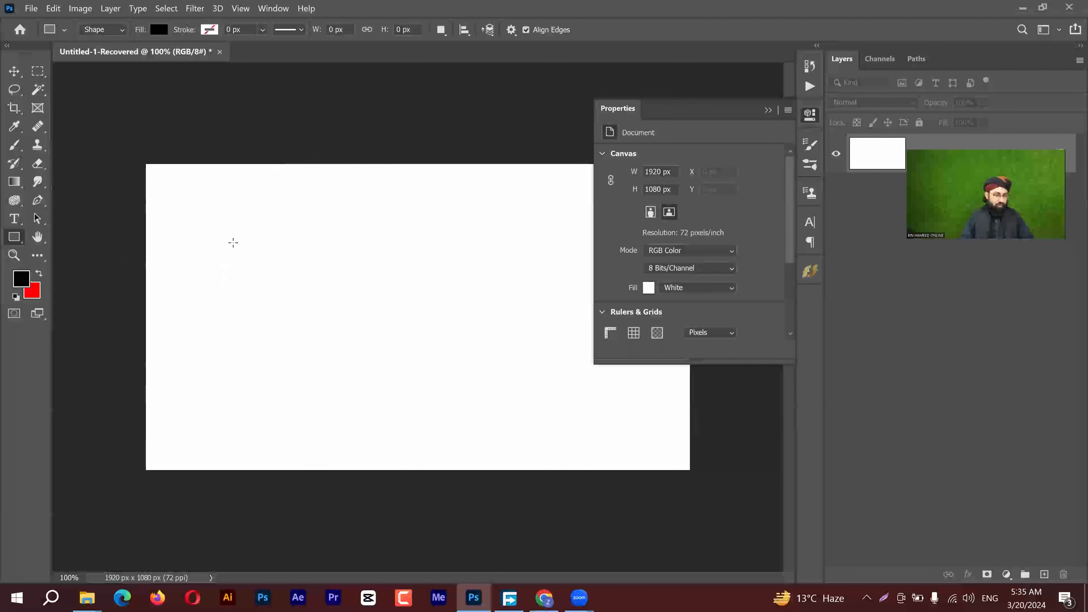
Step: Draw a black square of about 469 px on the canvas and delete it
drag(233, 242, 418, 360)
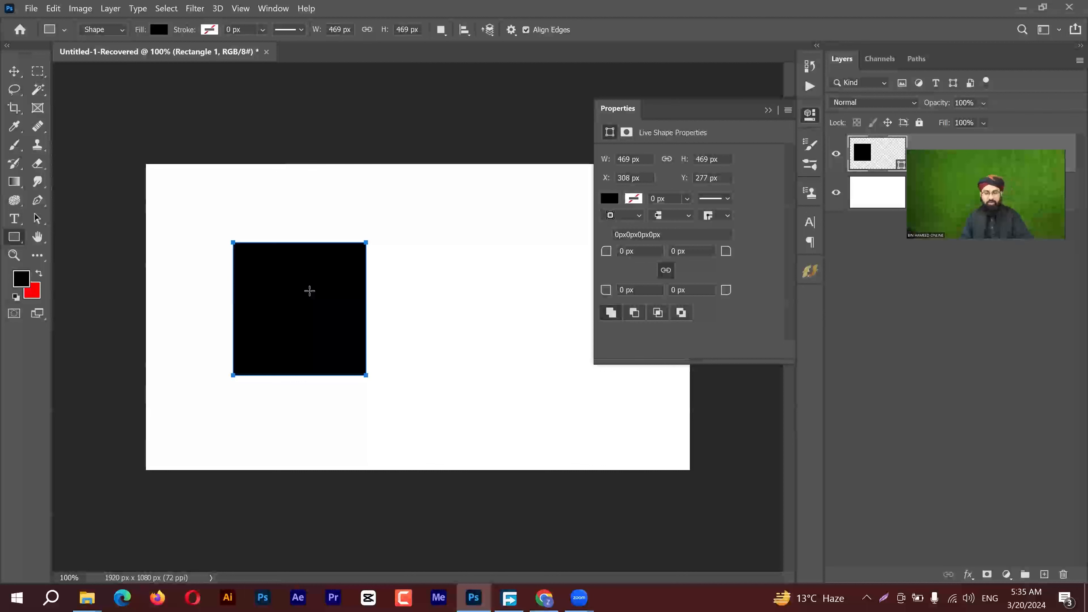
key(Delete)
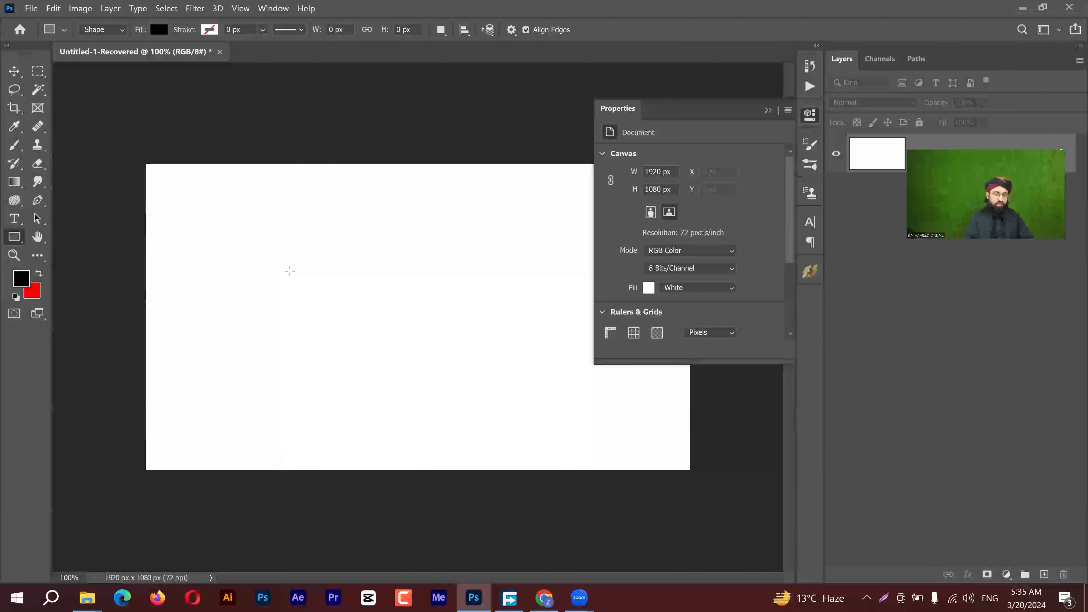
Step: Cycle through the shape tools to the Custom Shape Tool and collapse the Properties panel
key(shift+u)
key(shift+u)
key(shift+u)
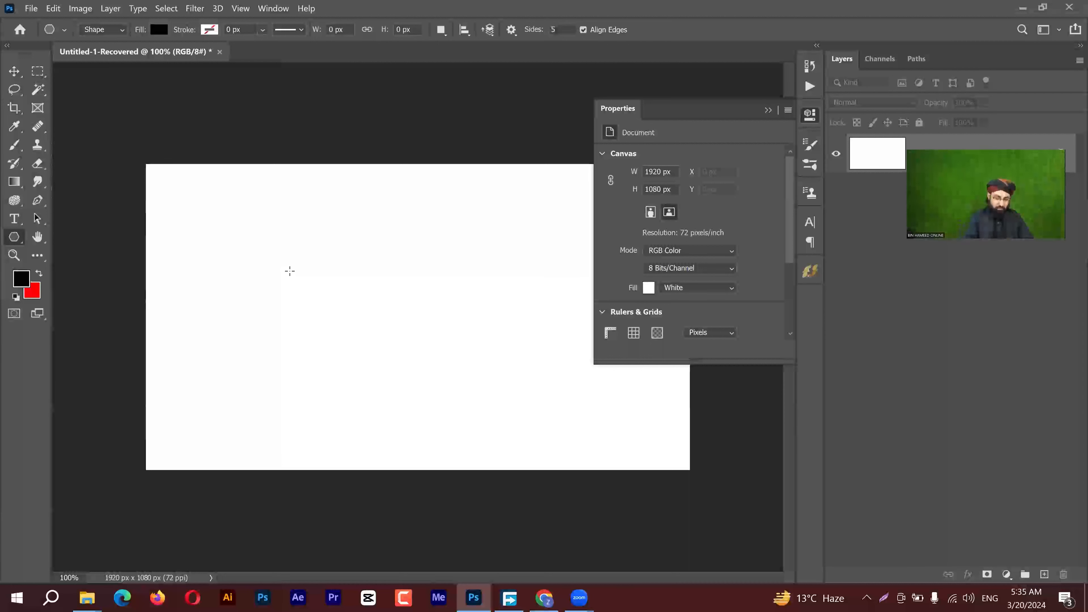
key(shift+u)
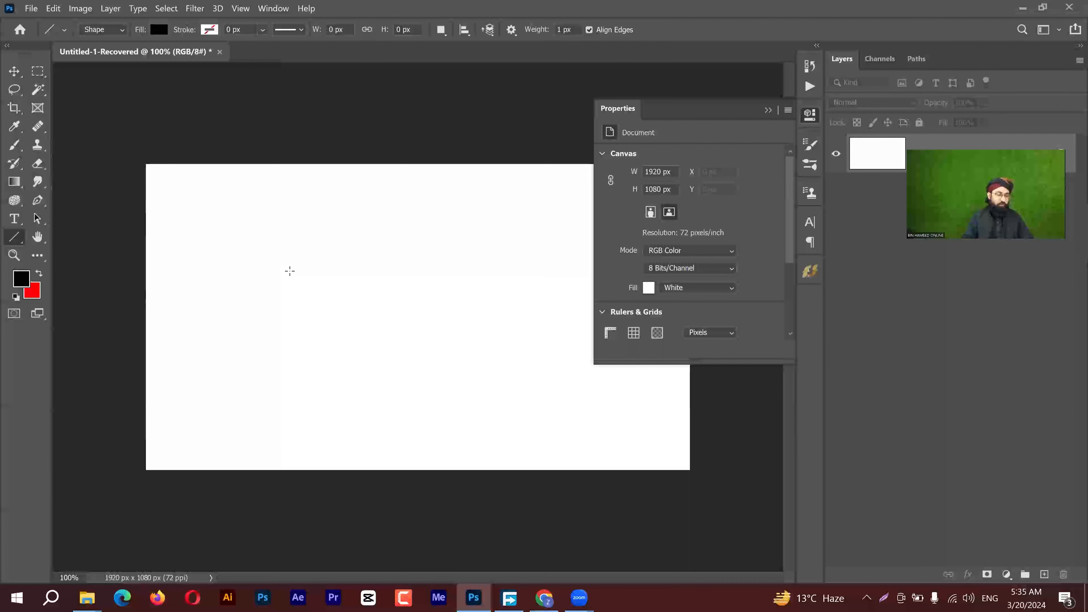
key(shift+u)
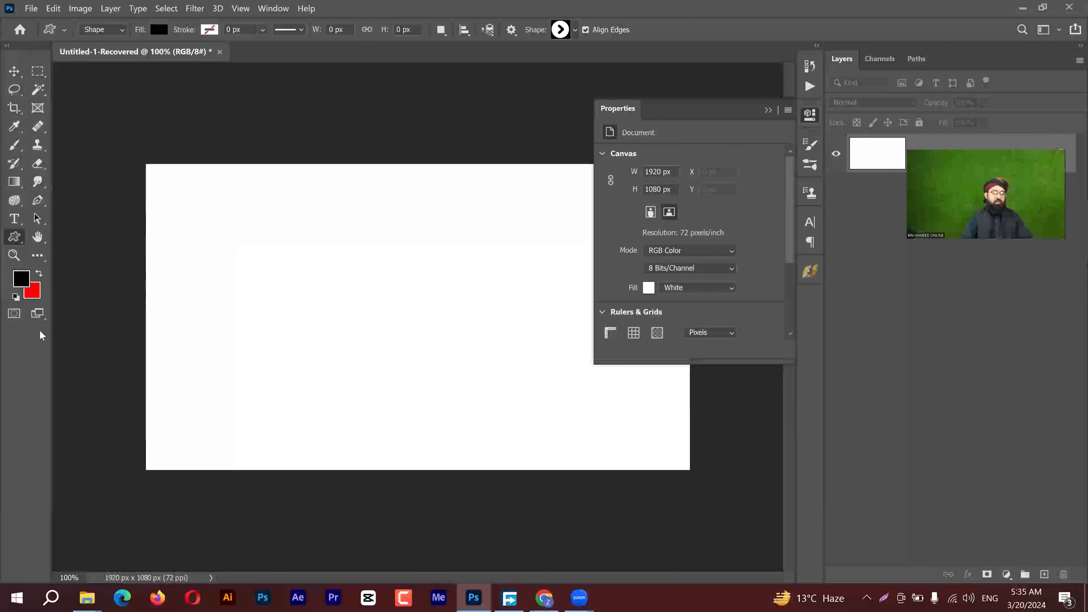
click(767, 110)
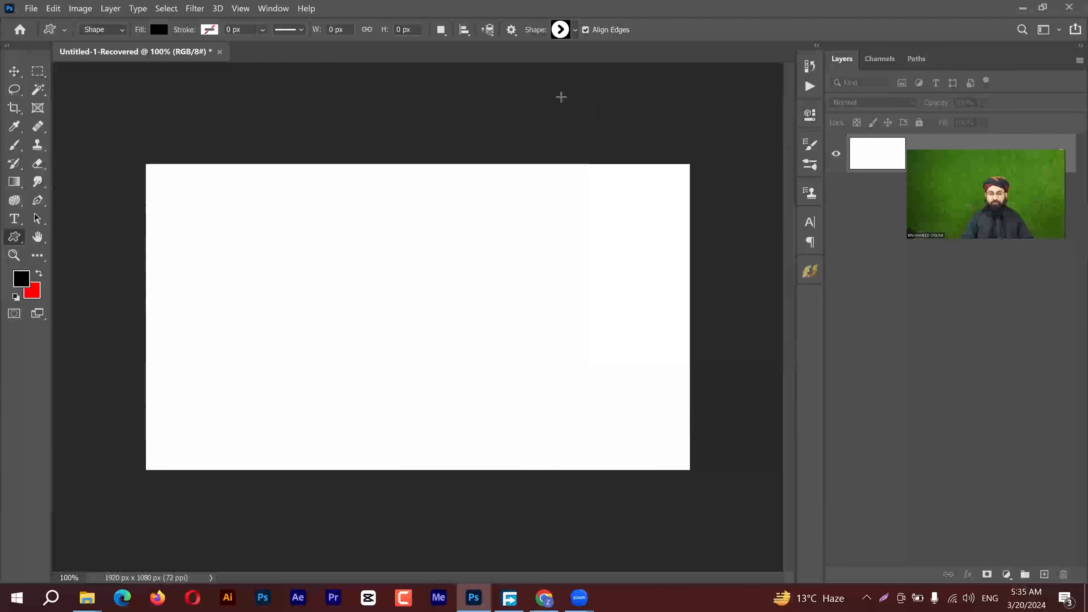
Step: Browse the arrow shapes of the imported source group in the shape picker and close it
click(576, 30)
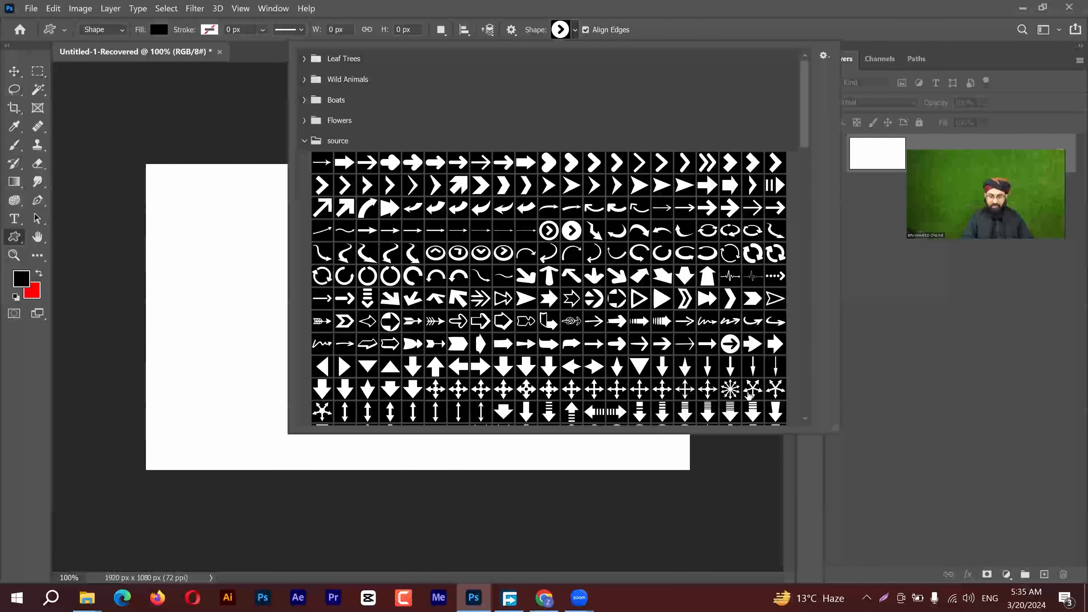
scroll(749, 397, down, 3)
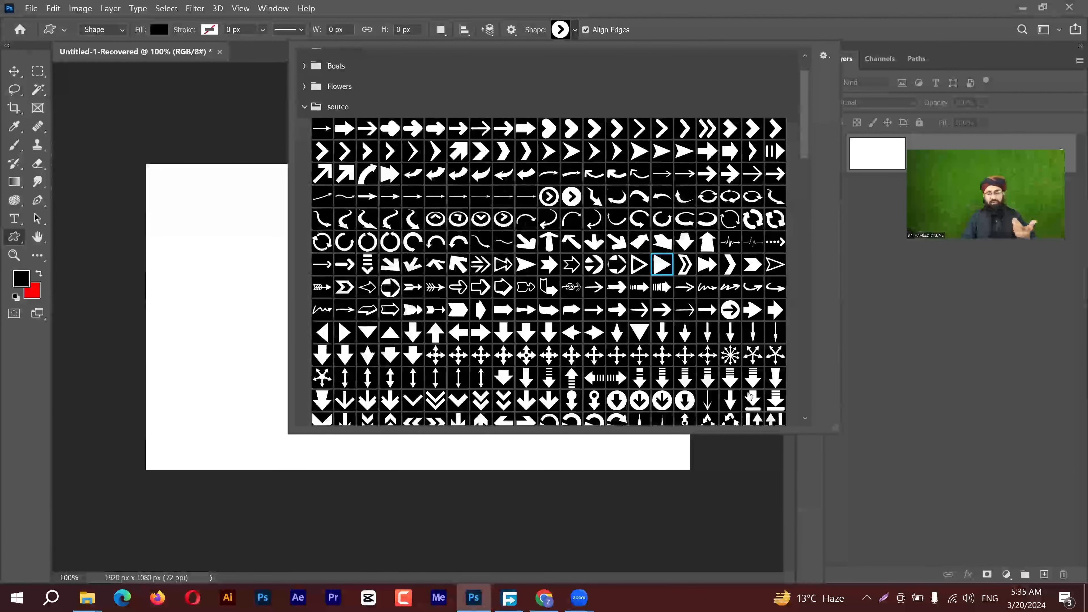
scroll(684, 371, down, 1)
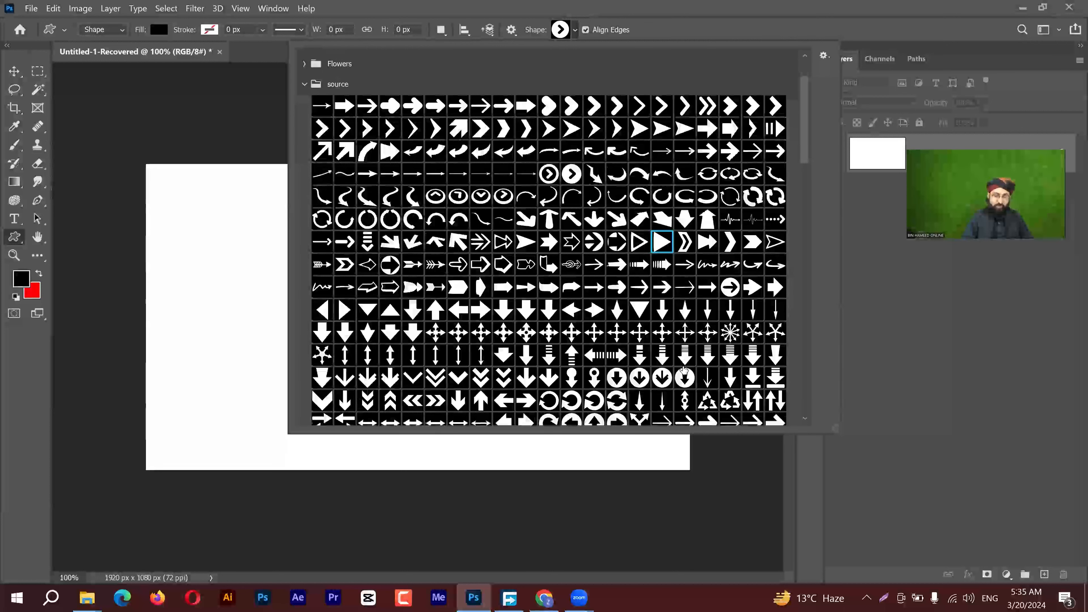
scroll(684, 371, down, 2)
click(719, 6)
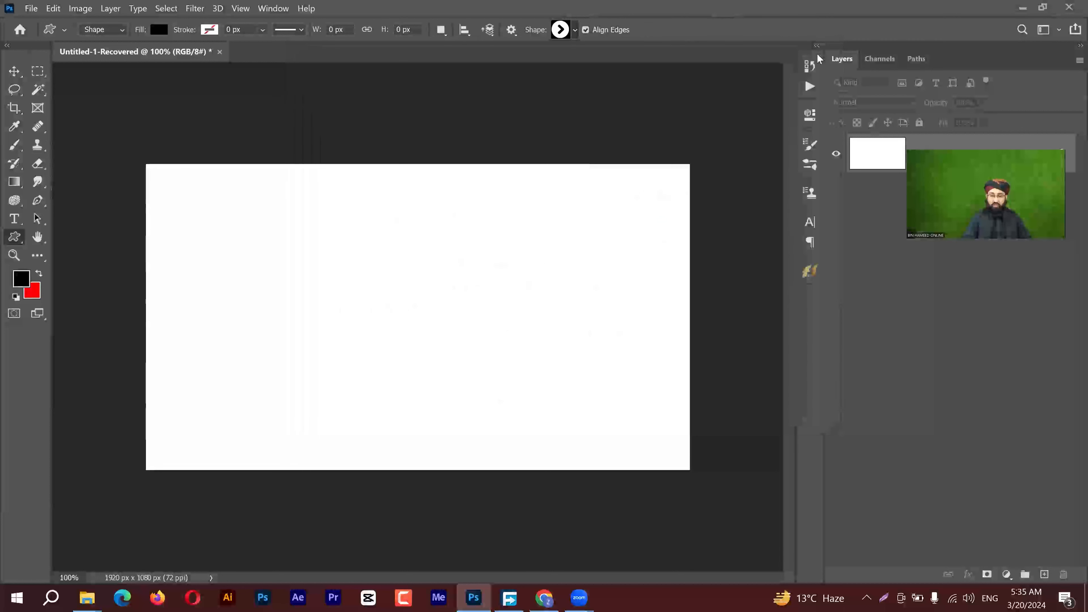
Step: Activate the Move tool
click(14, 72)
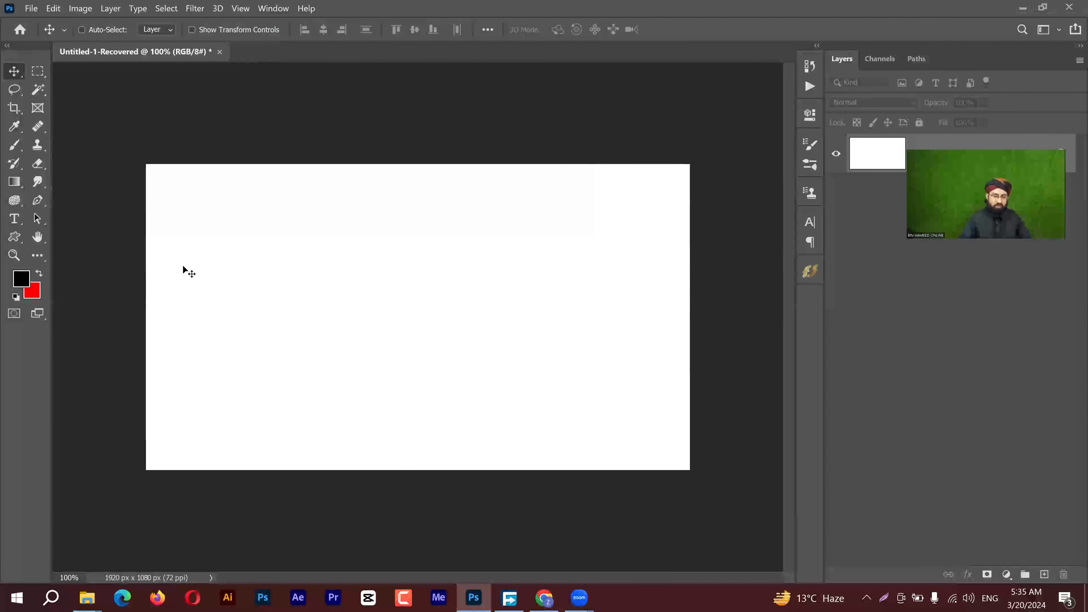
click(29, 9)
click(632, 5)
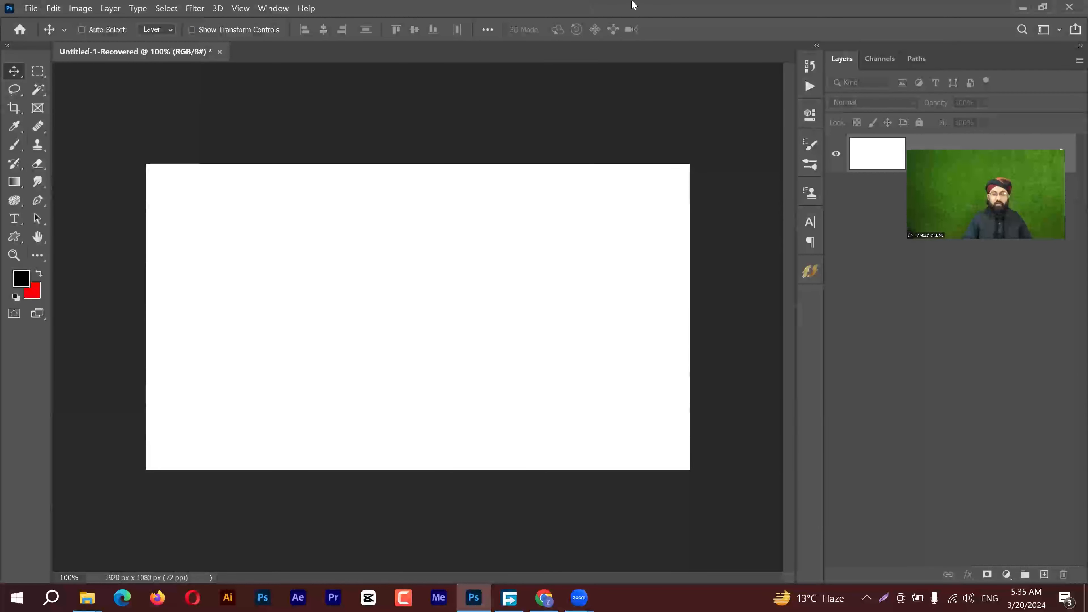
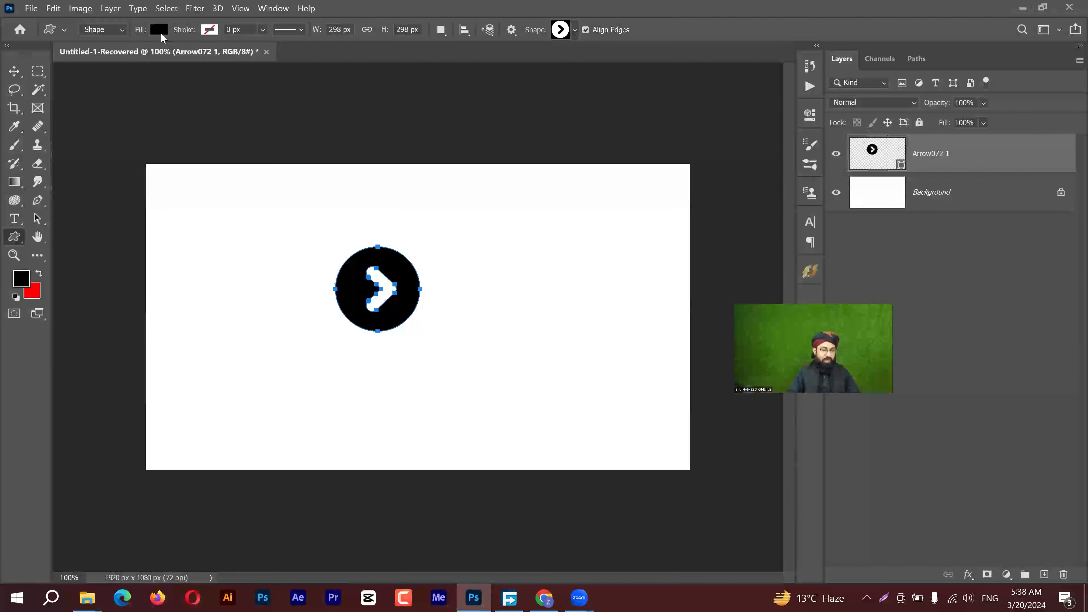
Step: Set the black round arrow shape's fill to no color
click(158, 30)
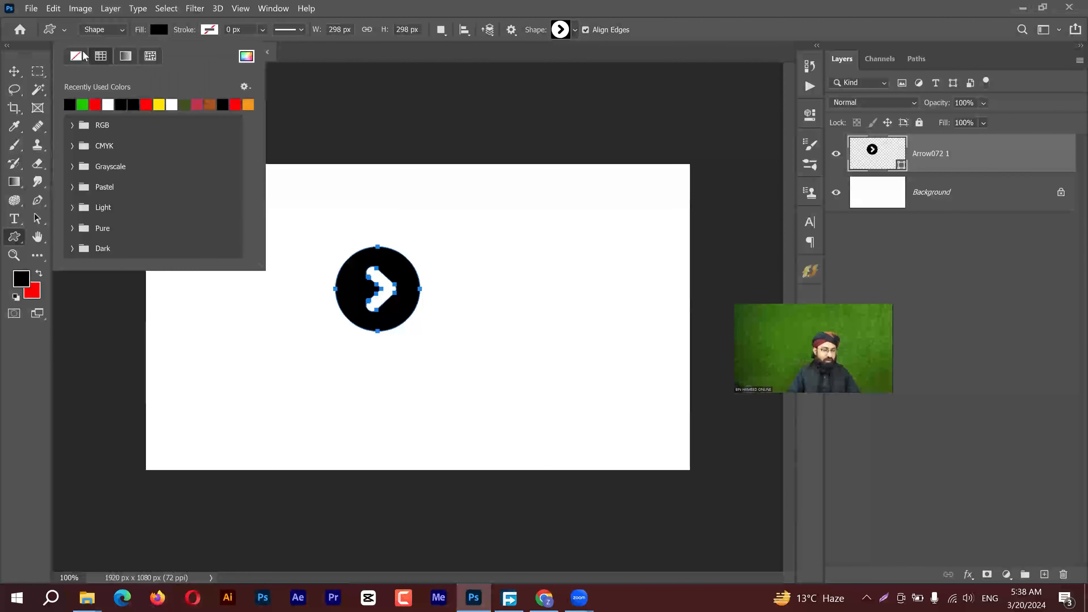
click(410, 5)
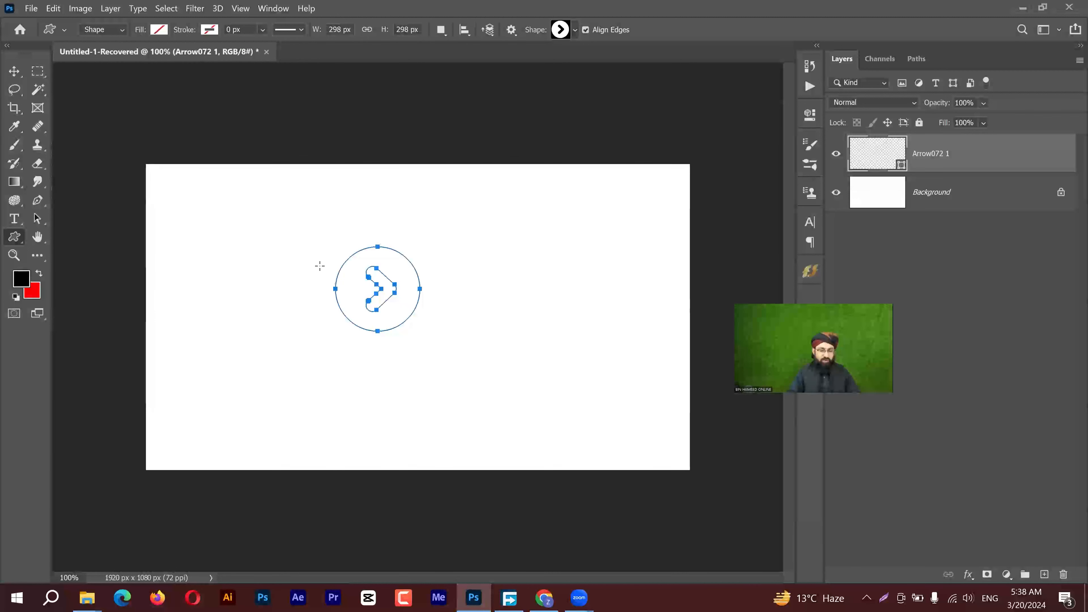
Step: Check the Define Custom Shape command for the unfilled arrow shape and select the Background layer
click(60, 10)
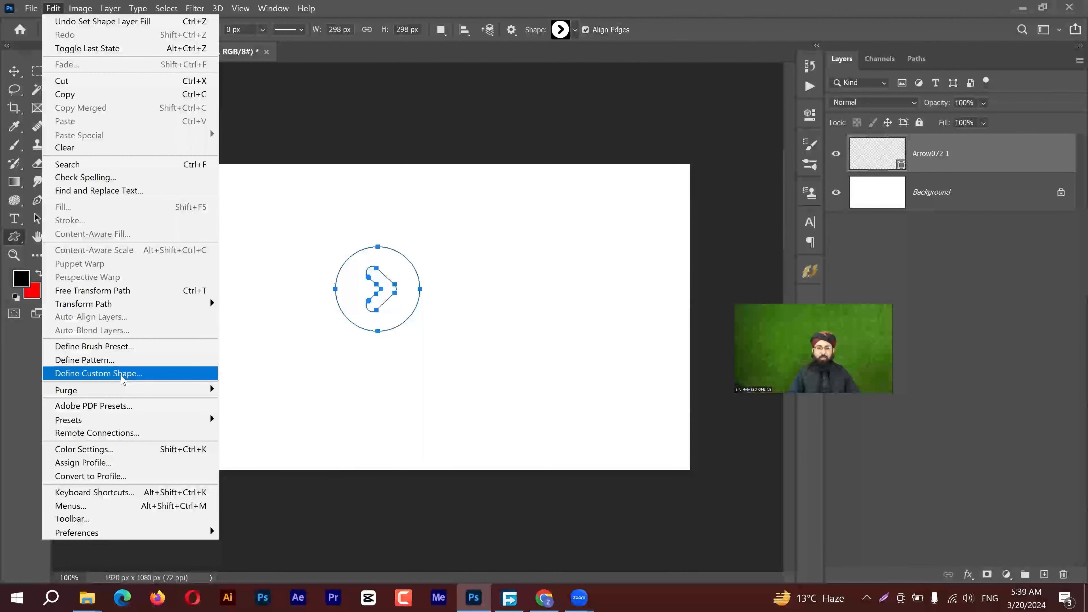
click(493, 136)
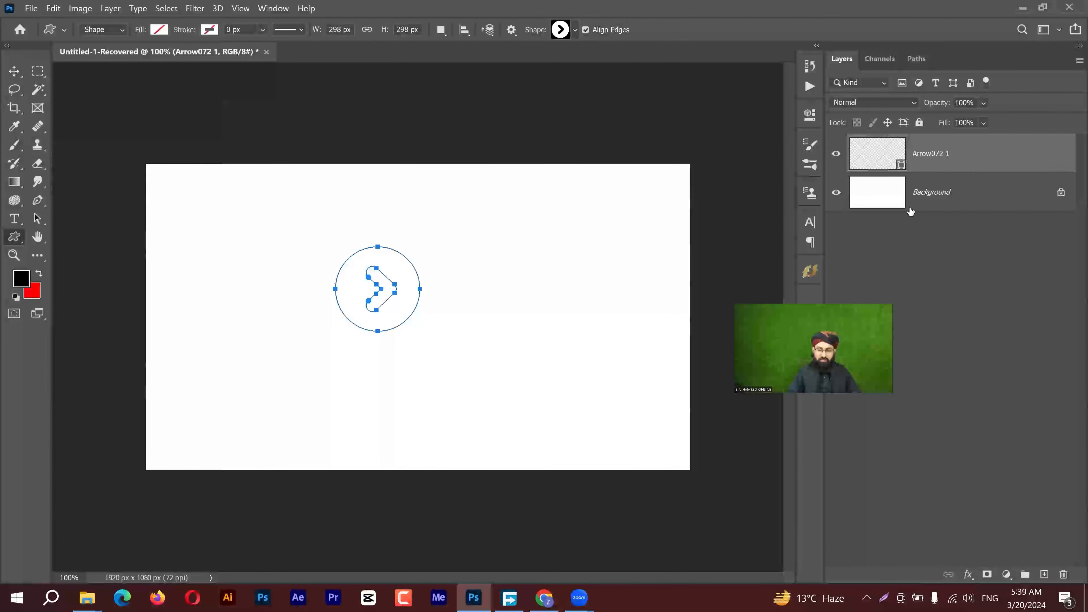
click(928, 190)
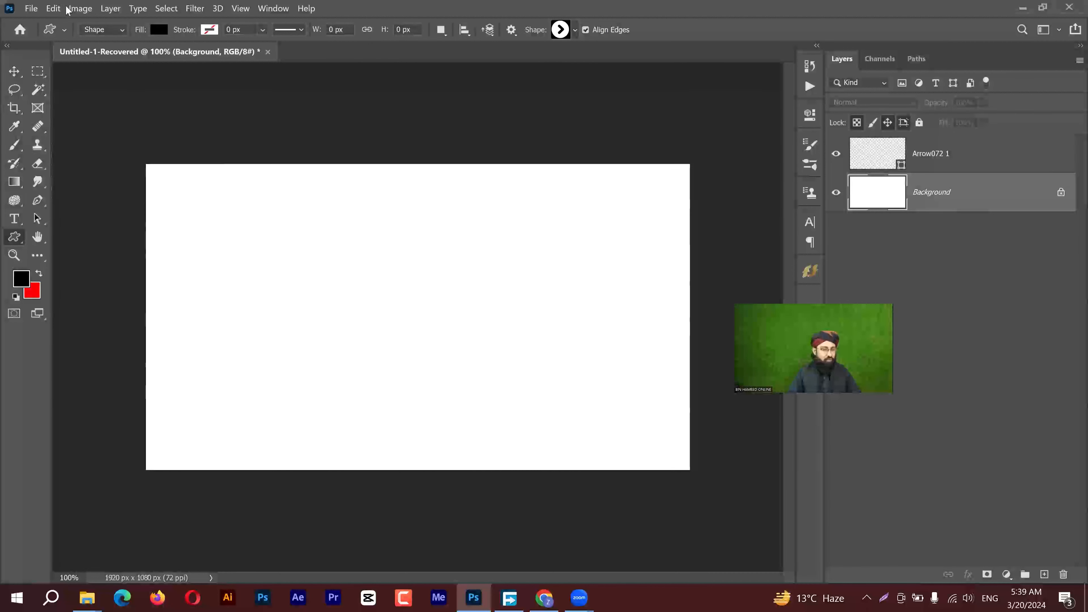
Step: Check whether Define Custom Shape is available for the Background layer and for the unfilled arrow shape layer
click(54, 9)
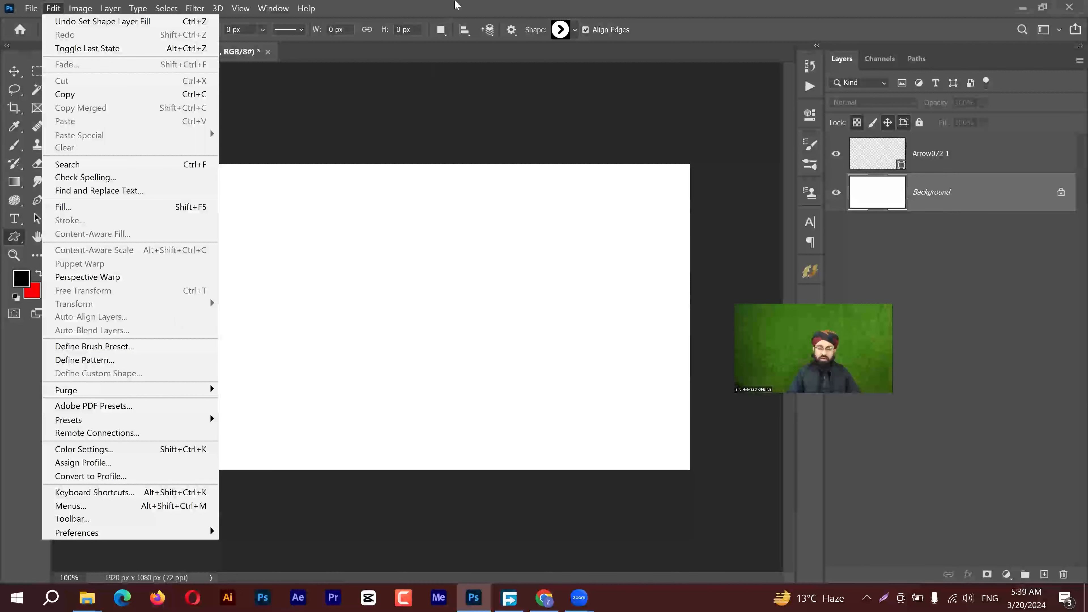
click(455, 5)
click(955, 167)
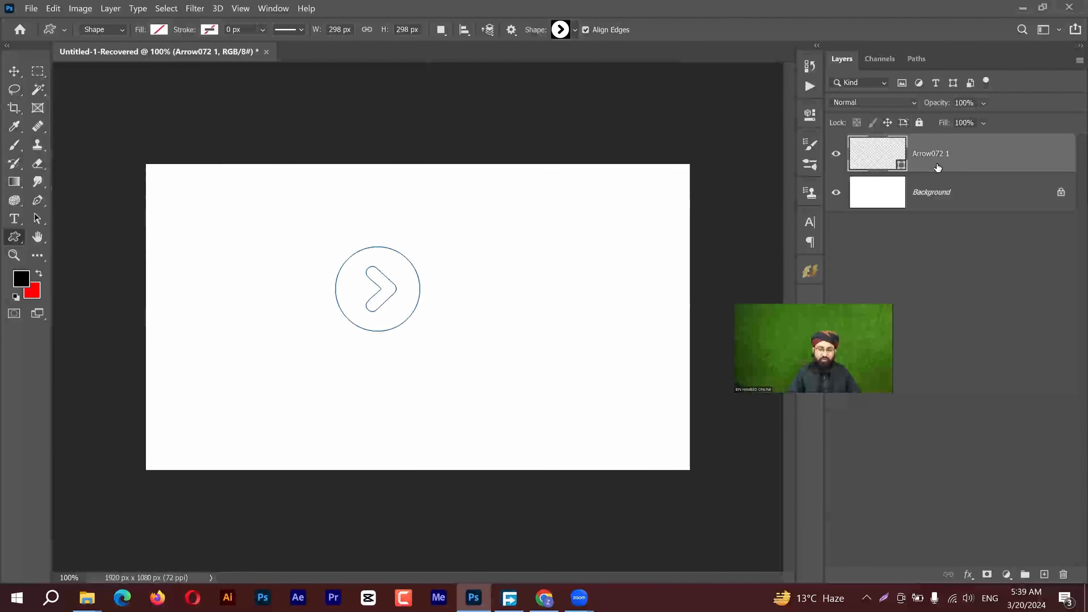
click(53, 9)
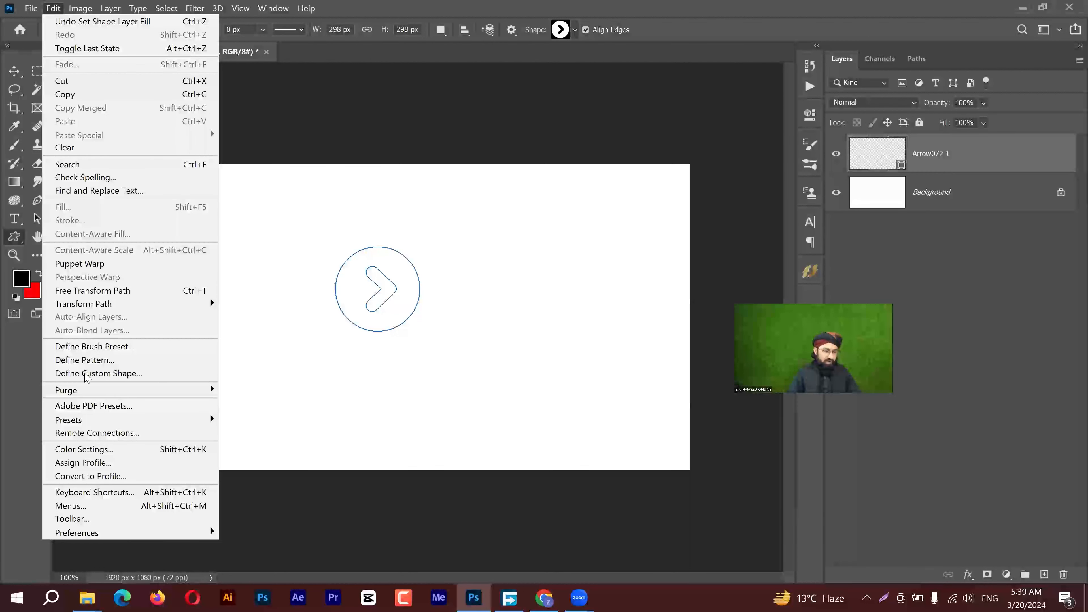
click(150, 24)
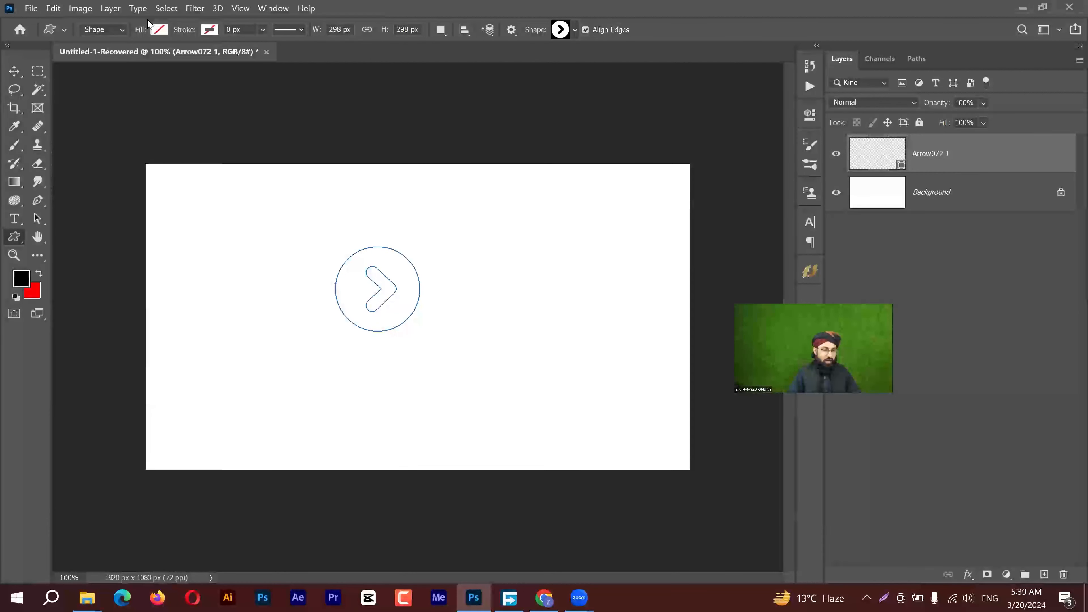
Step: Undo the removal of the arrow shape's fill and set the fill to no color again
click(159, 30)
key(ctrl+z)
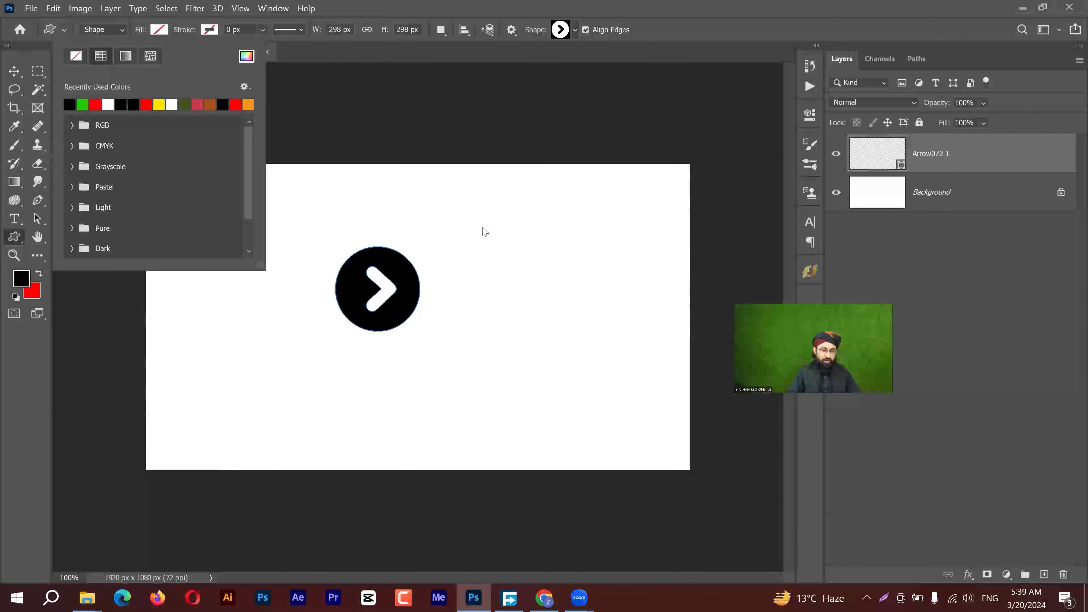
click(482, 230)
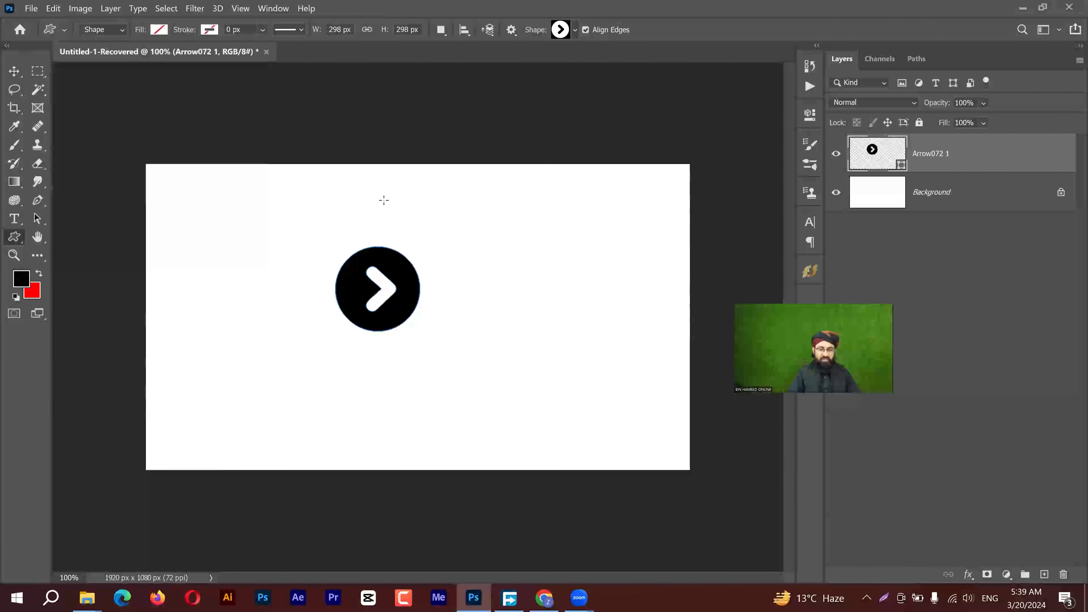
click(158, 29)
click(77, 57)
click(431, 279)
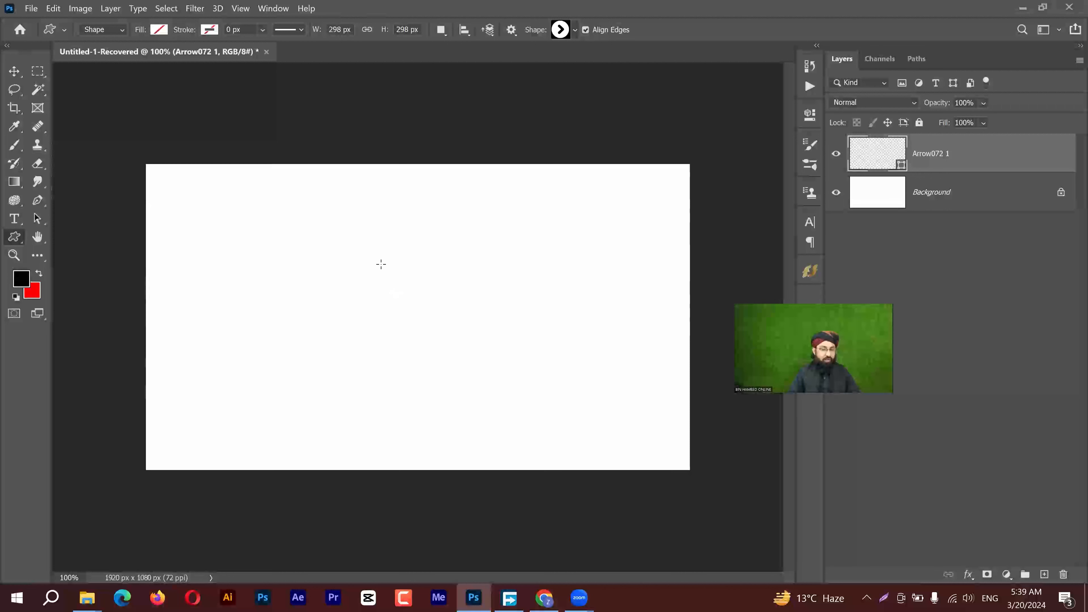
Step: Compare the availability of Define Custom Shape with the arrow's path selected and with it deselected
drag(441, 365, 300, 233)
click(52, 10)
click(499, 205)
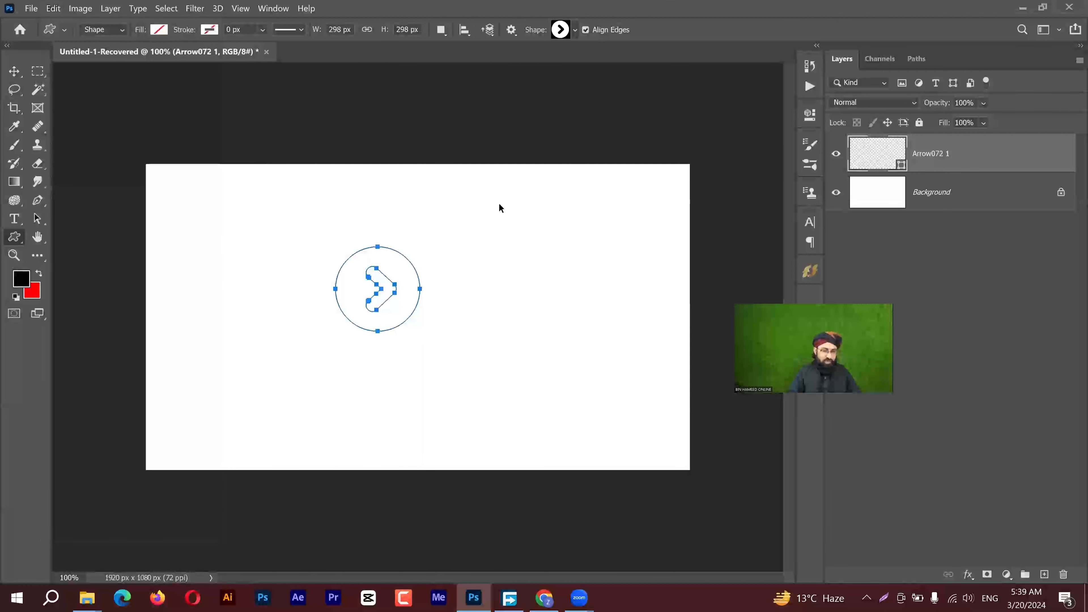
ctrl+click(563, 244)
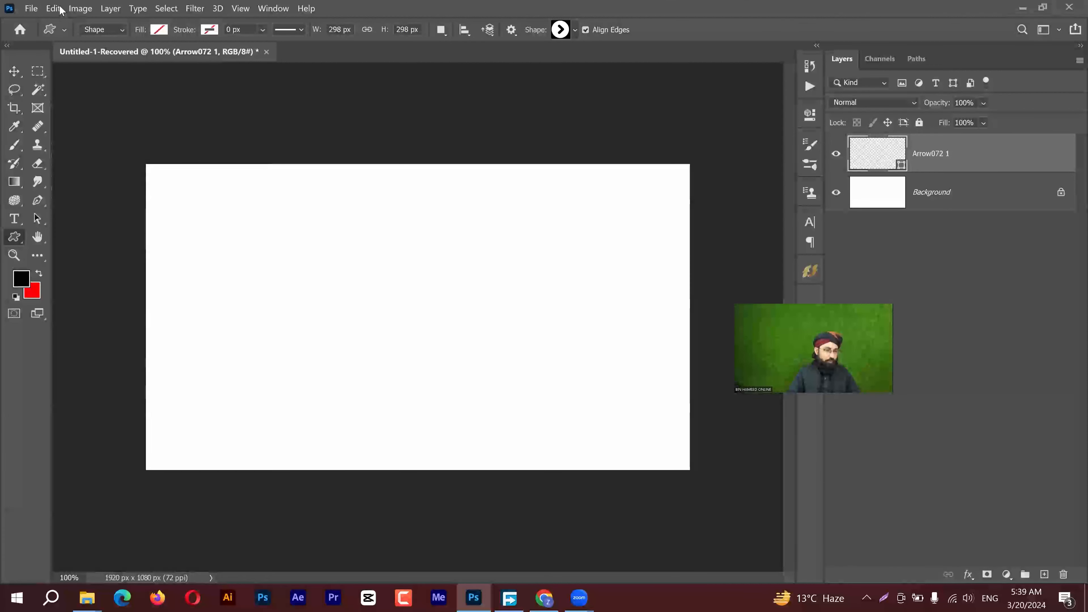
key(alt+e)
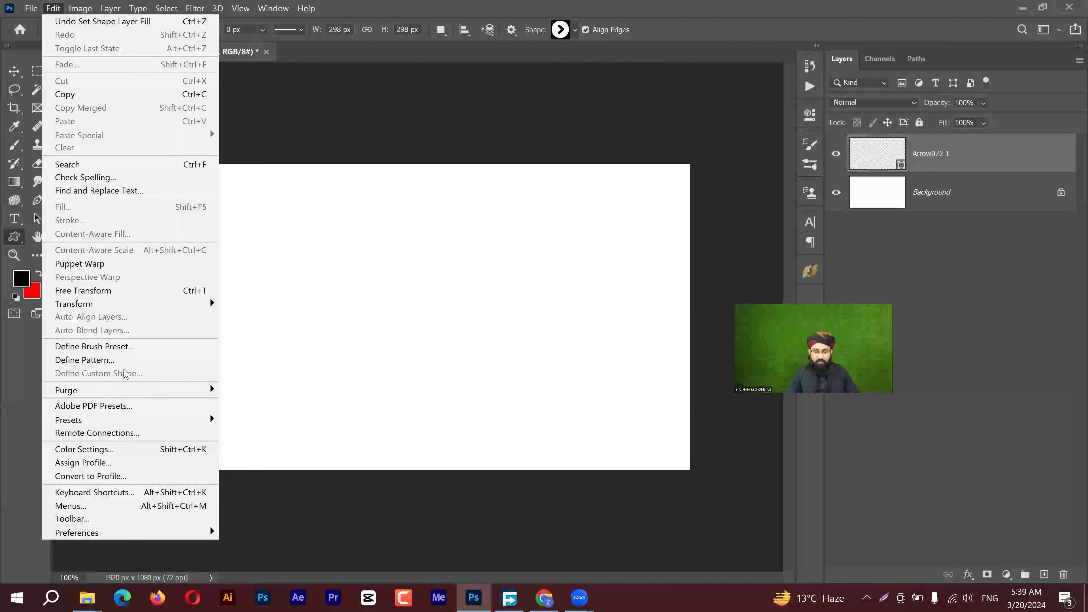
click(412, 2)
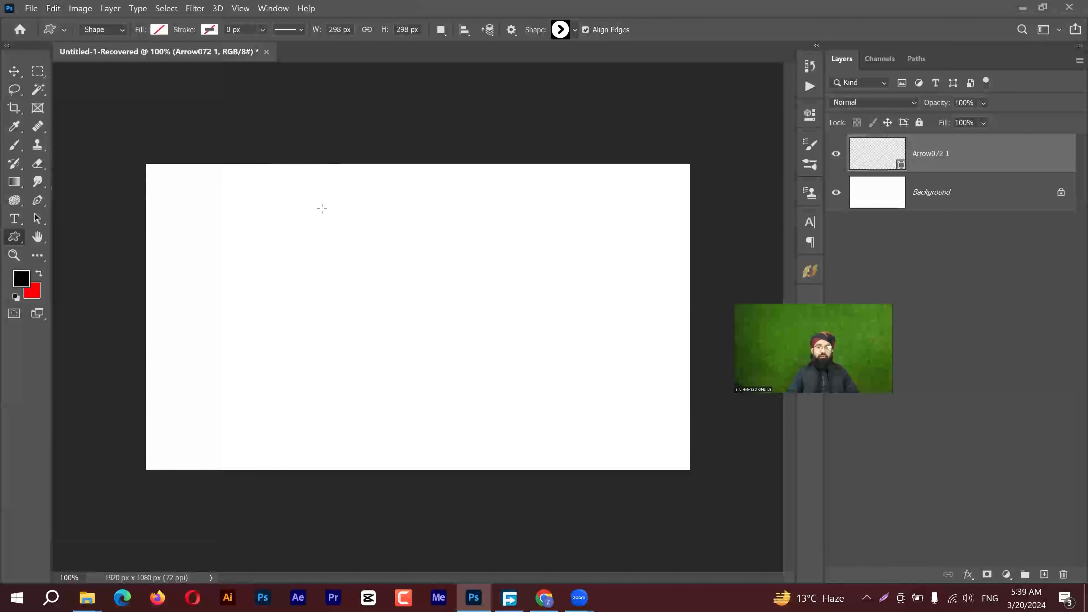
drag(253, 202, 426, 353)
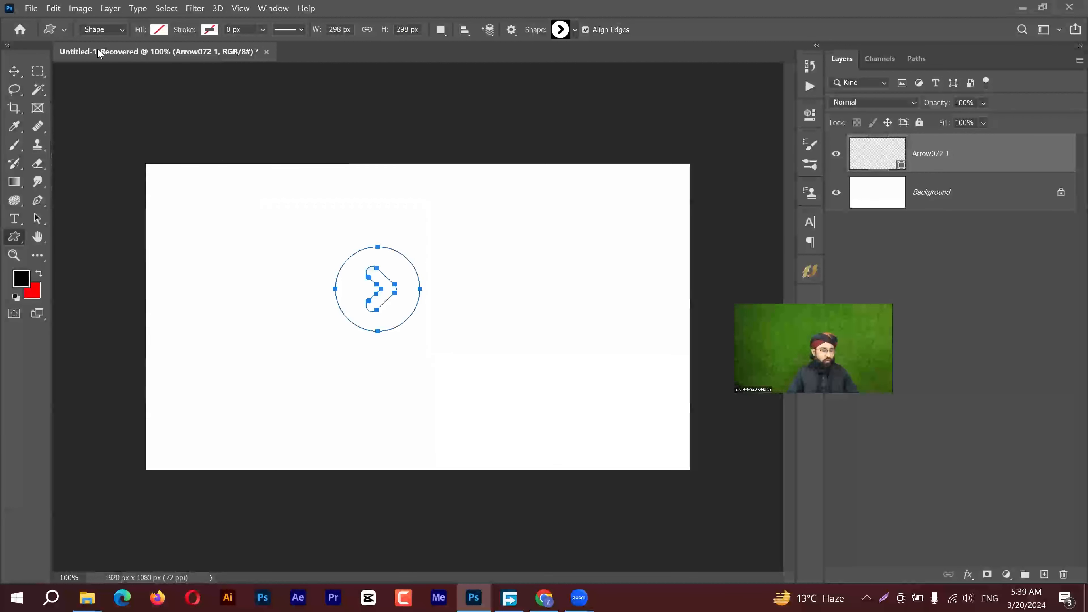
key(alt+e)
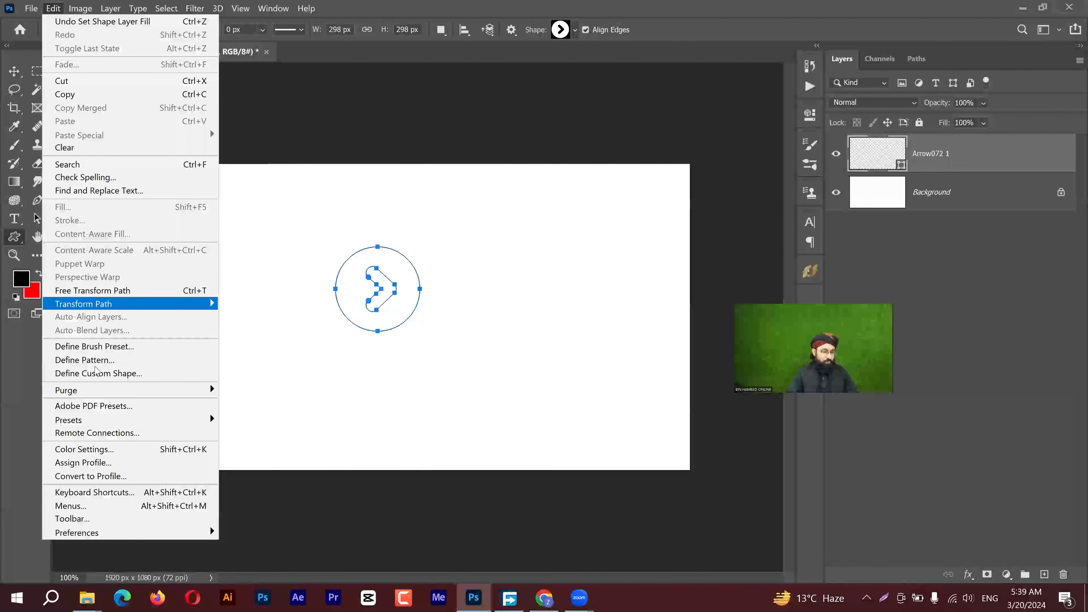
click(391, 5)
Step: Set the arrow shape's fill to black and delete its layer, leaving the Move tool active
click(159, 29)
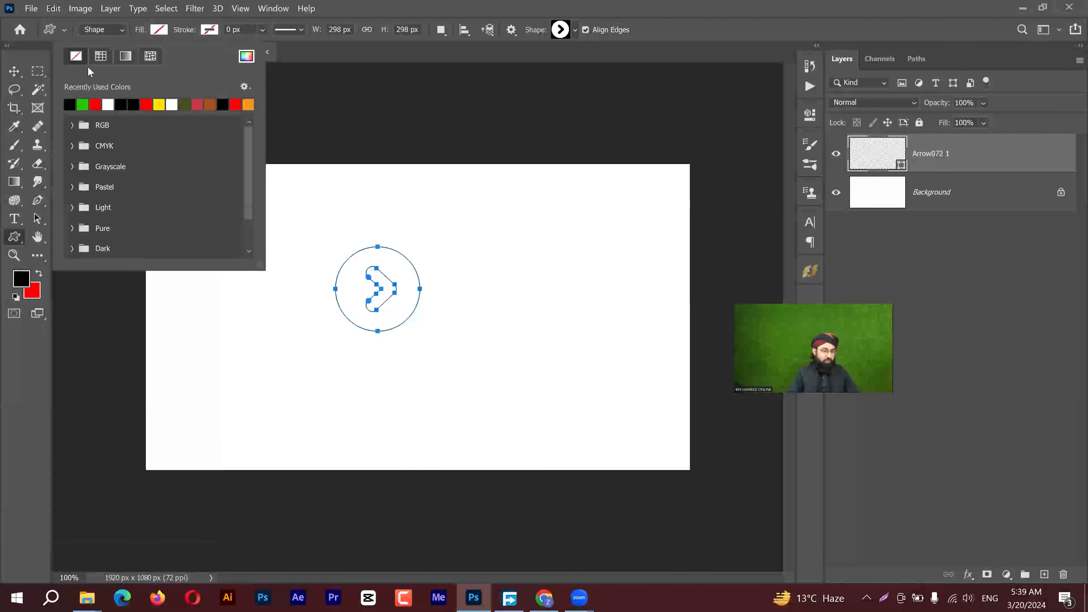
click(223, 105)
click(381, 231)
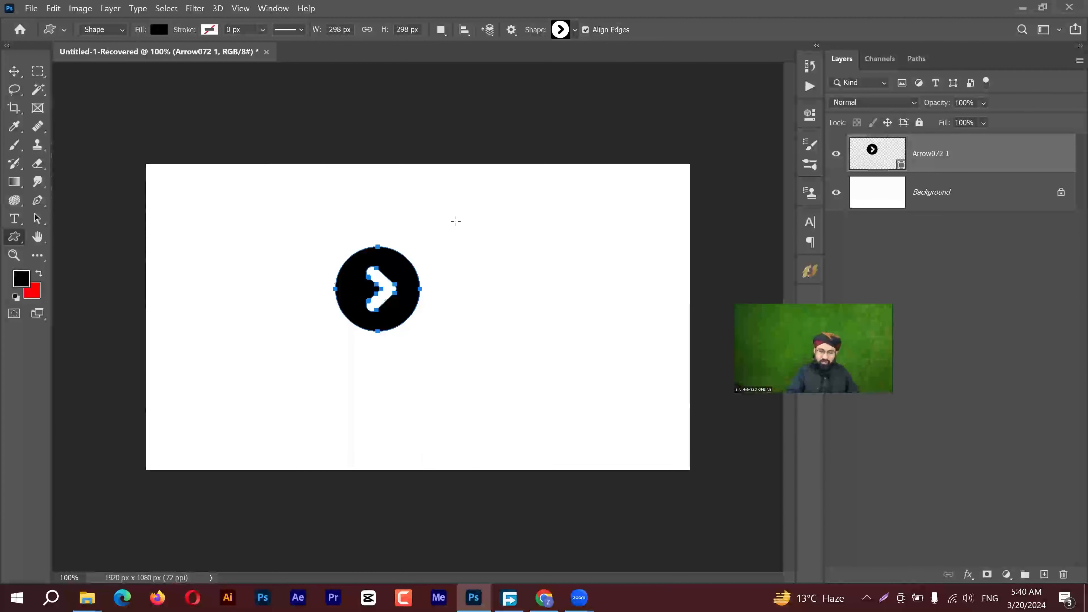
key(ctrl+z)
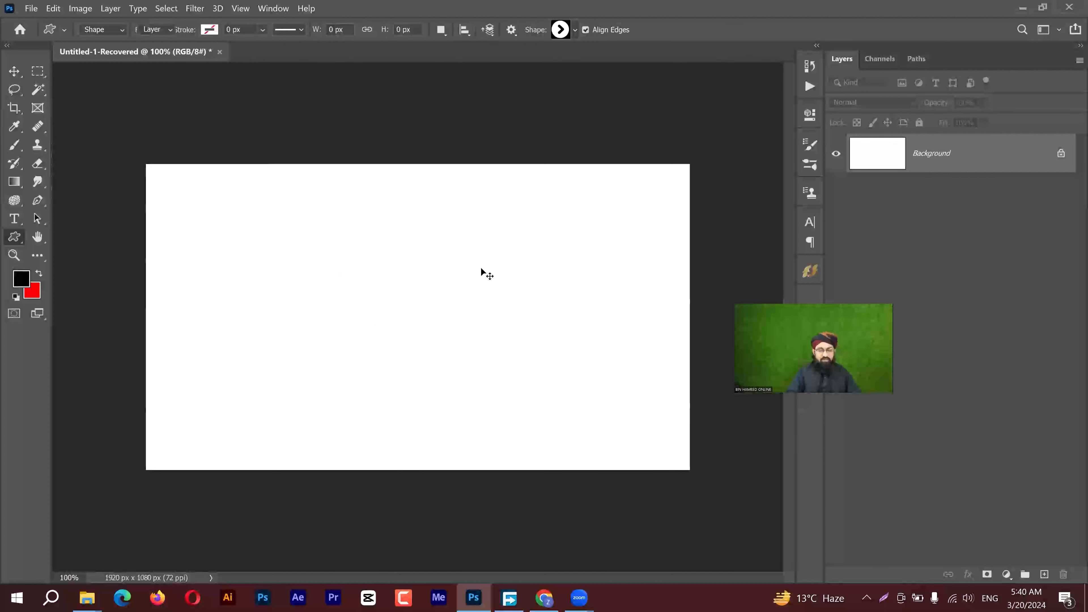
key(v)
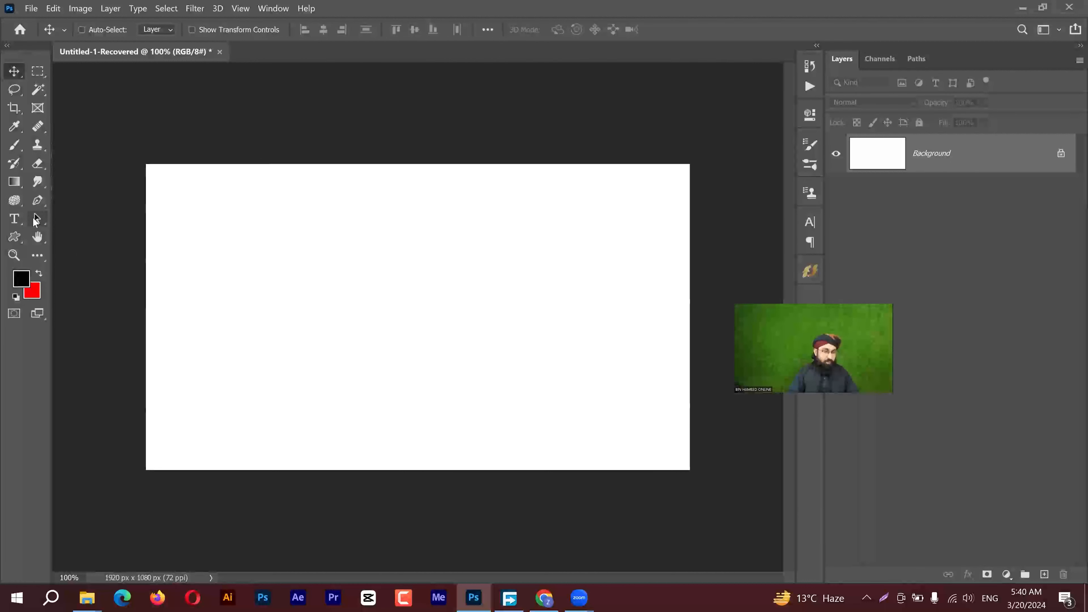
Step: Draw a closed eight-point, straight-sided path about 1051 × 634 px on the canvas with the Pen tool in Path mode
click(38, 201)
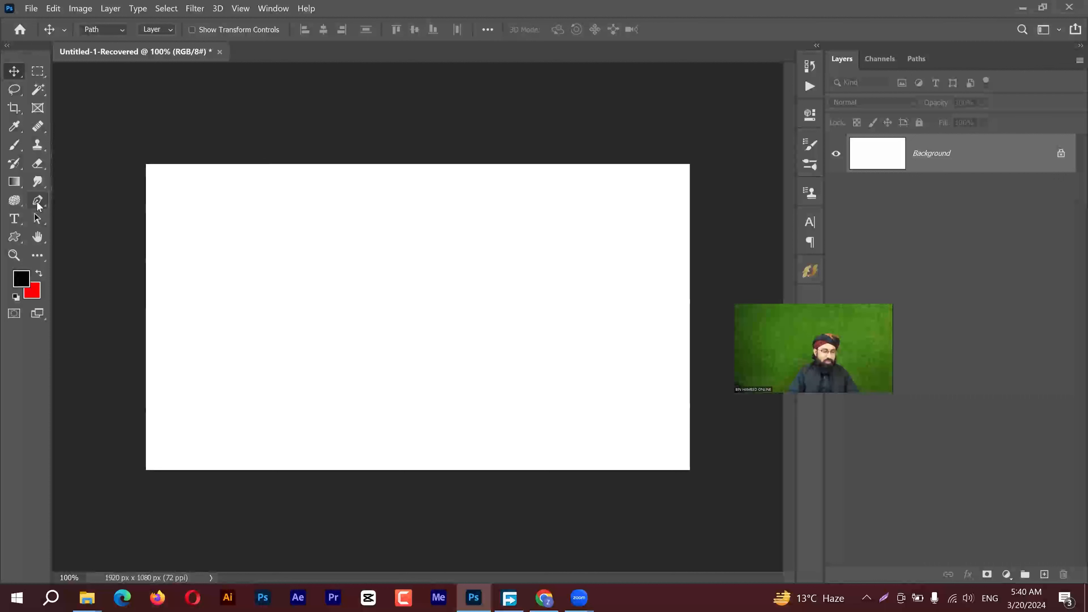
click(184, 137)
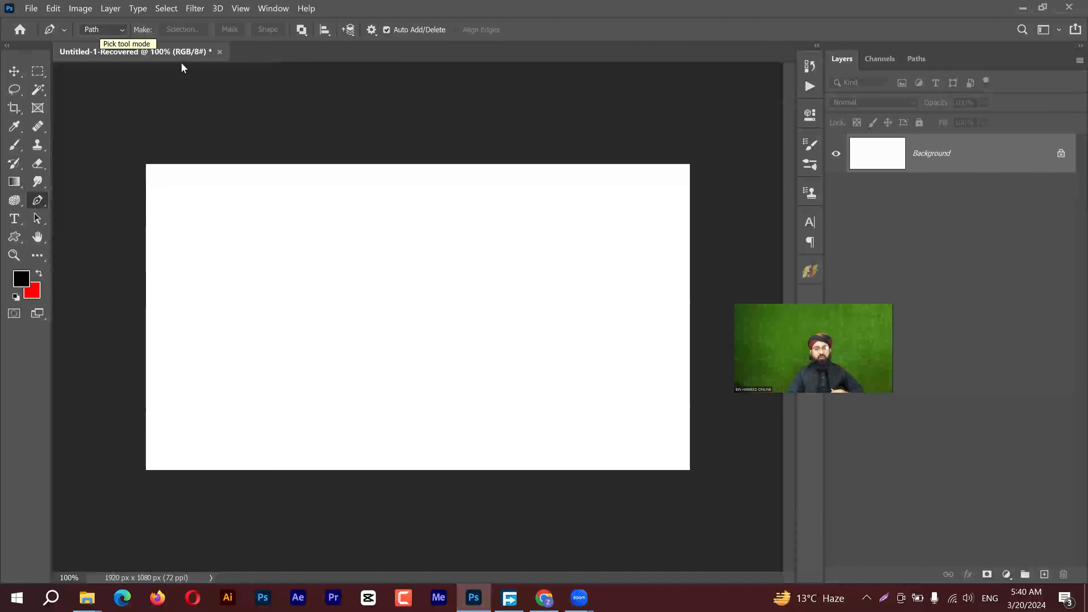
click(277, 235)
click(456, 195)
click(526, 266)
click(416, 374)
click(380, 293)
click(272, 315)
click(332, 267)
click(229, 259)
click(278, 235)
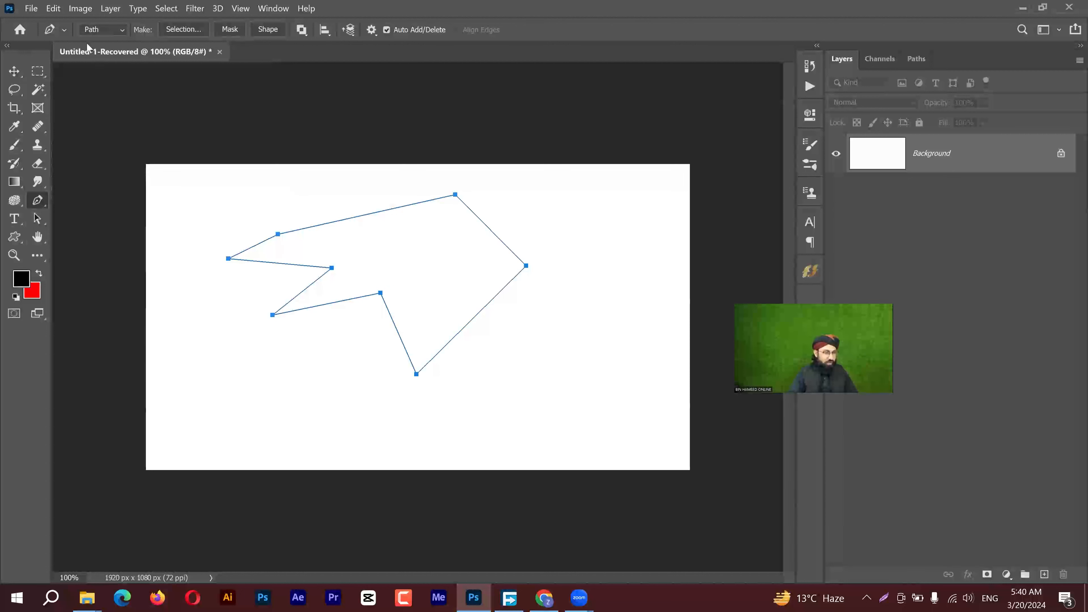
Step: Define the closed path as a custom shape named "koi b"
click(53, 8)
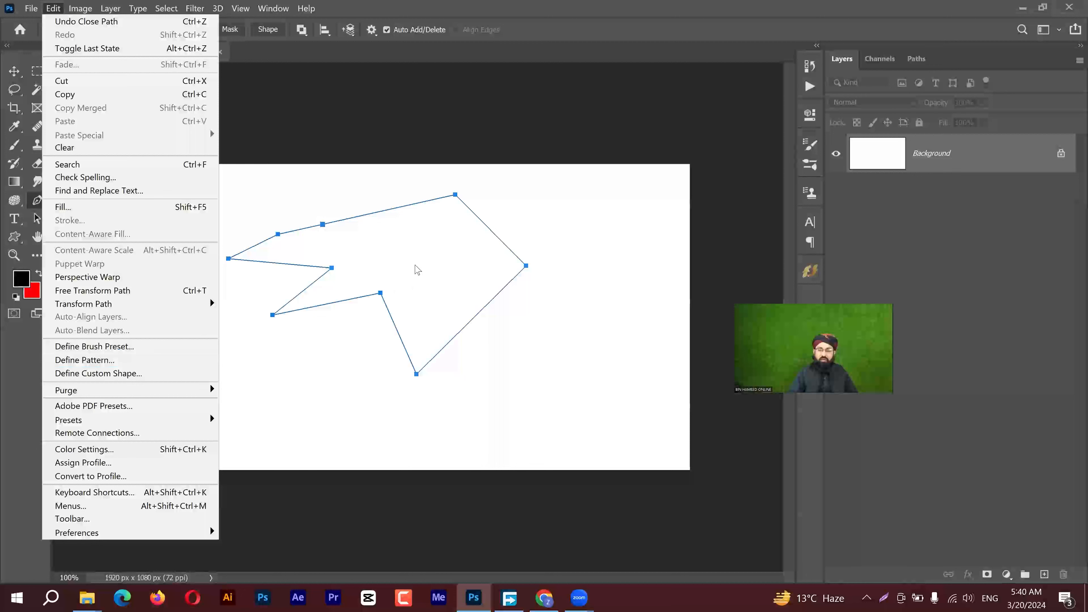
click(112, 374)
text(koi b)
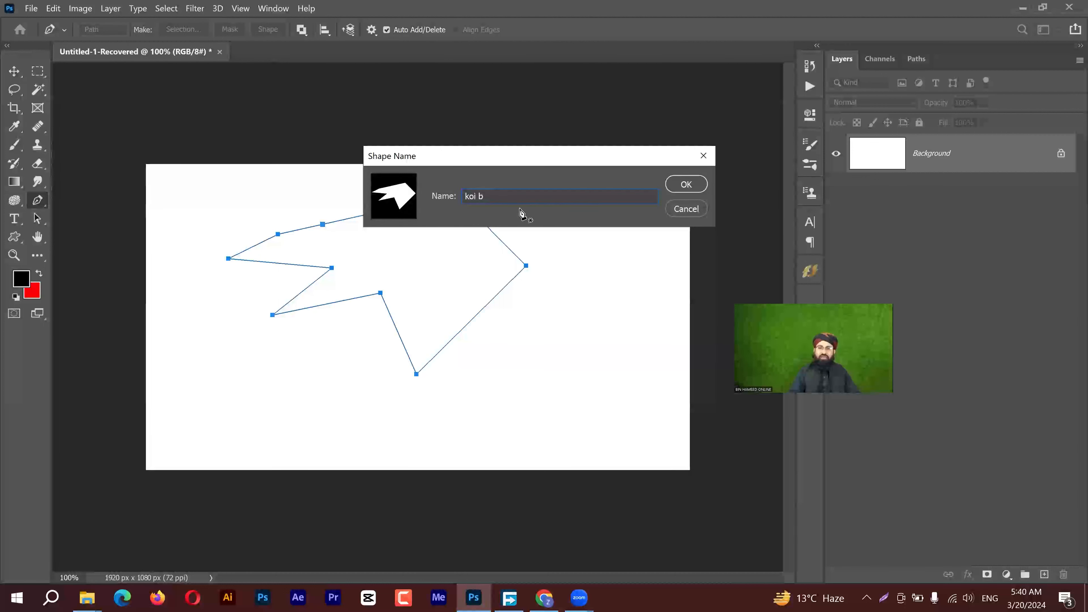
key(Return)
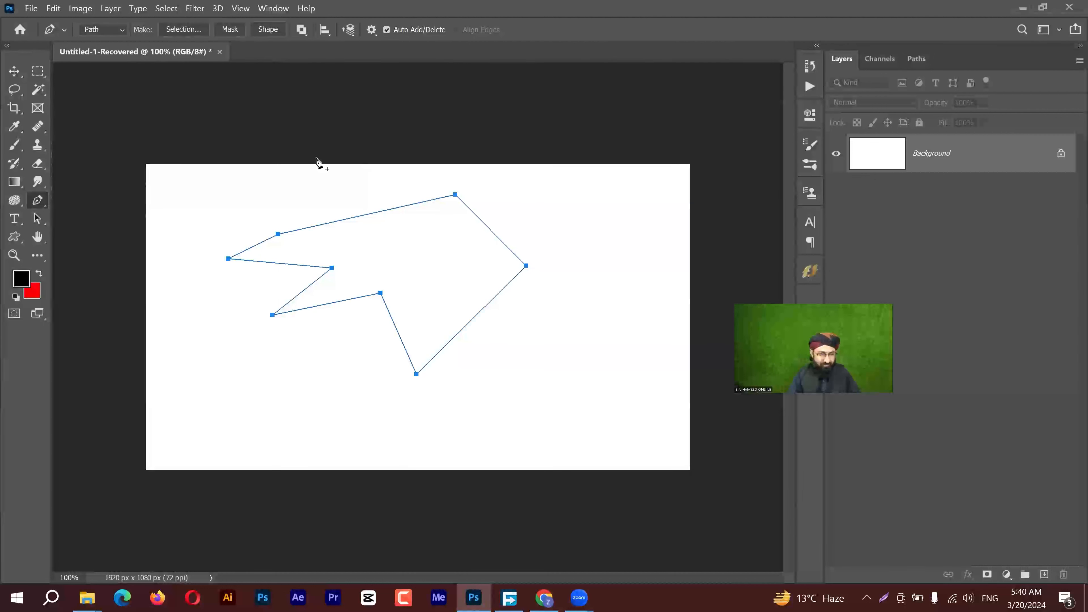
Step: With the Custom Shape tool, collapse the source group in the shape picker and choose the newly defined koi b shape
click(17, 236)
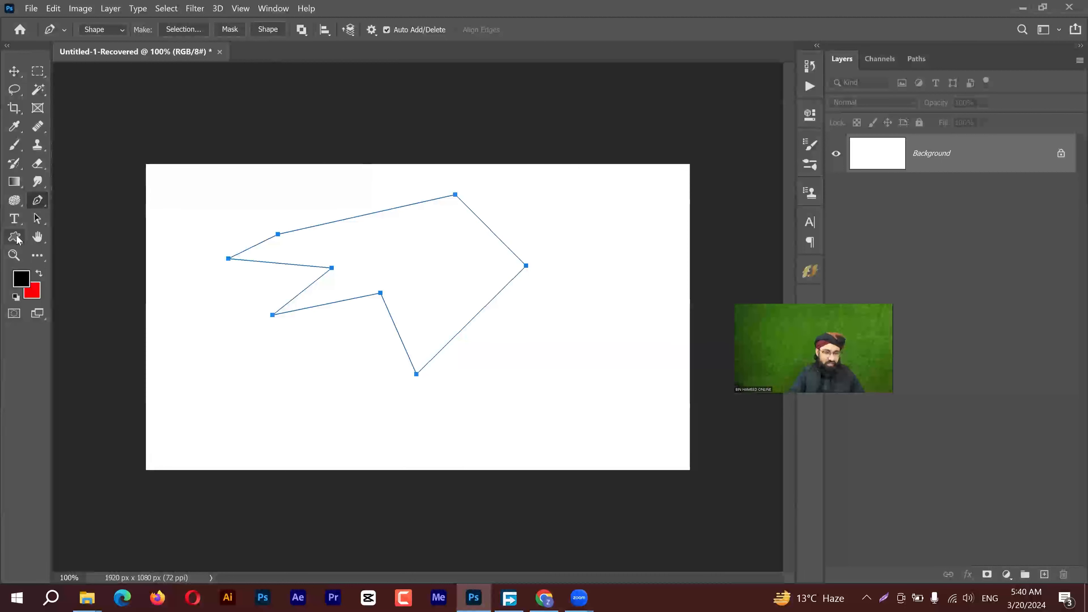
click(574, 34)
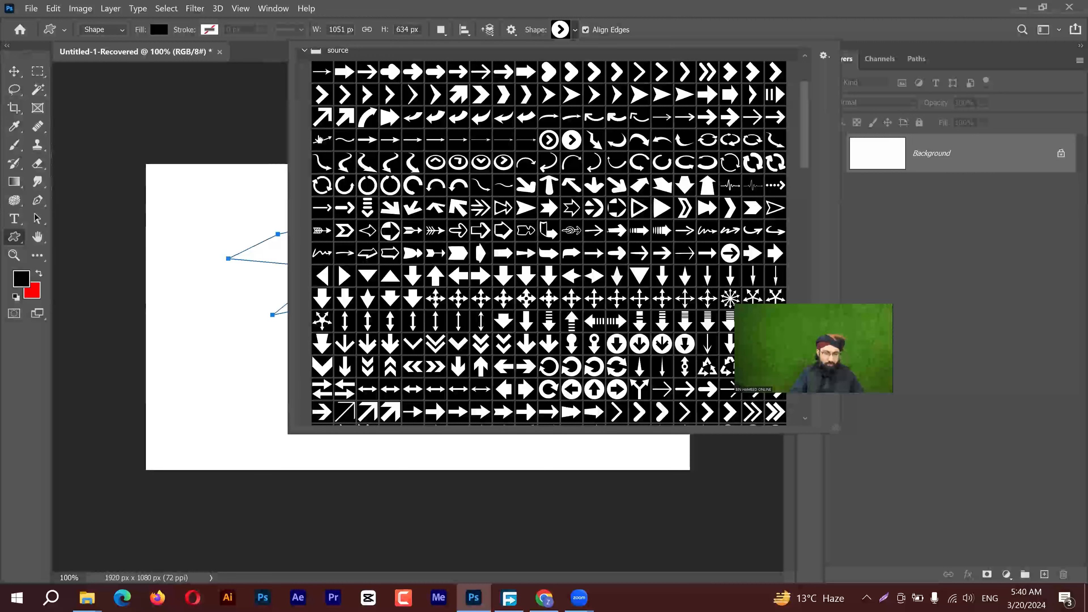
scroll(318, 120, up, 1)
scroll(307, 81, up, 1)
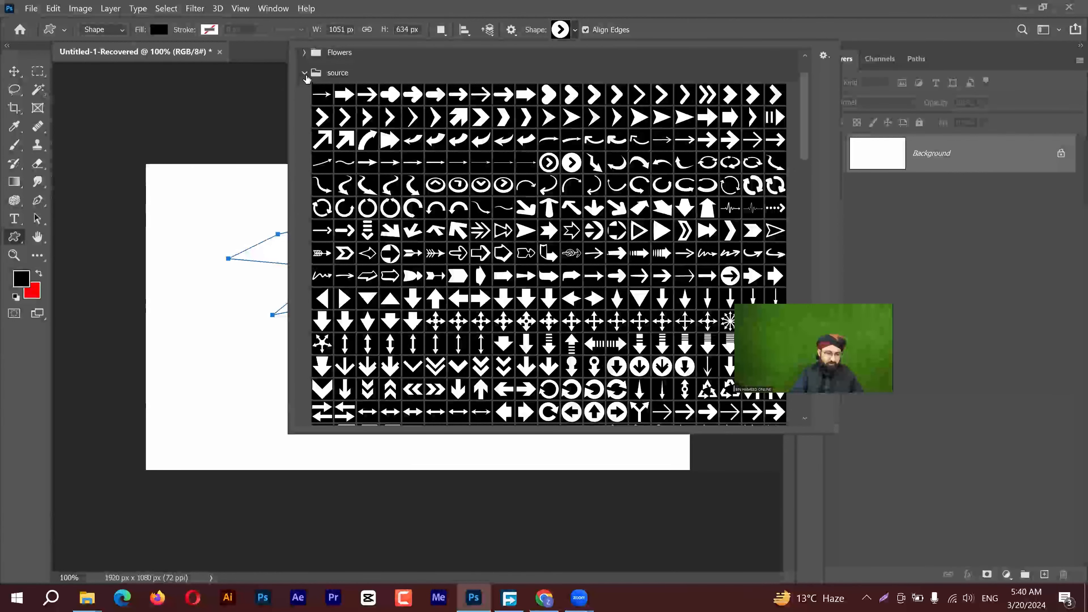
scroll(306, 81, up, 1)
scroll(307, 89, up, 1)
scroll(307, 100, up, 1)
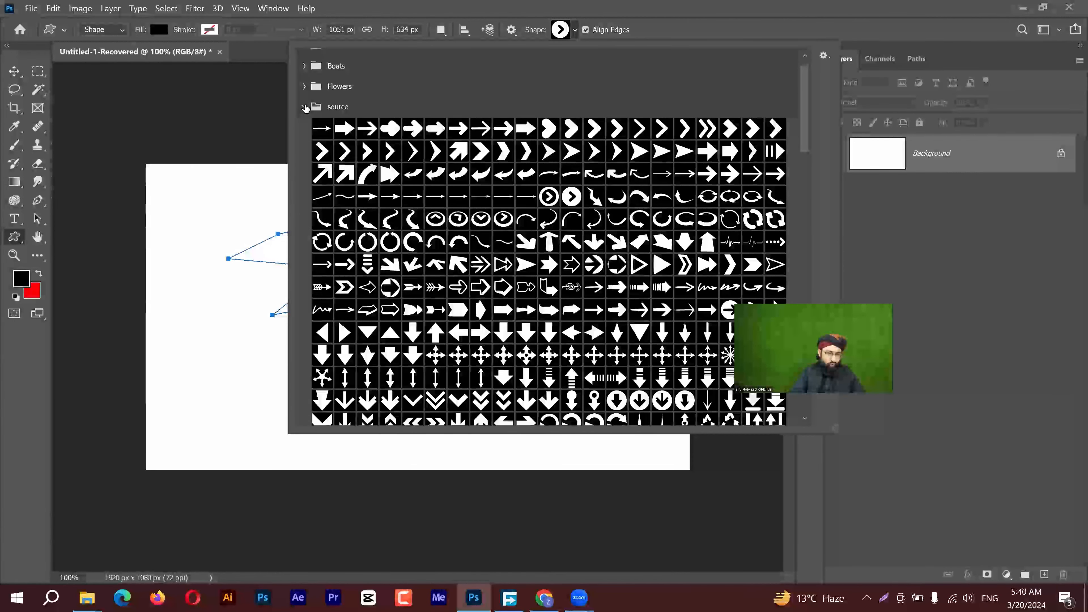
scroll(305, 109, up, 3)
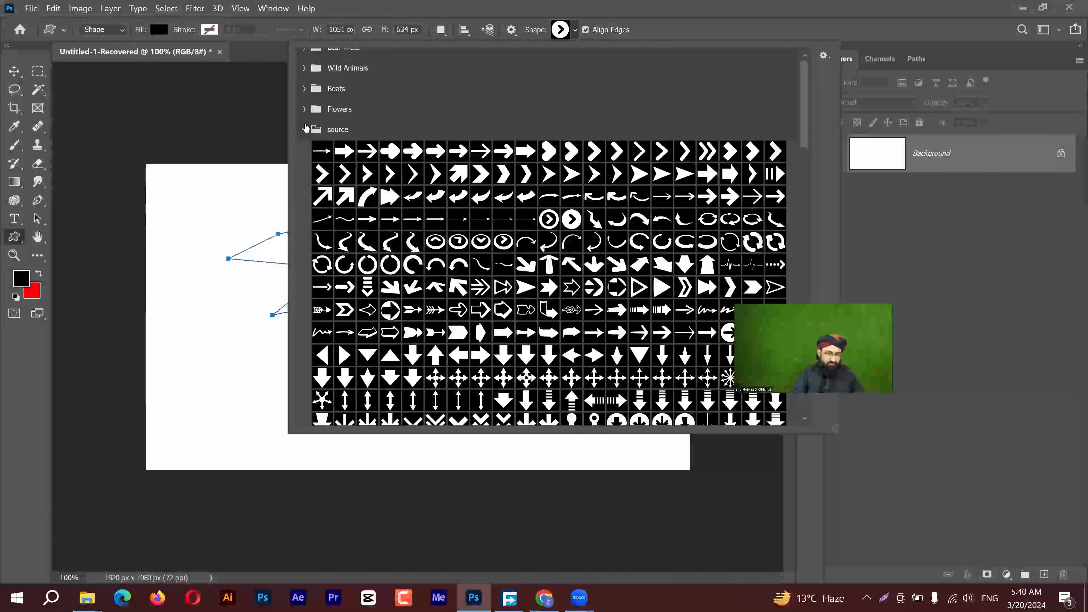
click(304, 146)
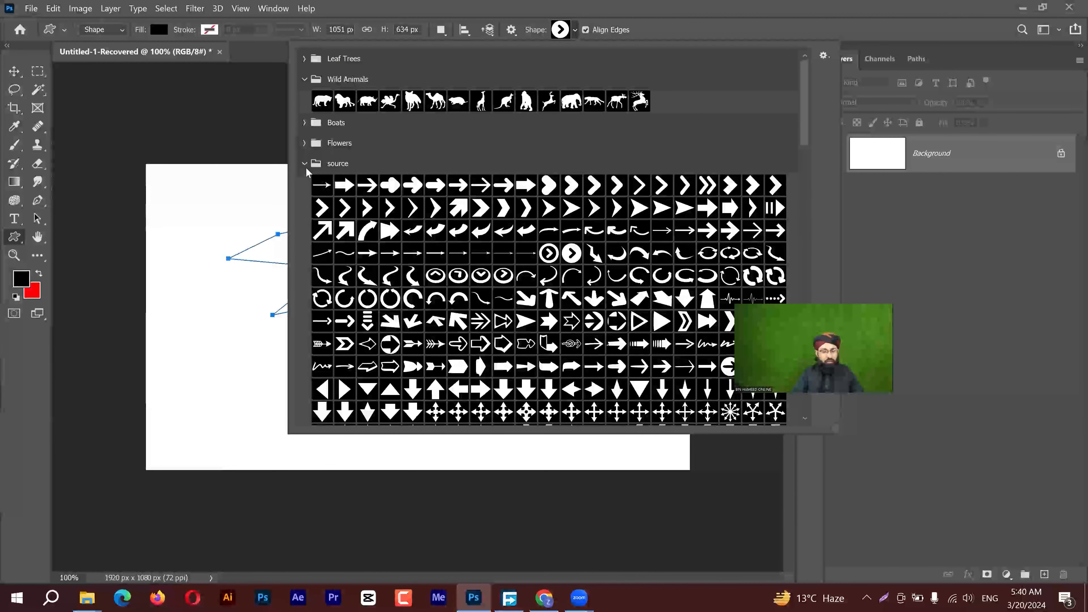
click(304, 142)
click(304, 186)
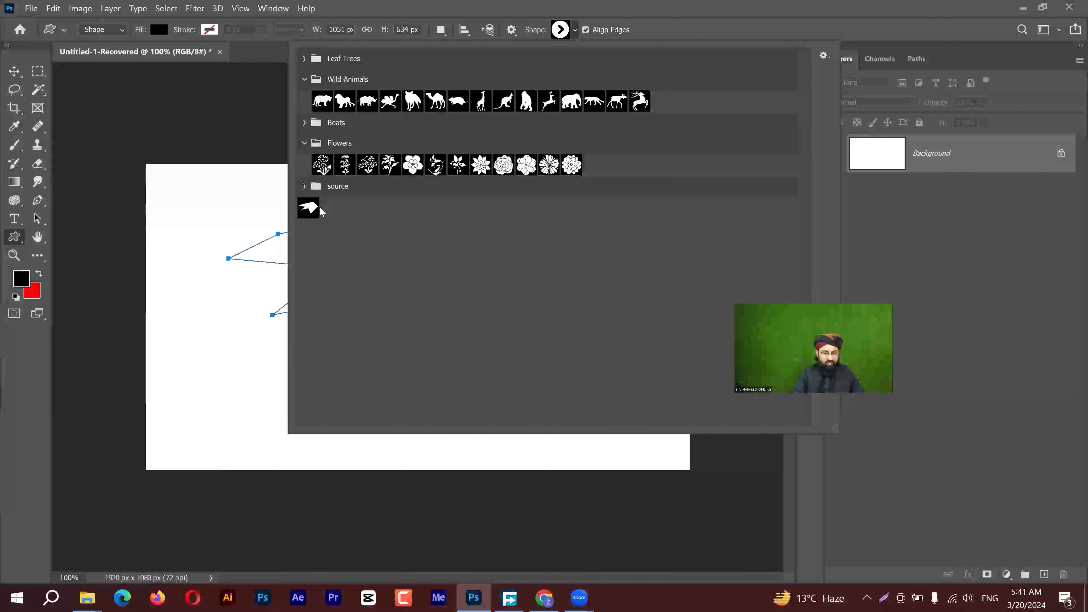
click(308, 208)
key(Return)
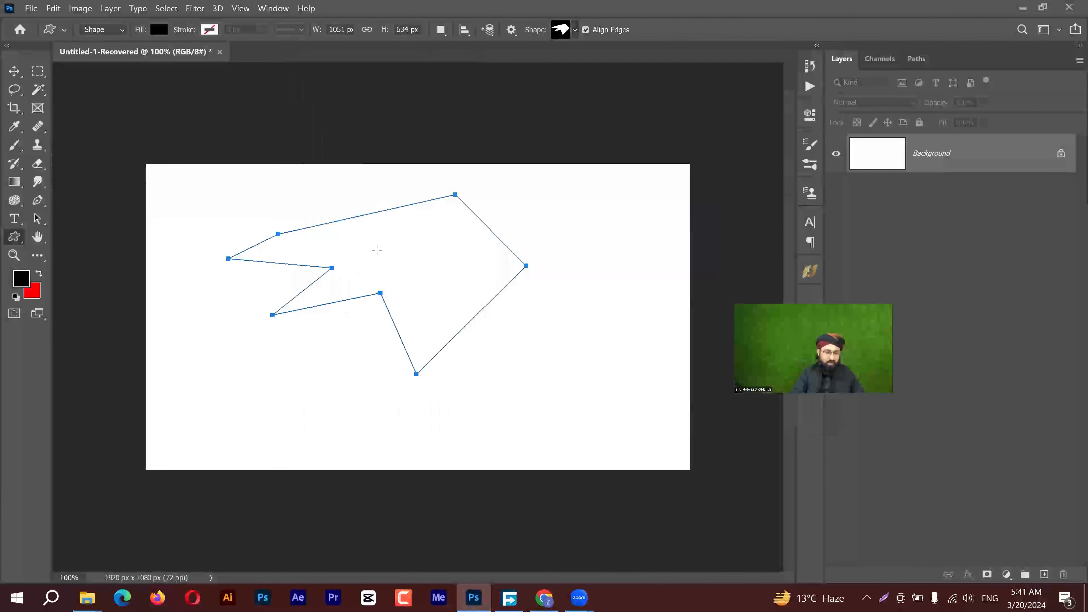
Step: Draw a black koi b shape on the canvas, reposition it with the Move tool, and delete it
drag(564, 407, 556, 385)
key(v)
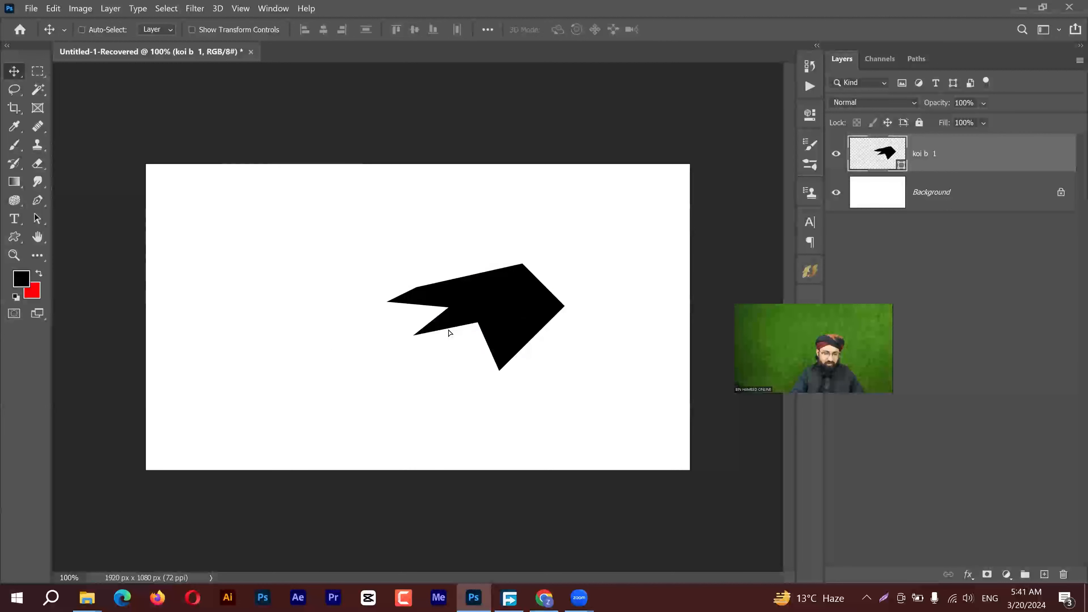
drag(512, 317, 376, 315)
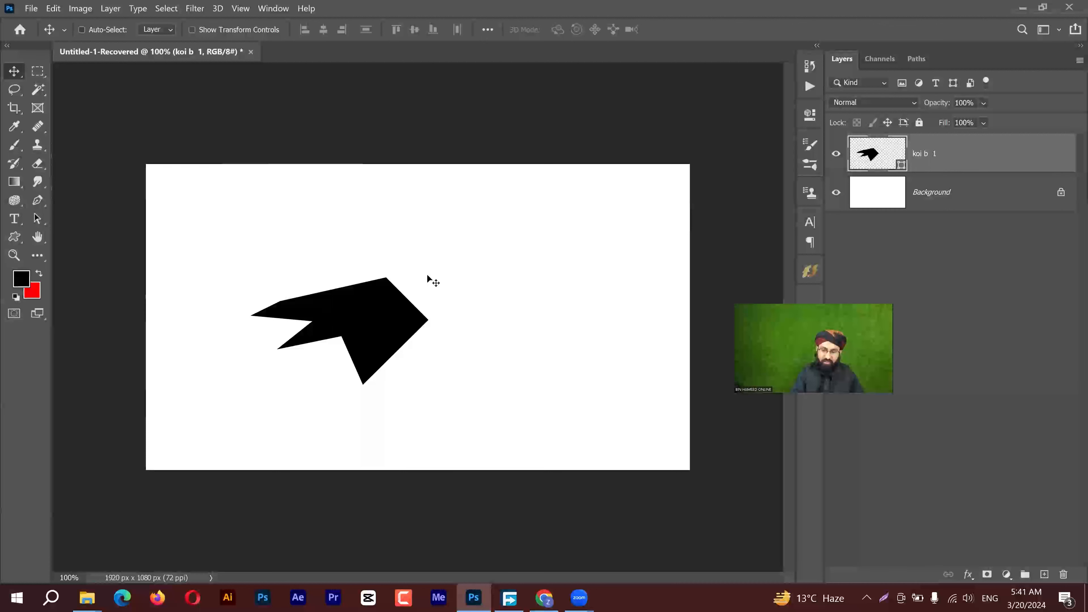
key(Delete)
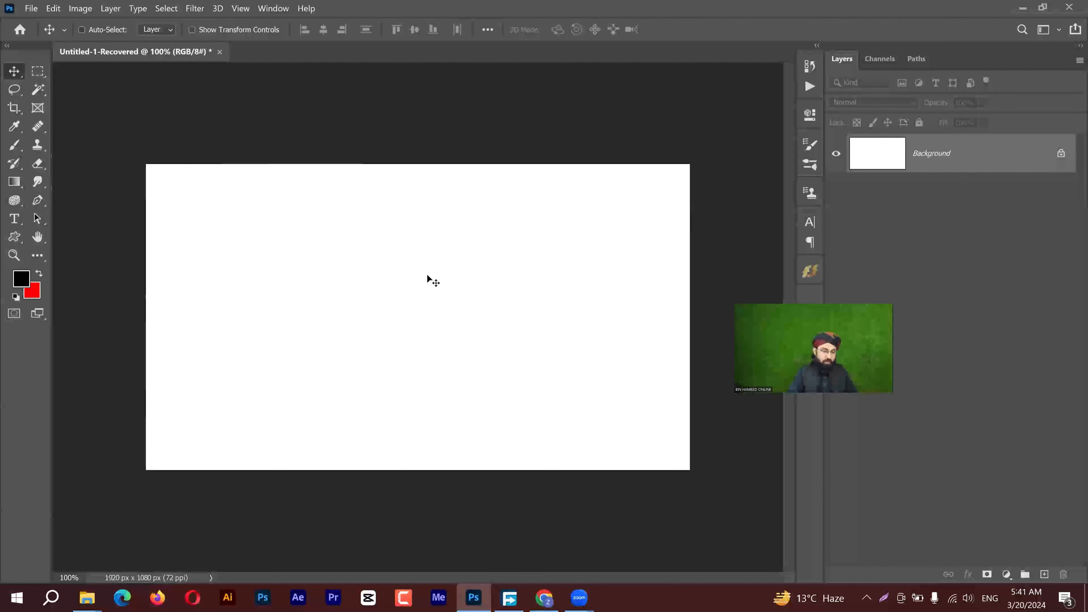
Step: Open the coloured social media logos PSD from its Downloads folder and copy the square-framed black WhatsApp icon onto the blank 1920 × 1080 canvas
click(32, 8)
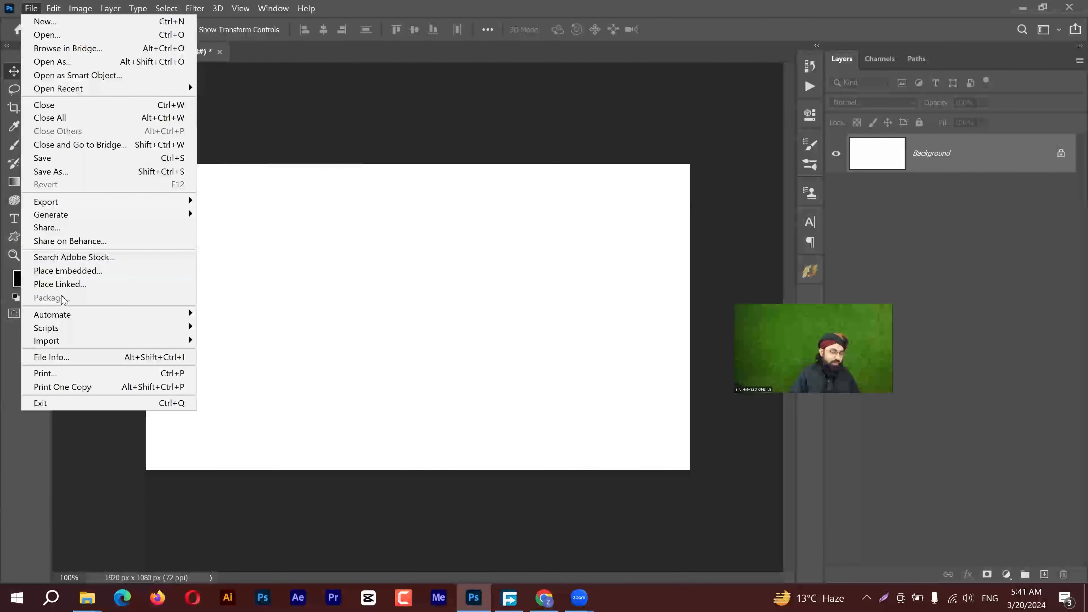
click(89, 41)
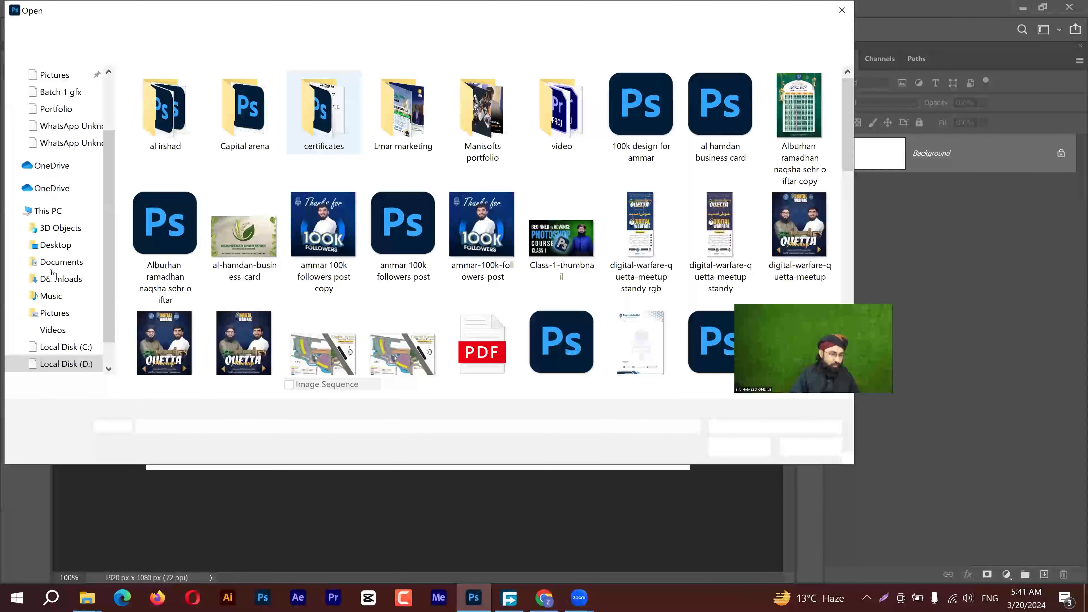
click(54, 278)
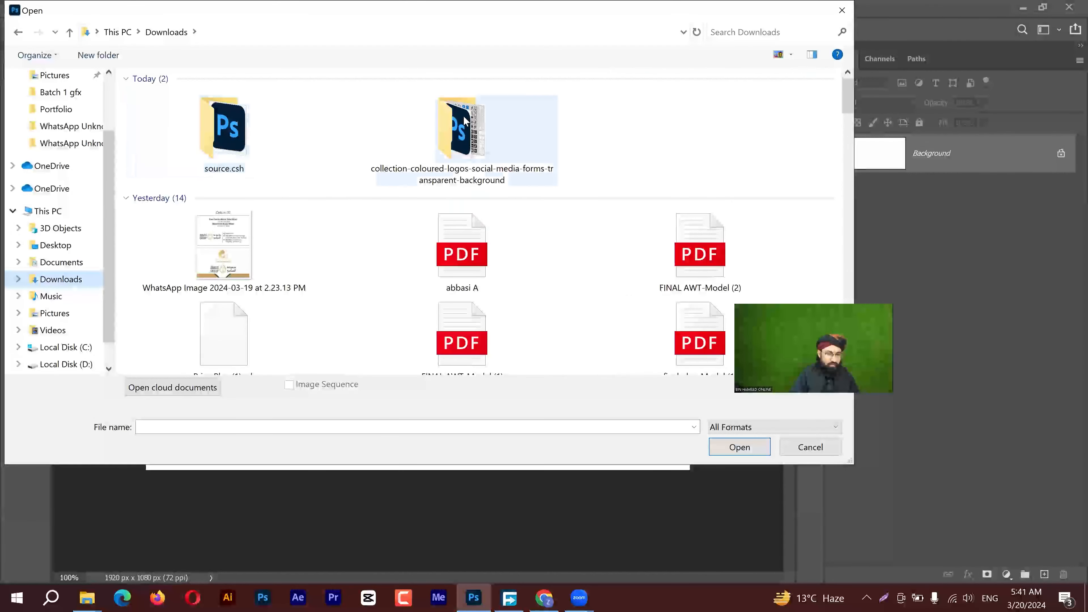
click(462, 125)
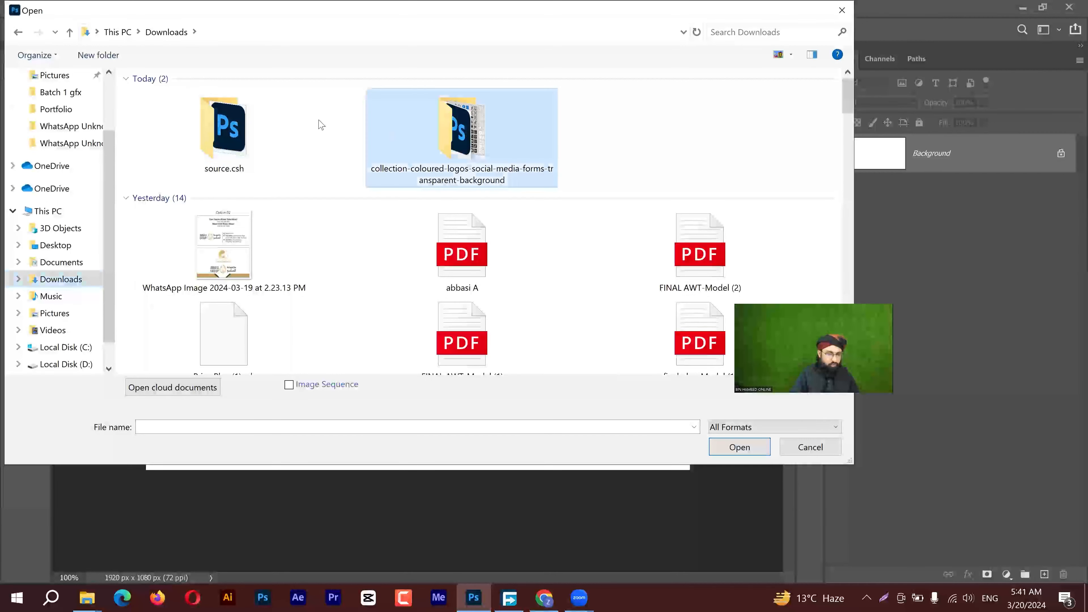
double_click(253, 123)
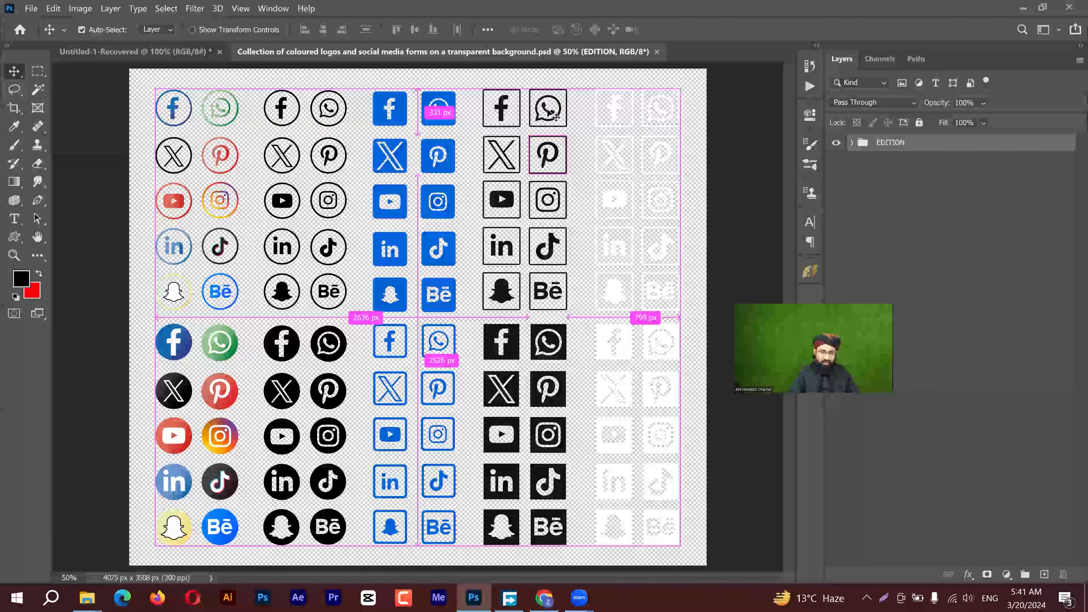
drag(550, 109, 503, 109)
drag(179, 53, 418, 274)
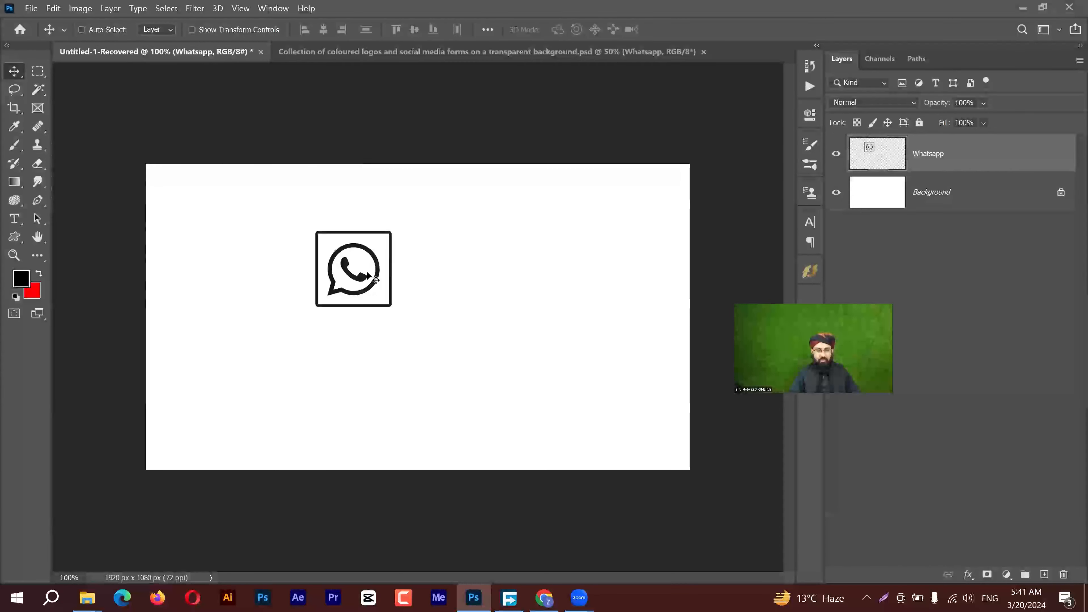
Step: Add a new layer above the WhatsApp layer and draw an irregular freehand Lasso selection beside the icon
click(14, 89)
click(1044, 574)
mouse_move(564, 206)
mouse_down()
mouse_move(645, 230)
mouse_move(602, 326)
mouse_move(530, 327)
mouse_move(414, 258)
mouse_move(463, 194)
mouse_move(565, 209)
mouse_up()
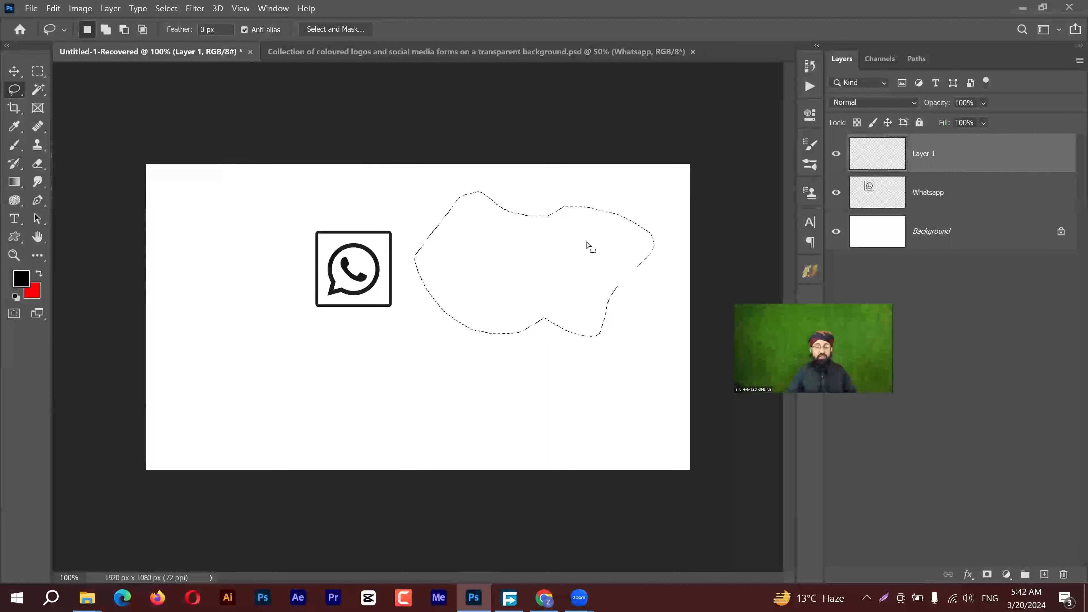
Step: Compare the context options offered on the selection with the Lasso, Move and Clone Stamp tools
right_click(519, 251)
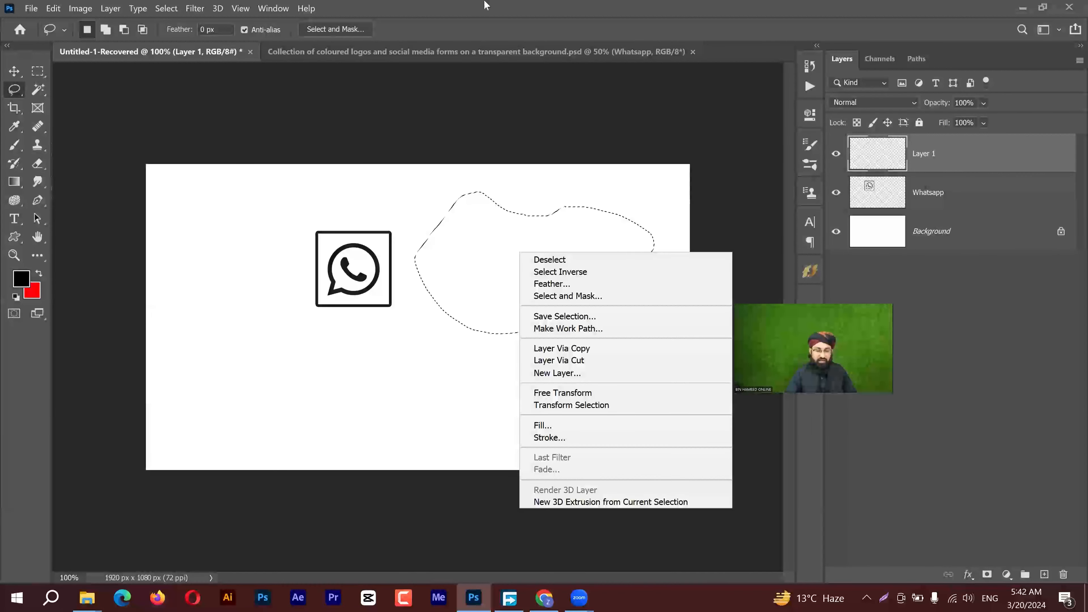
click(271, 135)
click(13, 75)
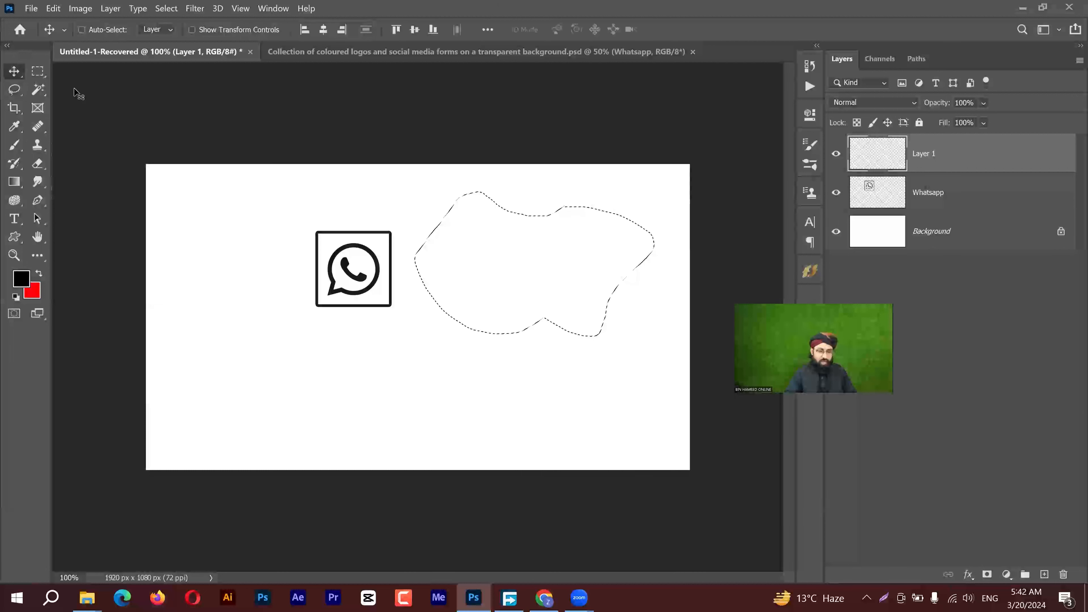
drag(593, 249, 598, 251)
click(597, 249)
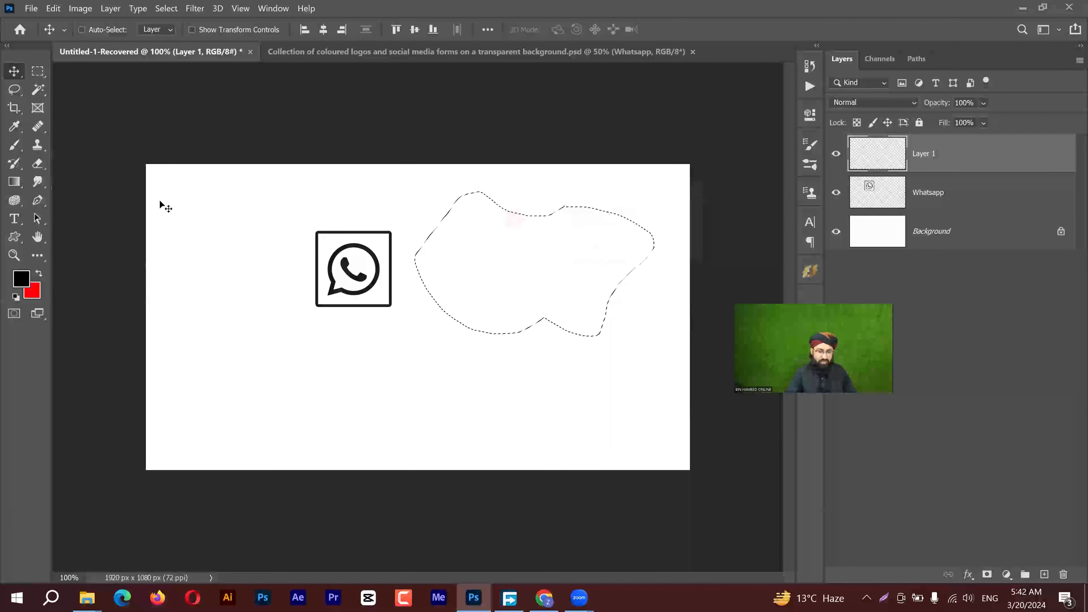
click(37, 144)
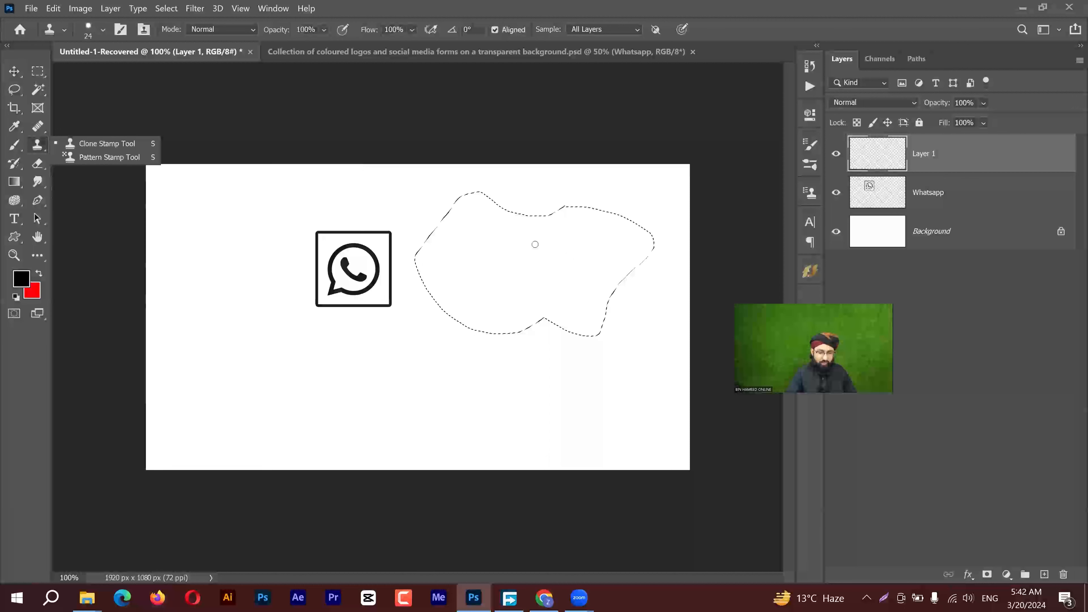
right_click(536, 245)
key(Escape)
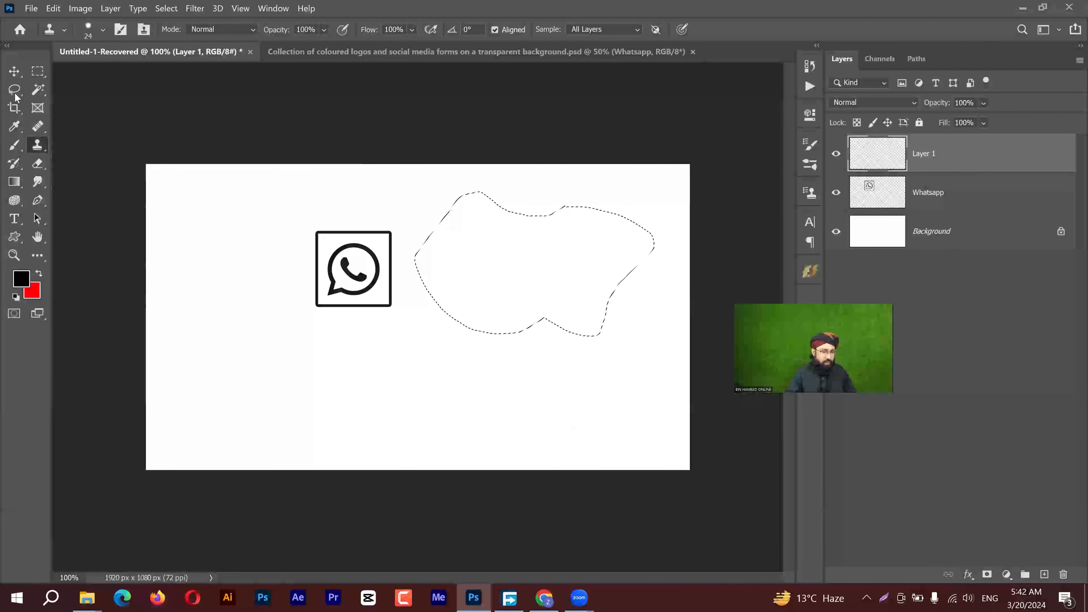
Step: With the Lasso tool, convert the freehand selection into a work path with a tolerance of 1.0 pixels
click(15, 90)
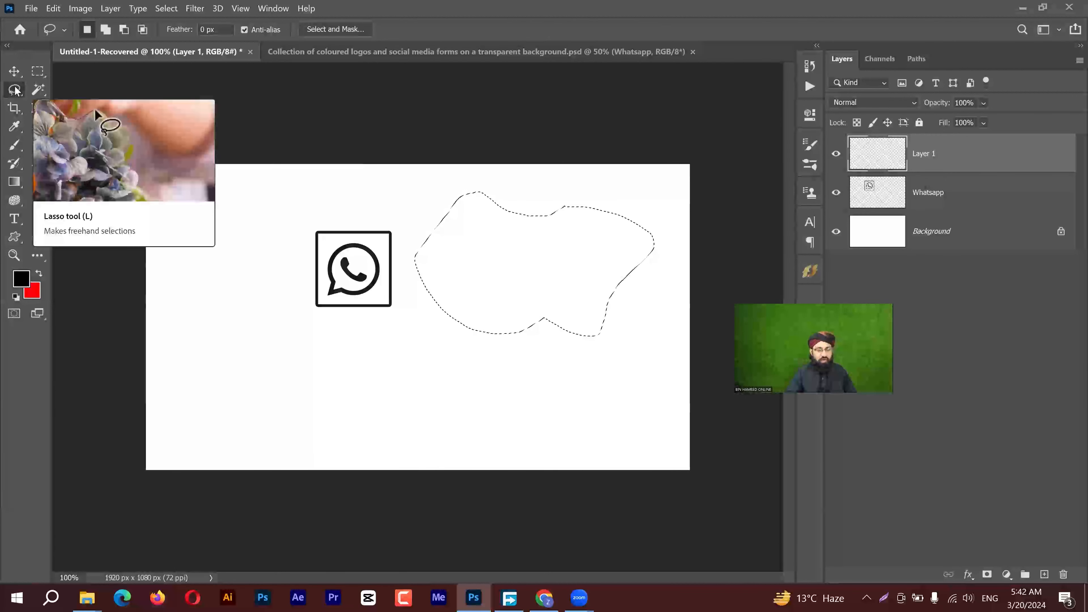
right_click(513, 264)
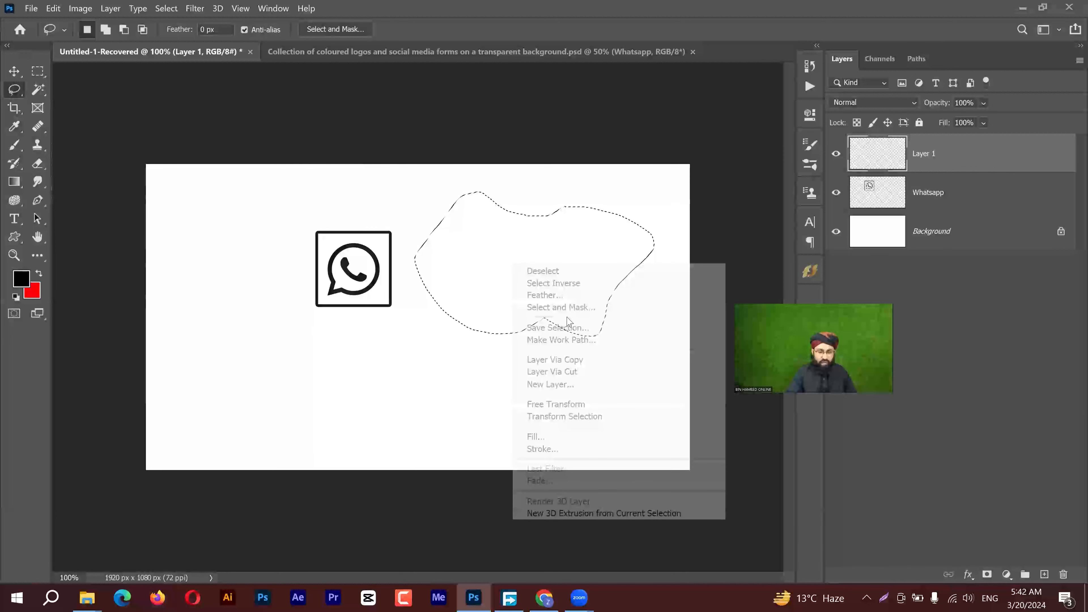
click(560, 340)
text(1.0)
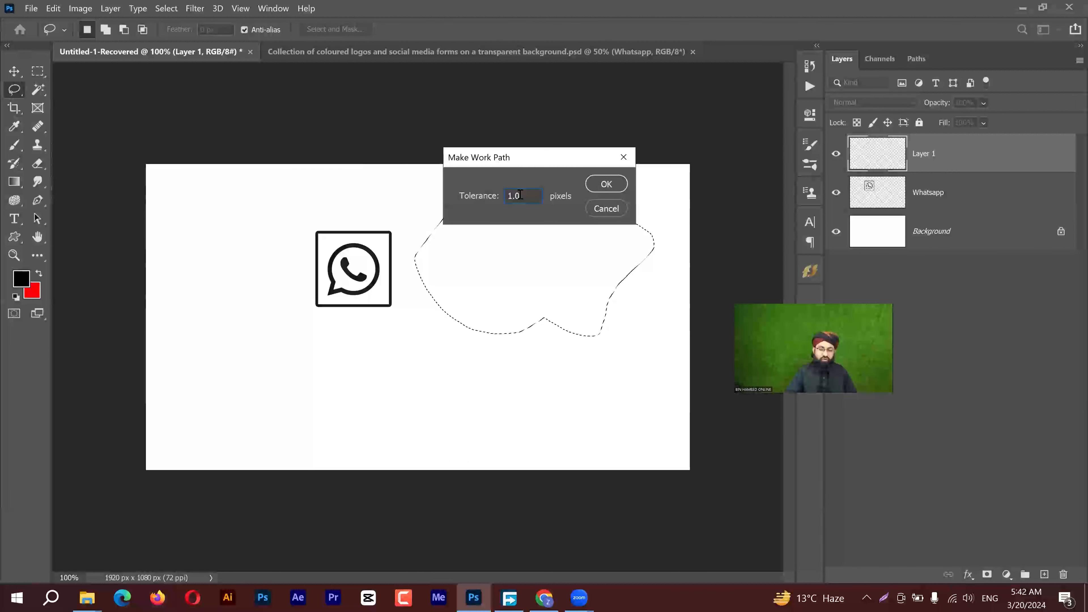
click(592, 184)
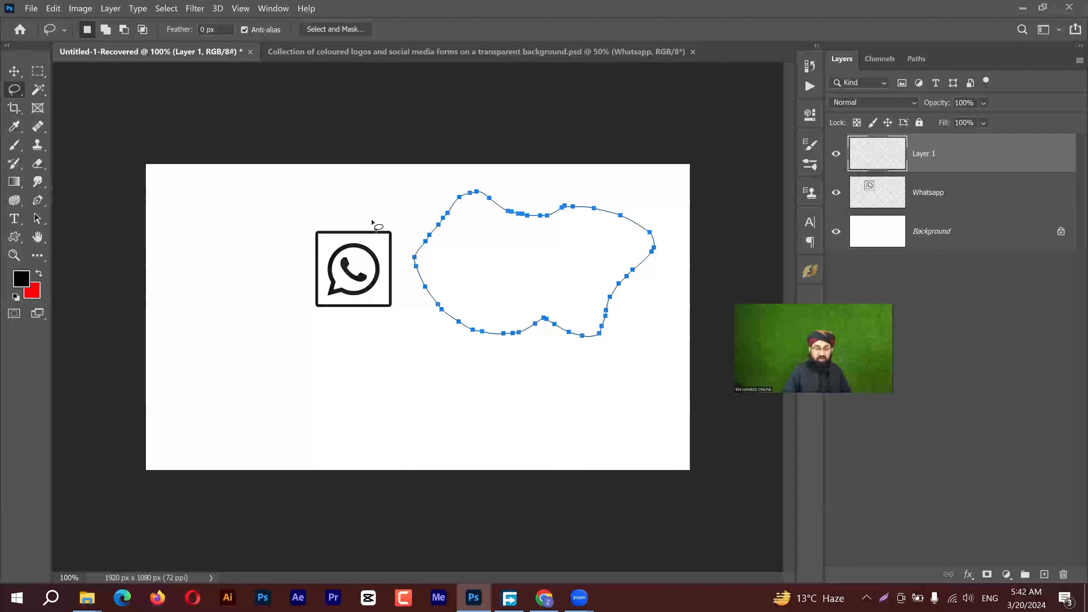
Step: Delete the work path made from the freehand selection and undo the deletion
click(53, 9)
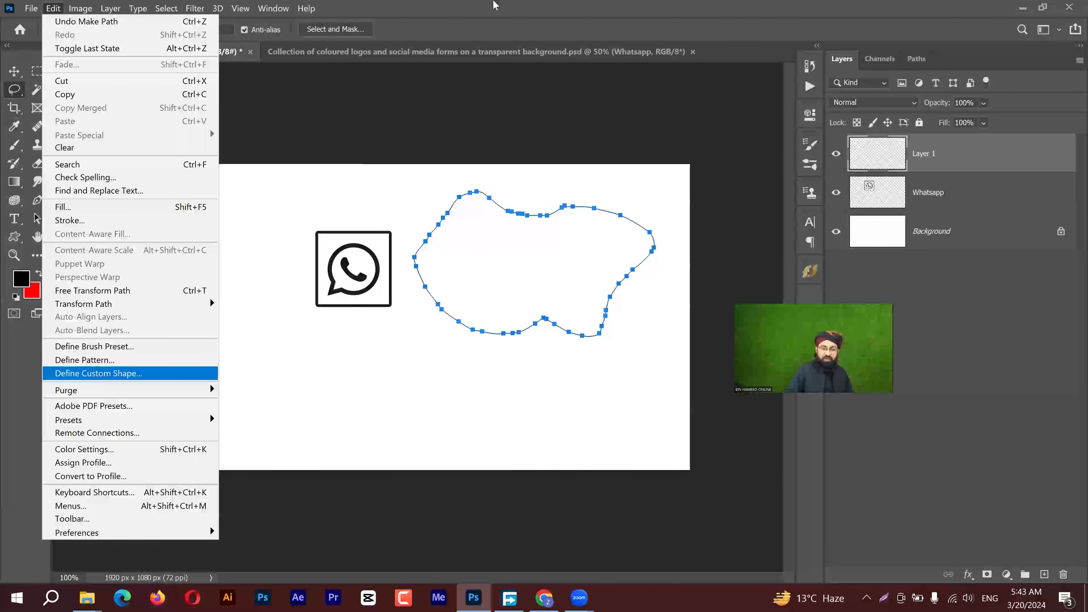
click(944, 162)
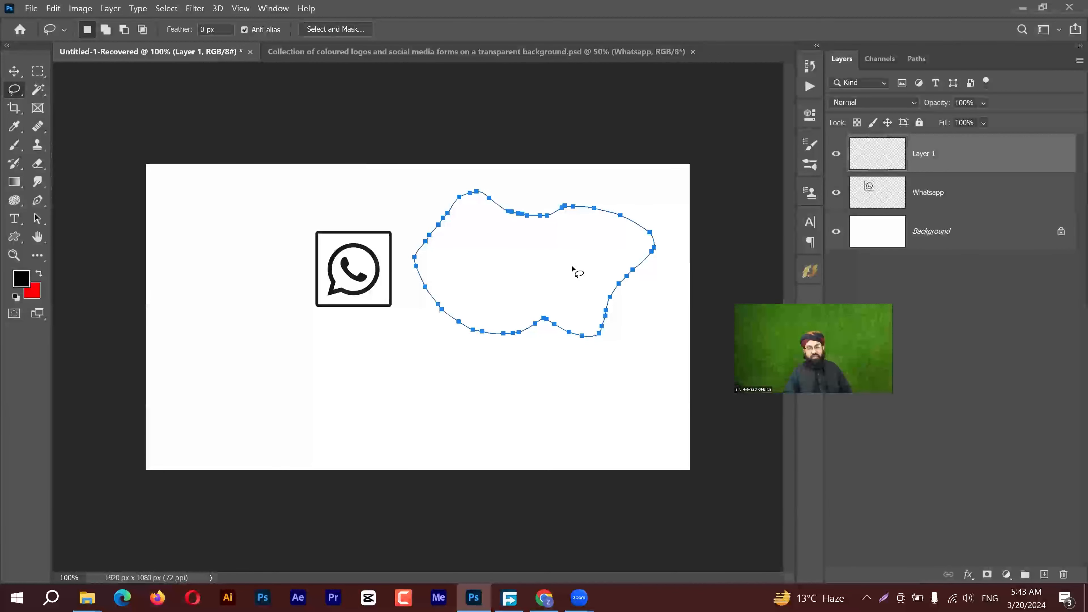
click(925, 59)
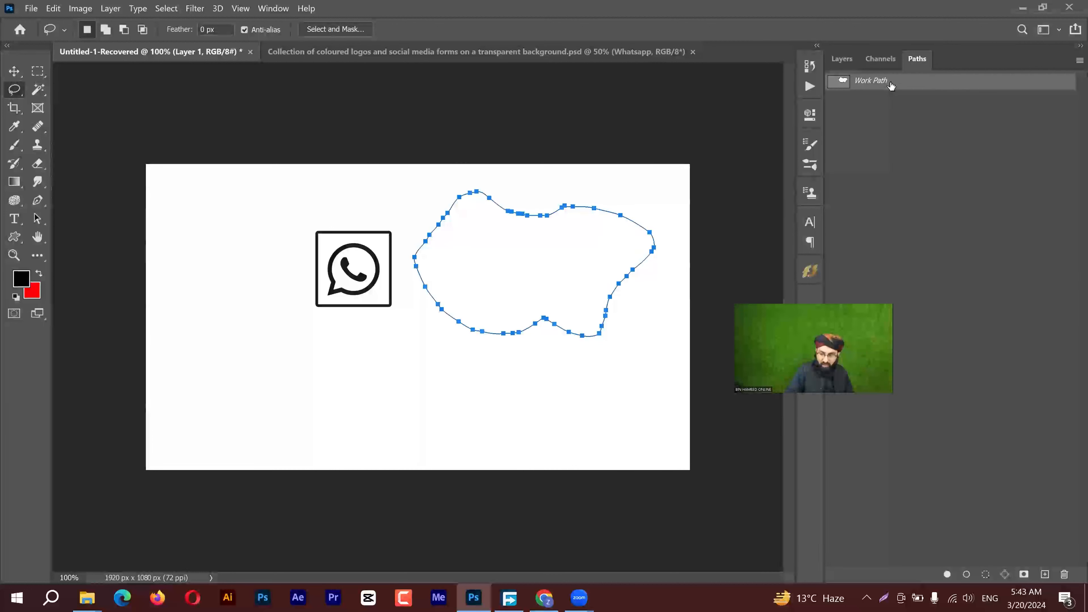
key(Delete)
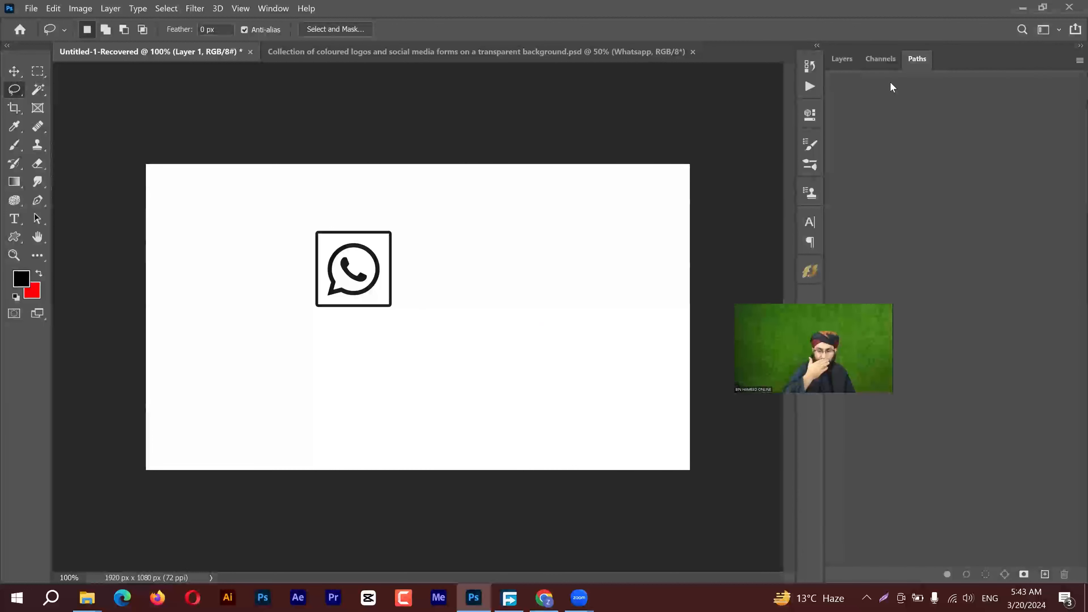
key(ctrl+z)
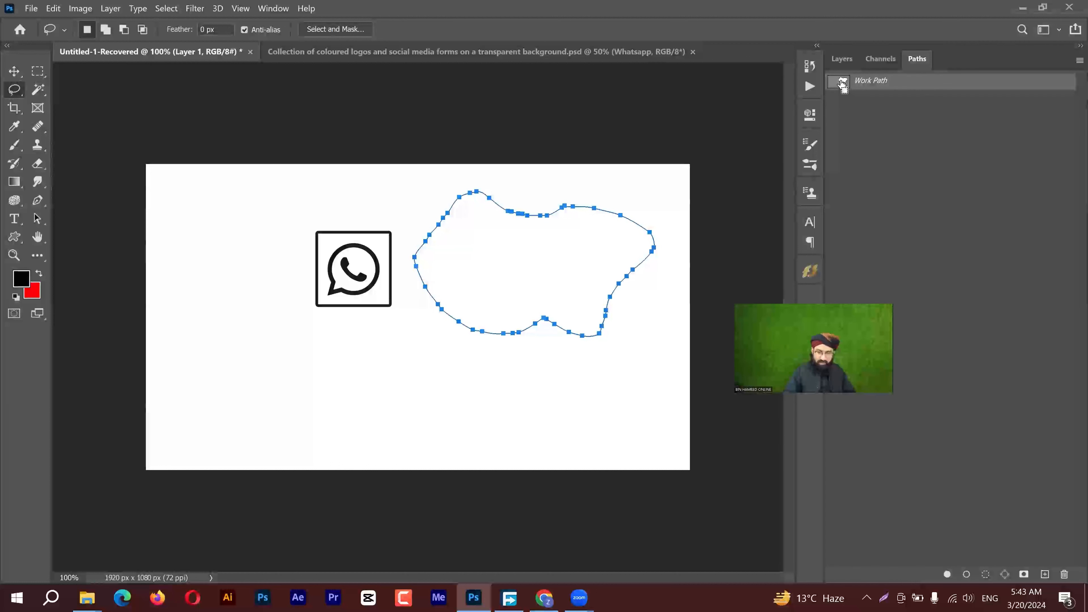
Step: Load the work path as a selection, deselect it, and undo both changes before returning to the layers list
key(ctrl+Return)
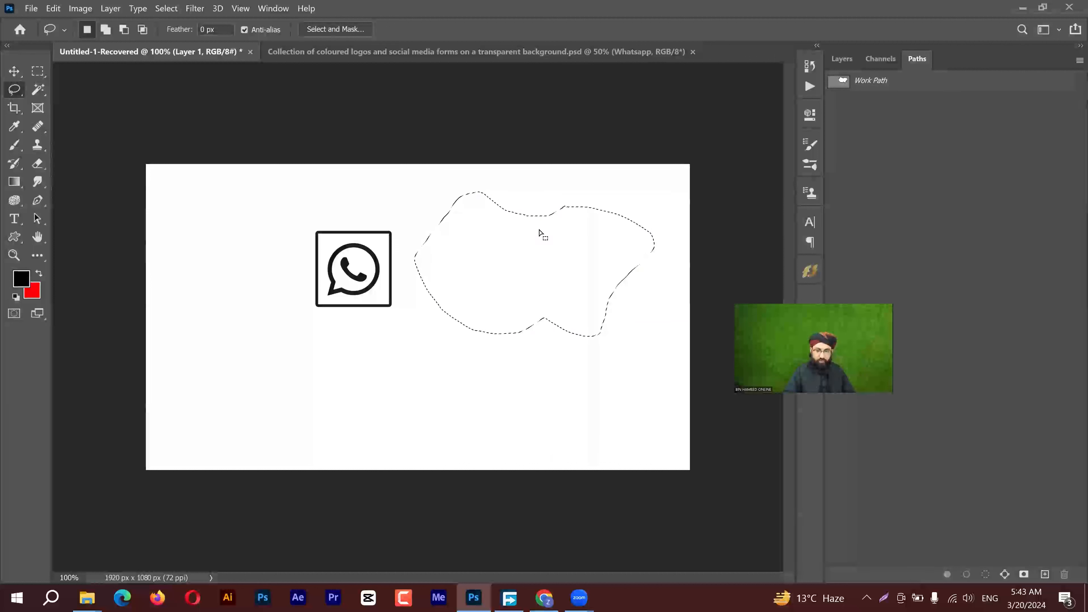
key(ctrl+d)
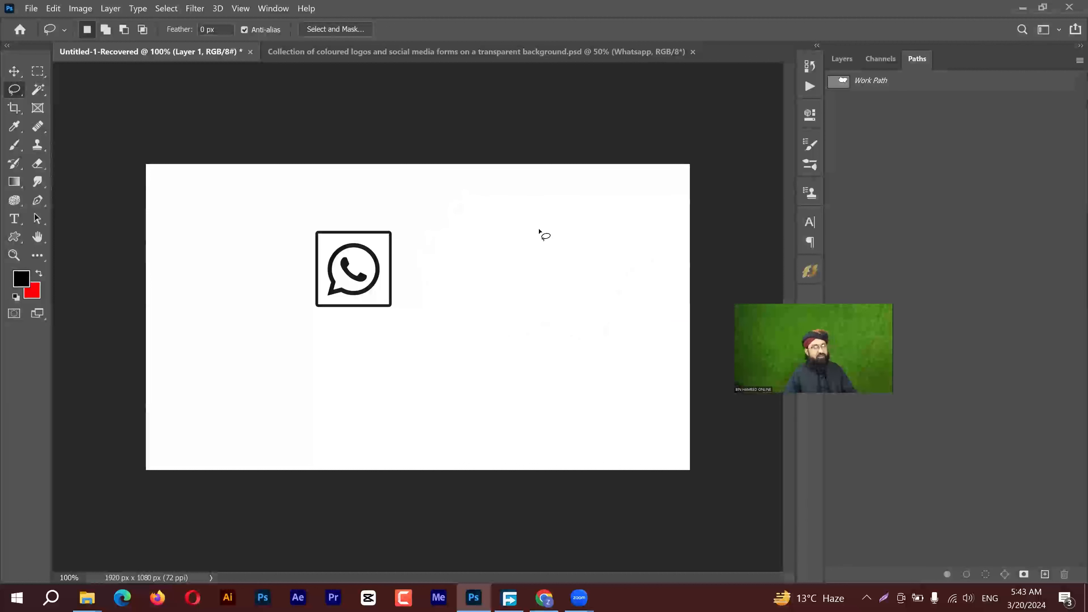
key(ctrl+z)
key(ctrl+z)
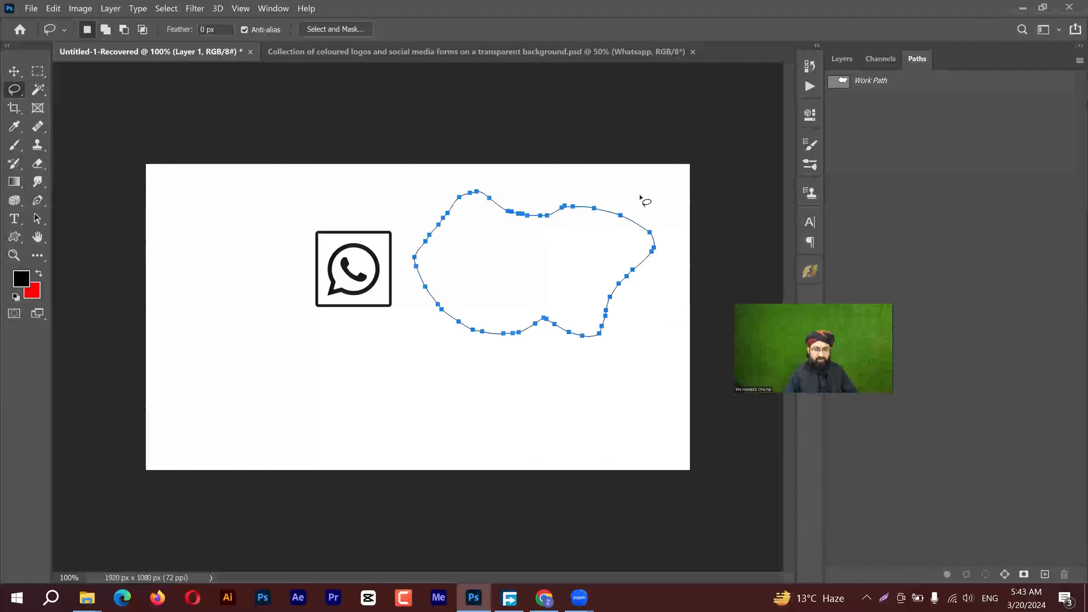
click(853, 58)
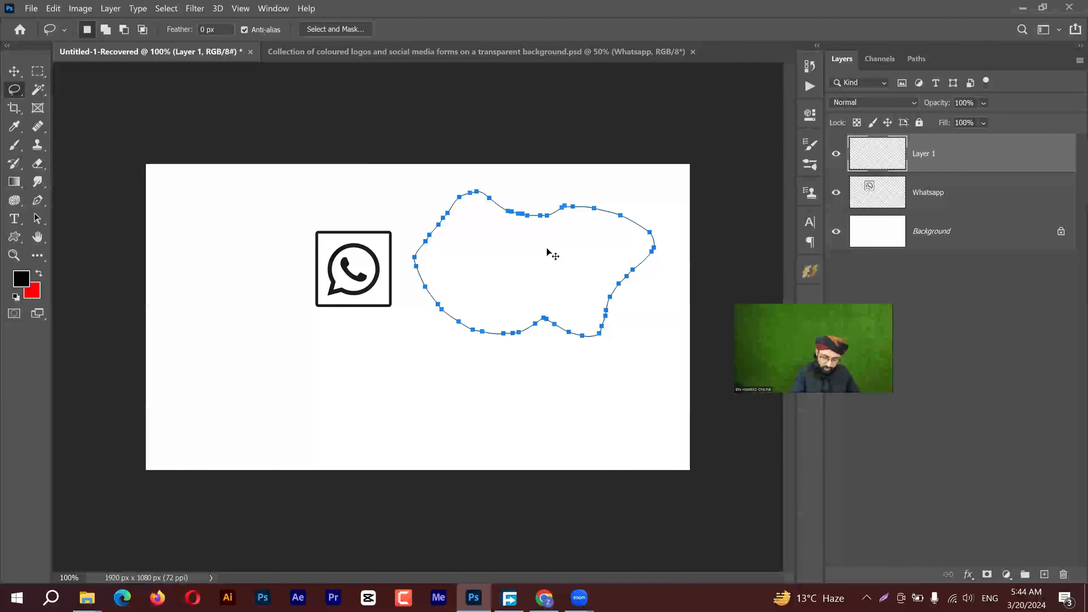
Step: Turn the freehand path into a selection and clear it, and delete the empty Layer 1
key(Return)
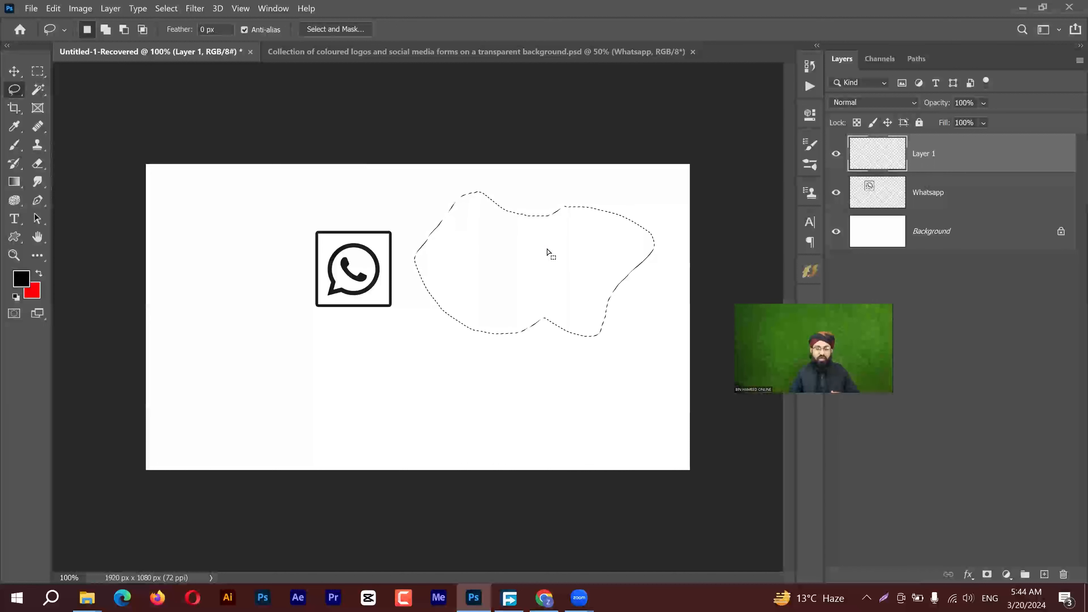
key(ctrl+d)
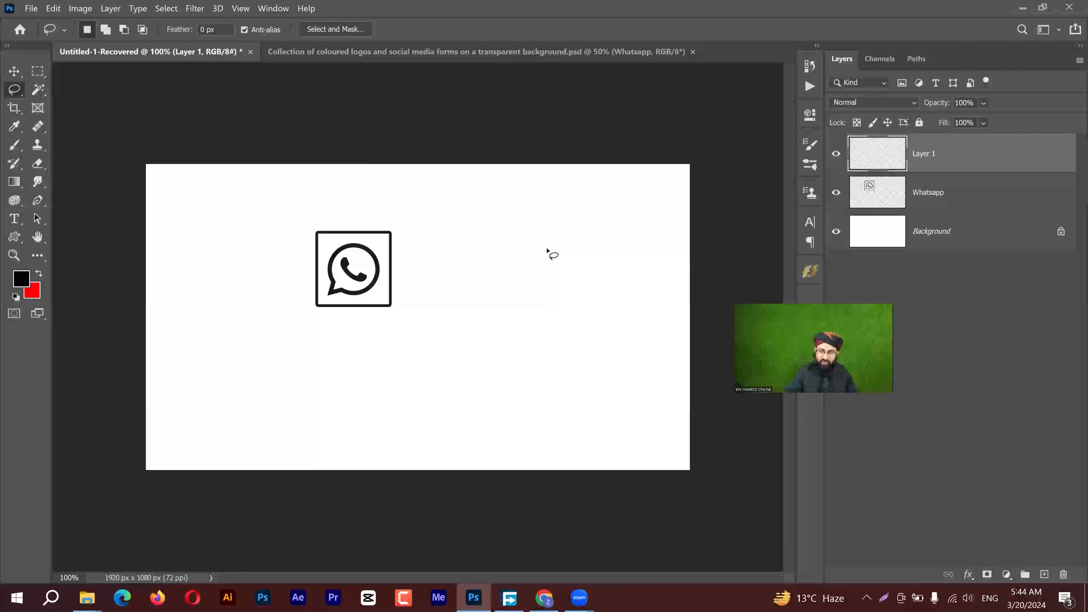
key(Delete)
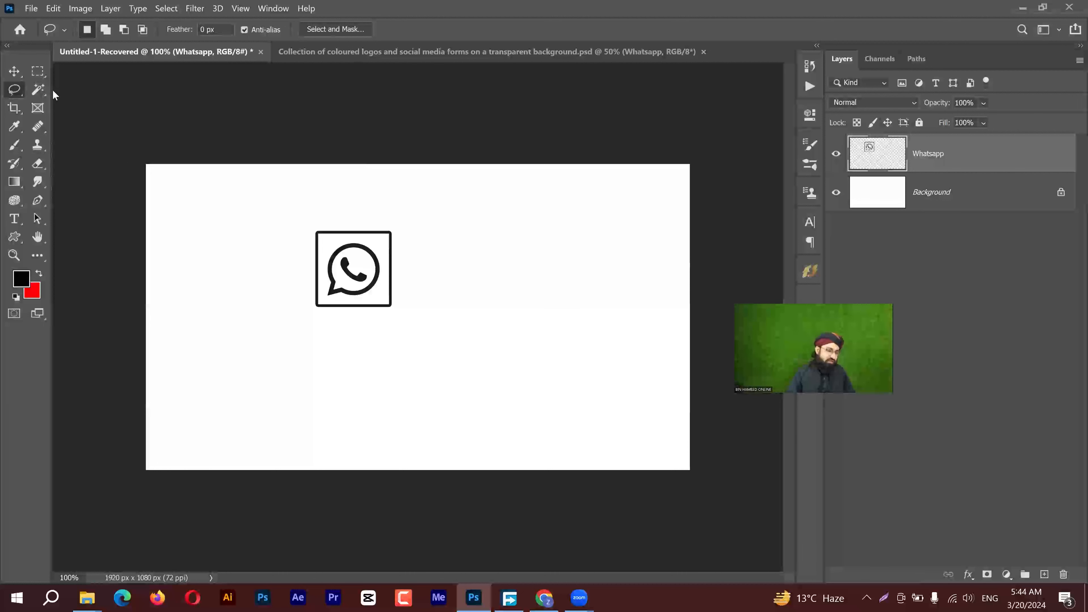
Step: Select only the handset of the WhatsApp icon with the Magic Wand in contiguous mode, and deselect it
click(42, 89)
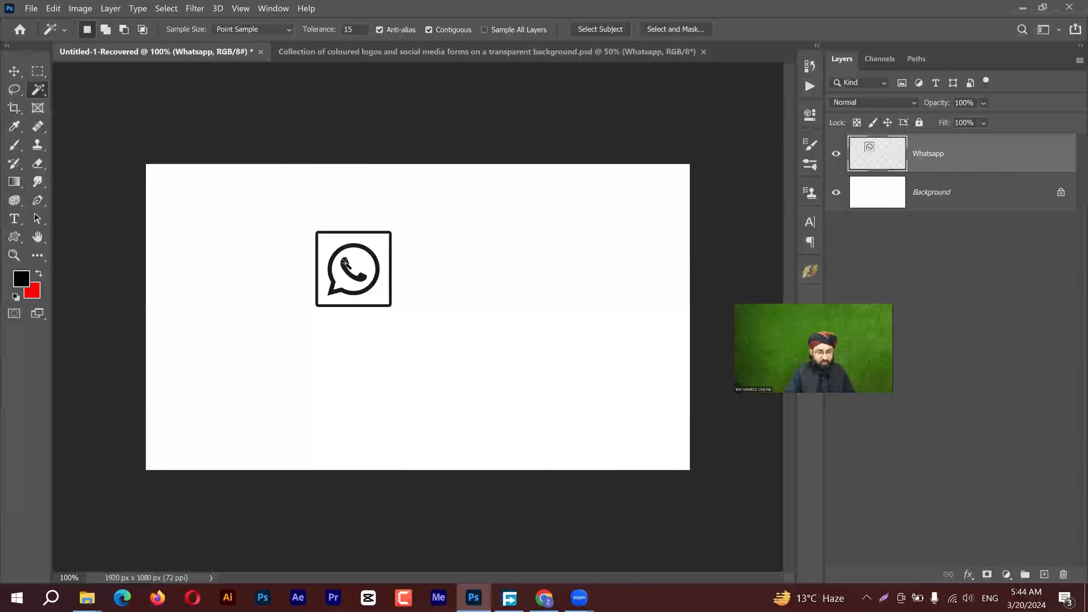
click(349, 267)
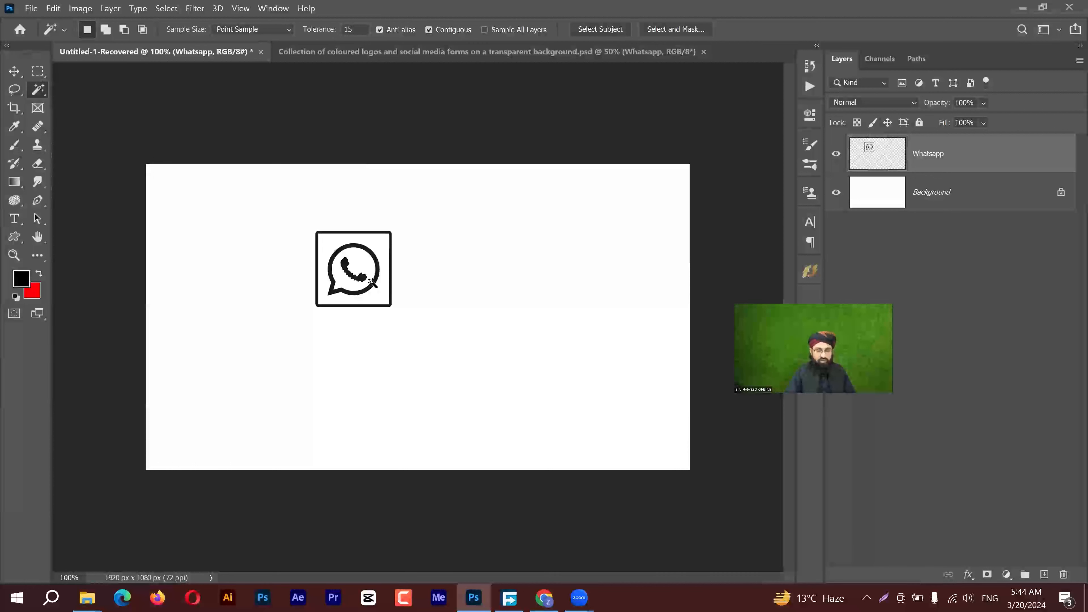
key(ctrl+d)
Step: Turn off Contiguous for the Magic Wand, select all black parts of the WhatsApp icon at once, and deselect them
click(442, 30)
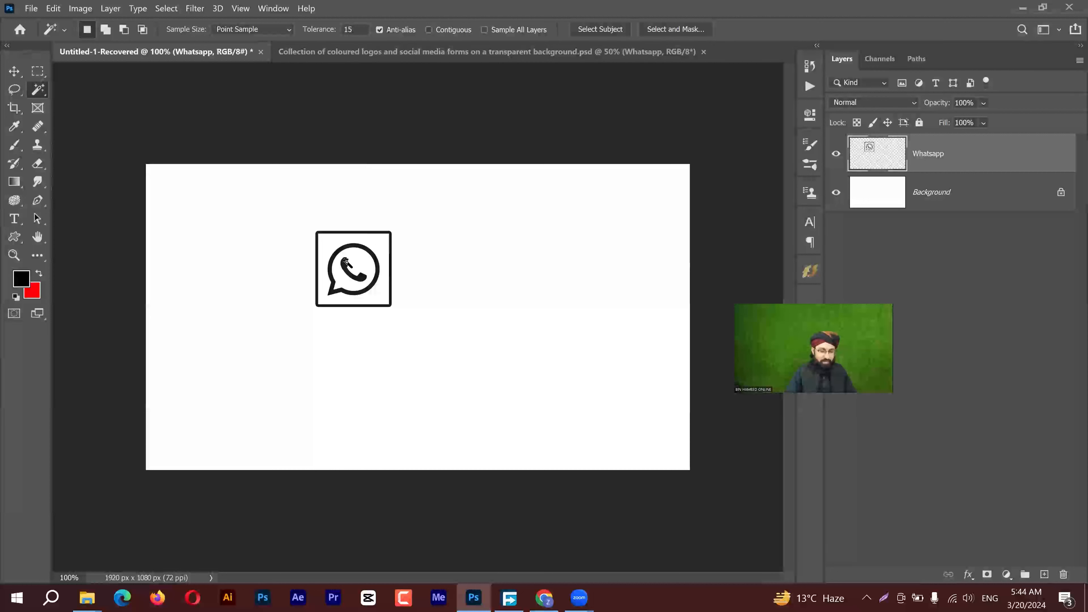
click(340, 224)
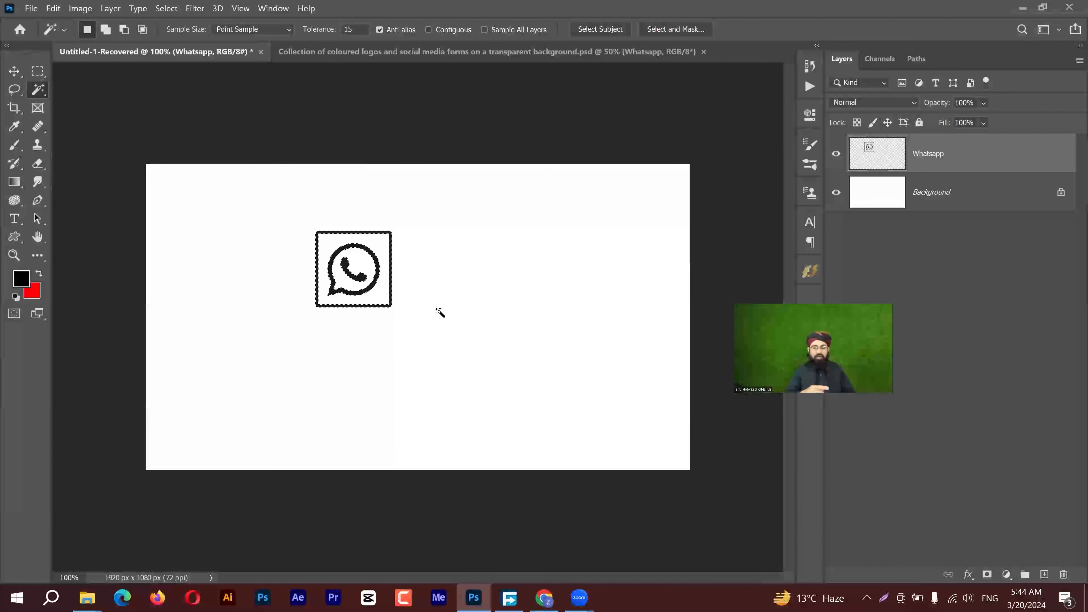
key(ctrl+d)
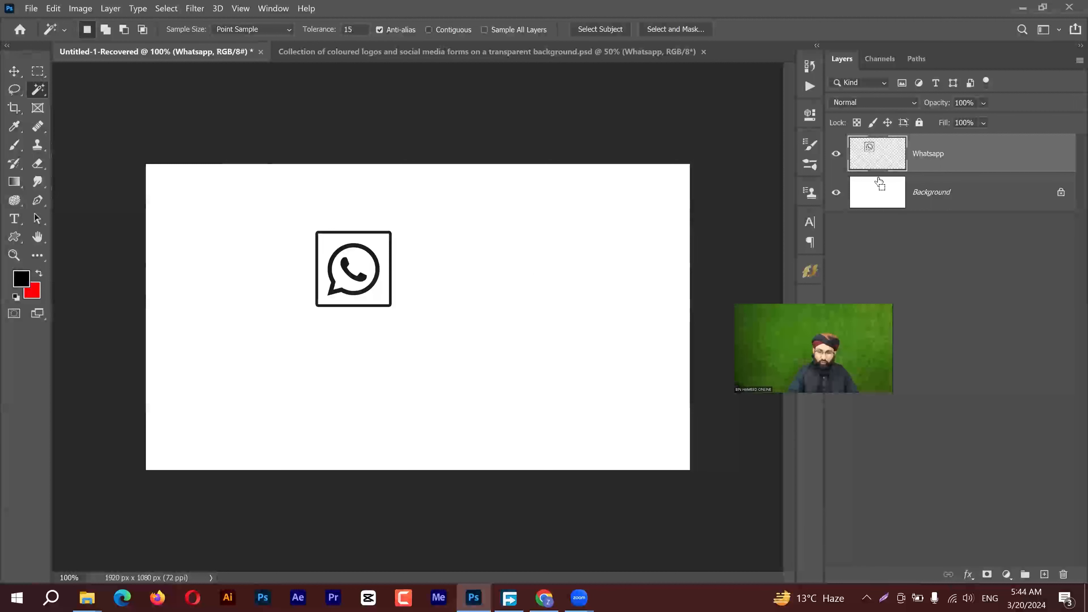
Step: Load the WhatsApp layer's outline as a selection and switch to the Move tool
ctrl+click(880, 156)
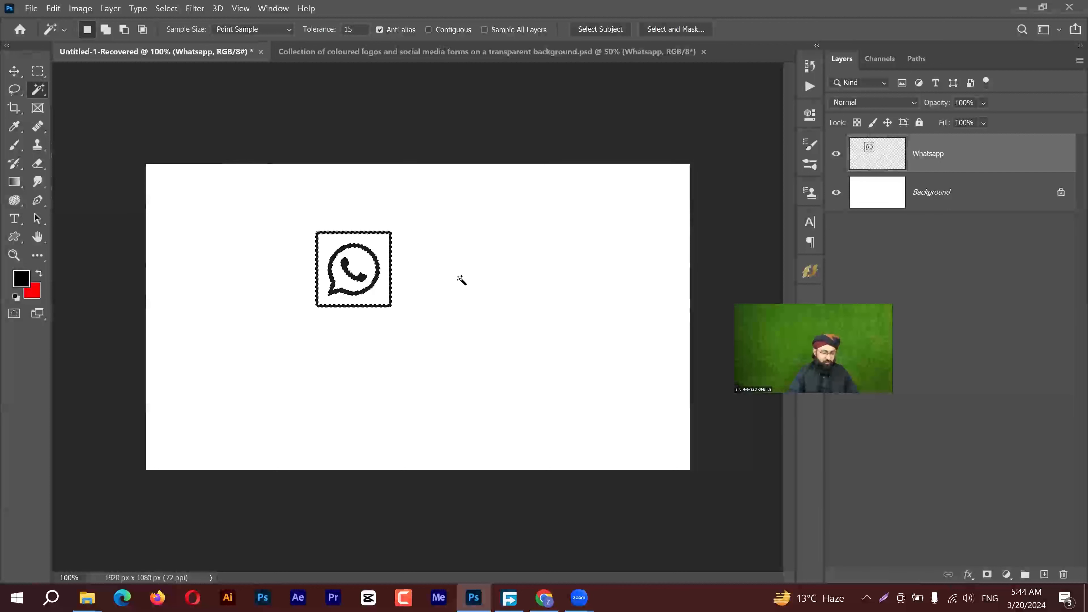
key(v)
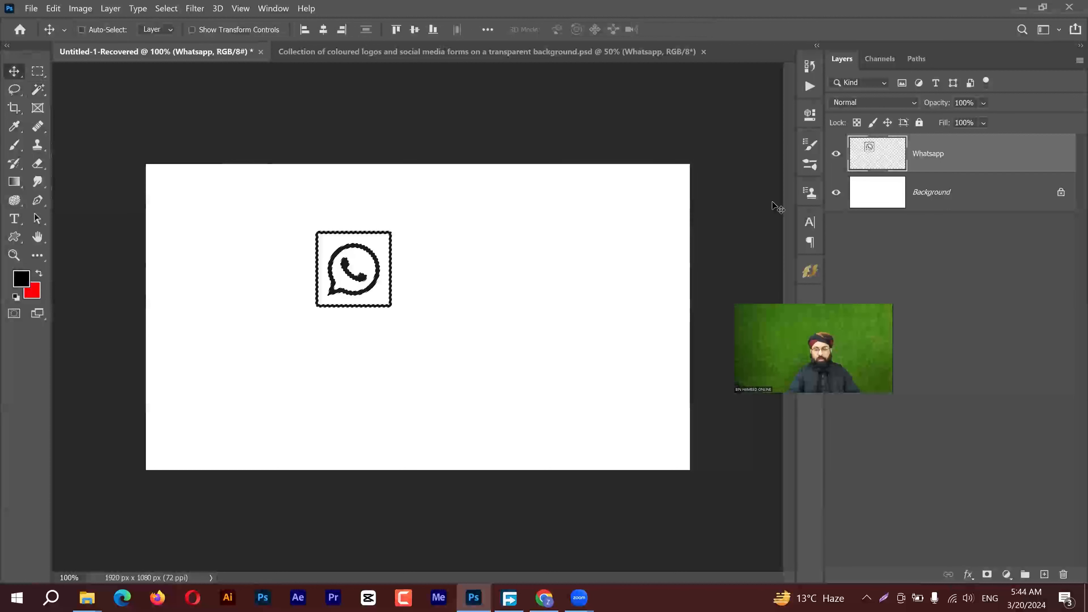
Step: Delete the Whatsapp layer while keeping its selection, and turn the selection into a work path with a 1.0 pixel tolerance
click(836, 155)
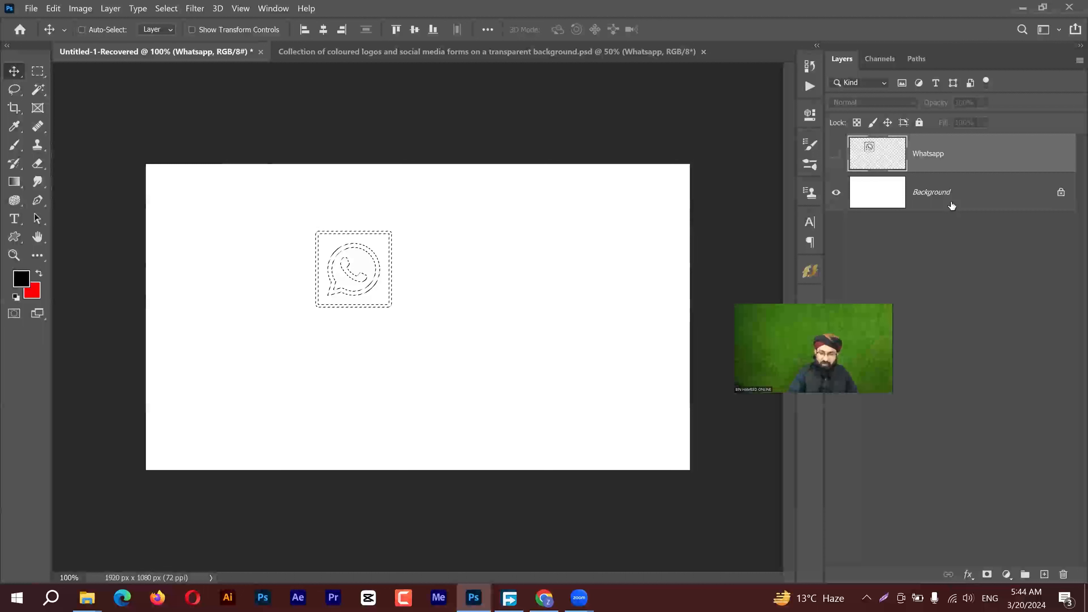
drag(928, 166, 1064, 573)
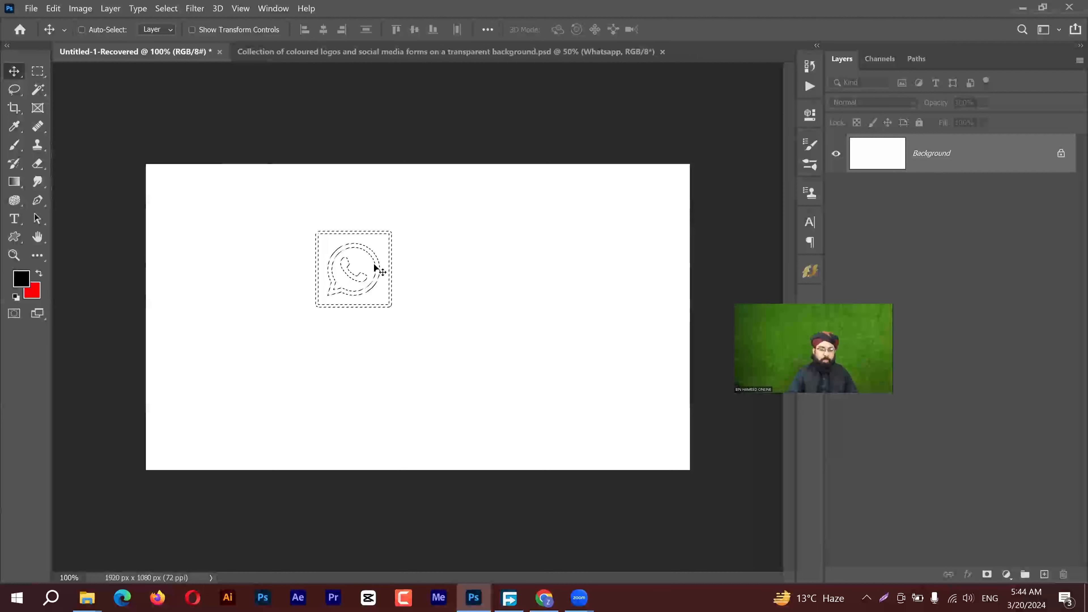
click(12, 91)
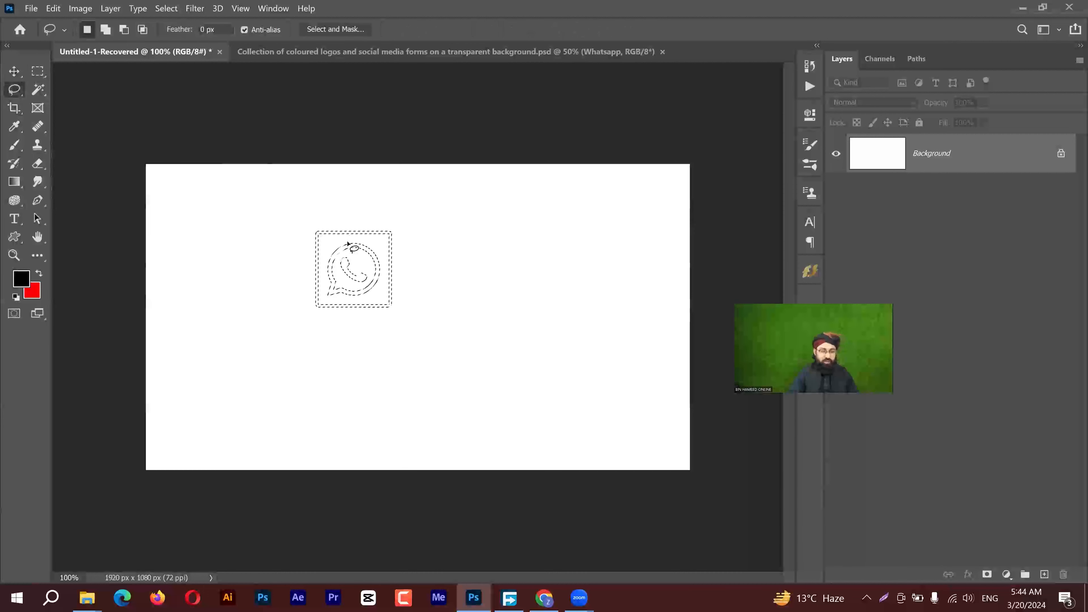
right_click(368, 253)
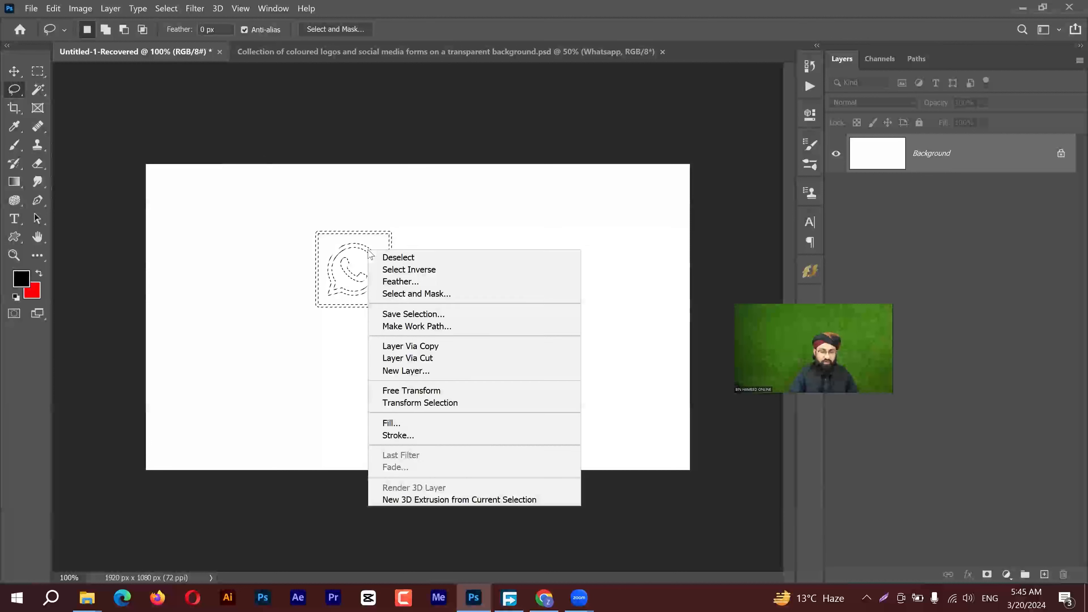
click(428, 326)
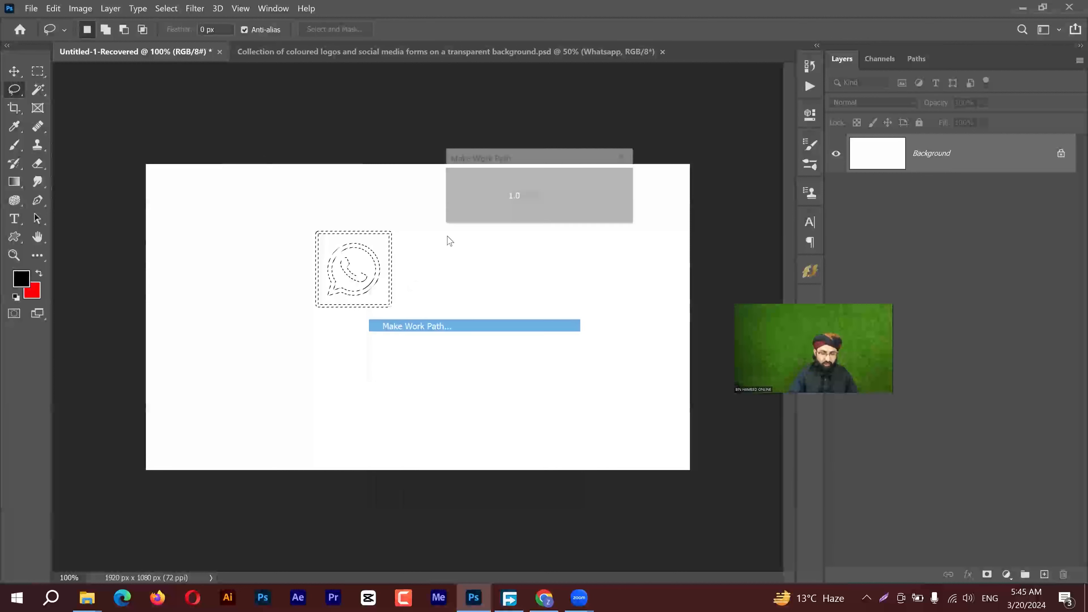
click(605, 184)
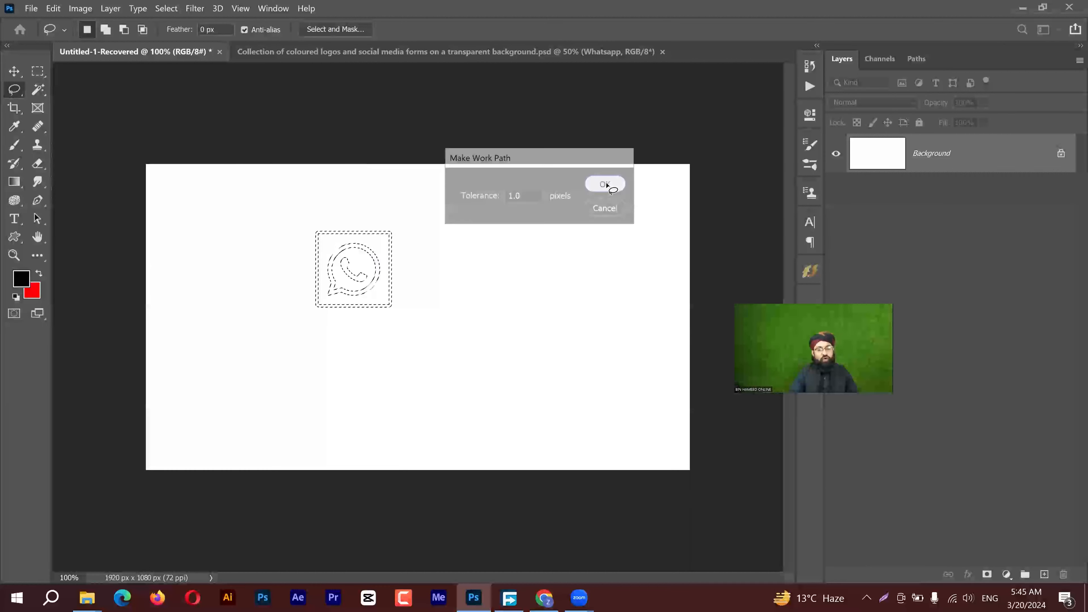
Step: Define the icon's work path as a custom shape named Whatsapp, and clear the path by converting it to a selection and deselecting
click(55, 9)
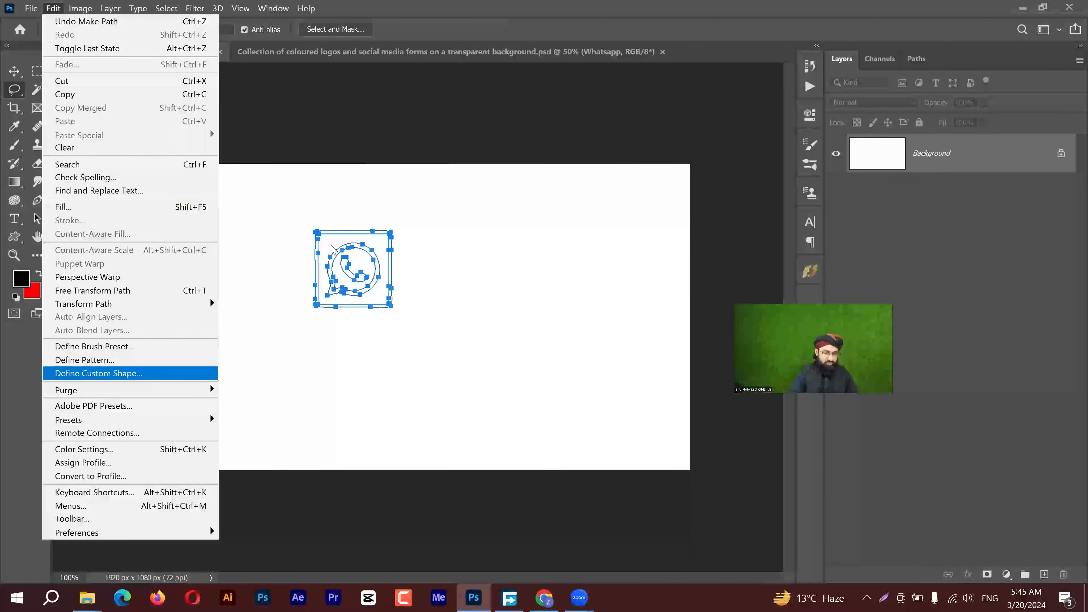
key(Return)
text(Whatsapp)
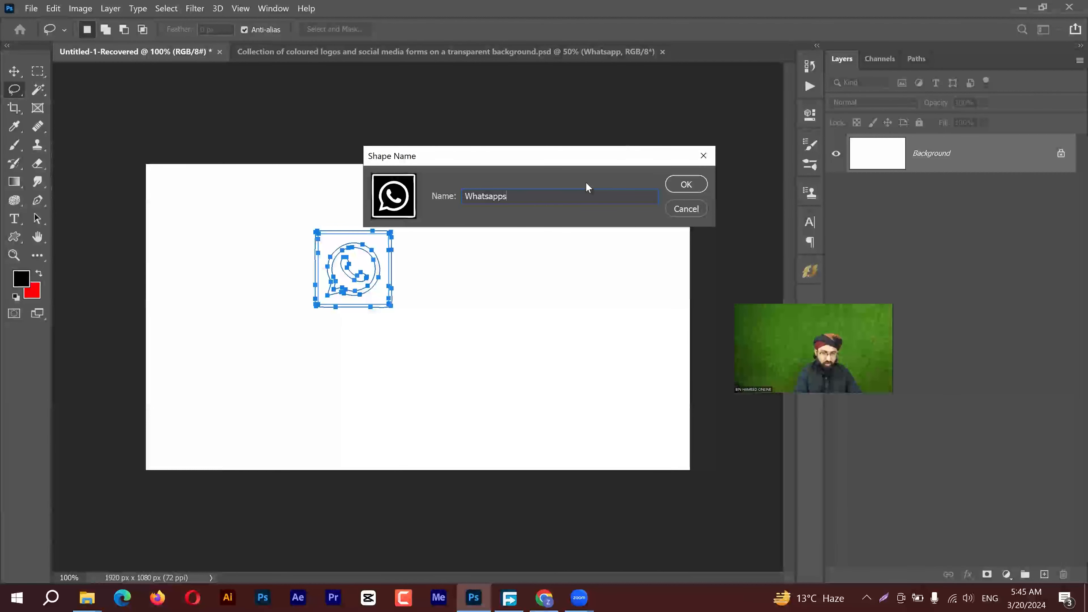
key(Return)
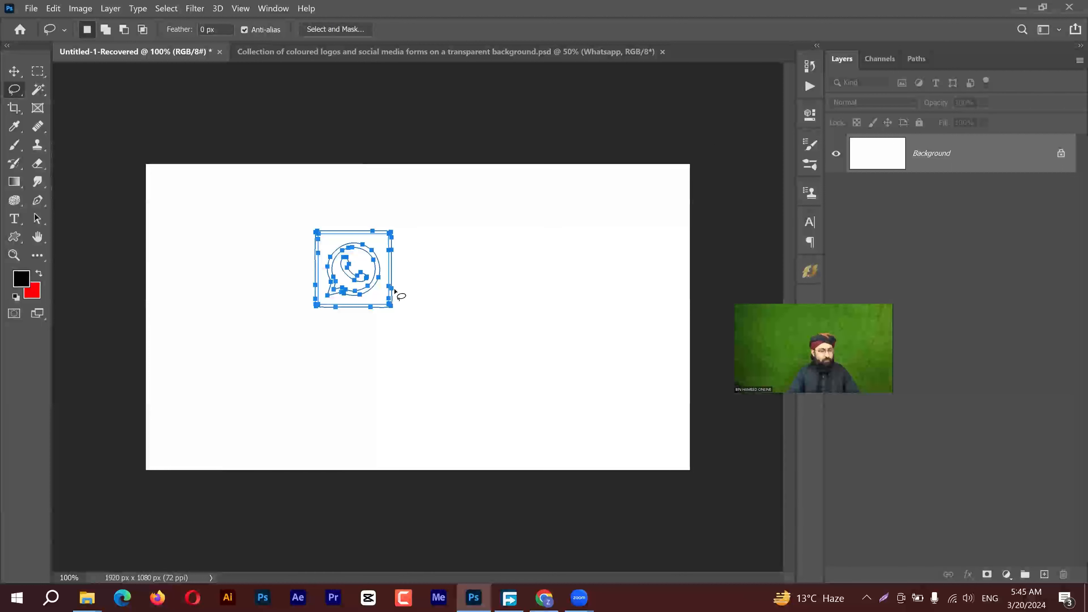
key(ctrl+Return)
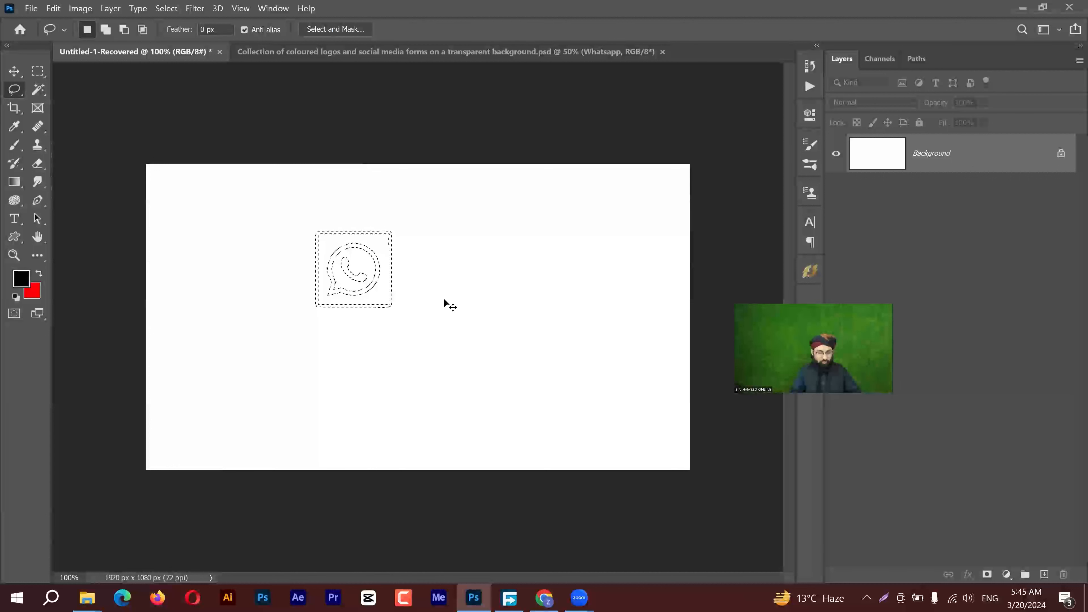
key(ctrl+d)
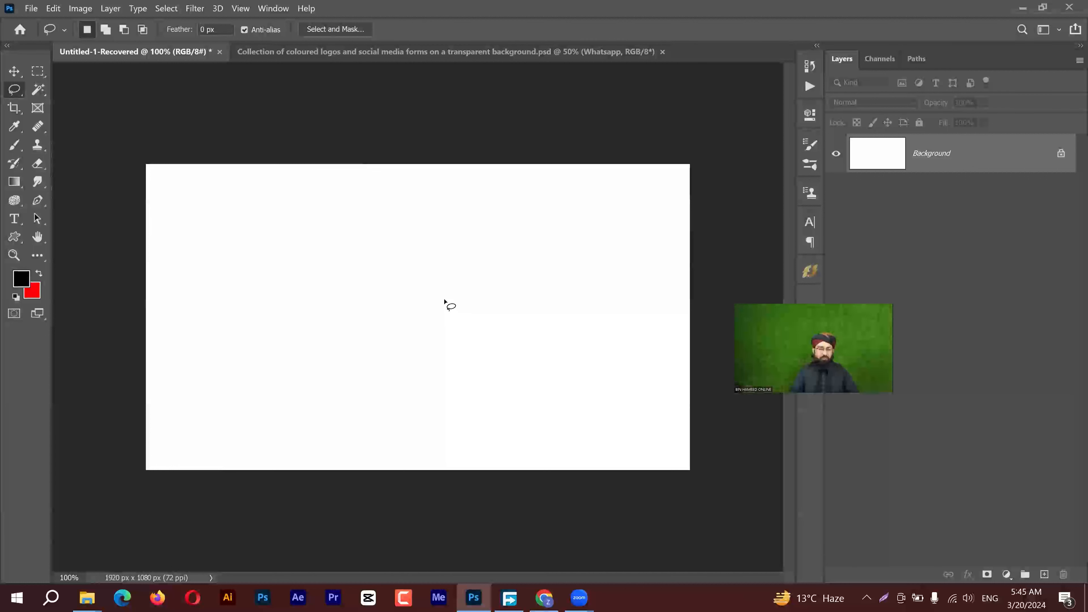
Step: Draw the saved WhatsApp custom shape on the canvas, about 387 px wide and 386 px high
click(15, 237)
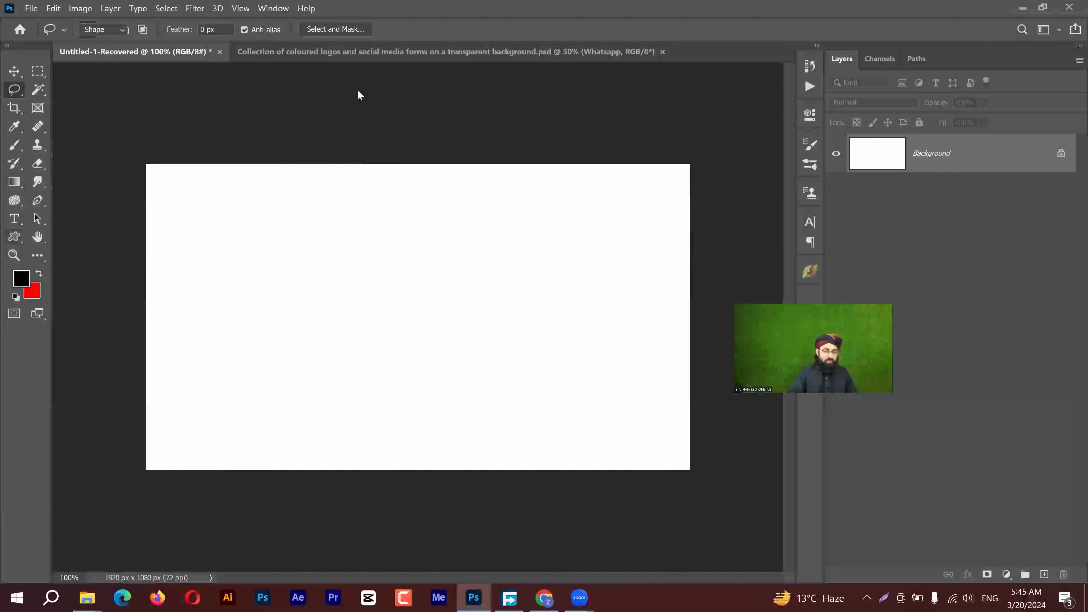
click(574, 30)
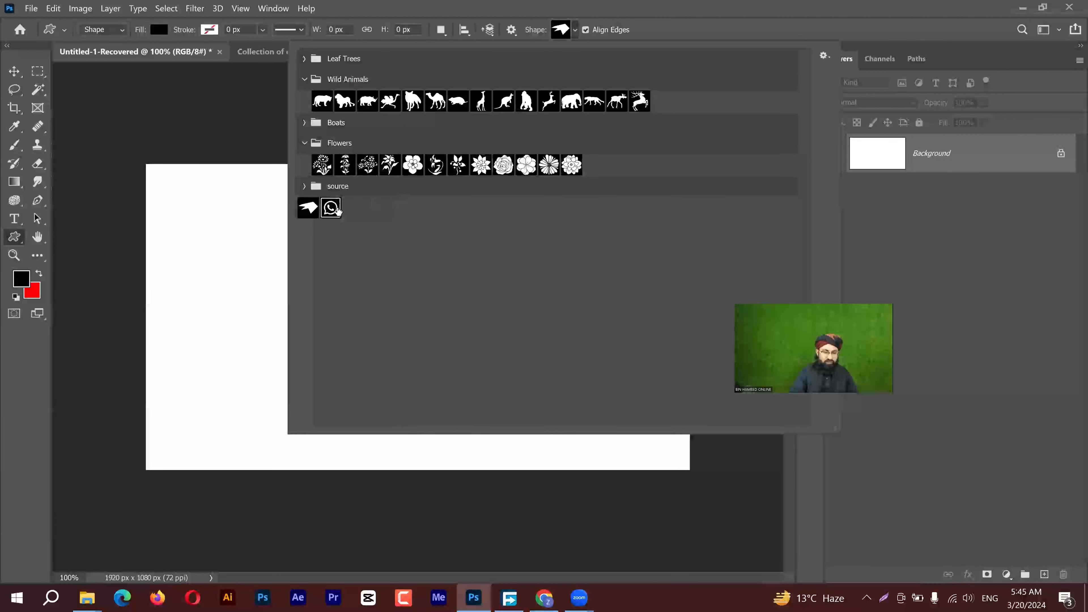
click(331, 208)
click(511, 7)
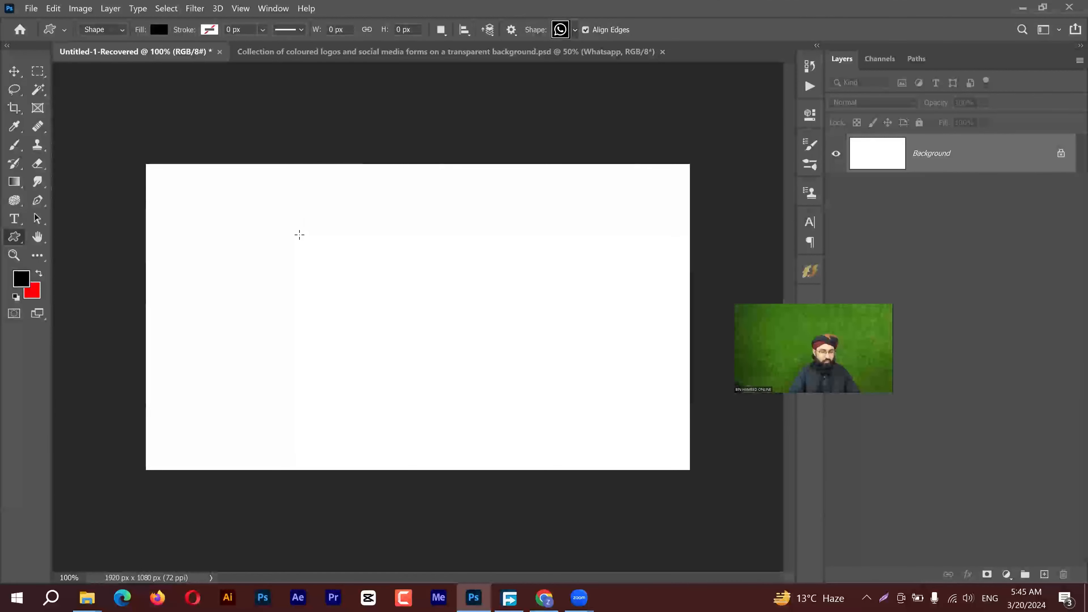
drag(402, 387, 407, 389)
drag(409, 389, 408, 389)
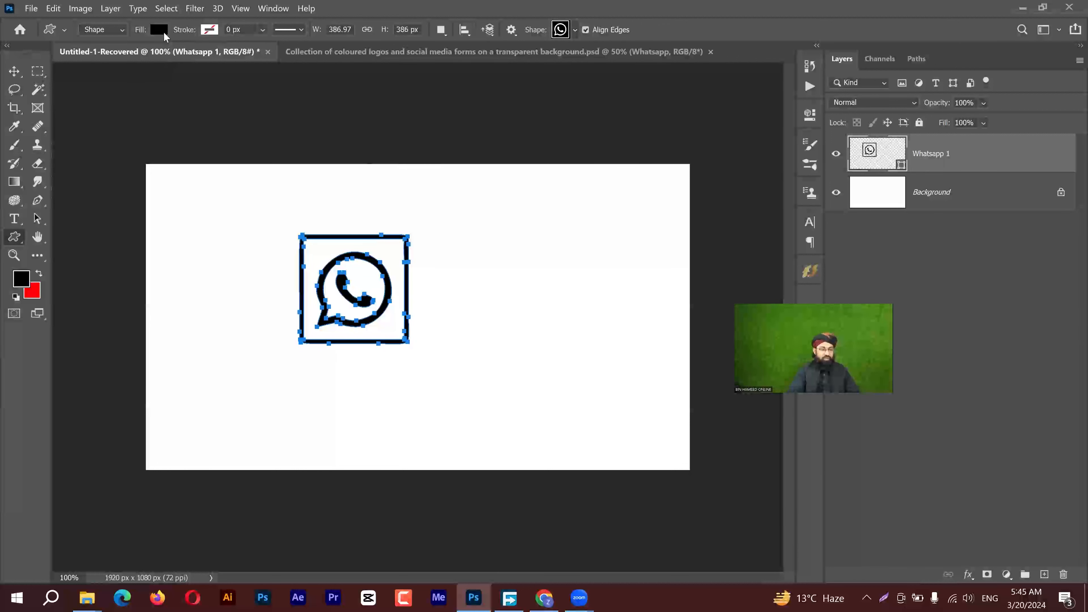
Step: Change the WhatsApp shape's fill to the recently used green, check its edges up close, and delete its layer
click(159, 30)
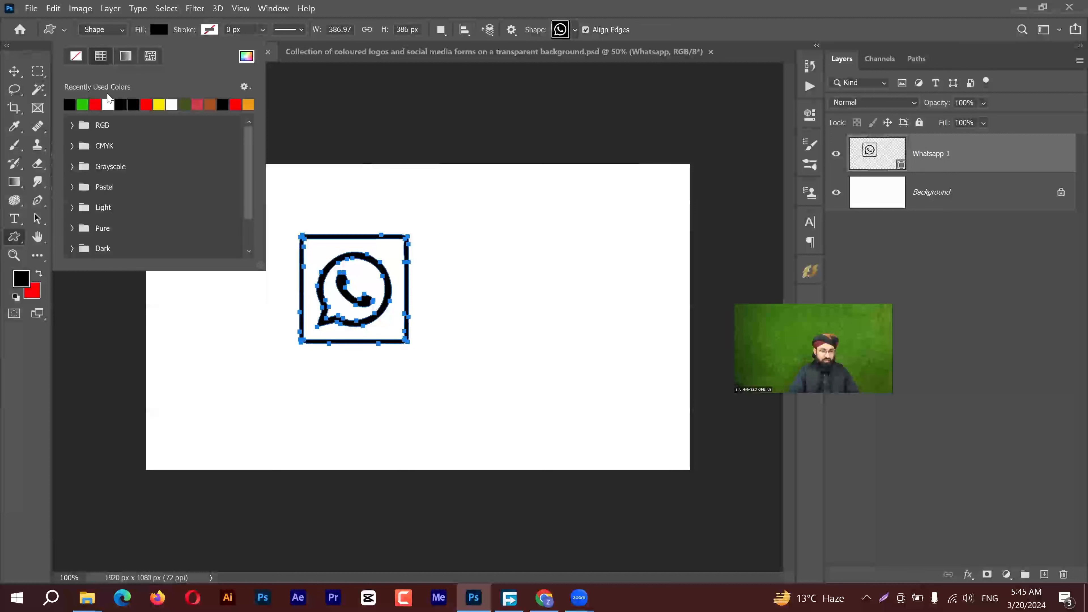
click(84, 104)
click(374, 281)
key(v)
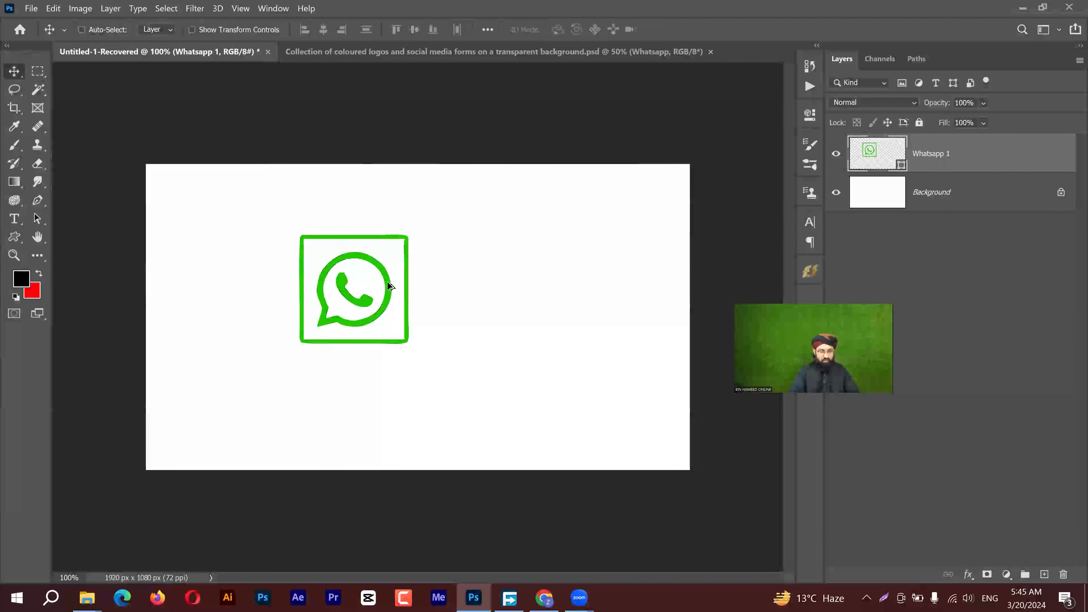
scroll(391, 283, up, 5)
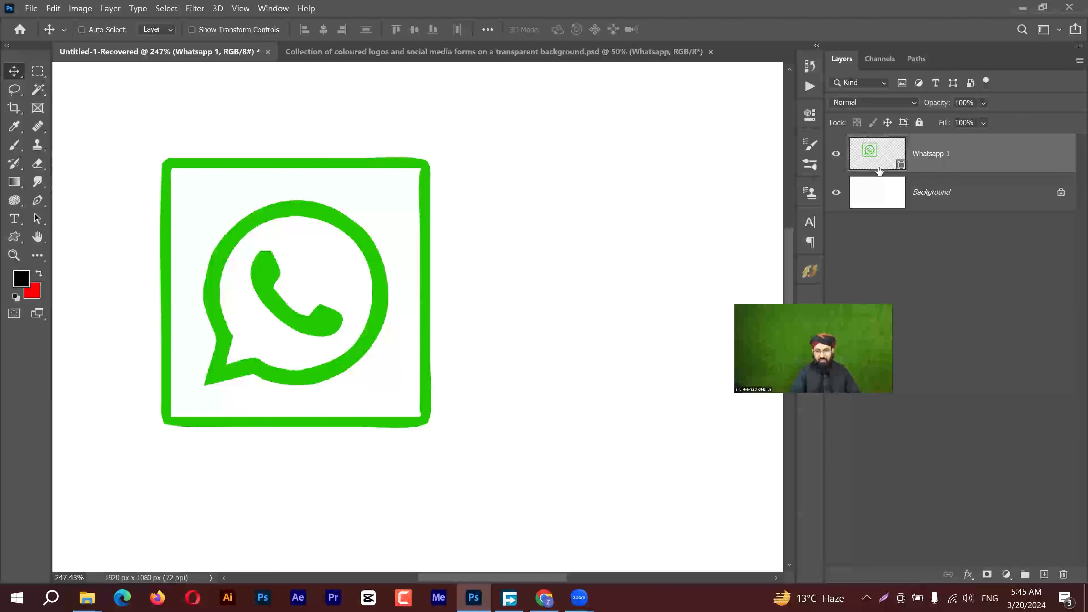
key(Delete)
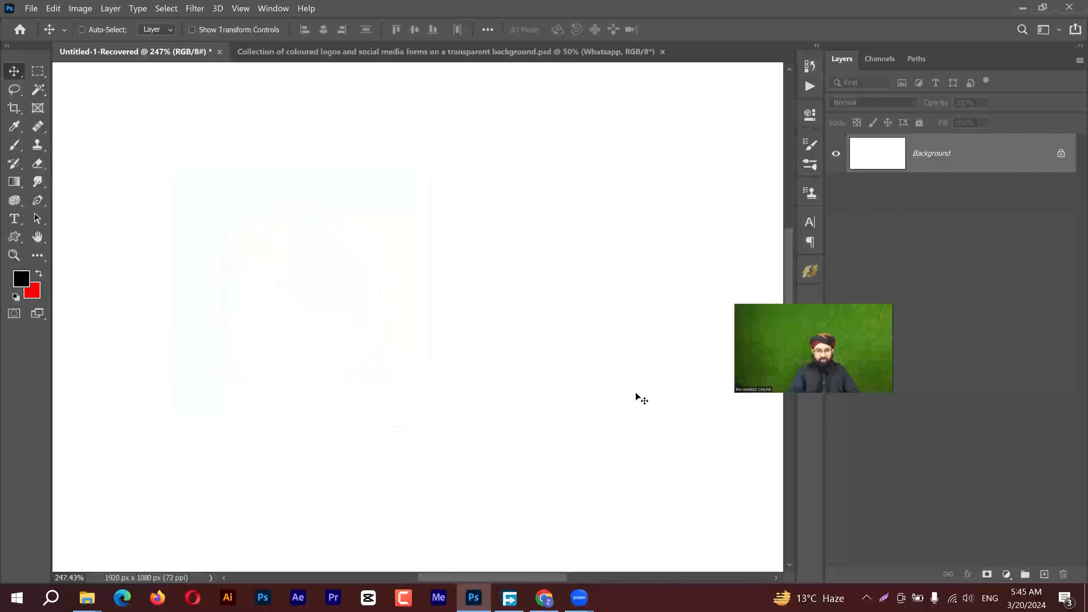
Step: Switch to Chrome and copy the VectorStock phone icon image from the "phone logo vector" image results
click(545, 598)
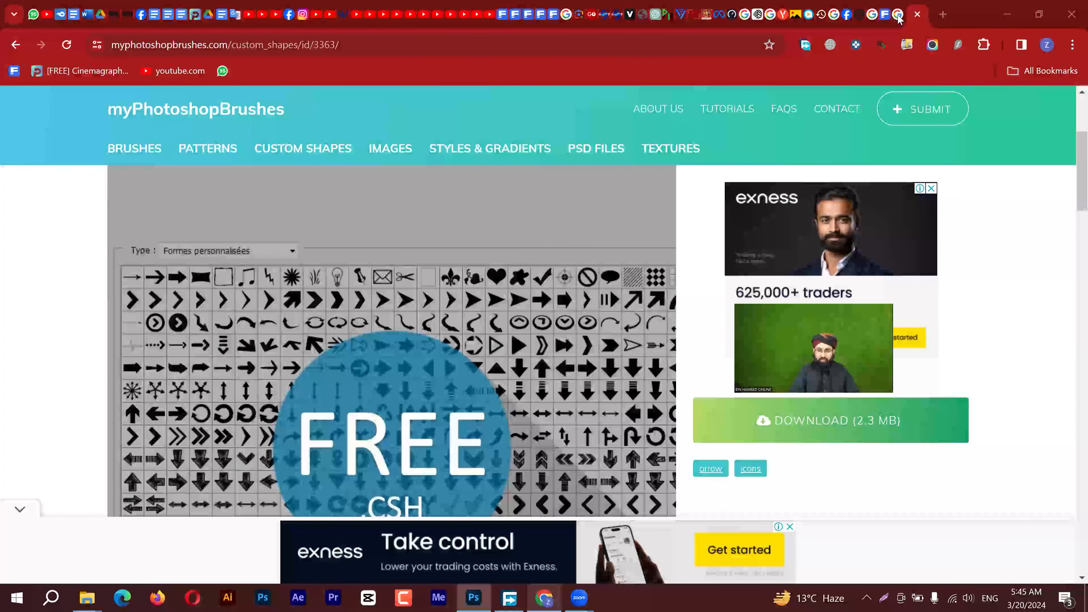
click(942, 14)
click(896, 18)
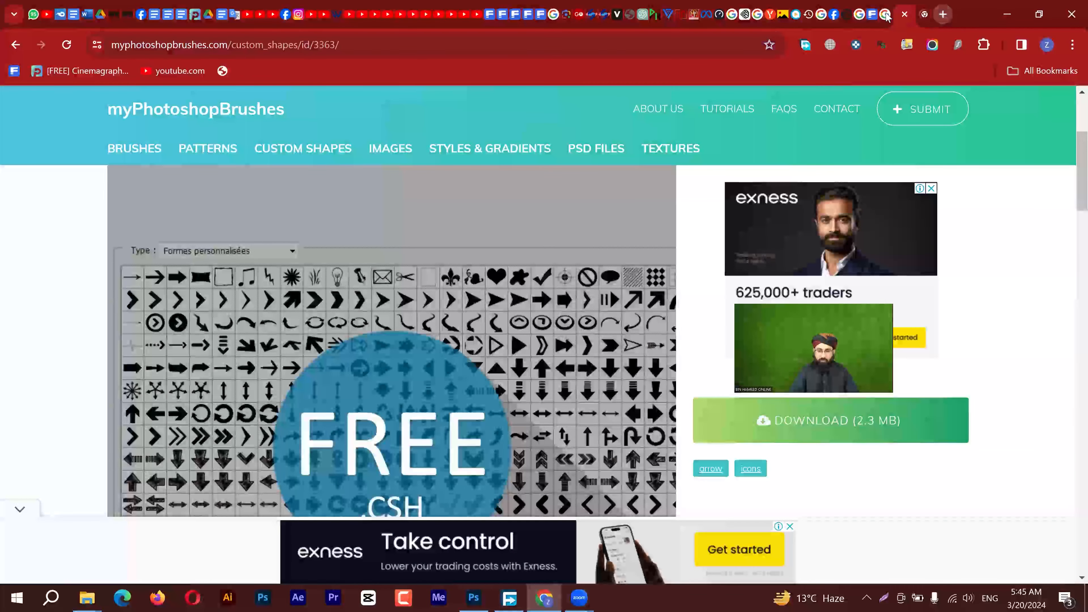
click(888, 18)
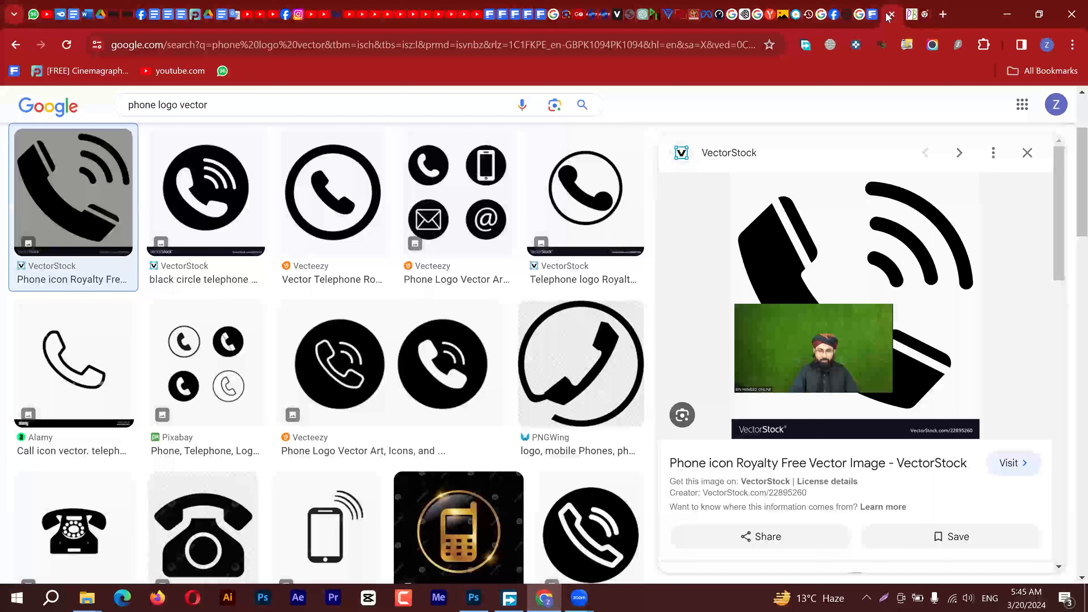
right_click(883, 230)
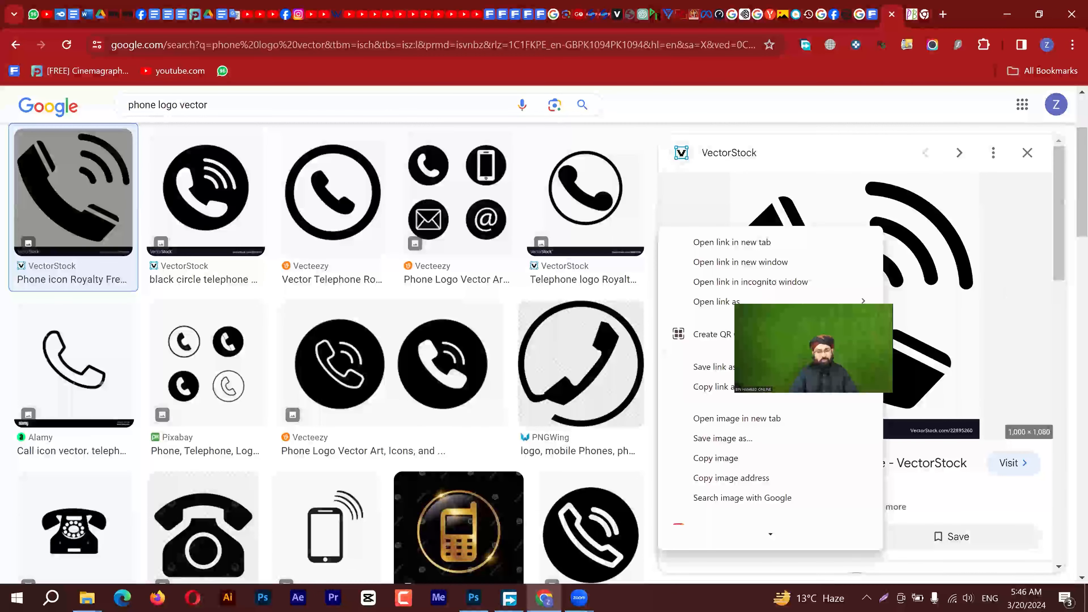
click(739, 459)
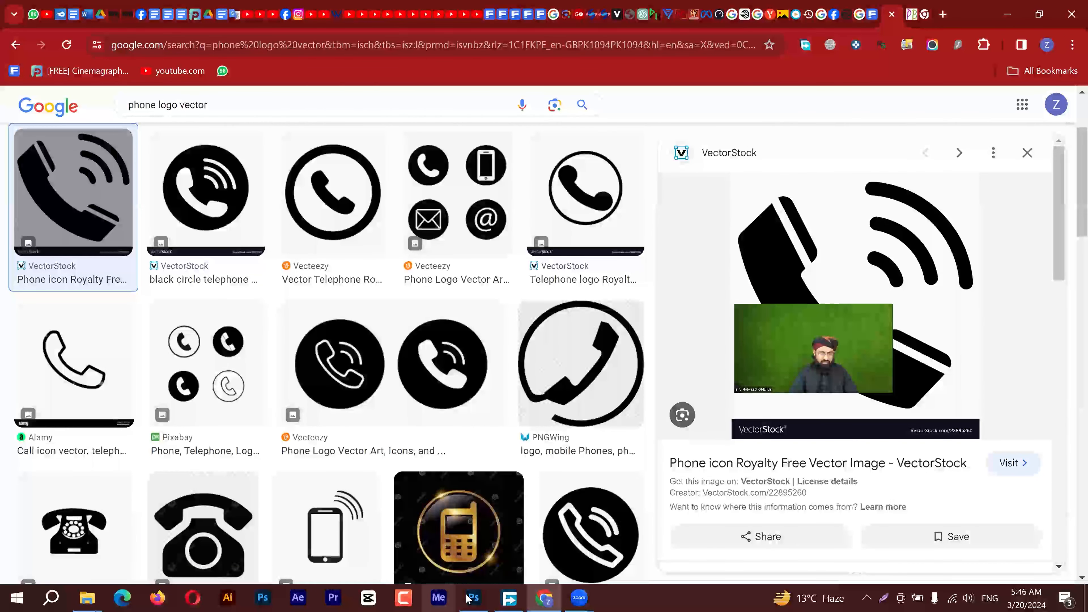
Step: Switch back to Photoshop and paste the copied phone icon into the document as a new layer
click(473, 597)
key(ctrl+v)
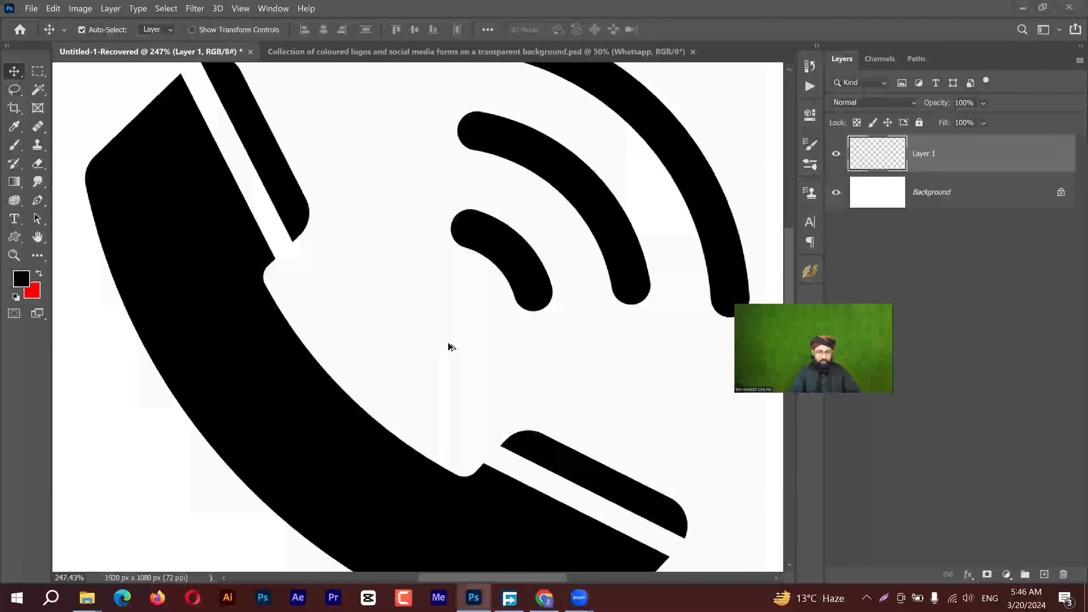
scroll(526, 321, down, 2)
scroll(526, 321, down, 2)
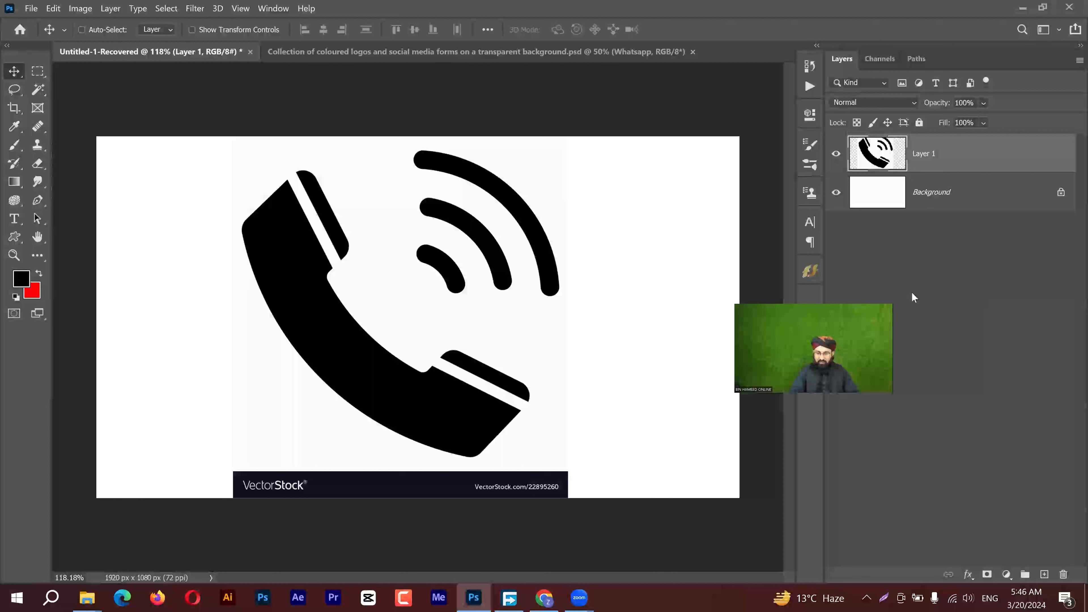
right_click(925, 154)
click(1037, 287)
right_click(1032, 148)
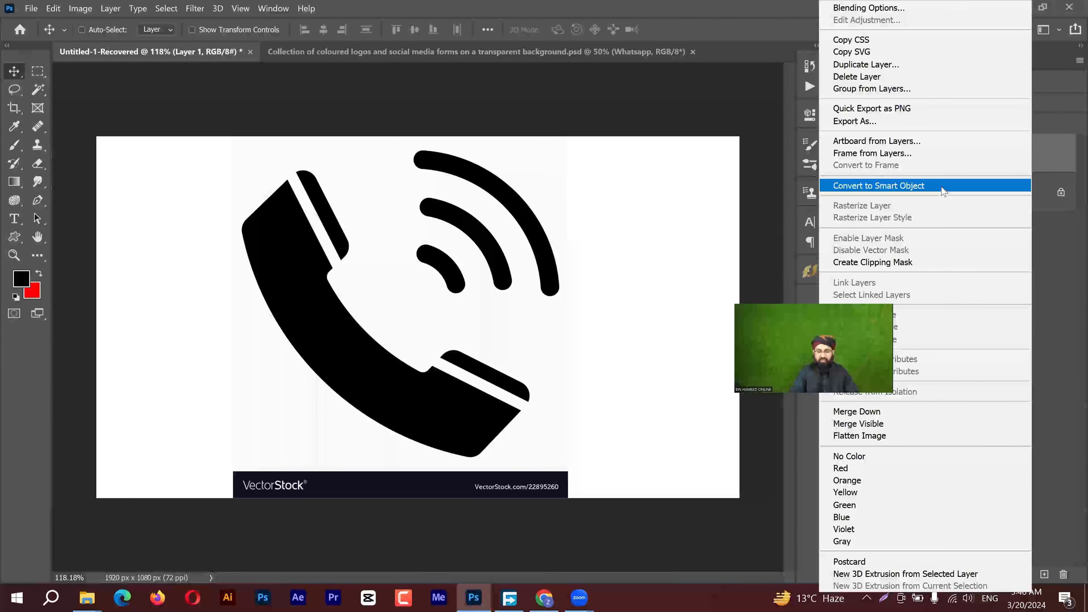
click(1064, 264)
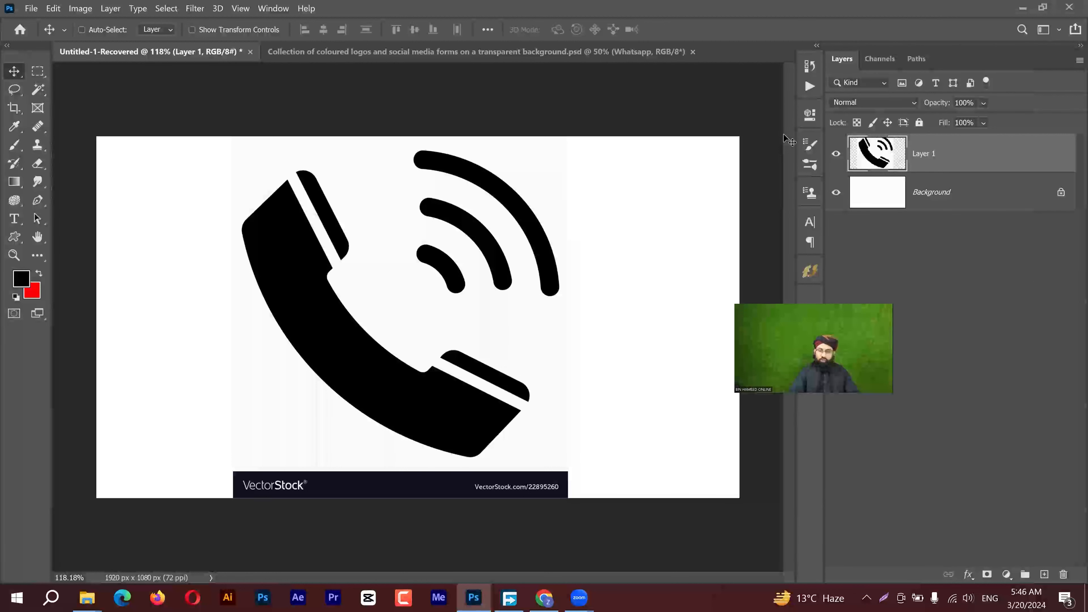
right_click(1022, 153)
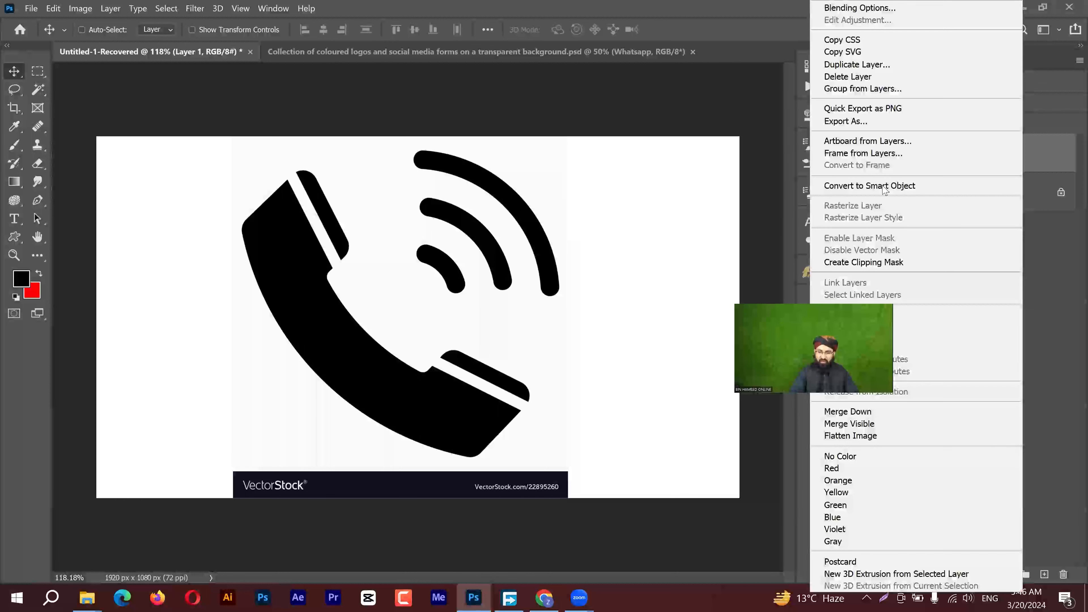
click(1042, 284)
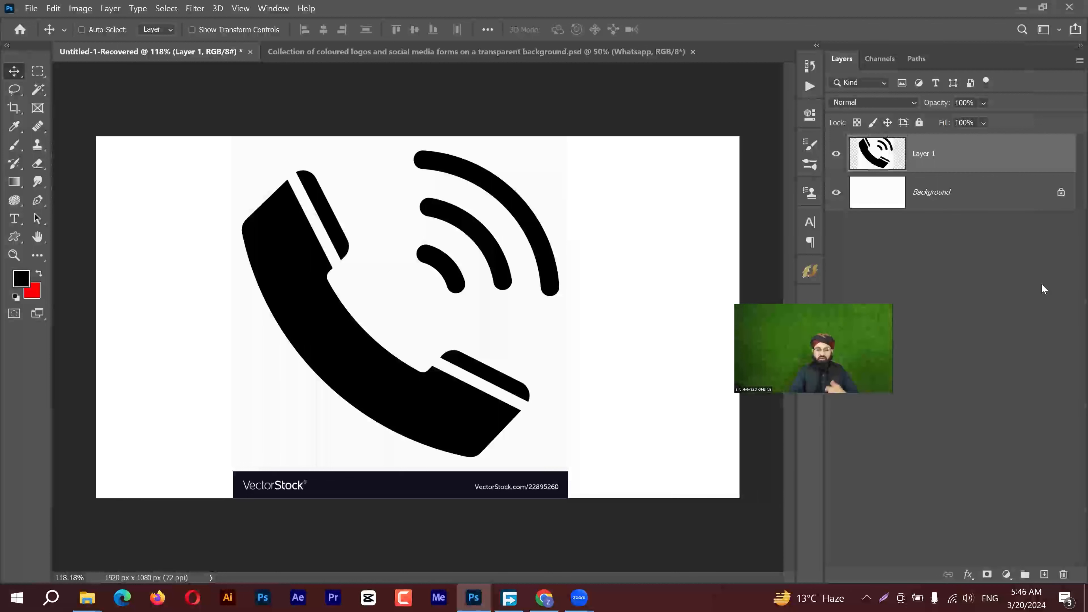
Step: Look up the shortcut assigned to Convert to Smart Object among the Layer commands in the keyboard shortcut settings
click(52, 10)
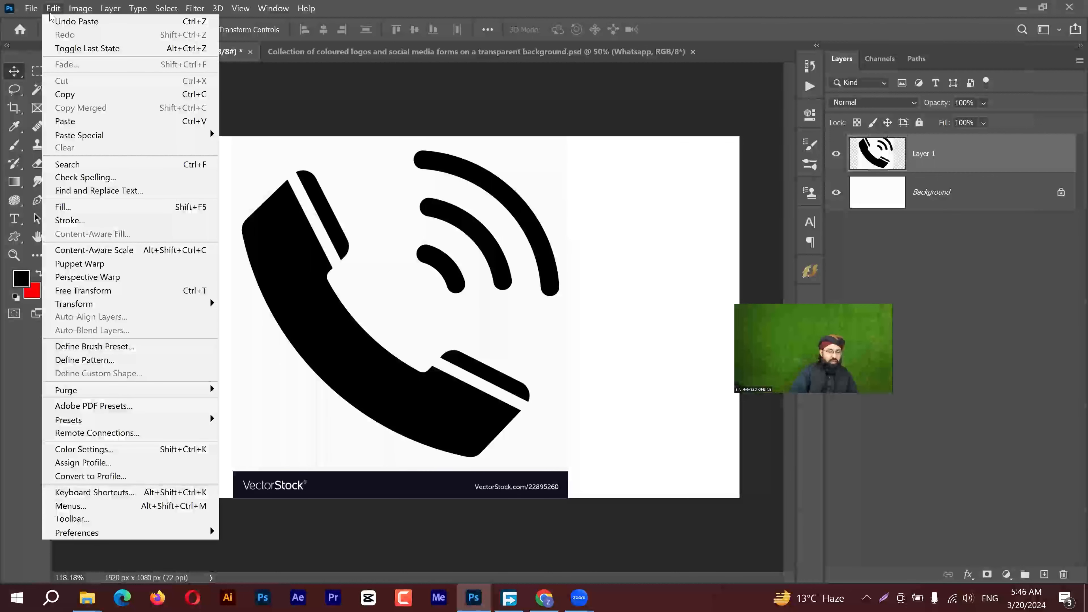
click(126, 492)
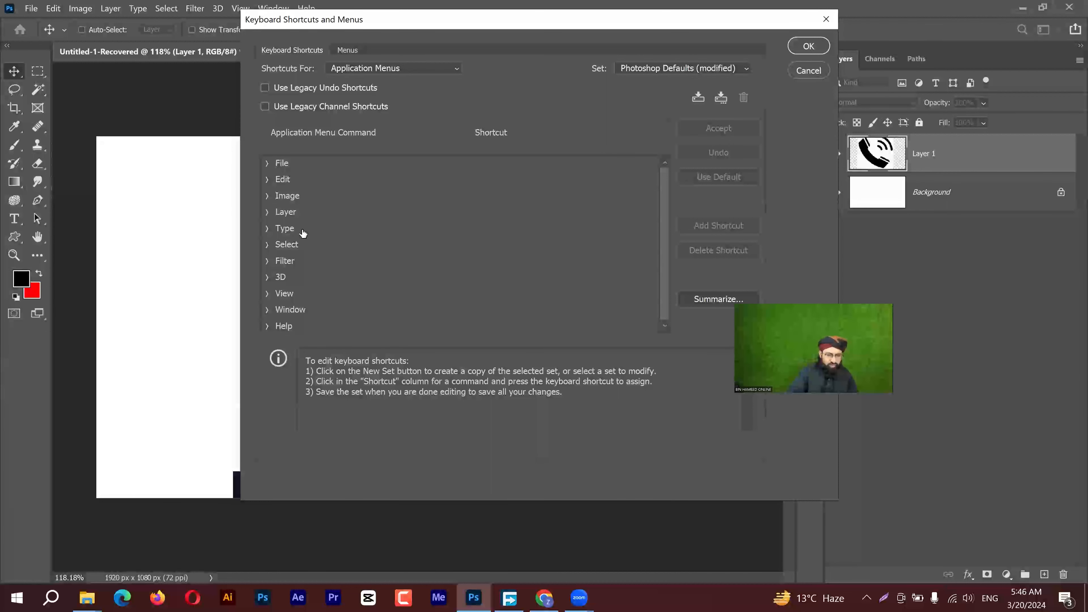
scroll(299, 295, down, 1)
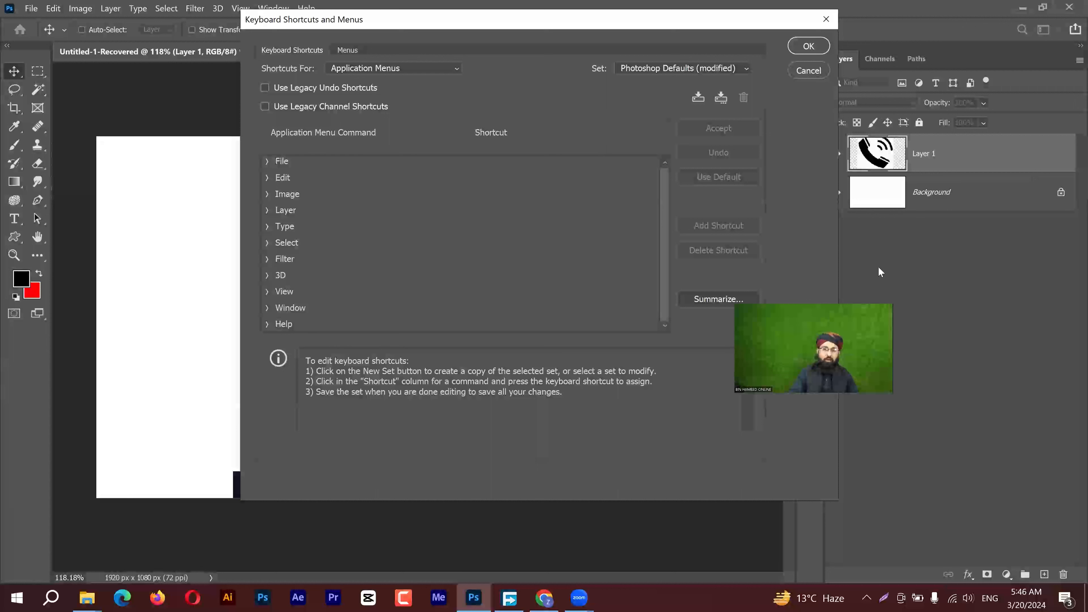
click(267, 211)
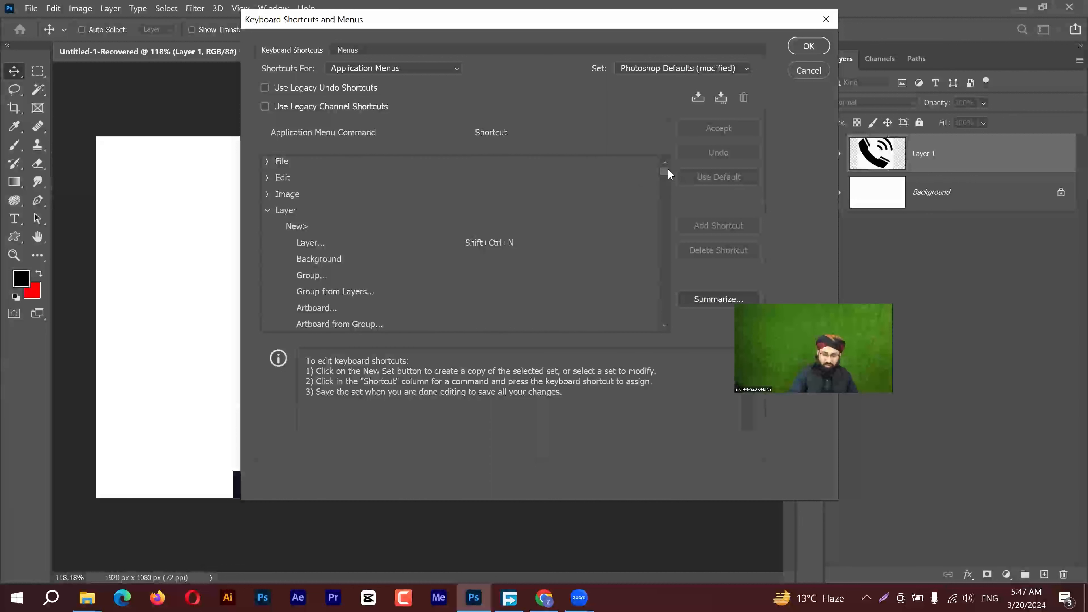
drag(665, 172, 666, 233)
scroll(448, 291, down, 5)
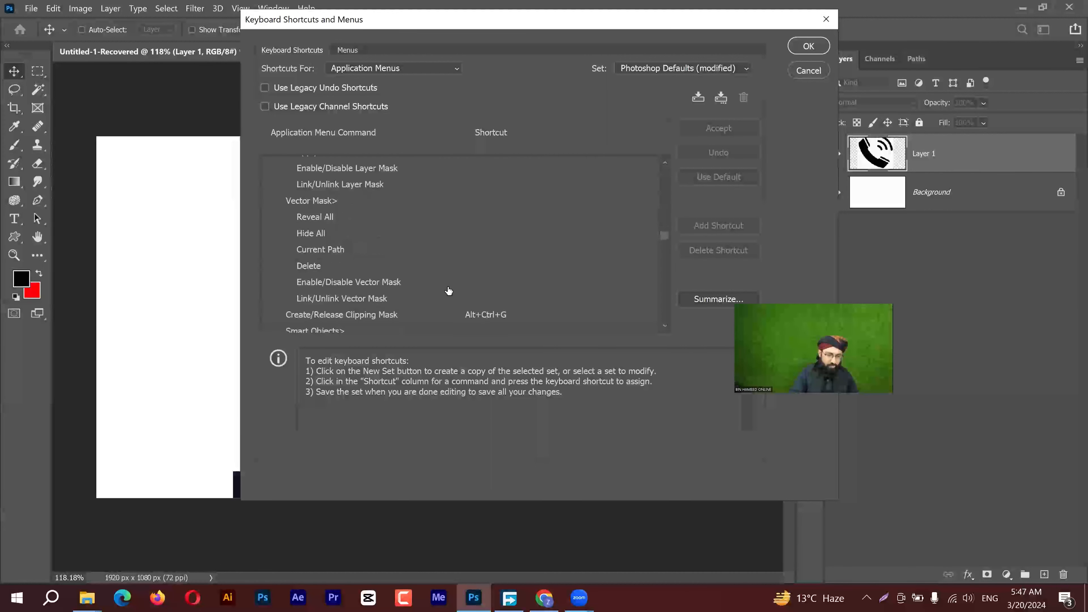
scroll(454, 243, down, 4)
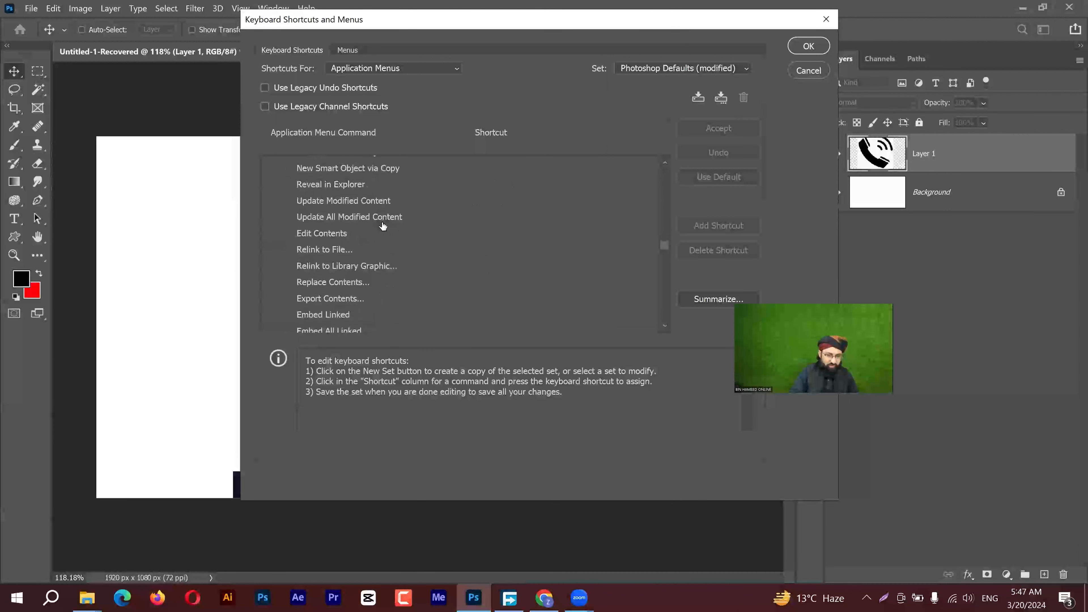
scroll(427, 198, up, 2)
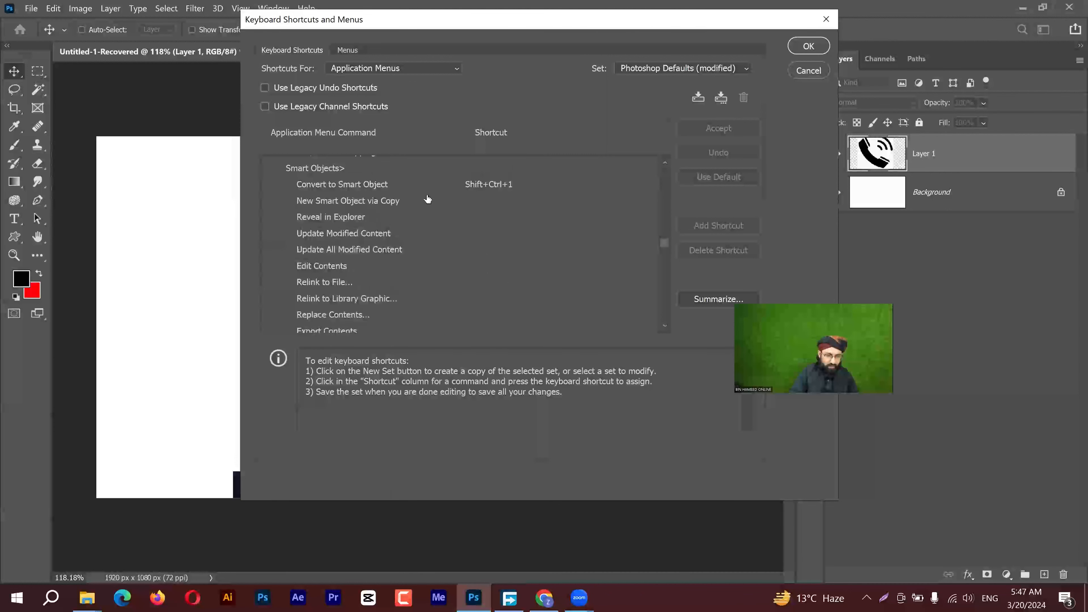
Step: Try to assign Shift+Ctrl+2 and Shift+Ctrl+3 to Convert to Smart Object, and leave the shortcut settings without saving
click(486, 184)
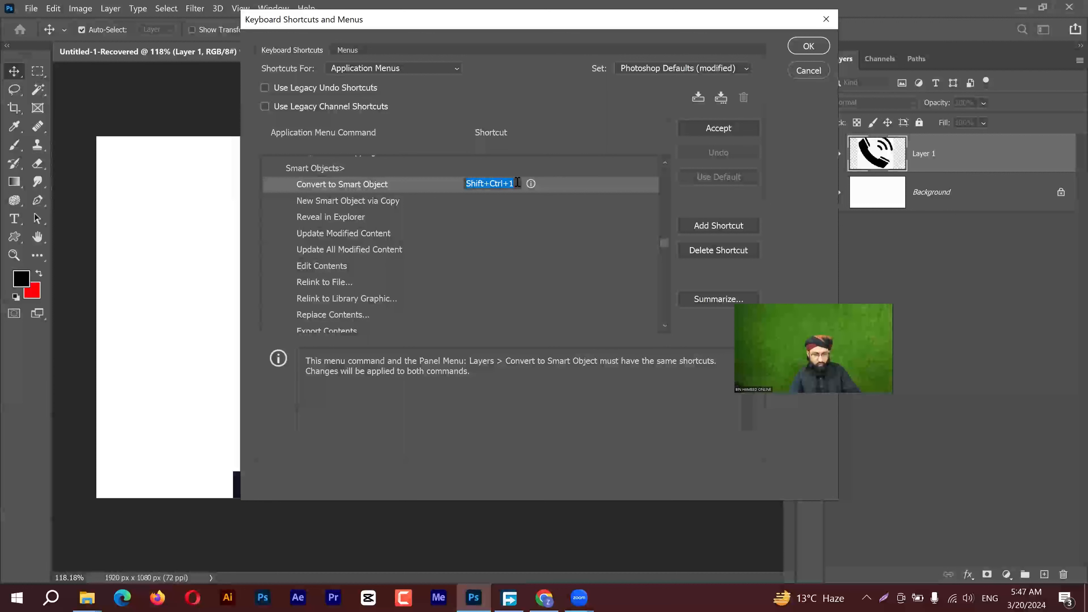
key(shift+ctrl+2)
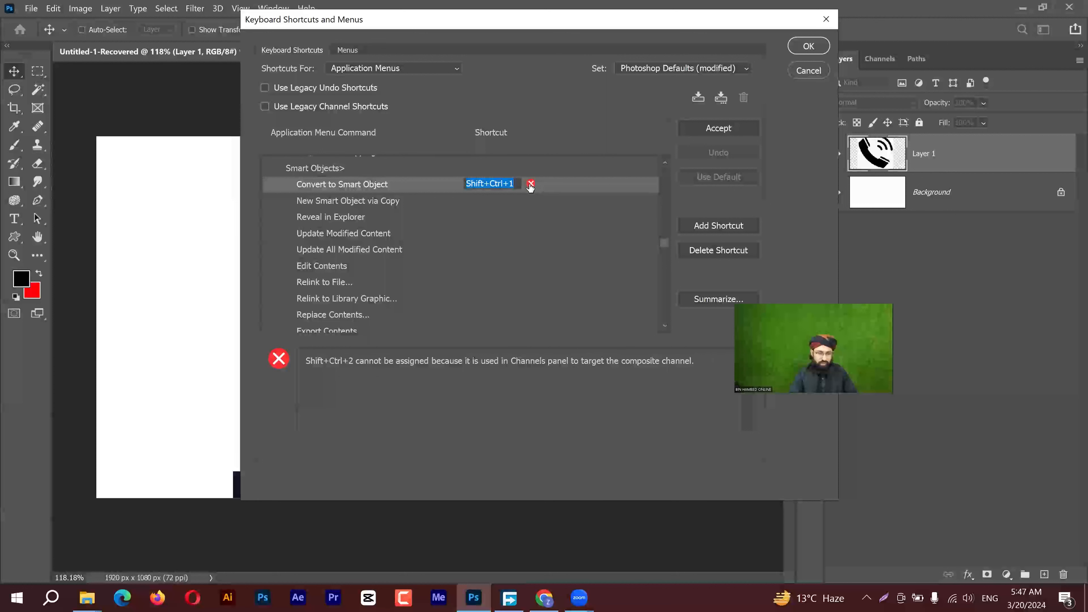
key(shift+ctrl+3)
click(519, 183)
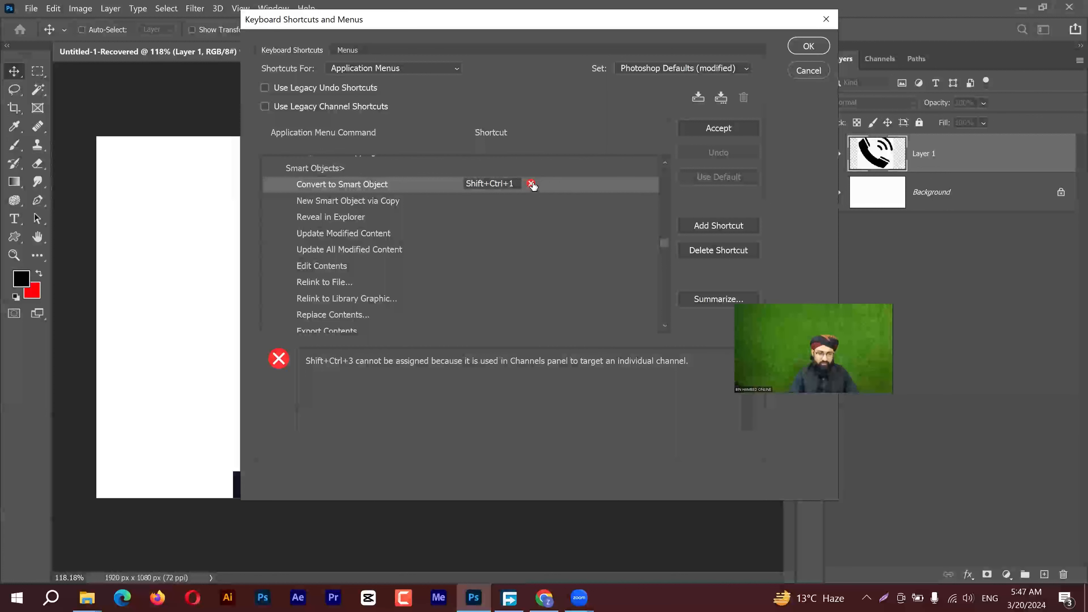
click(811, 69)
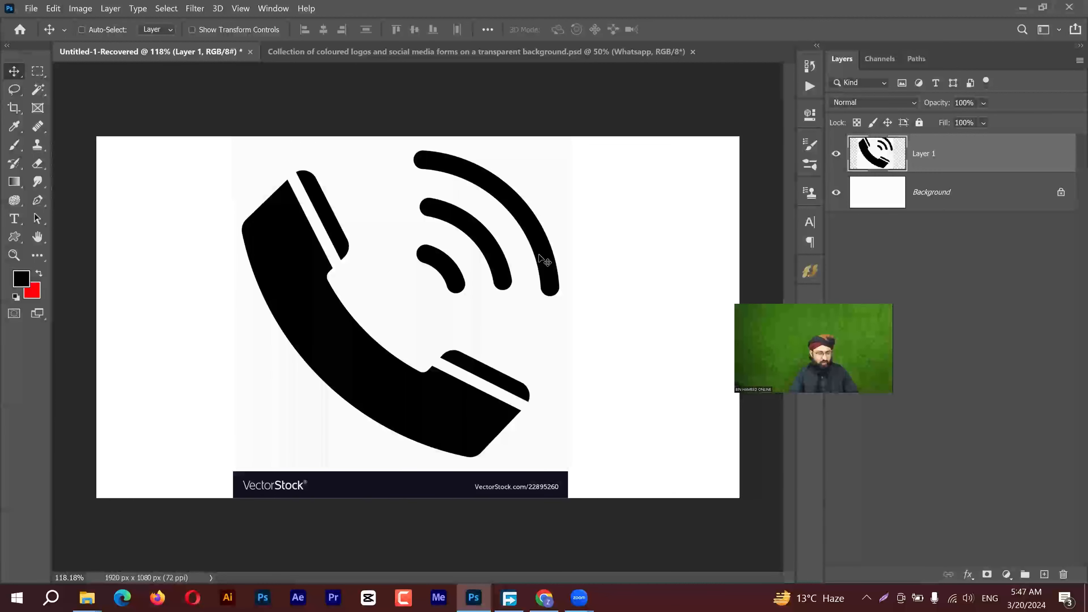
Step: Convert Layer 1 with the phone icon to a Smart Object and open its contents for editing
key(ctrl+shift+1)
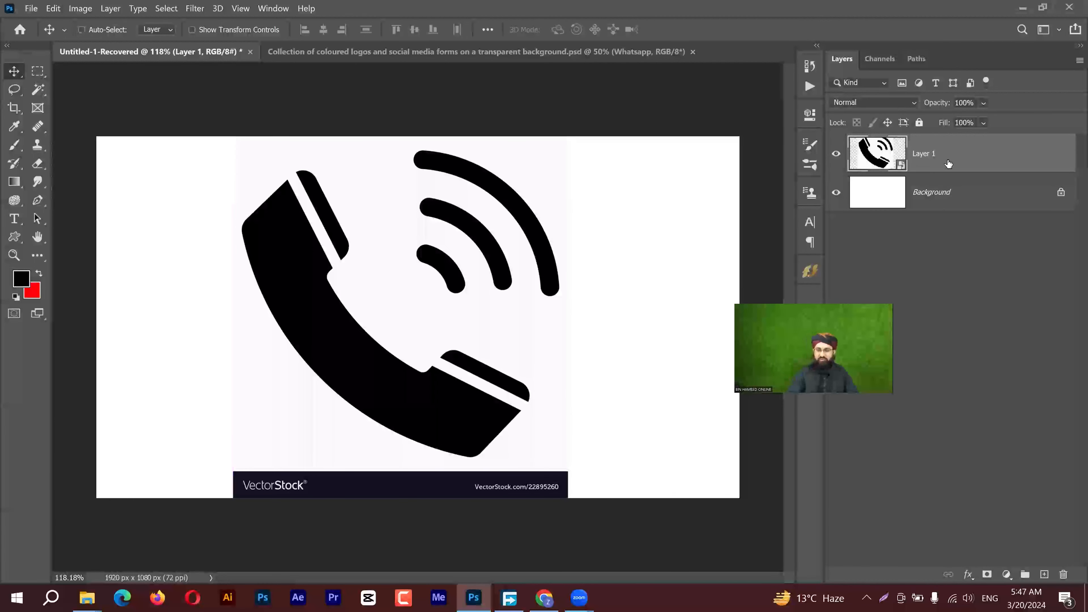
double_click(886, 161)
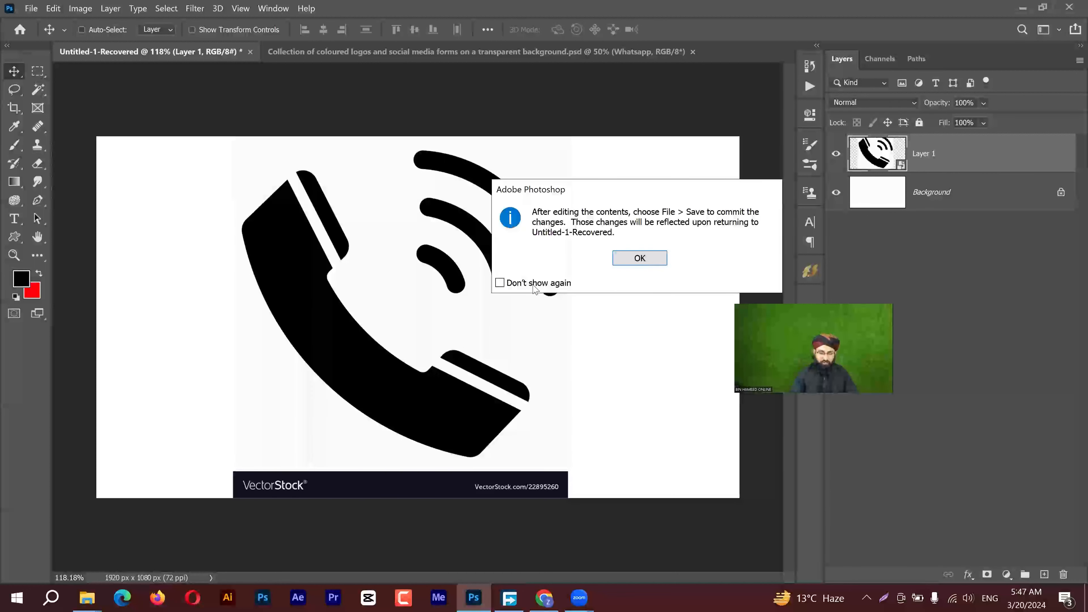
click(625, 261)
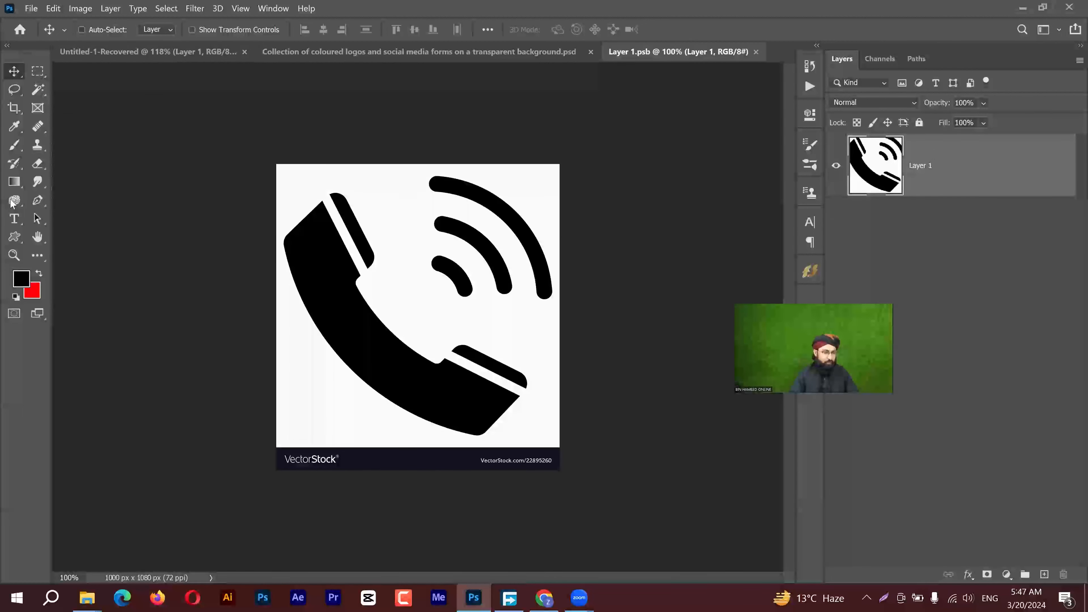
Step: Erase the white background around the phone icon with the Magic Eraser Tool
click(39, 162)
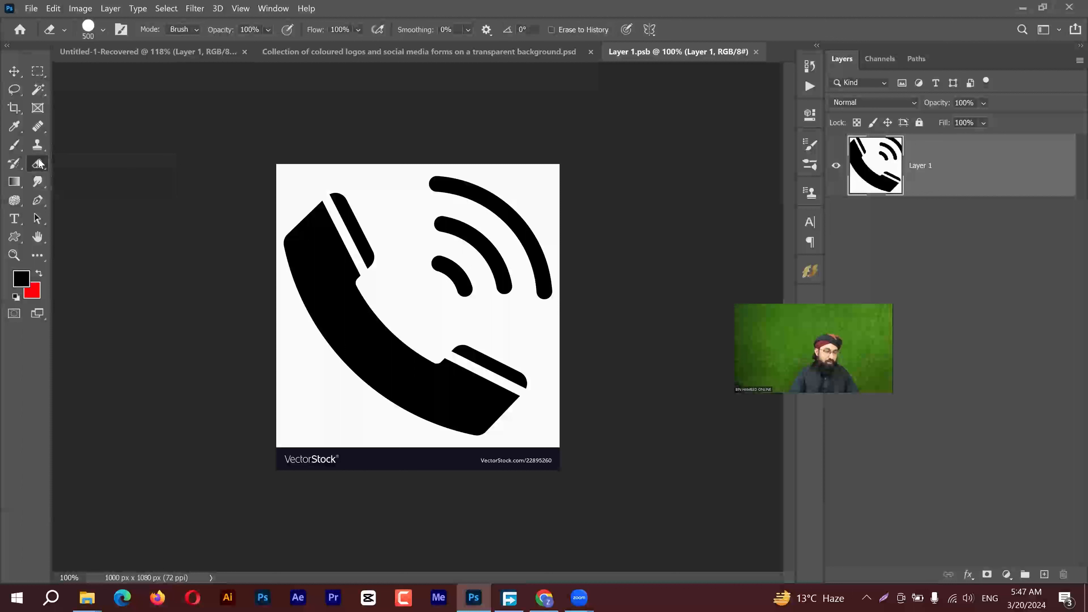
right_click(38, 163)
click(70, 188)
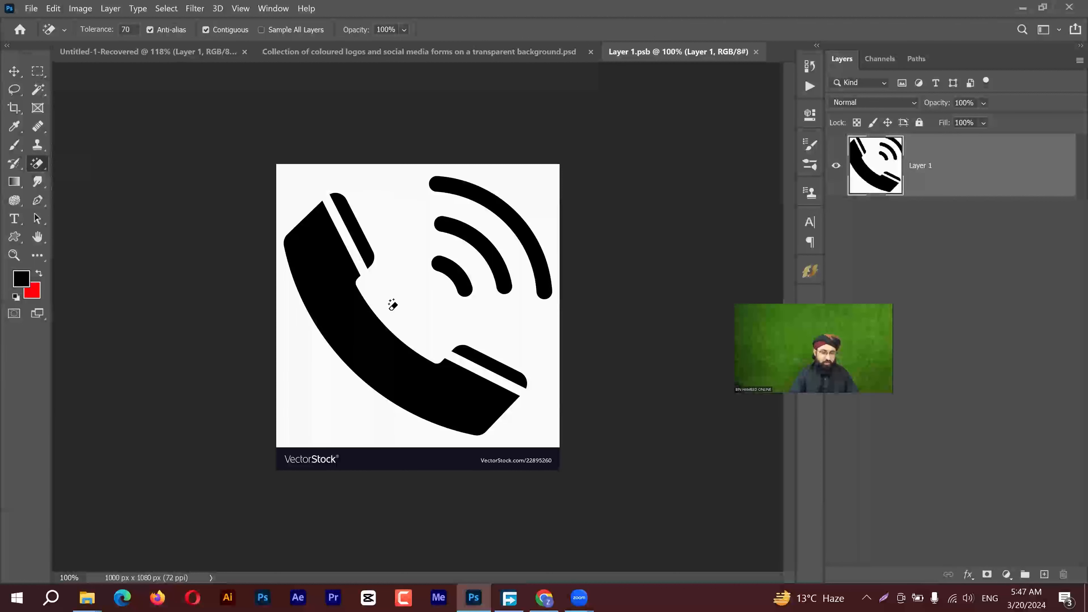
click(392, 308)
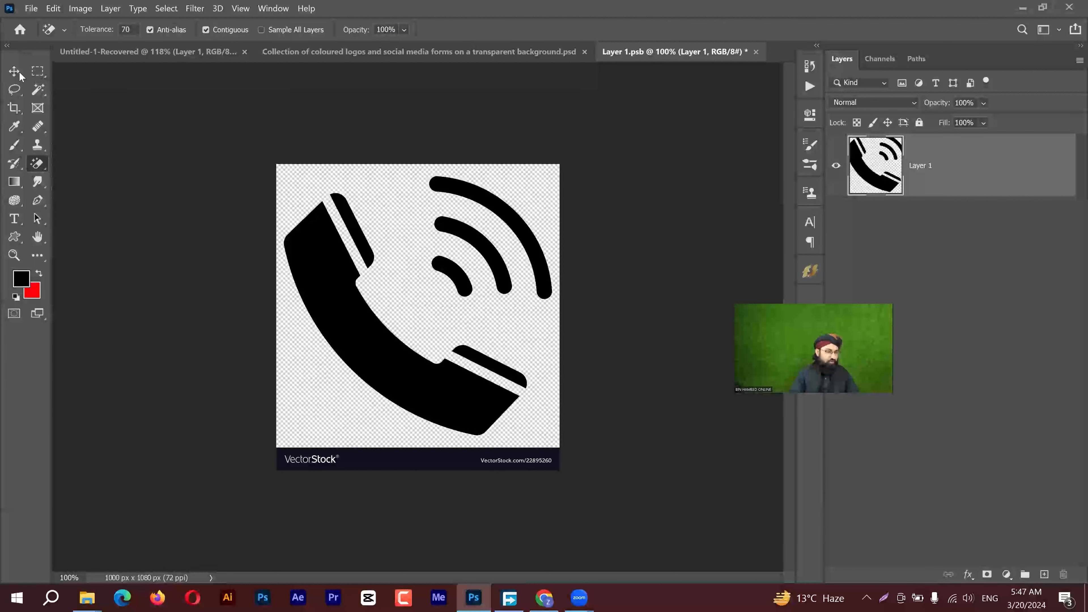
Step: Select the dark VectorStock strip below the phone icon with a rectangular marquee and delete it
key(m)
mouse_move(268, 433)
mouse_down()
mouse_move(398, 499)
mouse_move(592, 524)
mouse_up()
key(Delete)
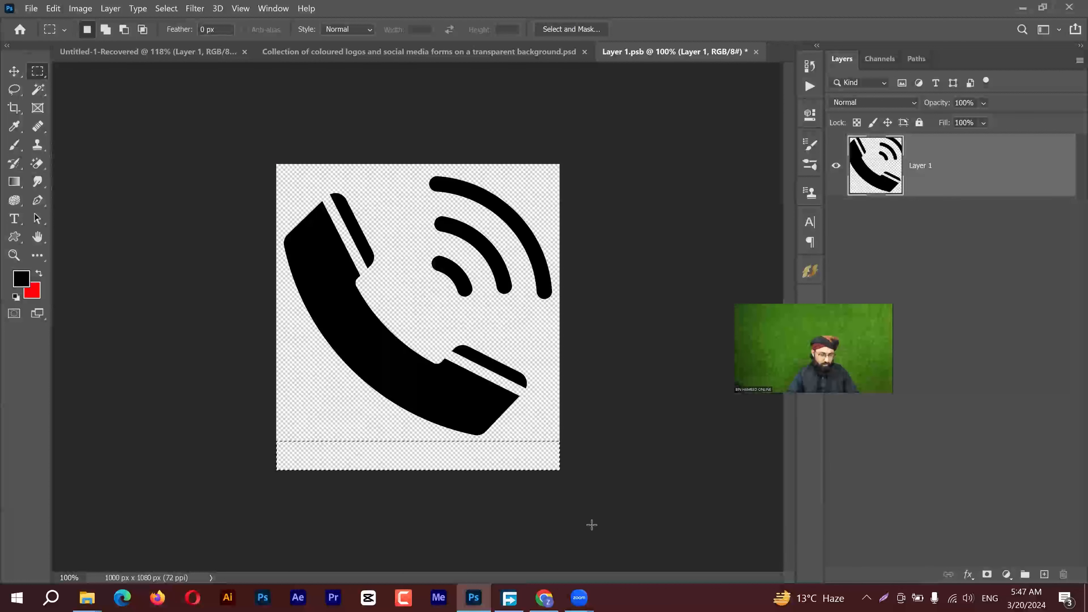
Step: Save and close the Smart Object's contents, and move the phone icon slightly down on the main document's canvas
key(ctrl+s)
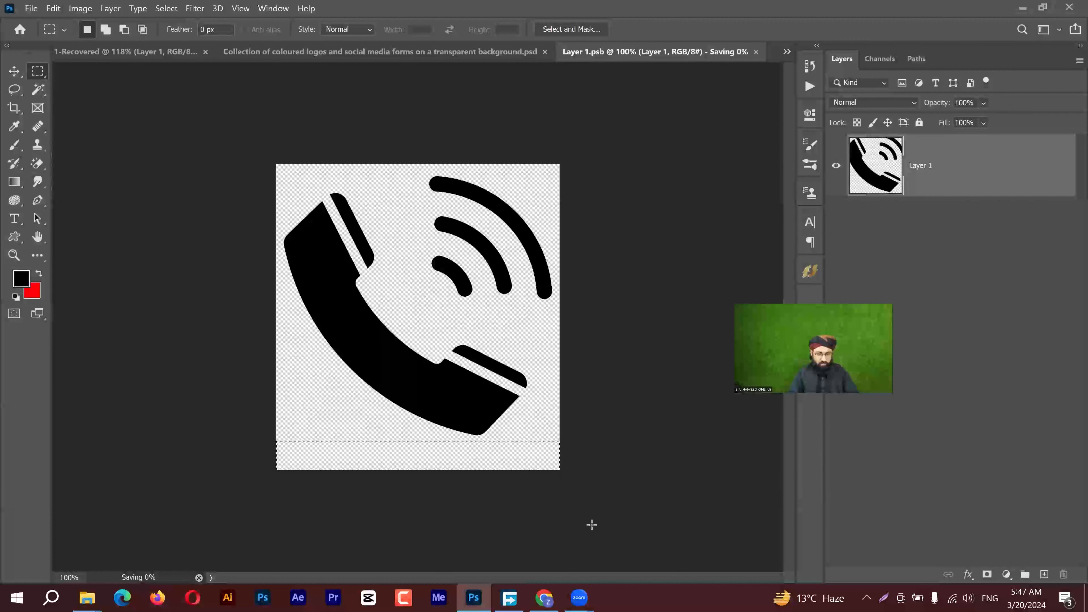
key(ctrl+w)
click(616, 241)
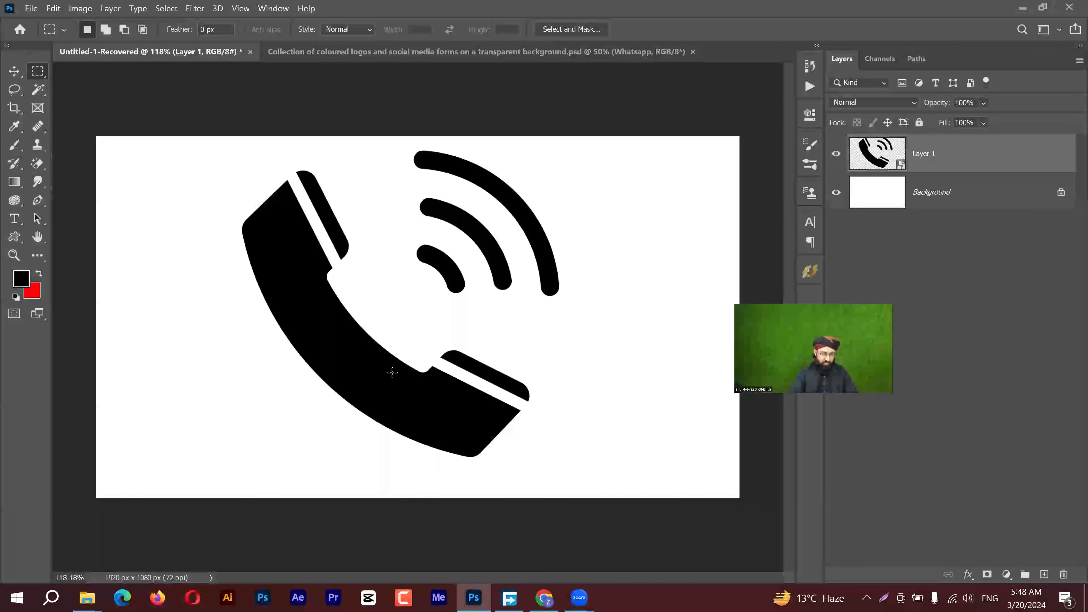
key(v)
drag(432, 391, 432, 405)
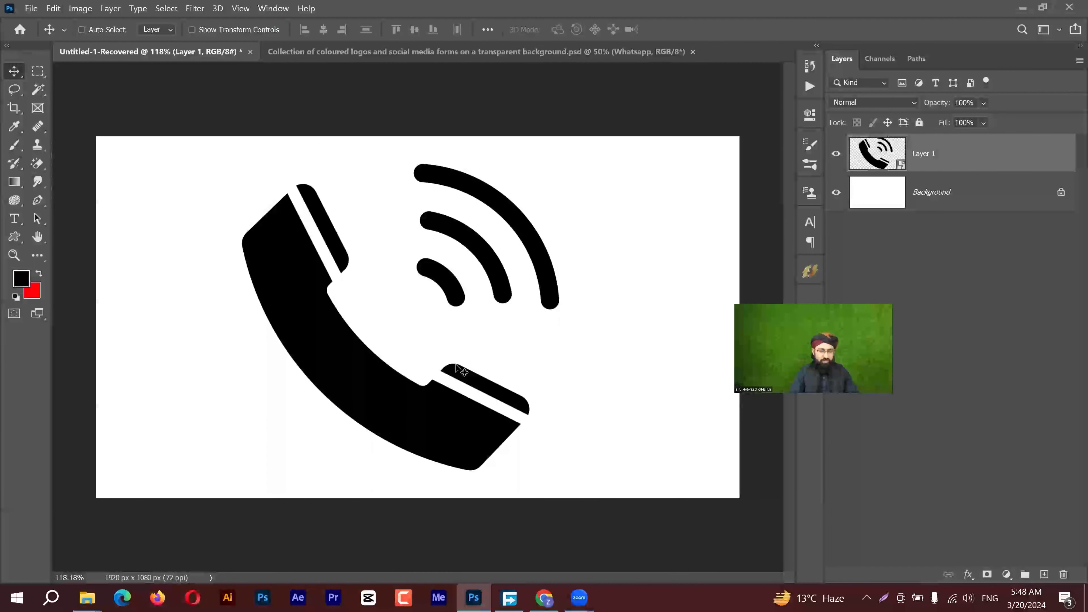
Step: Load the phone icon's outline as a selection, hide Layer 1, and make the Background layer active
ctrl+click(876, 158)
click(835, 153)
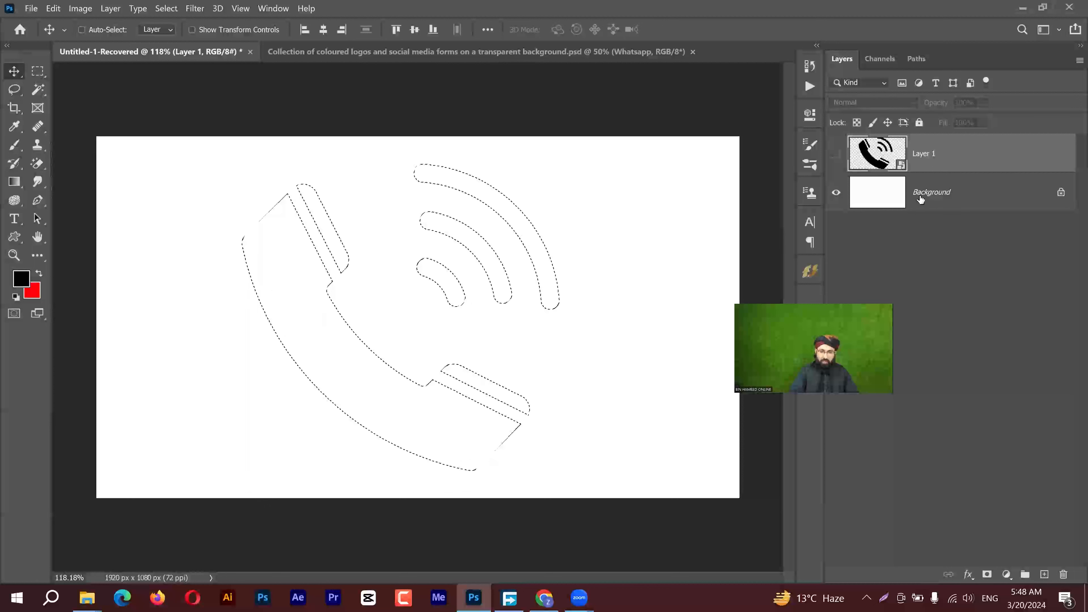
click(998, 201)
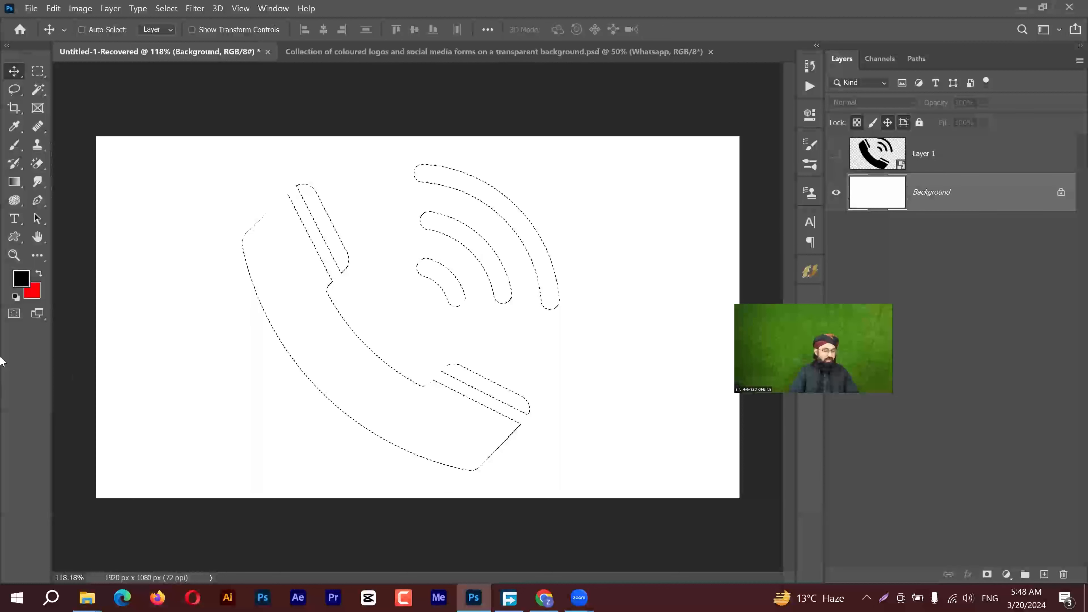
Step: Convert the phone-shaped selection into a work path
click(22, 89)
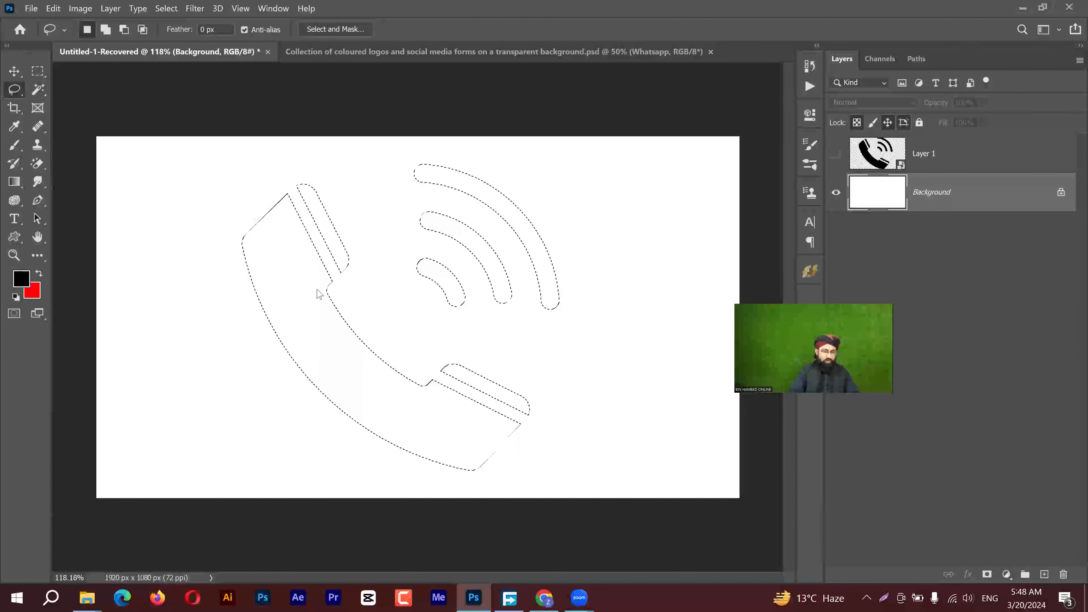
right_click(286, 259)
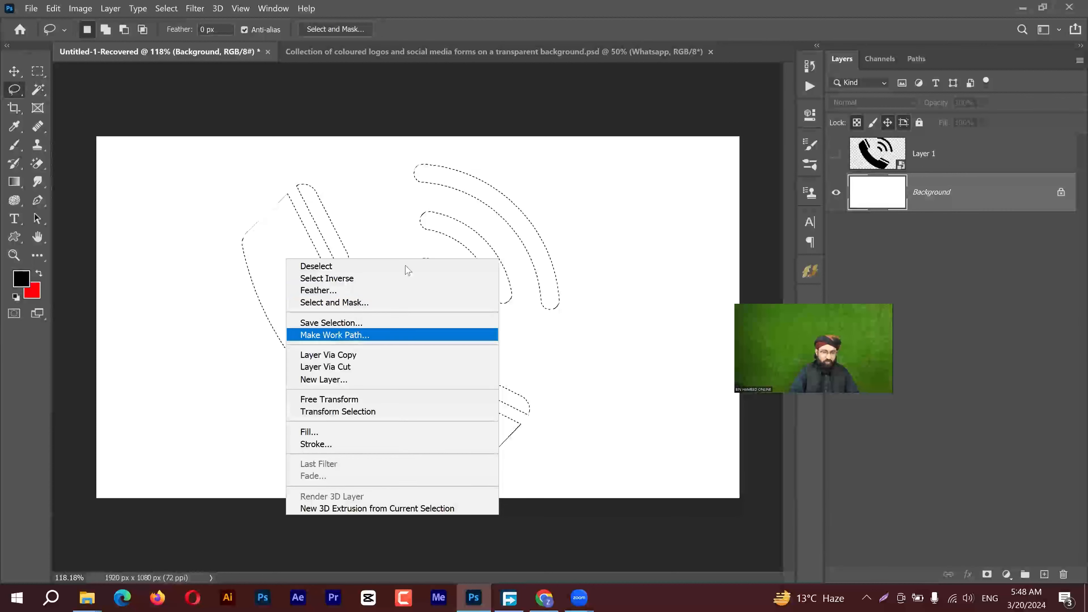
click(385, 335)
click(606, 183)
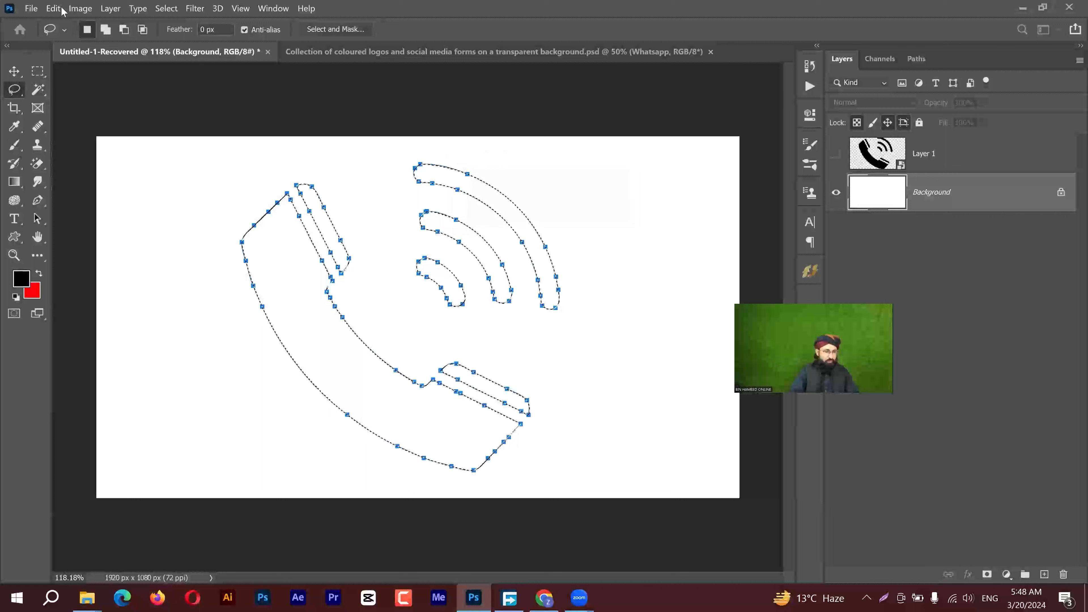
Step: Define the phone work path as a custom shape named Phone
click(57, 9)
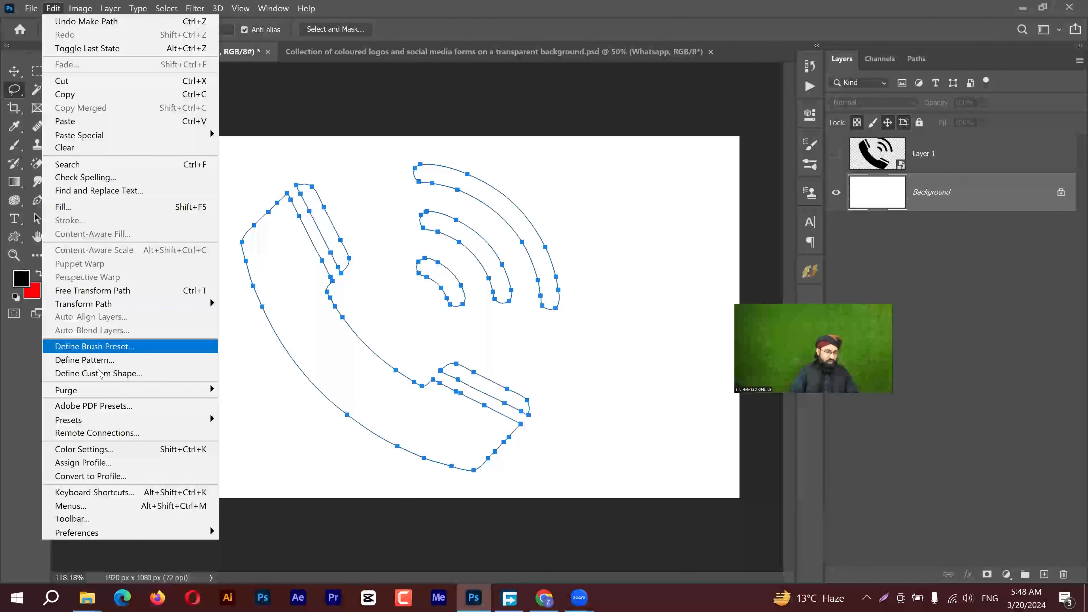
click(99, 373)
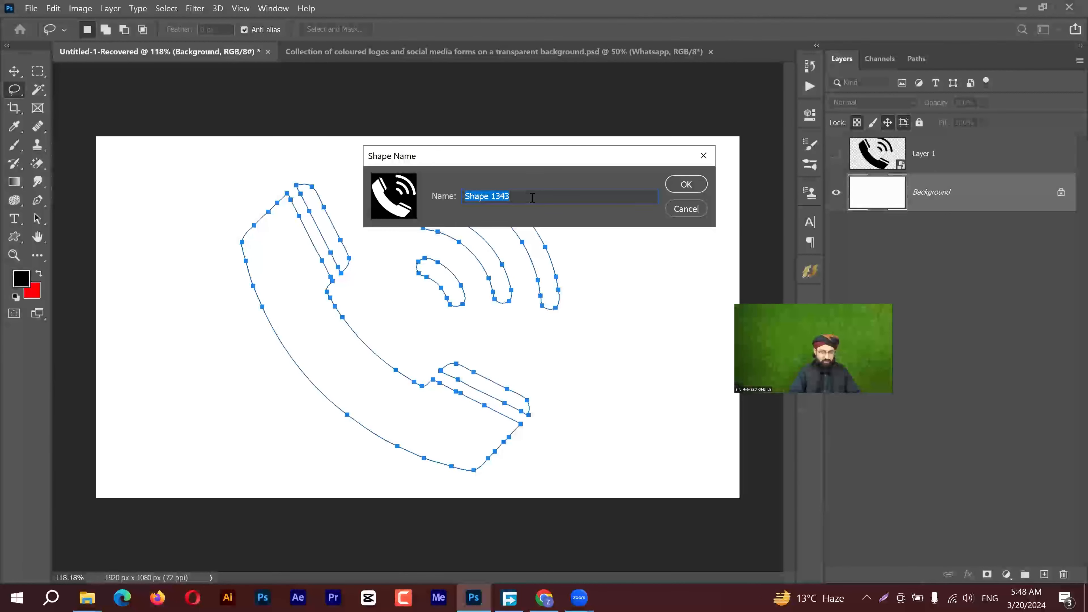
text(Phone)
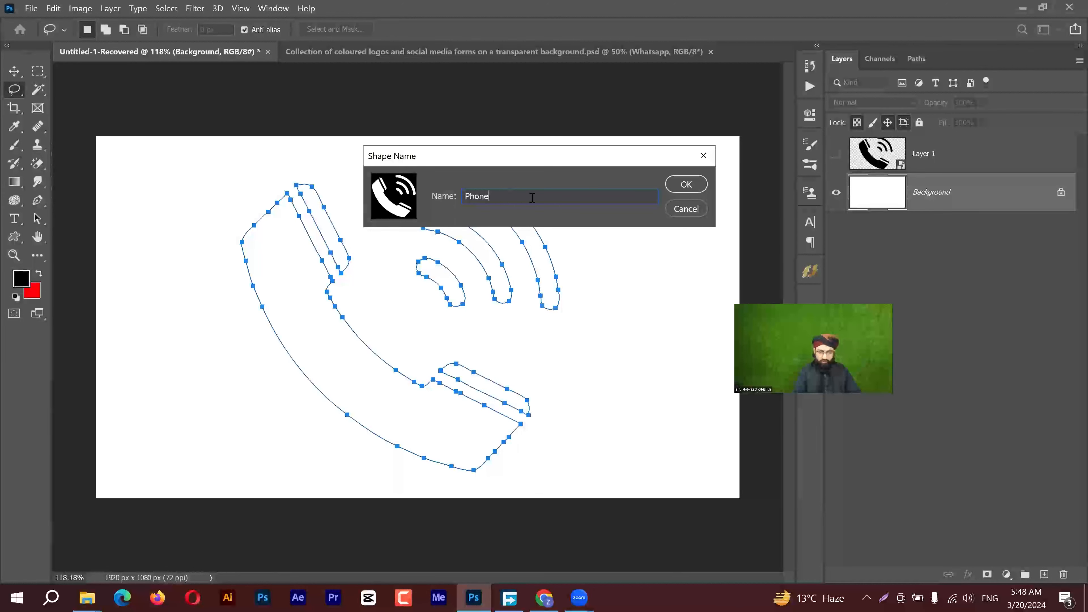
key(Return)
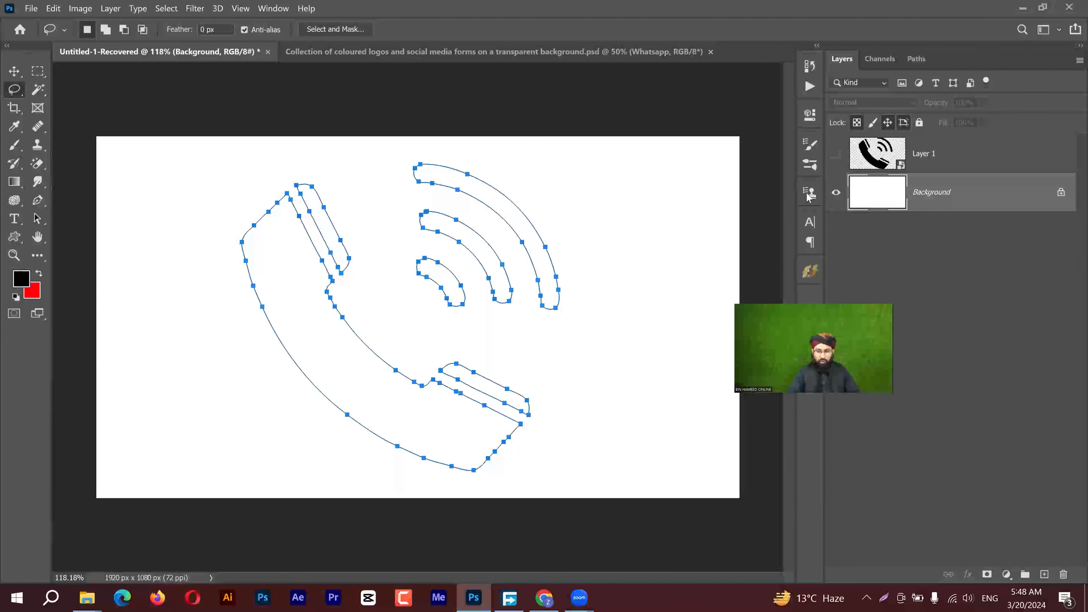
Step: Delete the phone work path and return to the document's layers
key(ctrl+Return)
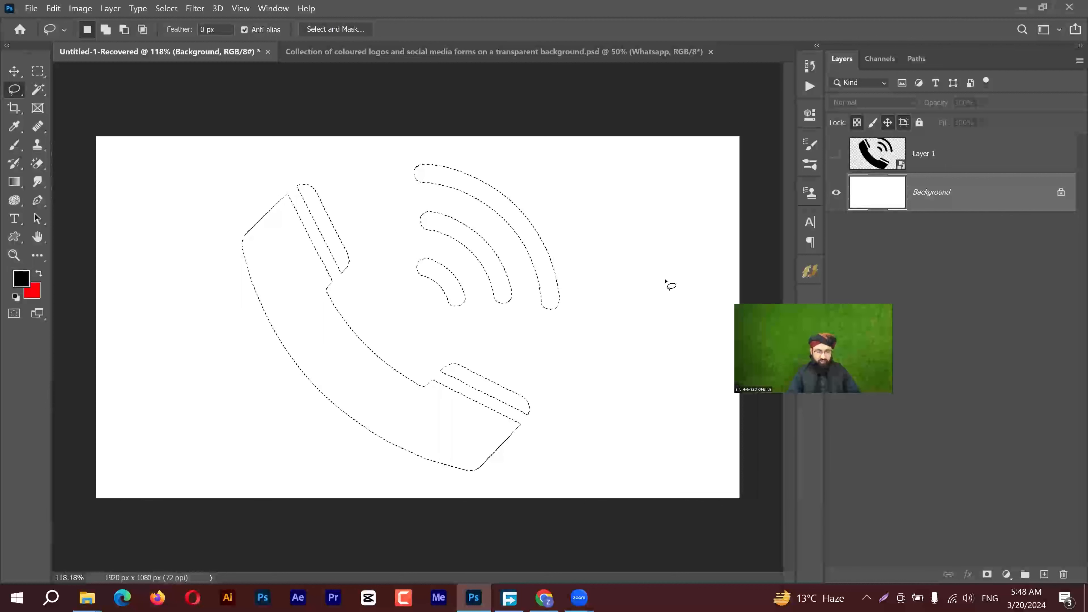
key(ctrl+z)
click(916, 58)
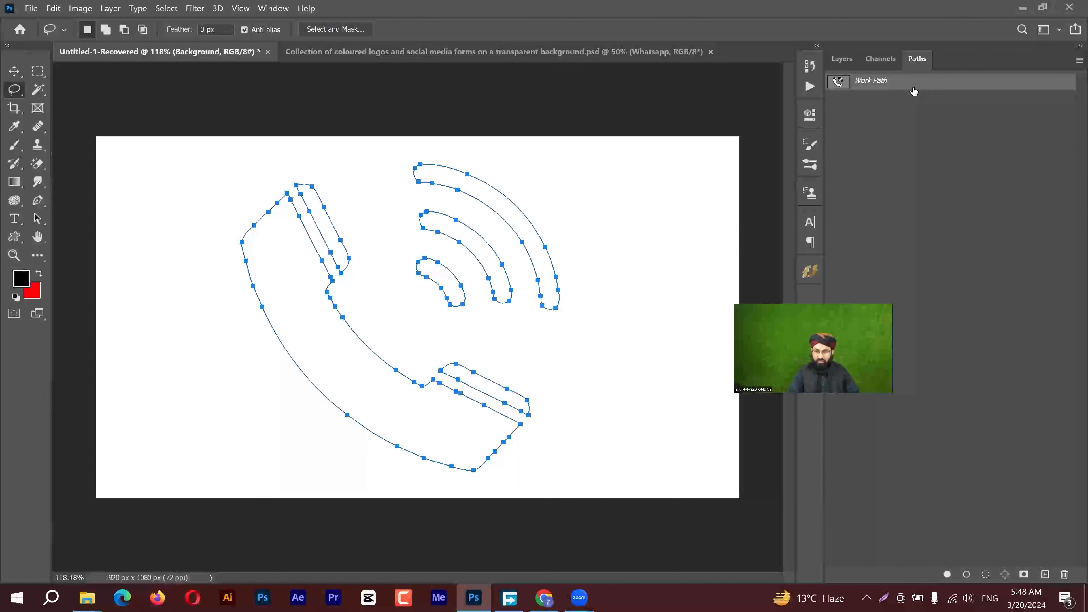
key(Delete)
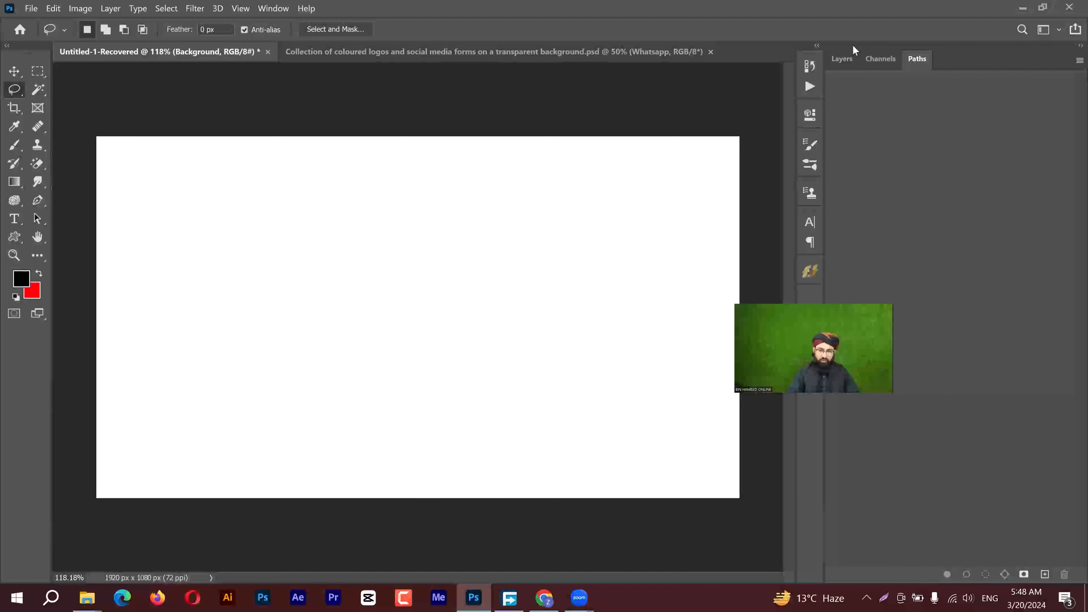
key(F7)
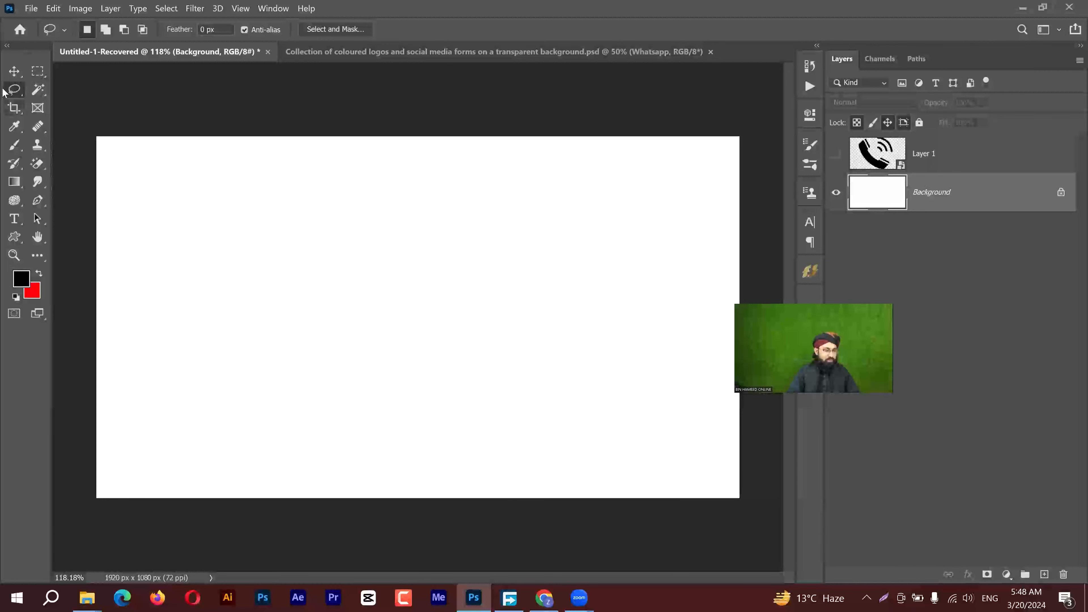
Step: Draw the Phone custom shape large in the middle of the canvas and inspect its edges up close
click(13, 238)
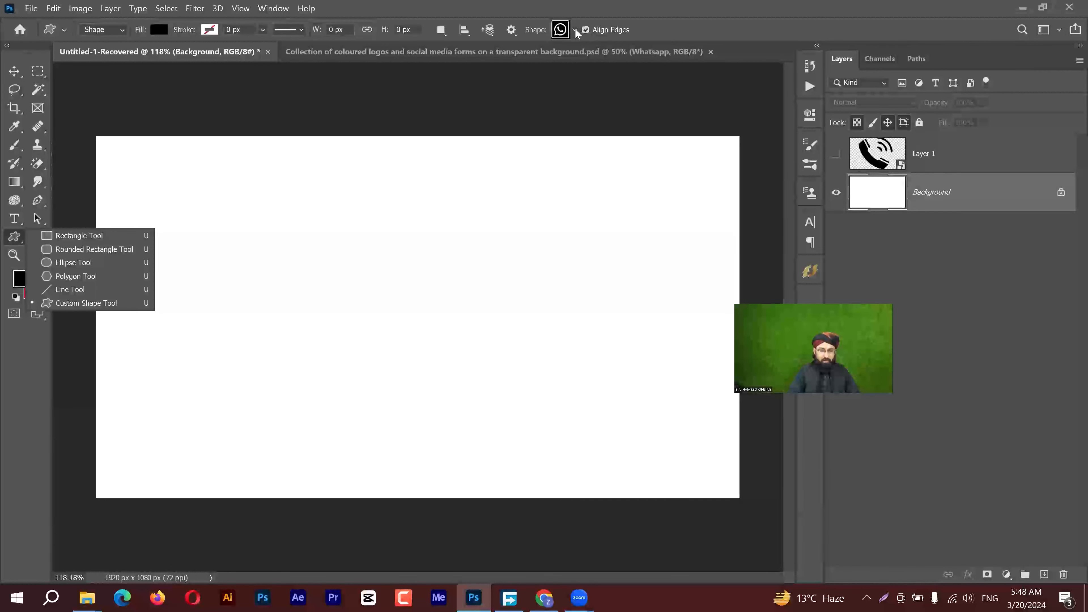
click(575, 29)
double_click(353, 207)
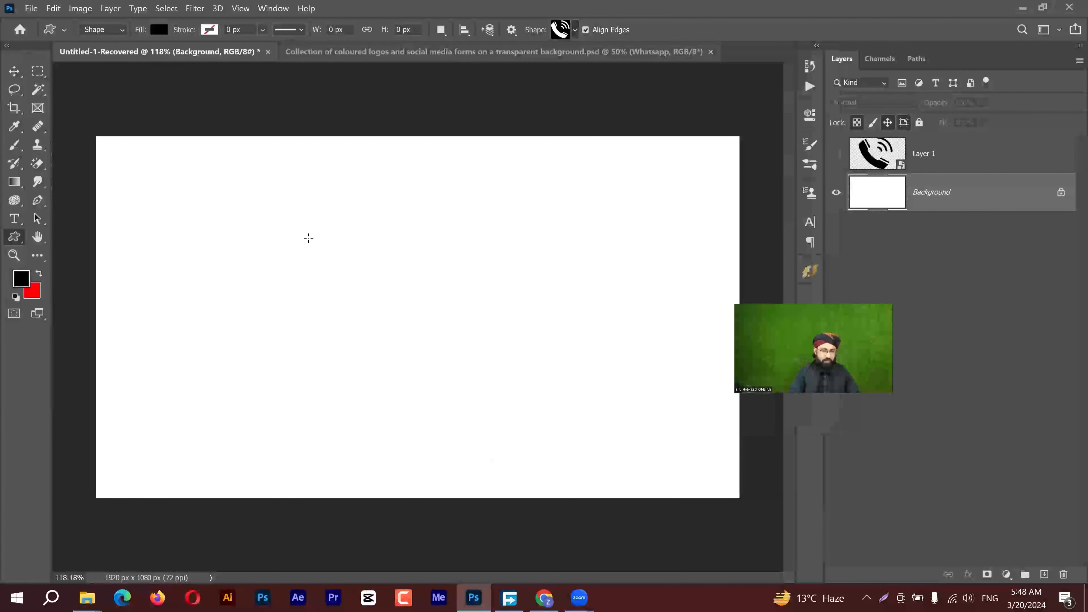
drag(556, 404, 576, 455)
key(v)
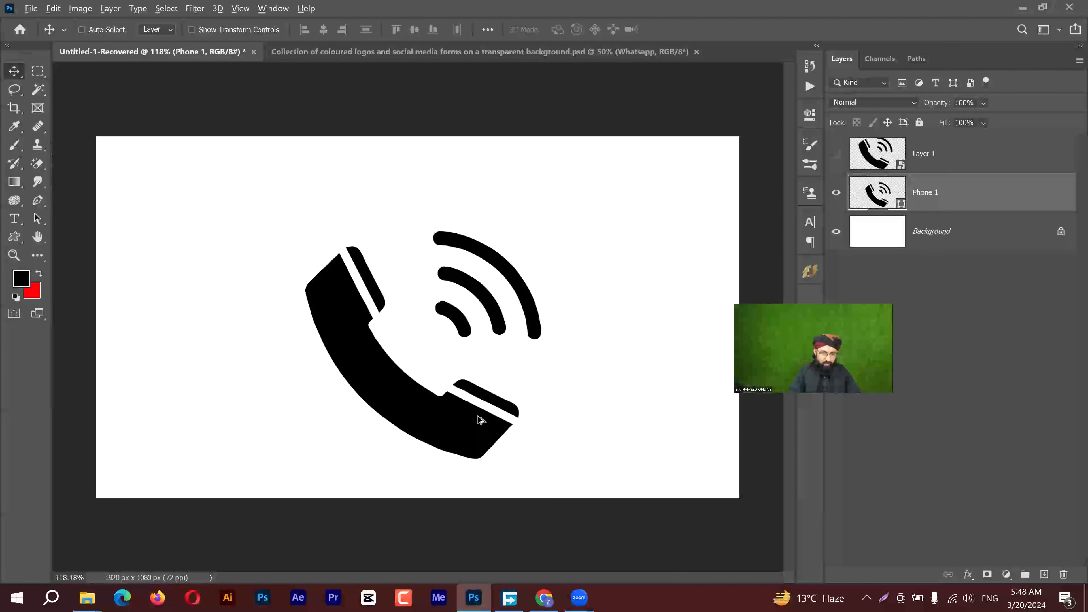
scroll(478, 420, up, 6)
scroll(480, 419, down, 5)
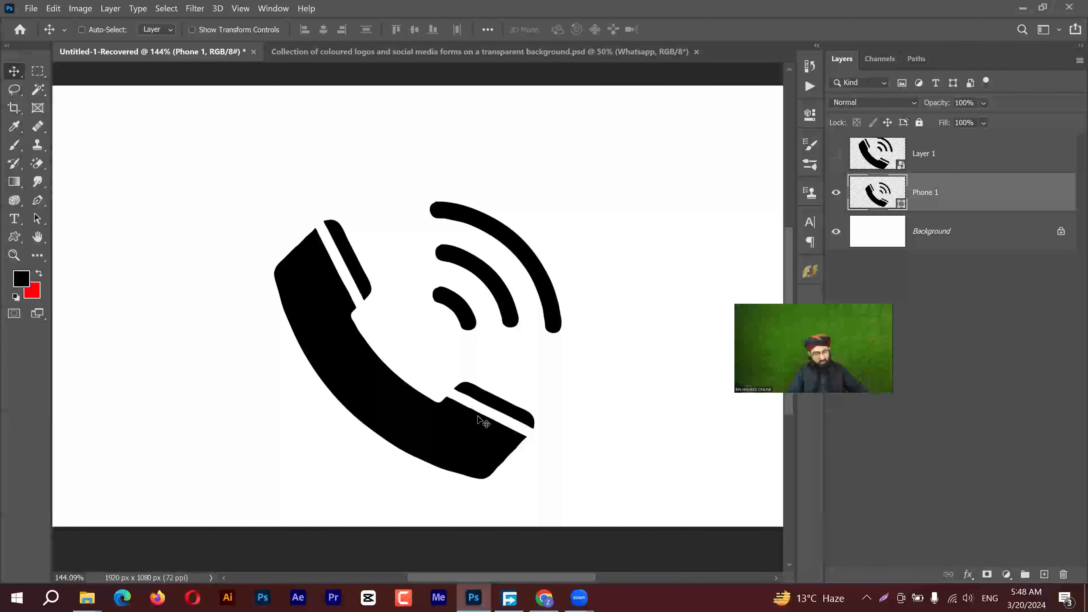
key(ctrl)
key(ctrl+1)
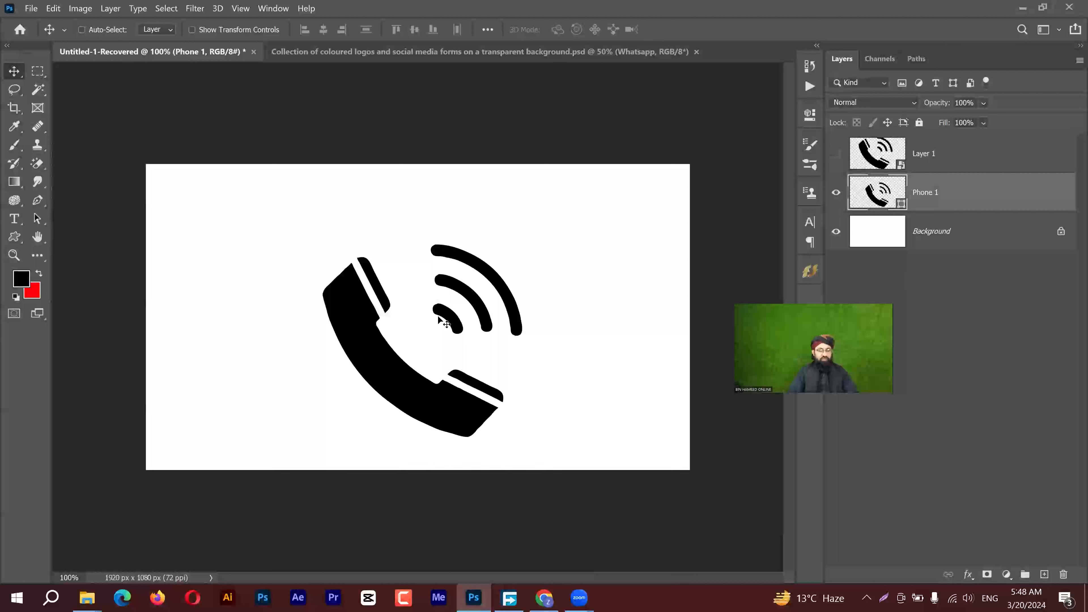
Step: Delete the hidden Layer 1 and the Phone 1 shape layer, leaving only the Background layer
ctrl+click(954, 157)
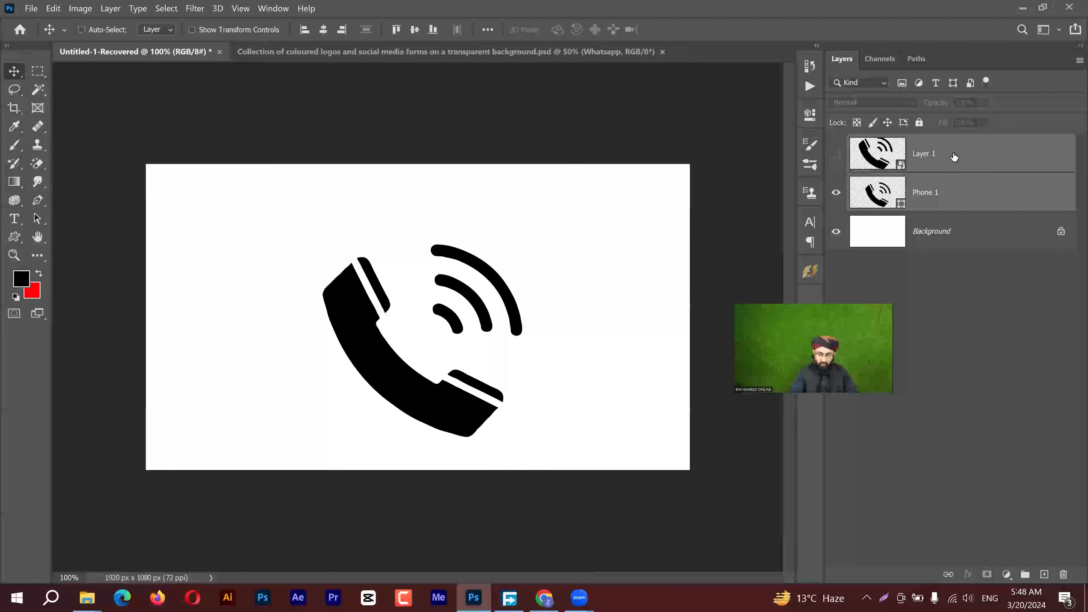
key(Delete)
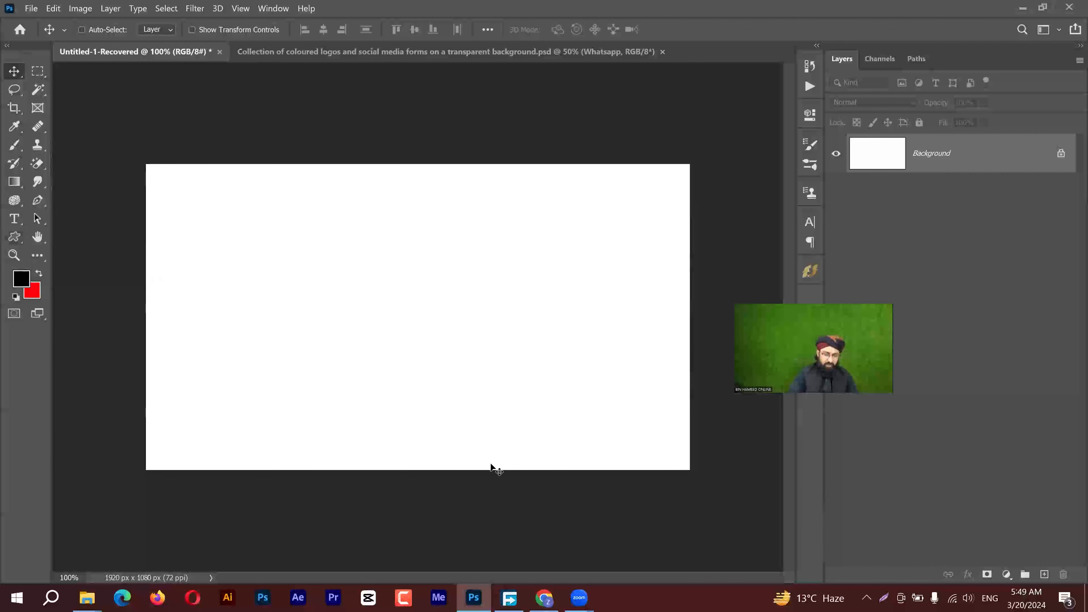
Step: Switch to Chrome, go to the Freepik page, and search its assets for flyer
click(544, 598)
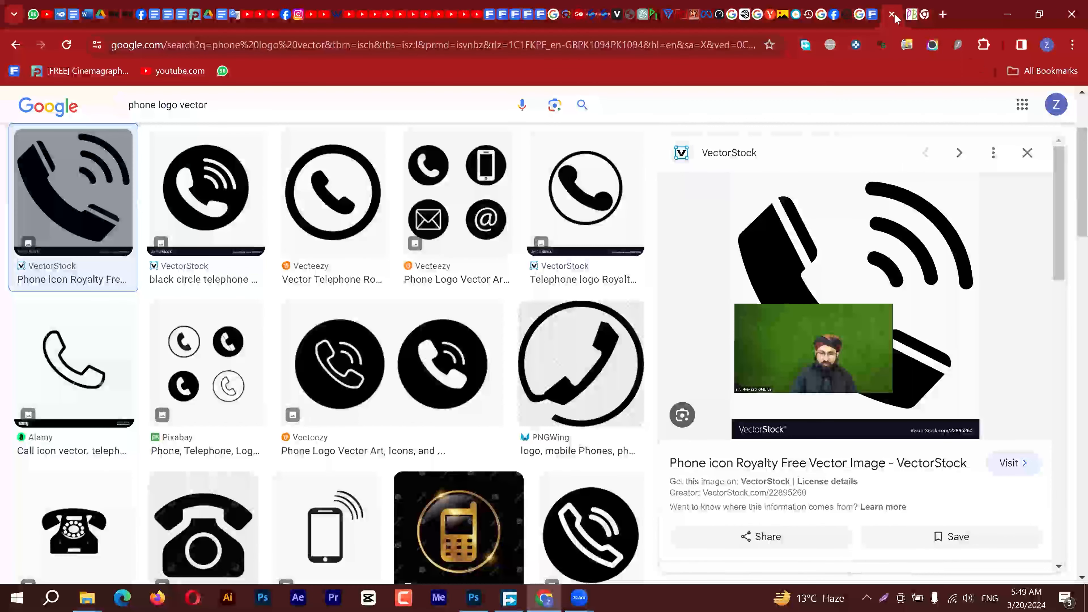
click(872, 16)
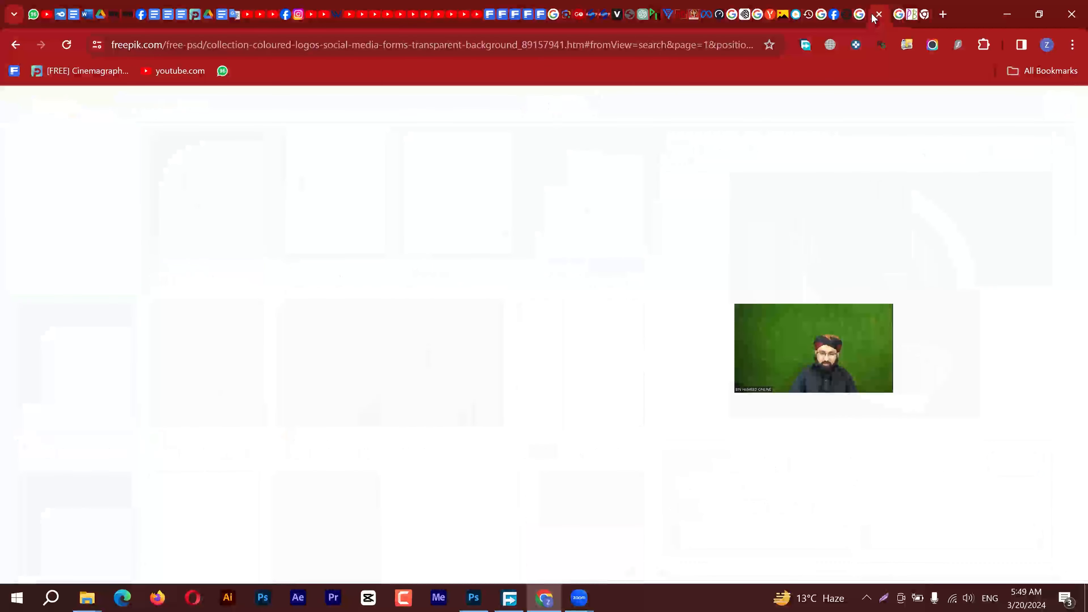
click(328, 108)
text(flyer)
key(Return)
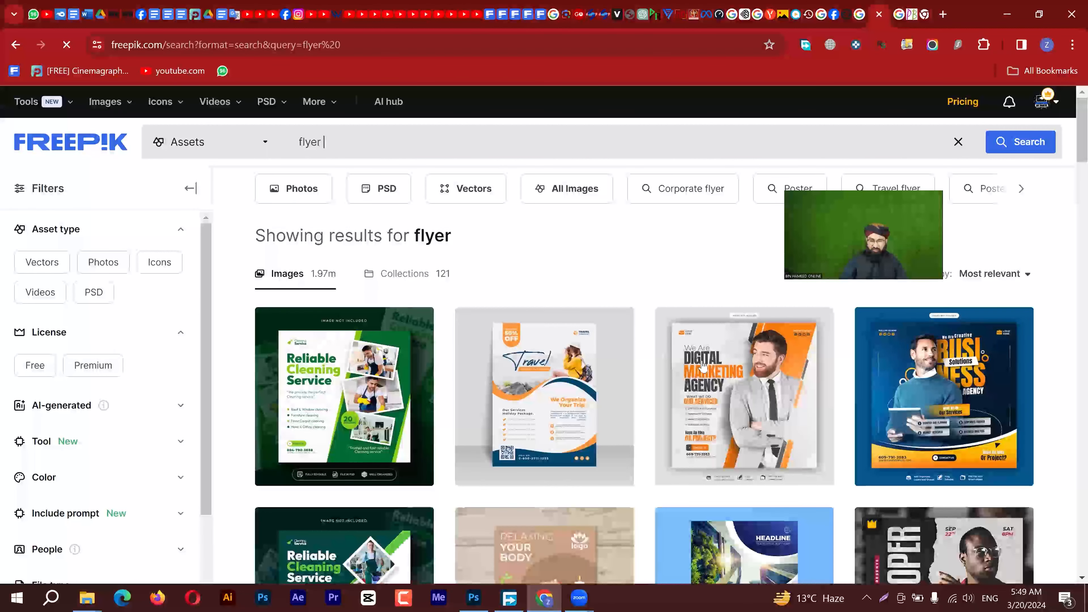
Step: Open the green Reliable Cleaning Service square flyer from the results and look through its related designs
scroll(704, 366, down, 3)
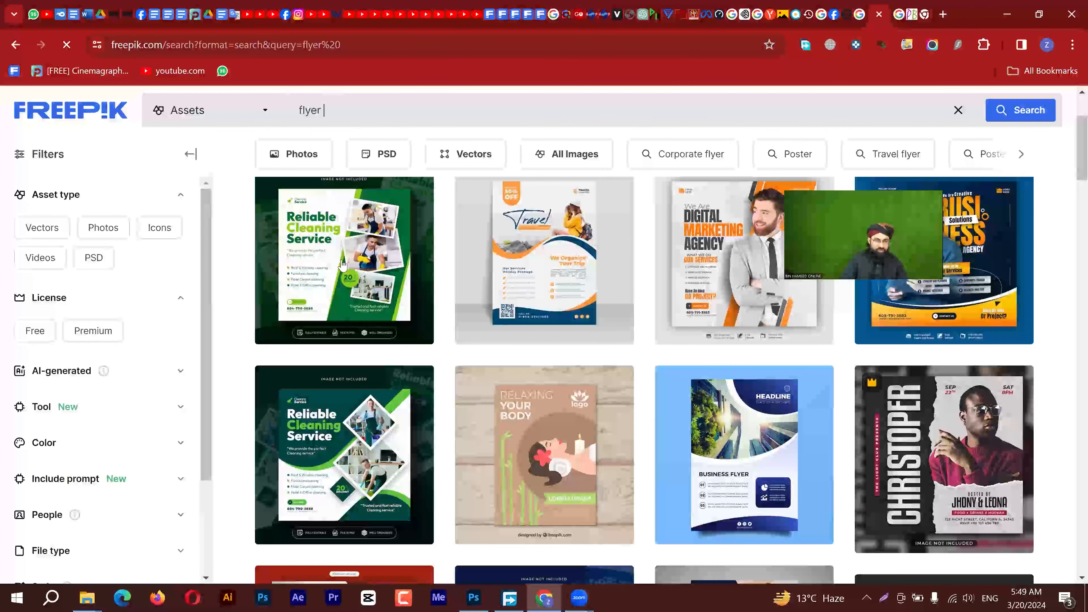
click(275, 319)
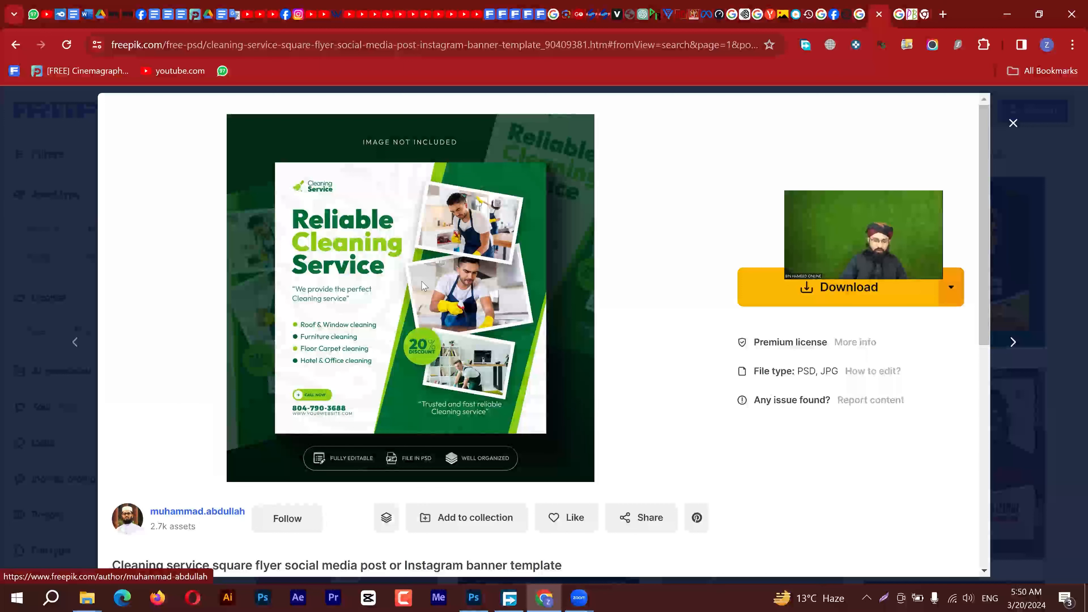
scroll(421, 285, down, 5)
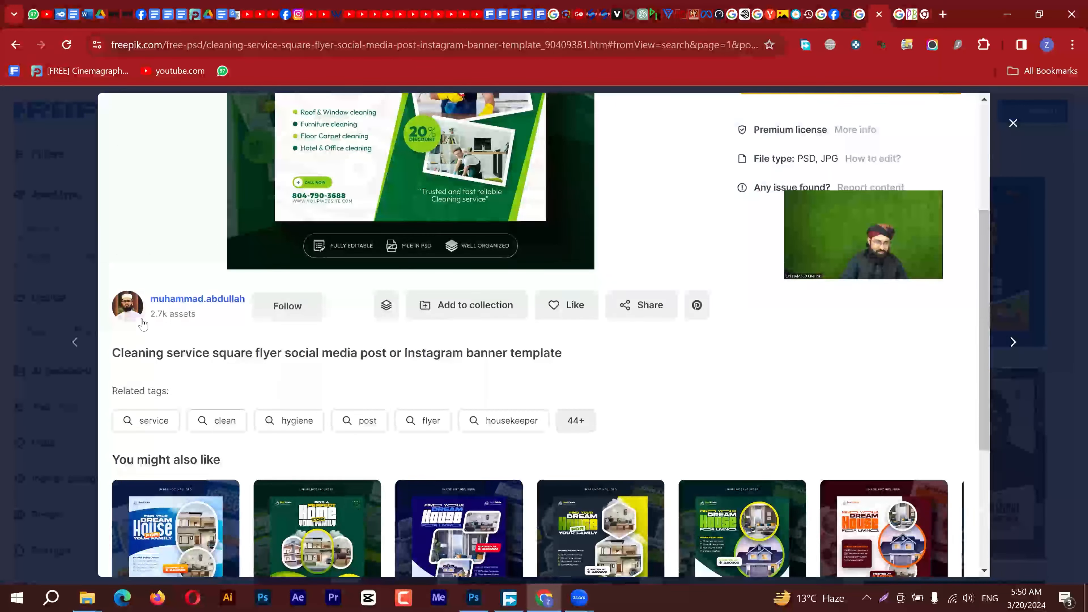
scroll(143, 324, down, 5)
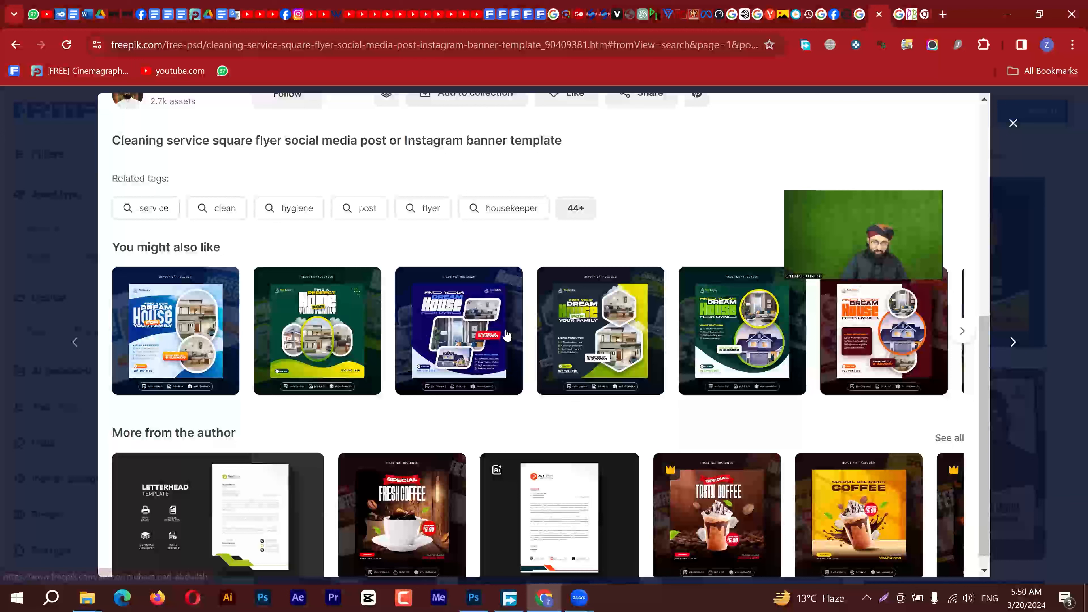
scroll(659, 325, down, 1)
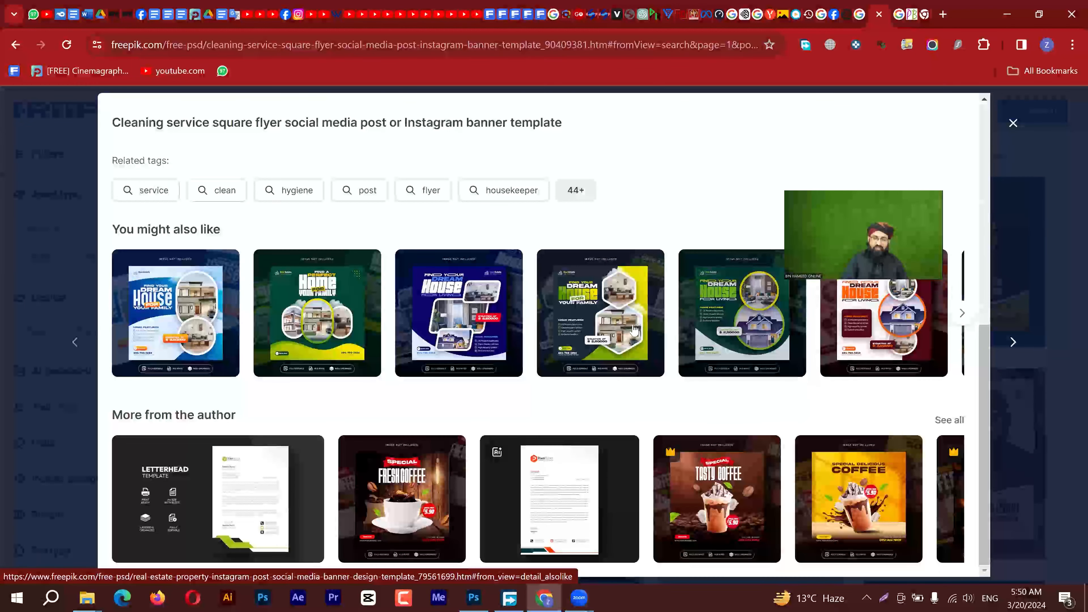
Step: Capture a screenshot of only the inner square flyer artwork, about 960 x 954 px
scroll(633, 330, up, 10)
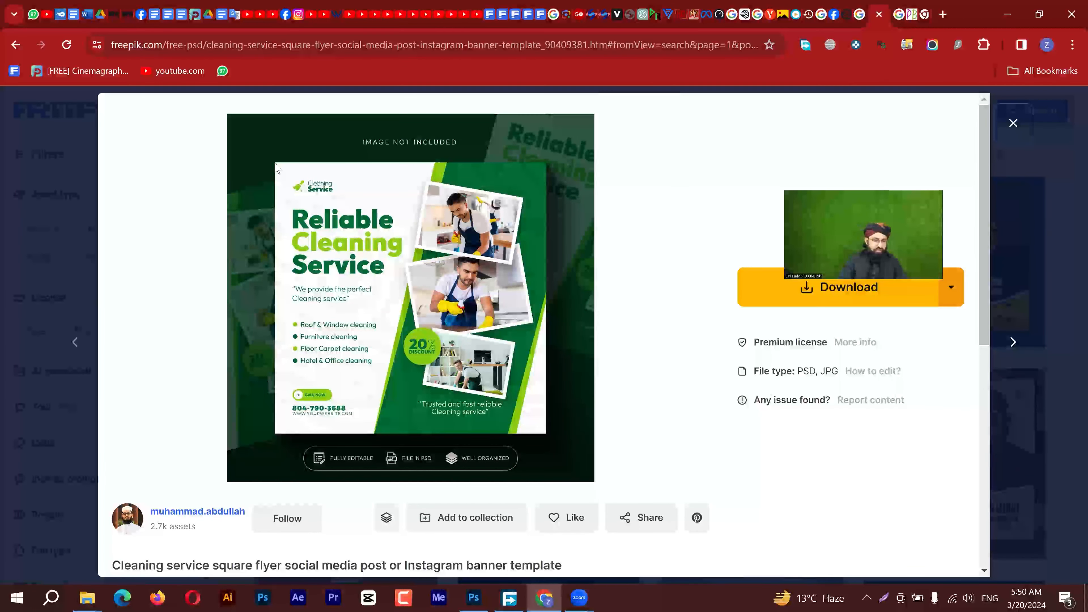
key(Print)
drag(484, 371, 546, 432)
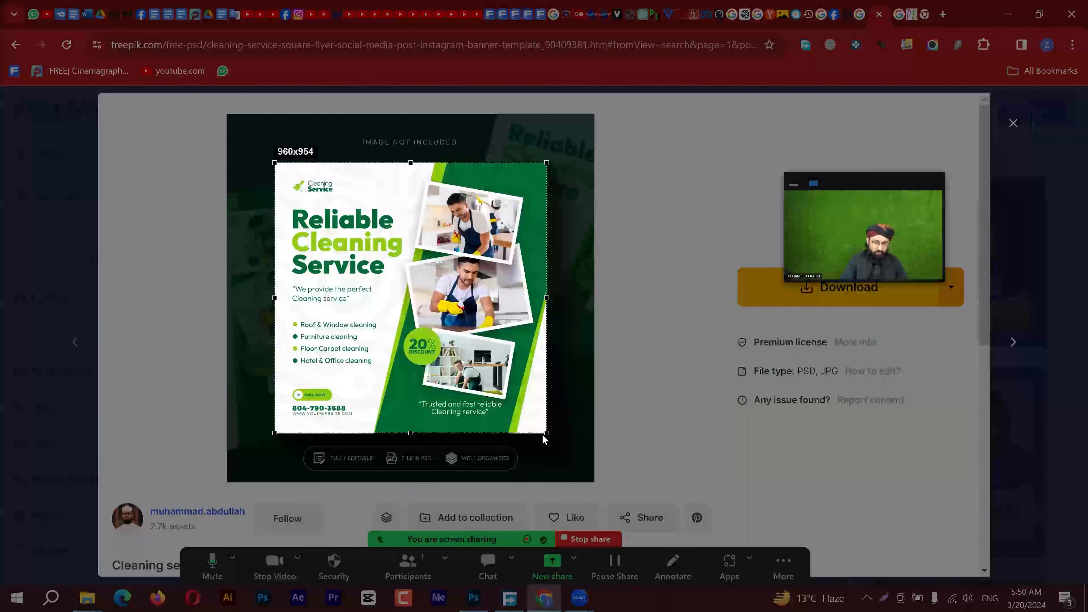
Step: Switch to Photoshop and create a new document 1080 px wide and 1080 px high
click(474, 597)
click(37, 5)
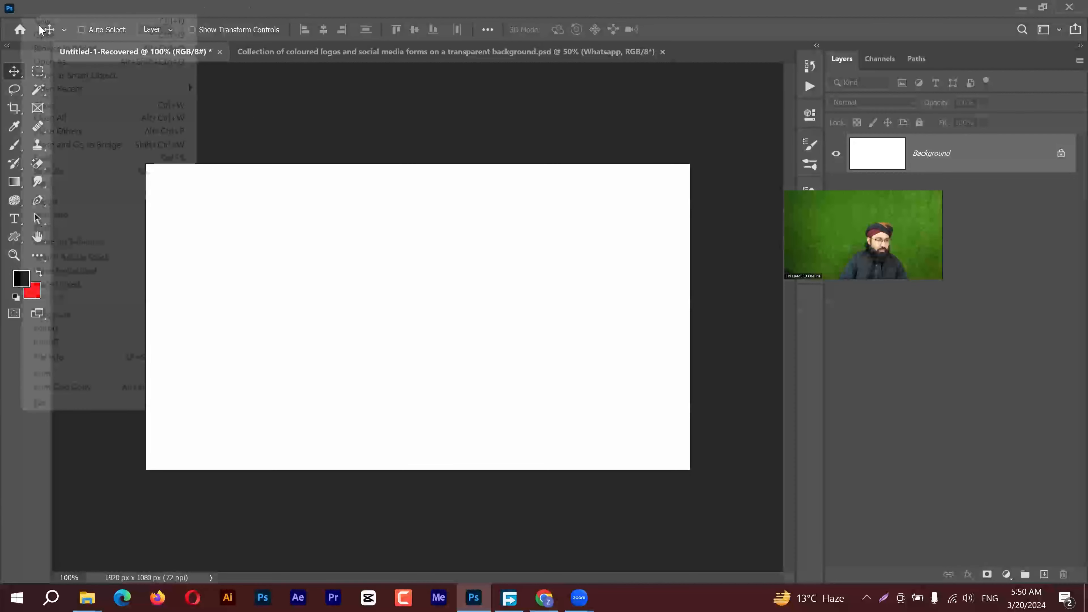
click(38, 21)
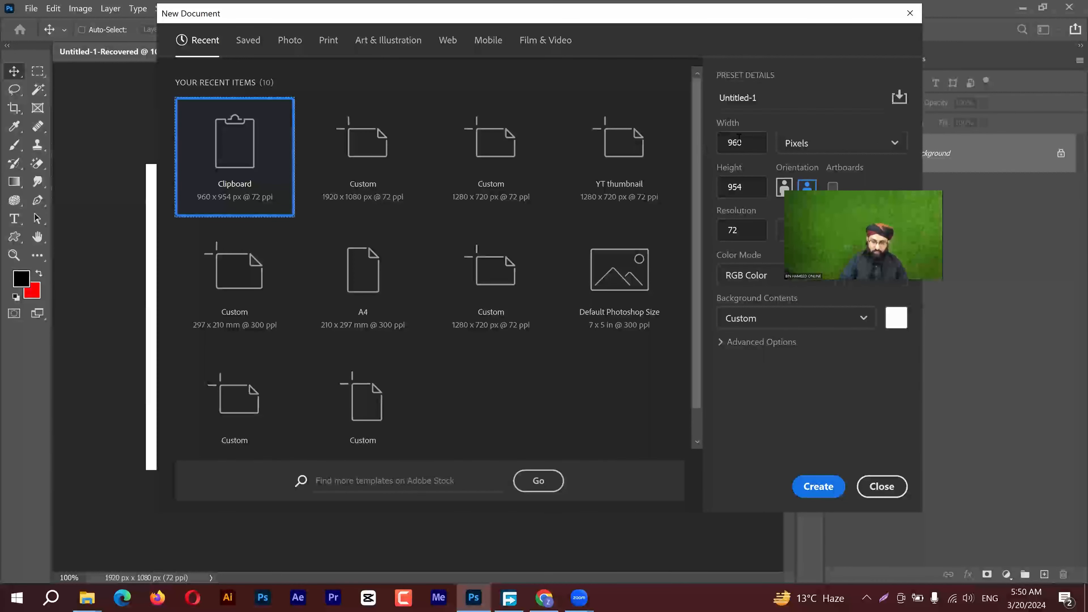
drag(744, 143, 702, 142)
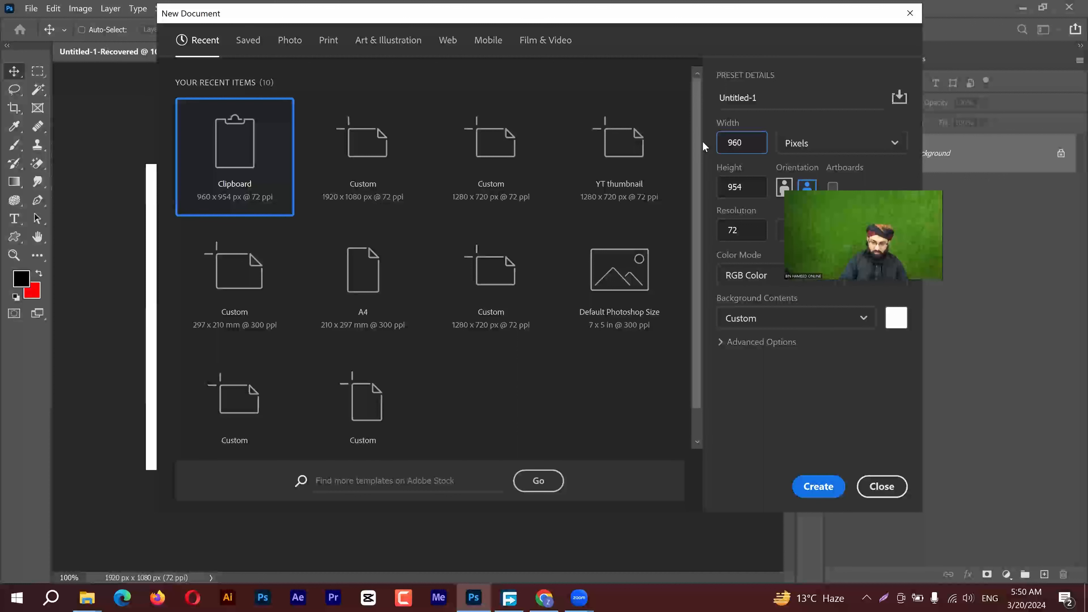
text(10)
key(ctrl+a)
text(1080)
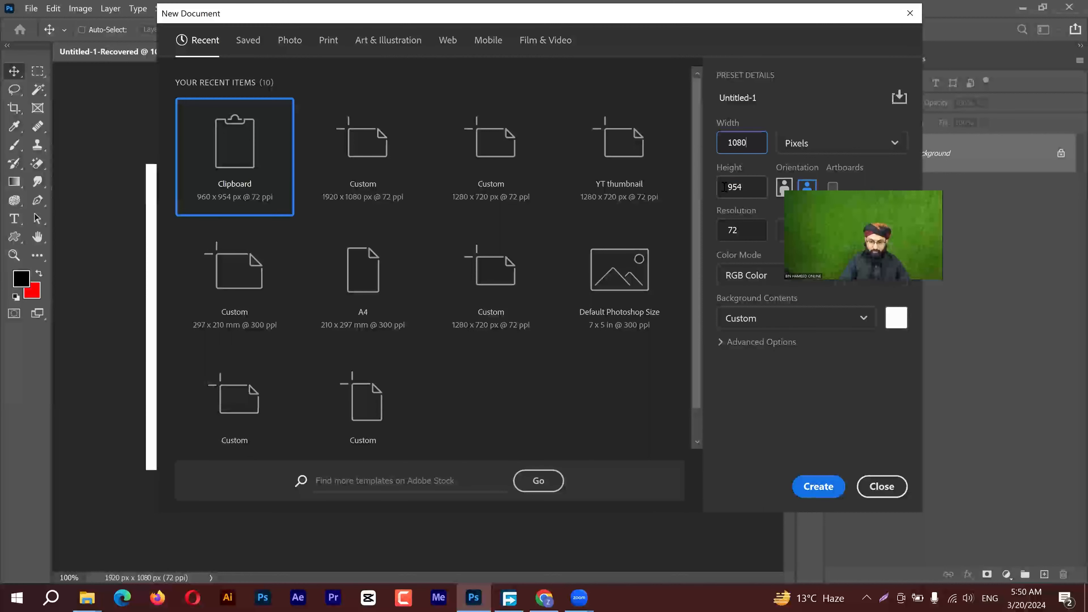
key(Tab)
text(1080)
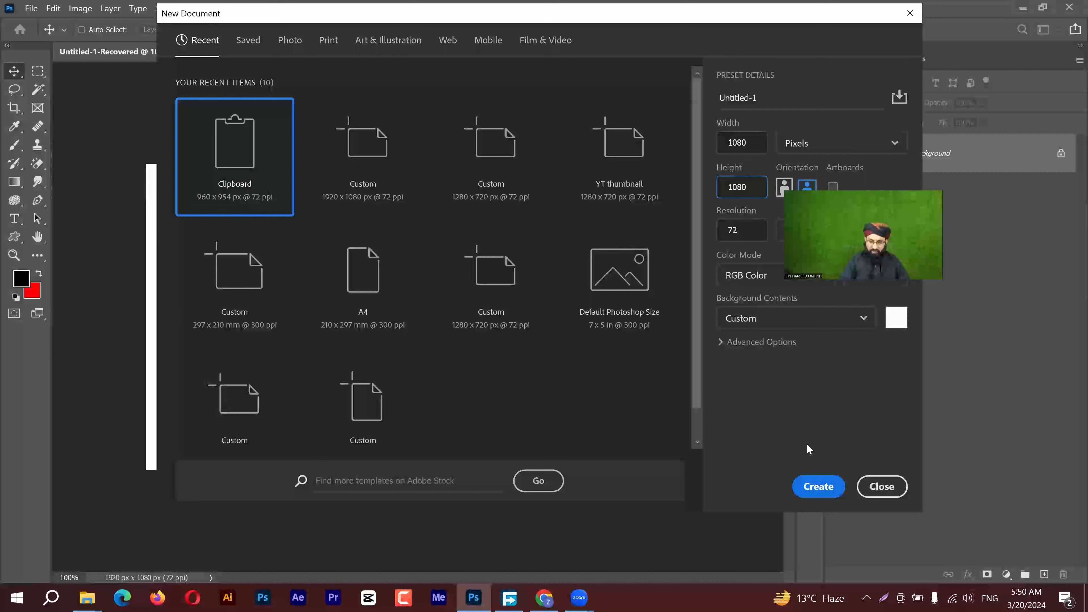
click(811, 486)
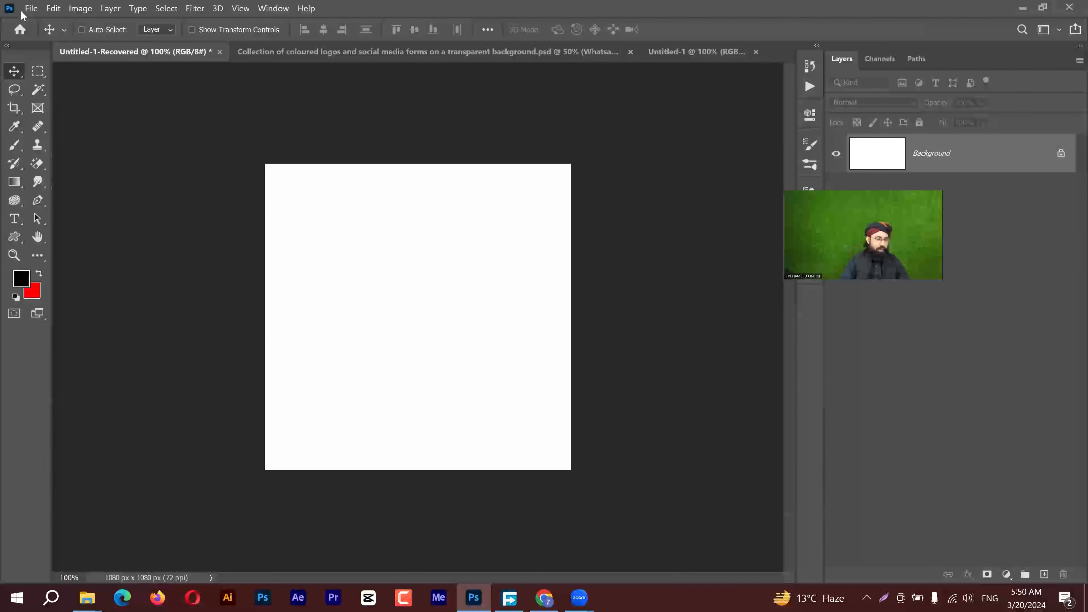
Step: Create another new document from the 1080 x 1080 px, 72 ppi preset with Artboards enabled
click(31, 9)
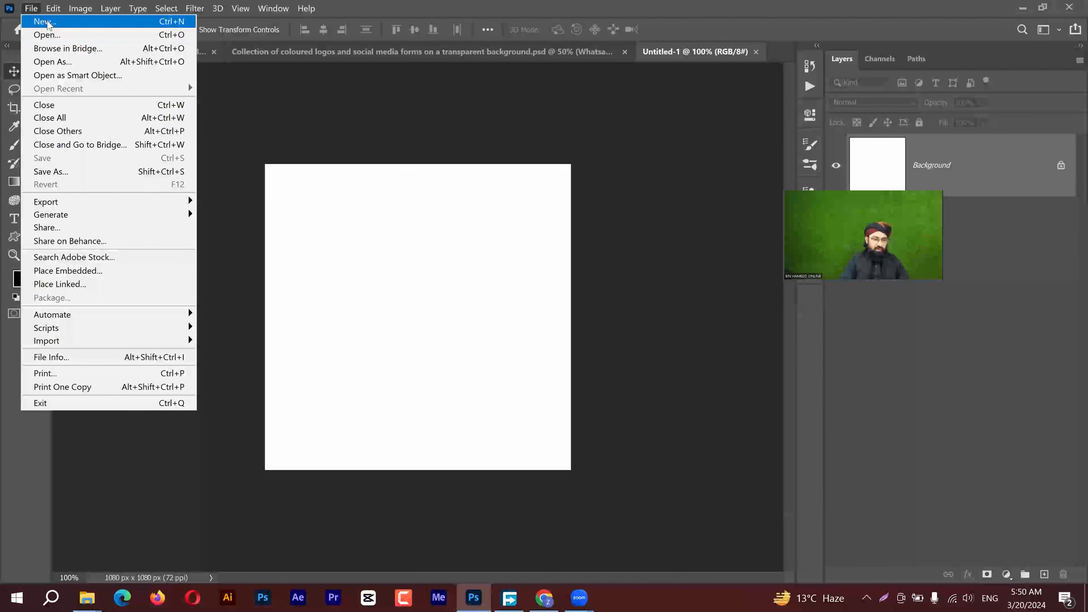
click(47, 23)
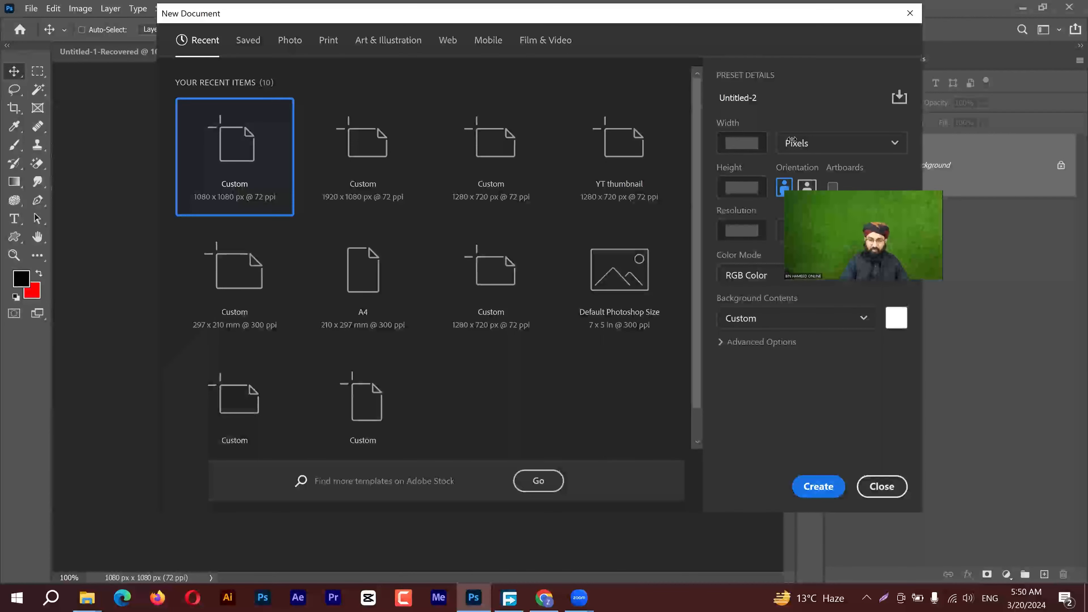
click(377, 156)
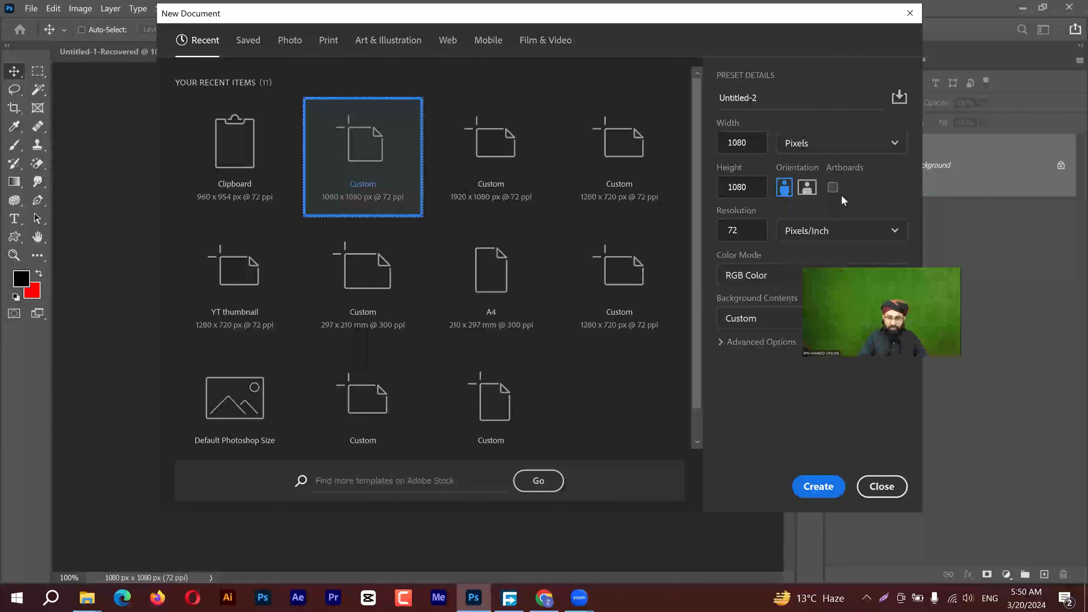
click(833, 188)
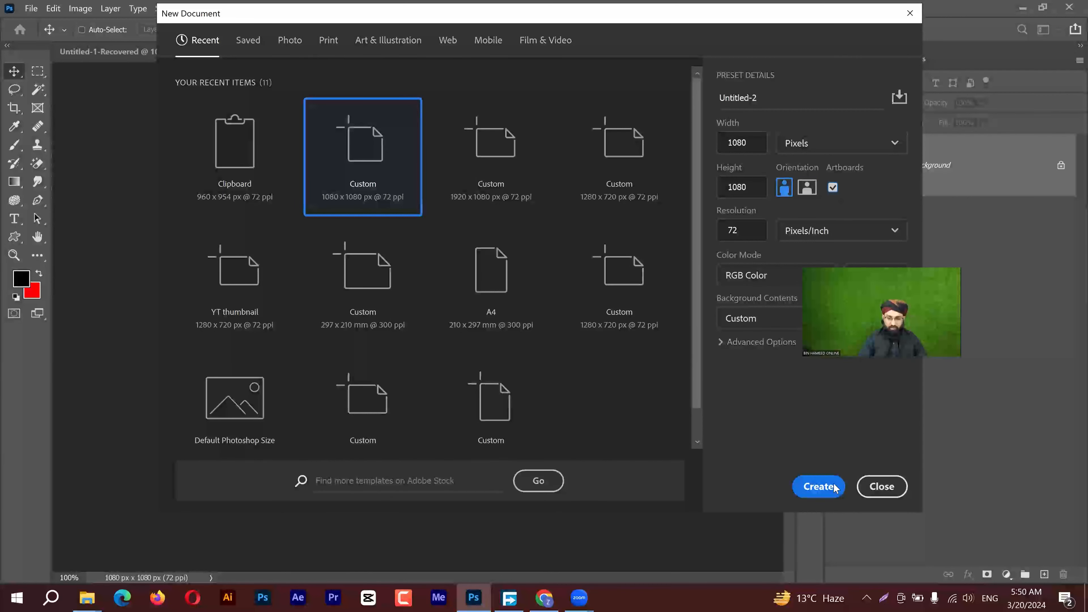
click(818, 486)
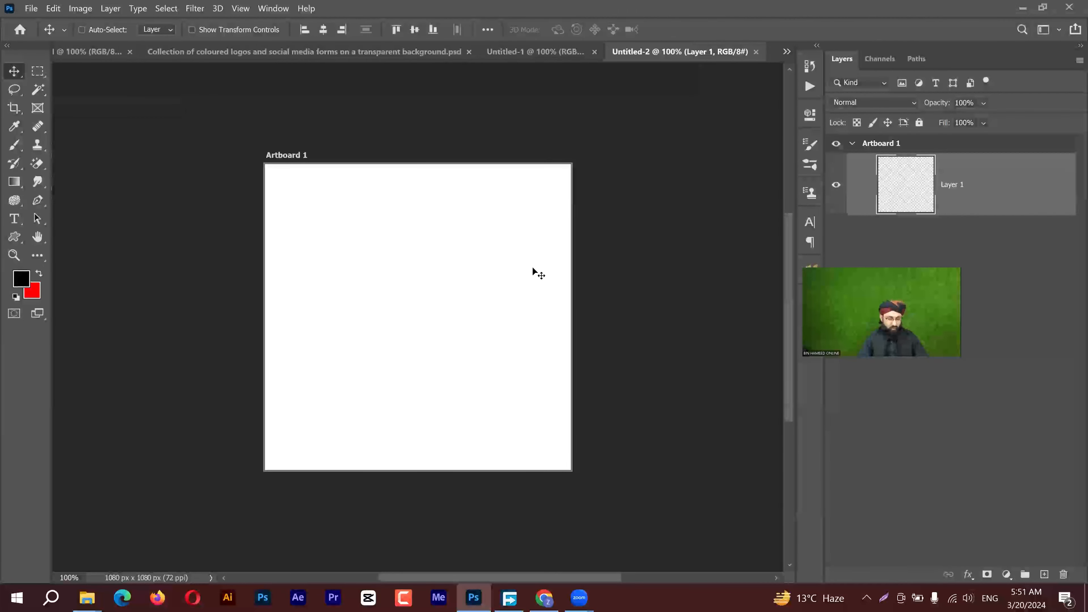
Step: Paste the captured flyer and place it outside the artboard, beside its right edge, as a reference
key(ctrl+v)
drag(539, 289, 593, 278)
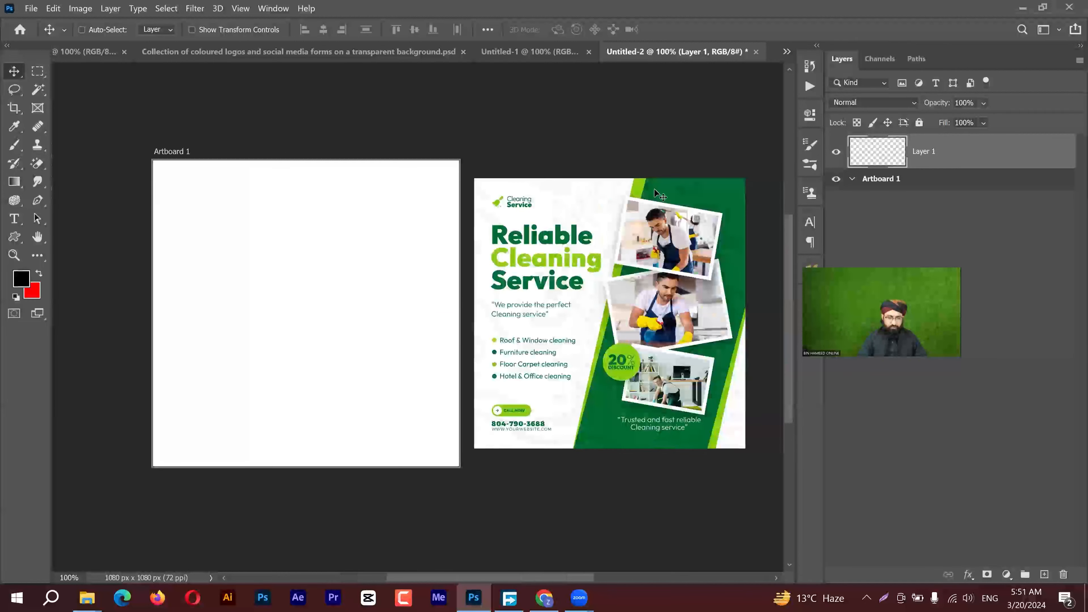
scroll(612, 281, down, 2)
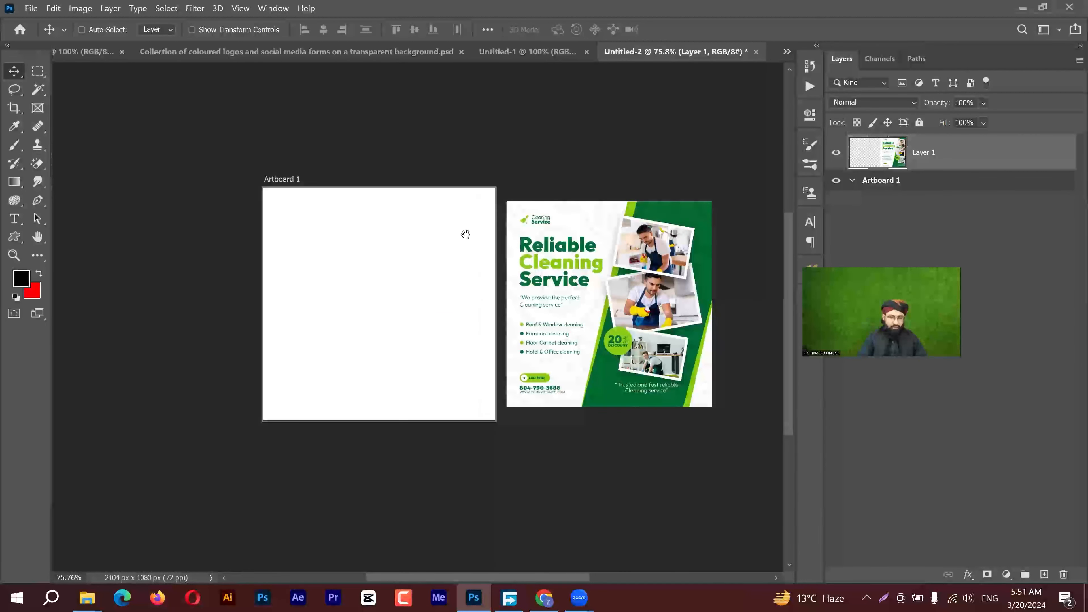
Step: Draw a black rectangle shape about 470 x 1221 px over the artboard's right half, extending past its top and bottom edges
drag(385, 280, 454, 233)
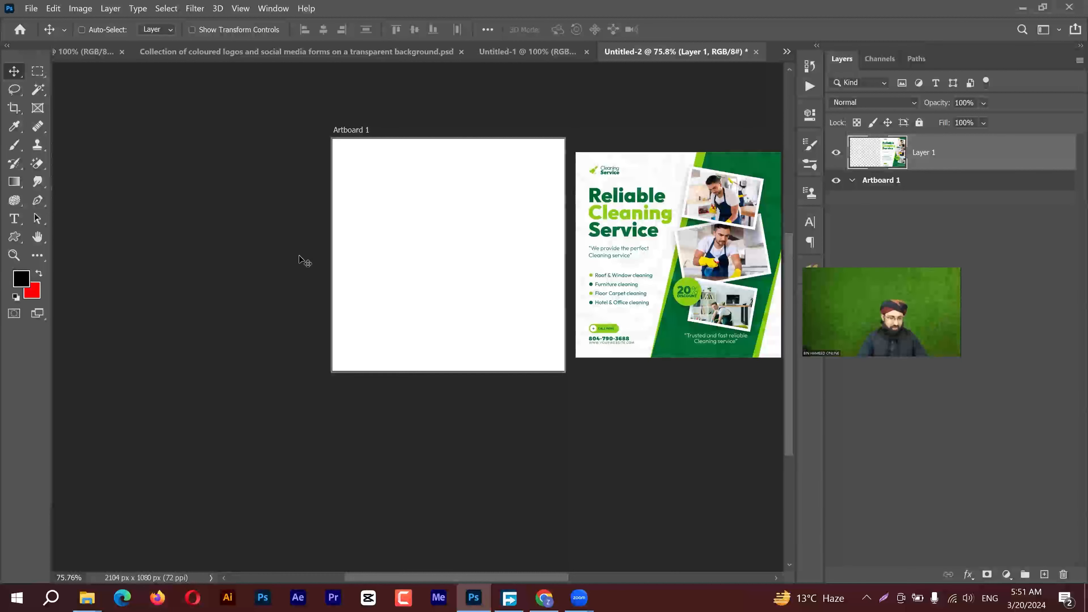
click(14, 236)
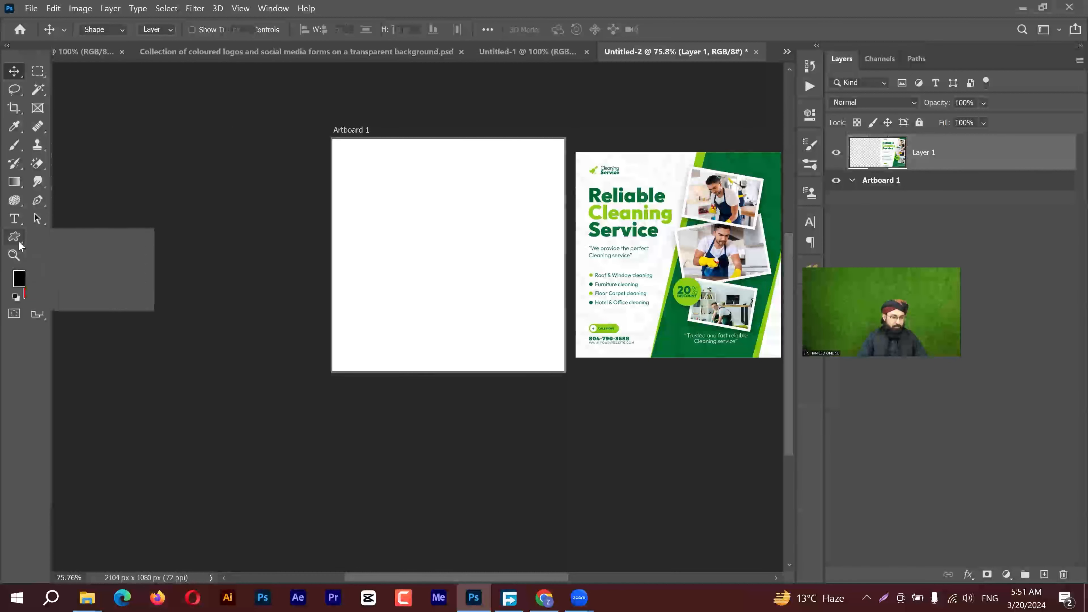
key(shift+u)
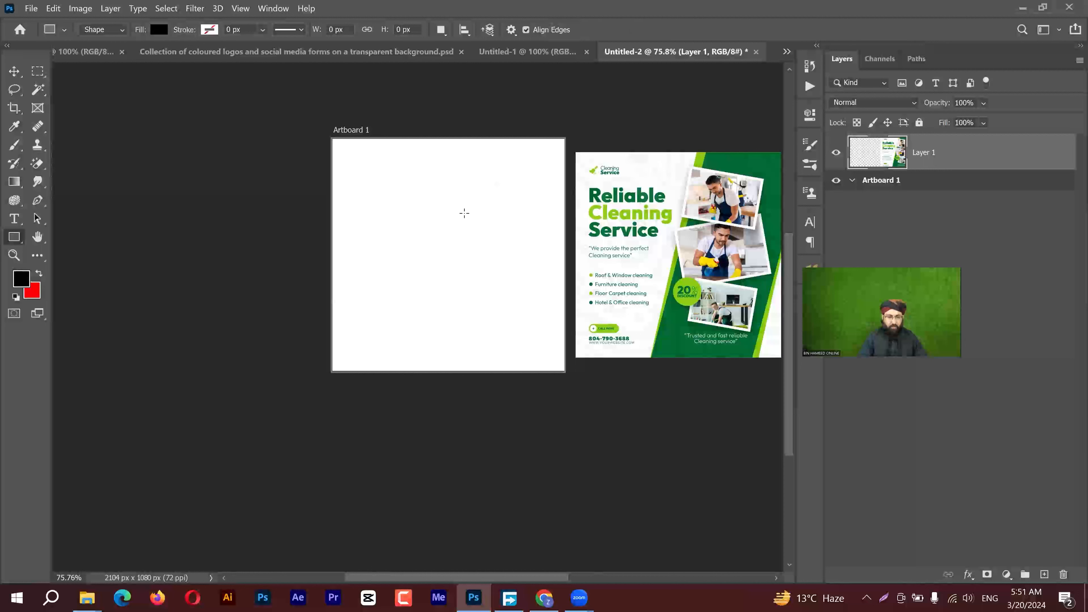
scroll(287, 209, right, 3)
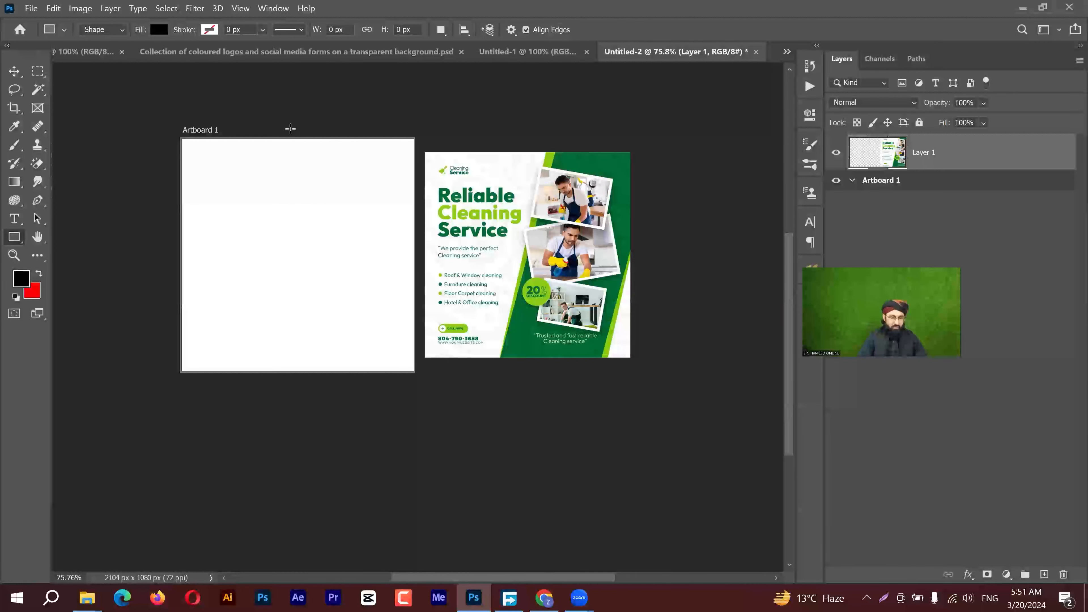
drag(289, 127, 390, 389)
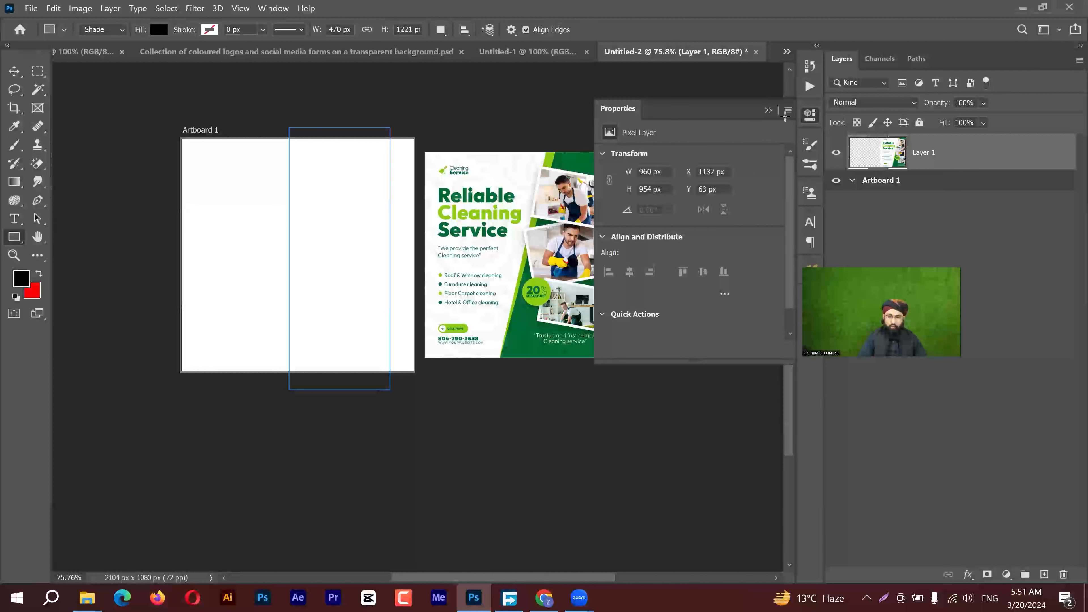
Step: Recolour the black rectangle with the flyer's dark green, 00652f, sampled from the reference image
click(771, 109)
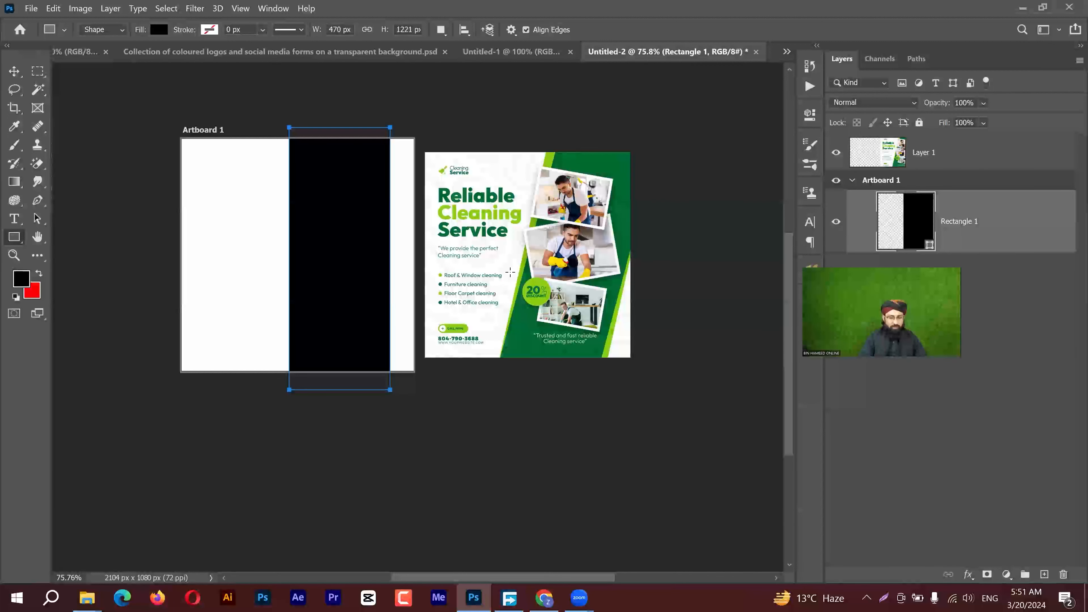
double_click(922, 221)
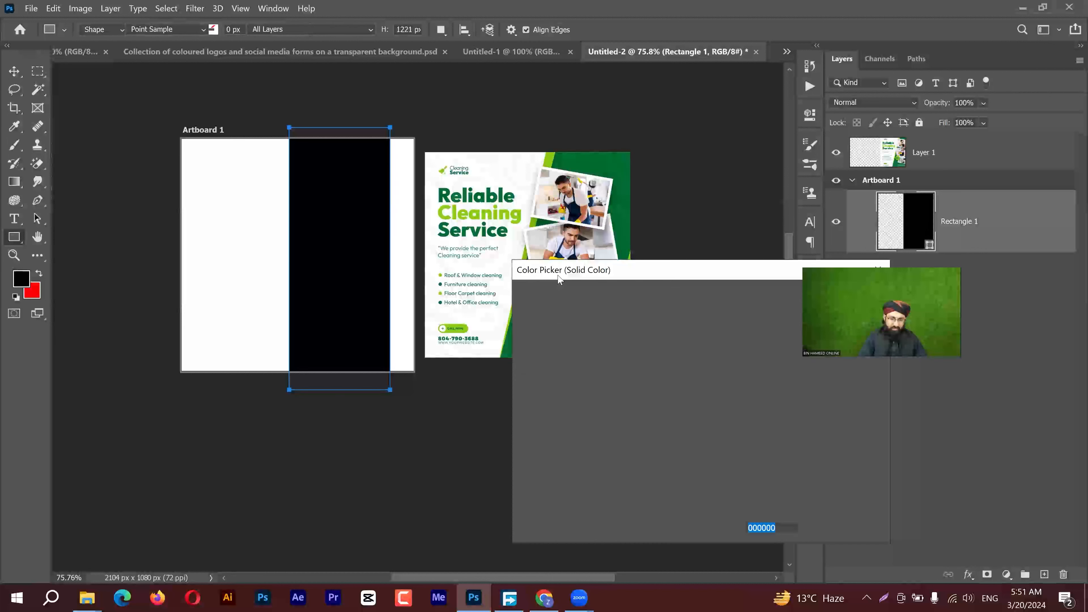
click(528, 340)
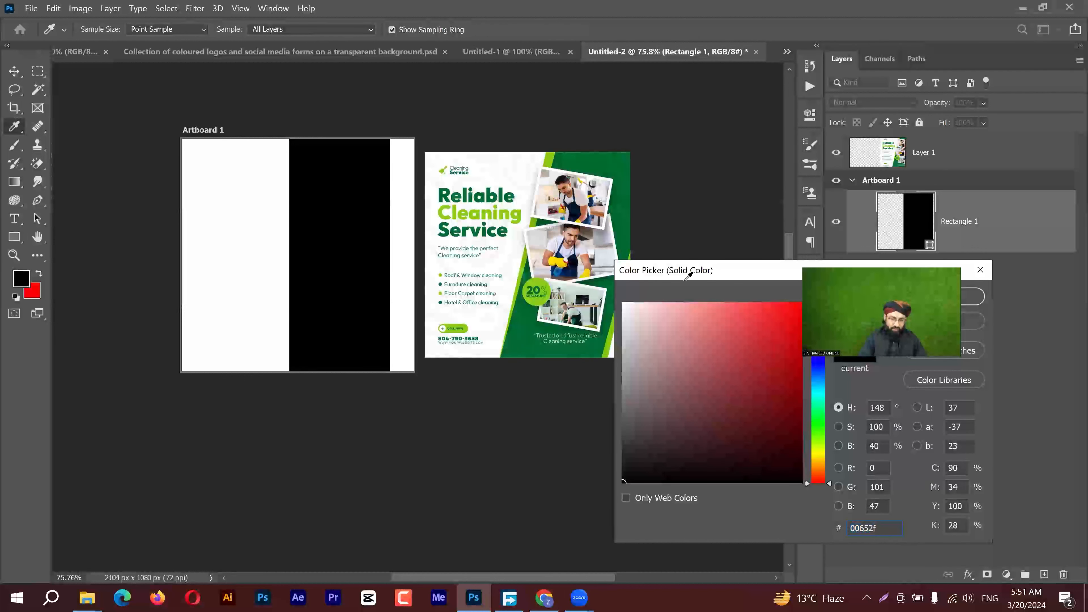
drag(773, 277, 653, 270)
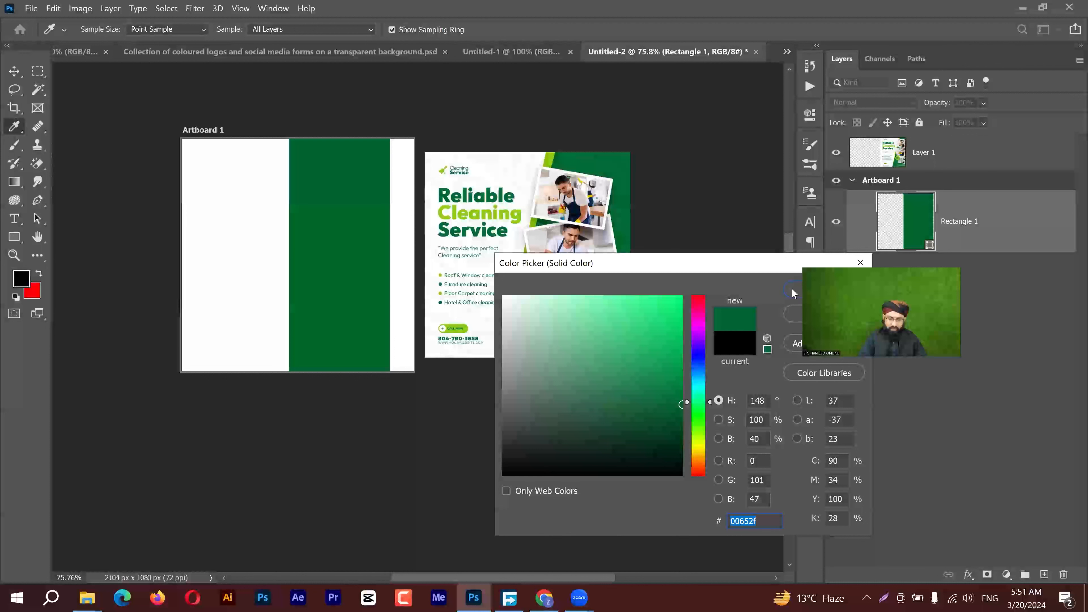
key(Return)
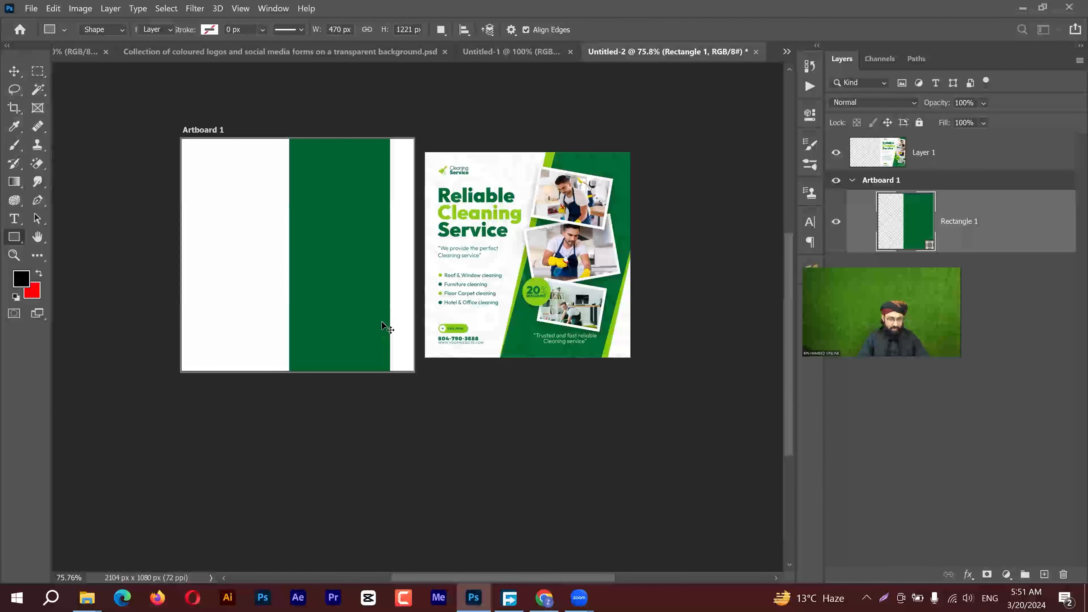
key(v)
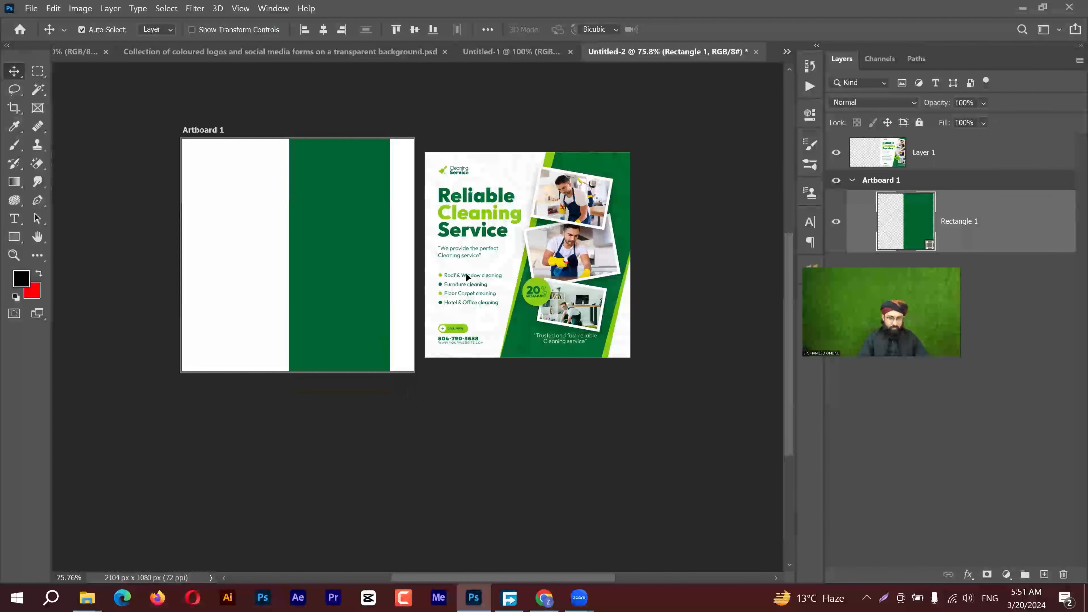
key(ctrl+t)
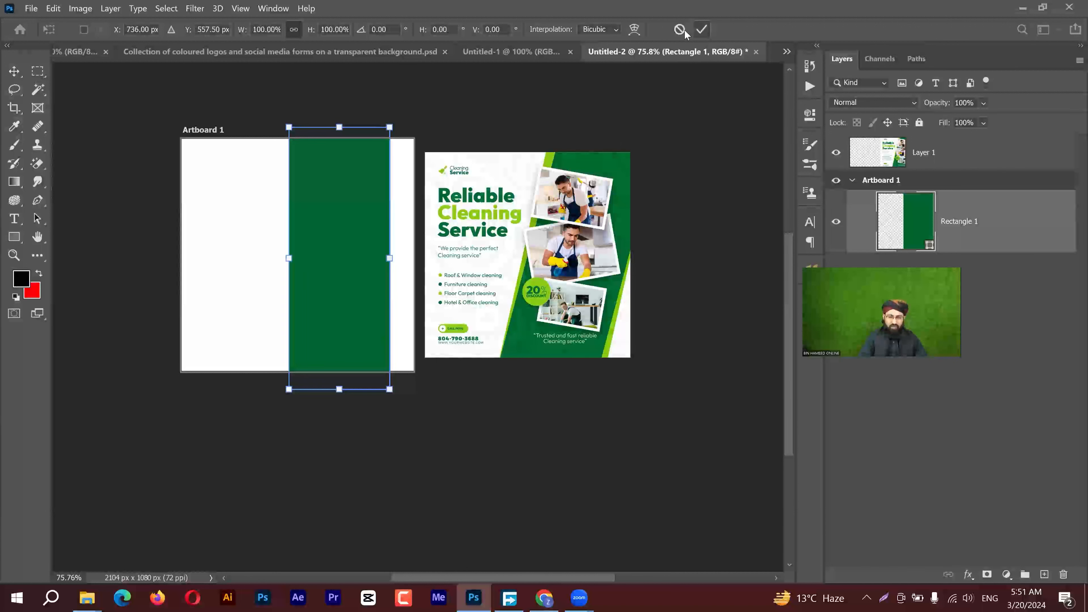
key(Return)
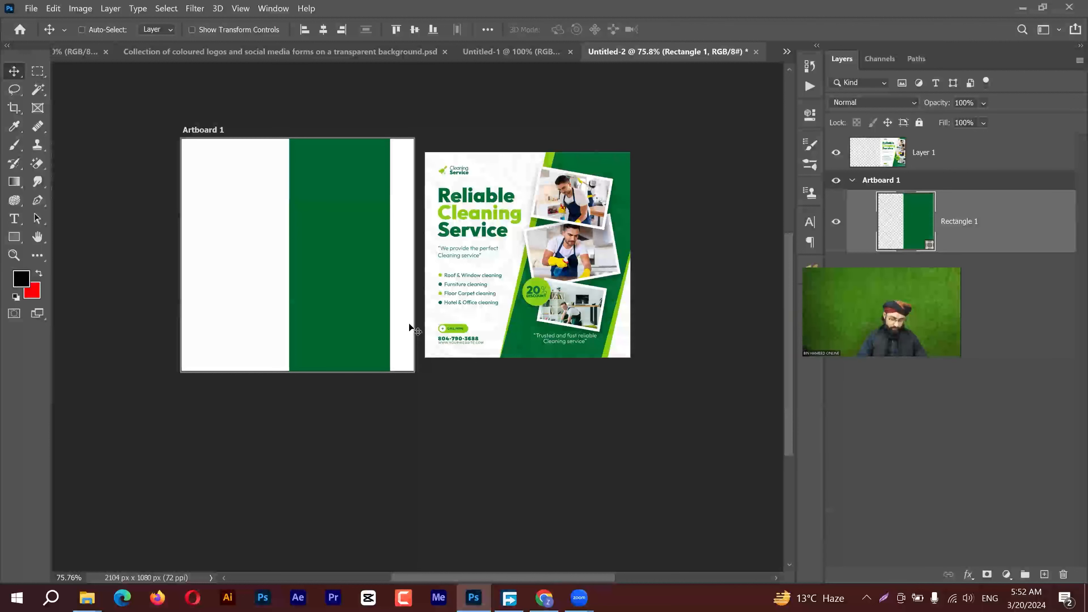
Step: Duplicate the dark green rectangle and recolour the lower one with the flyer's light green, 80c800
key(ctrl)
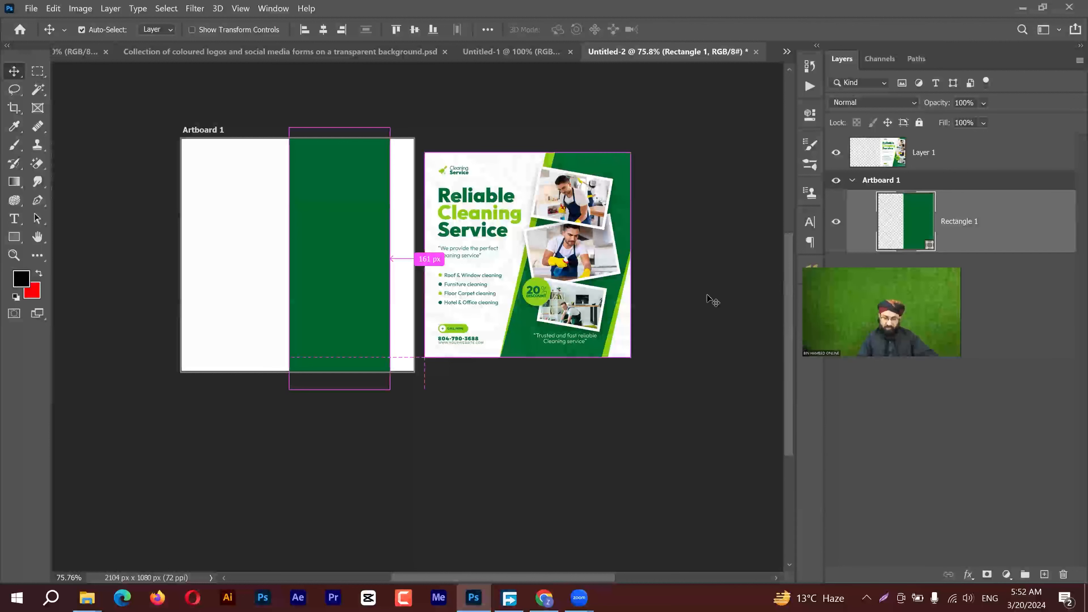
key(ctrl+j)
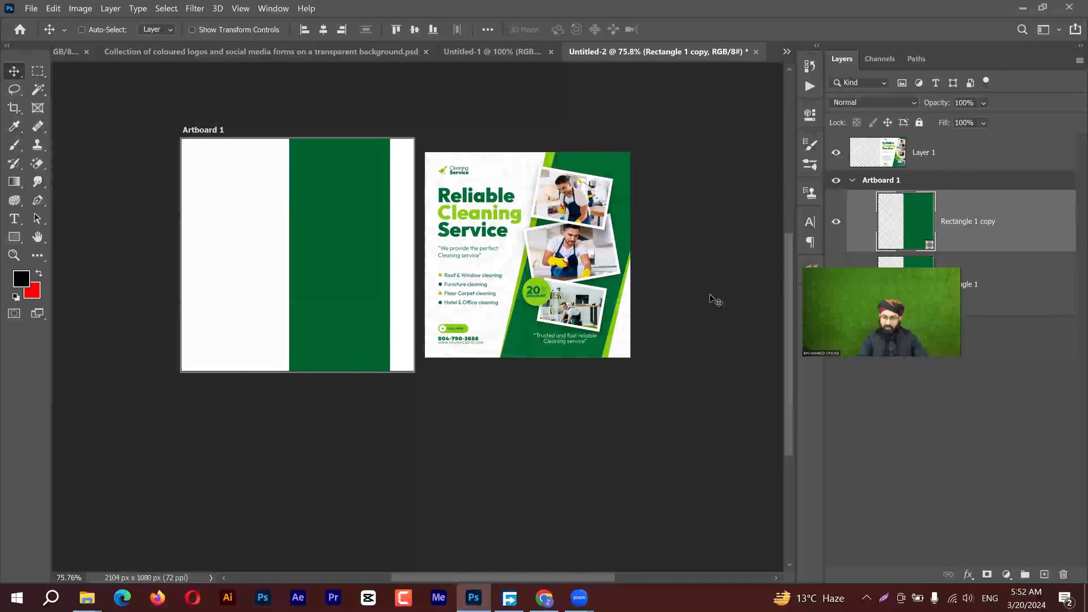
click(892, 296)
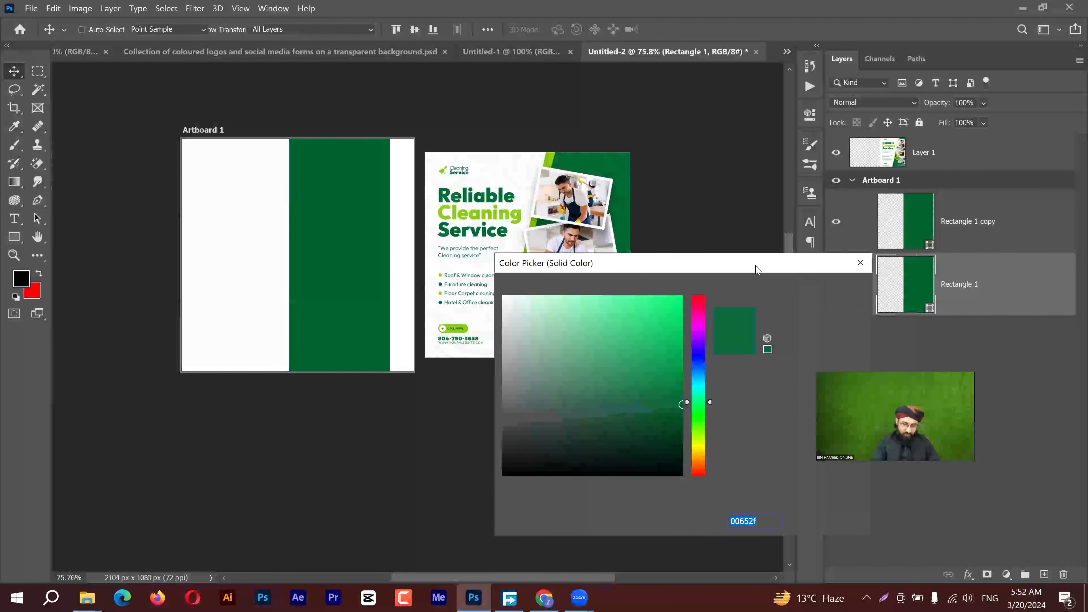
drag(756, 269, 1006, 271)
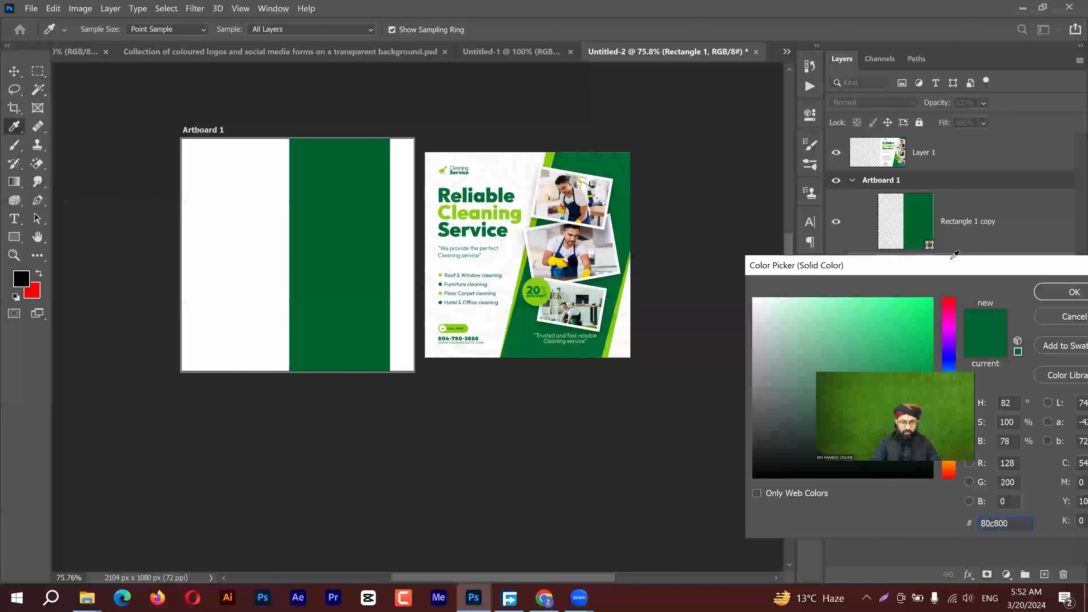
key(Return)
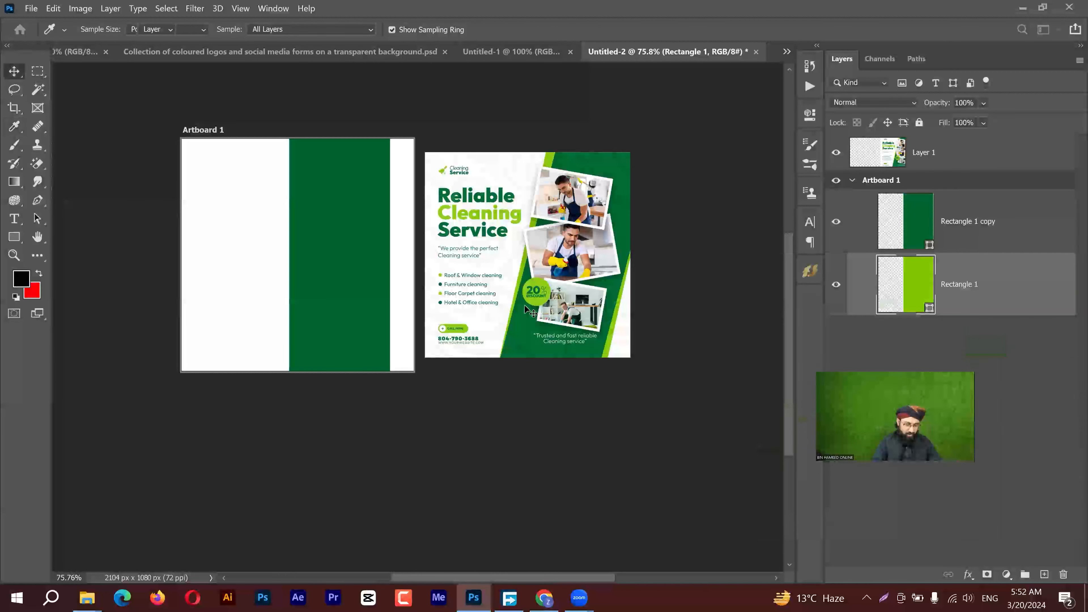
Step: Try scaling the light green rectangle proportionally from its right edge and from its left edge, undoing each attempt
key(v)
key(ctrl+t)
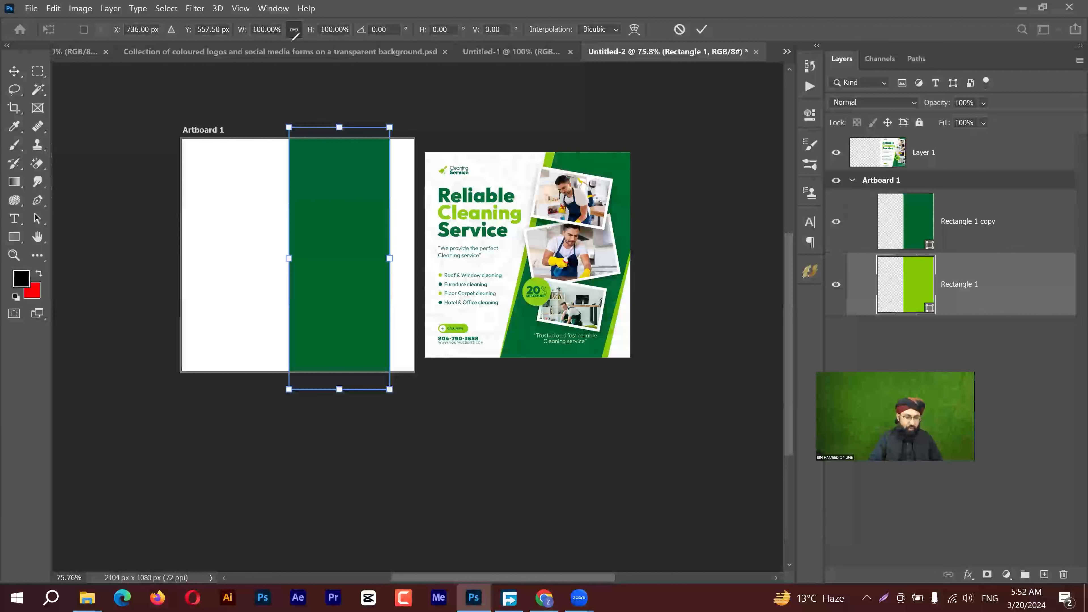
click(293, 30)
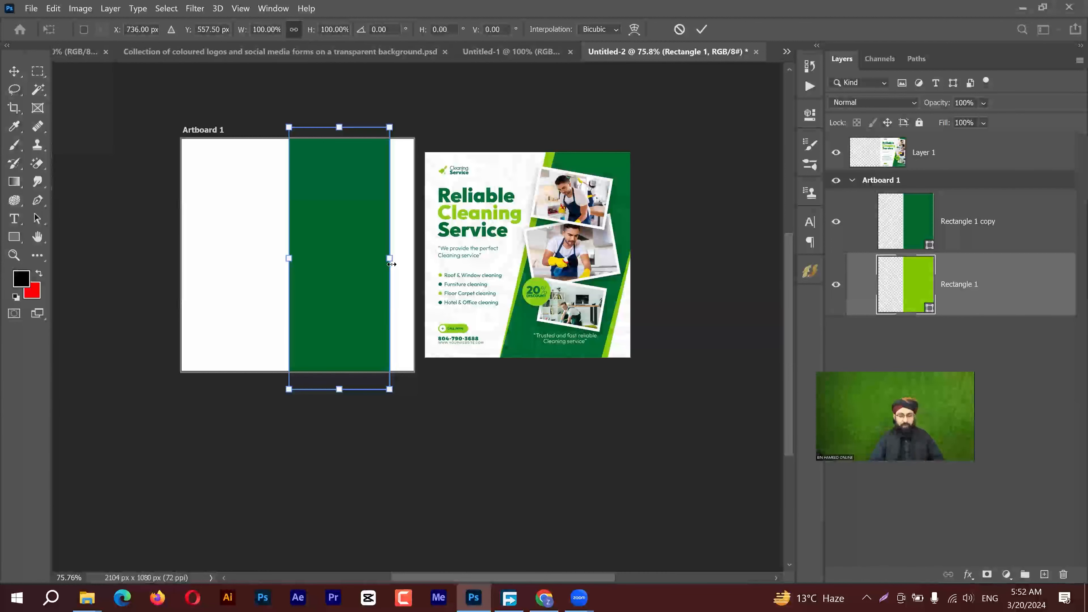
drag(402, 264, 411, 270)
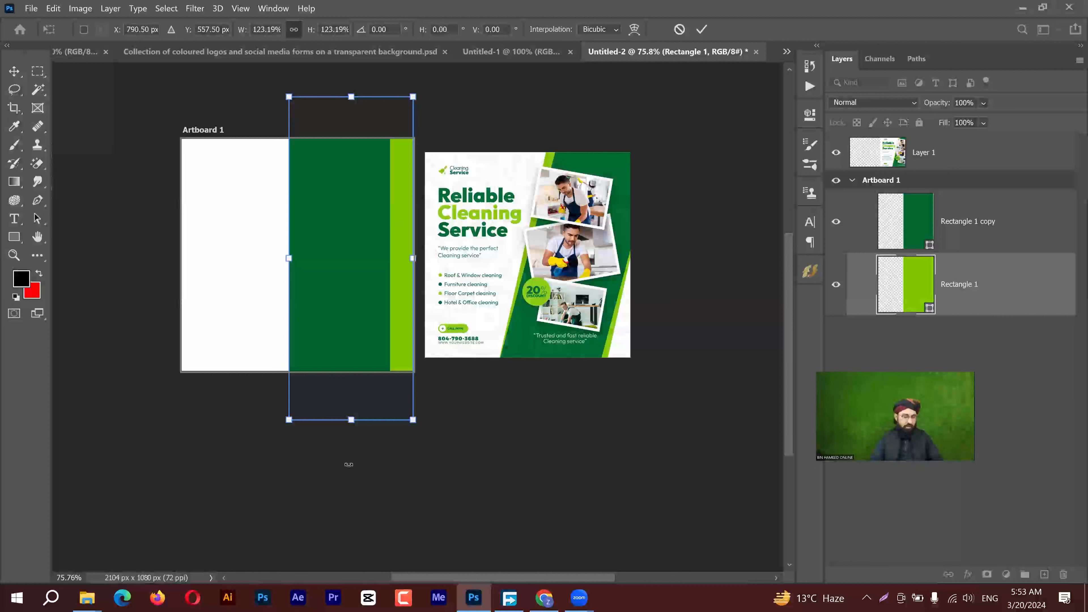
key(ctrl+z)
drag(285, 259, 263, 258)
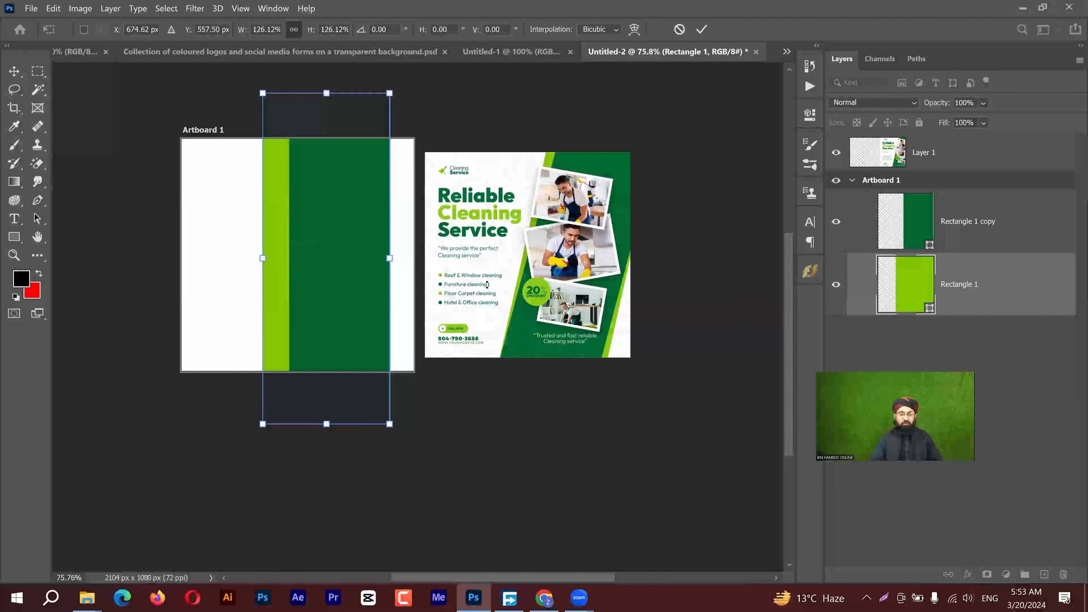
key(ctrl+z)
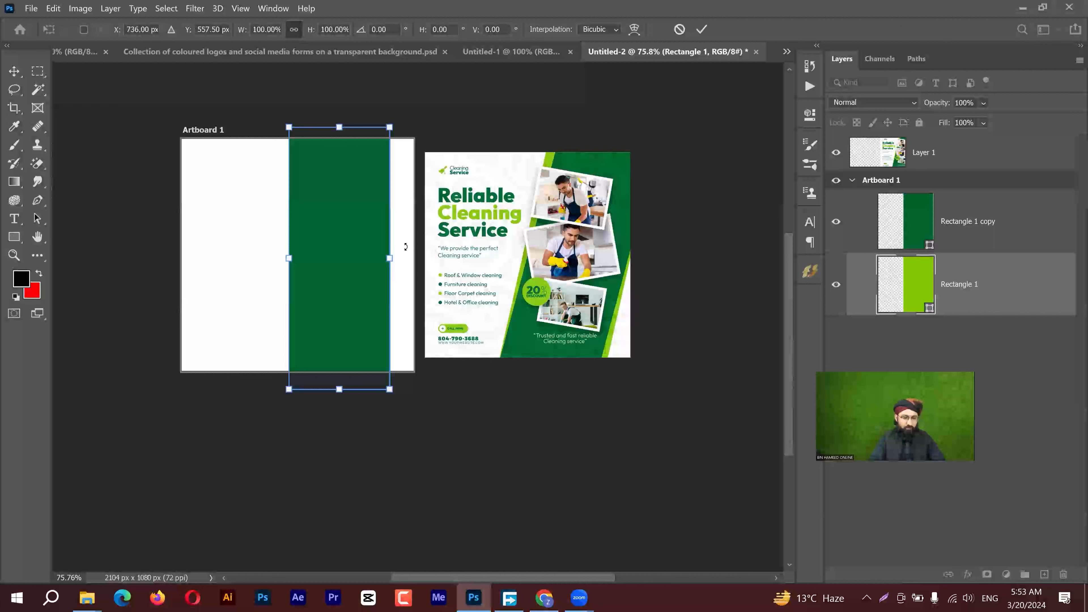
Step: Try widening the light green rectangle from its right edge only and scaling it proportionally about its centre, undoing each attempt
drag(403, 258, 454, 258)
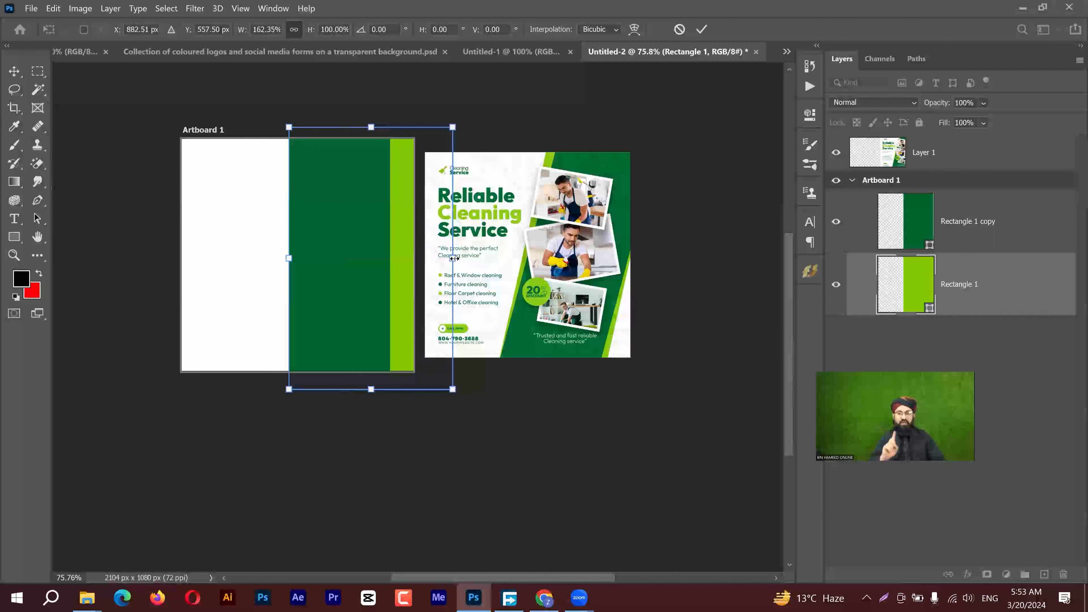
key(ctrl+z)
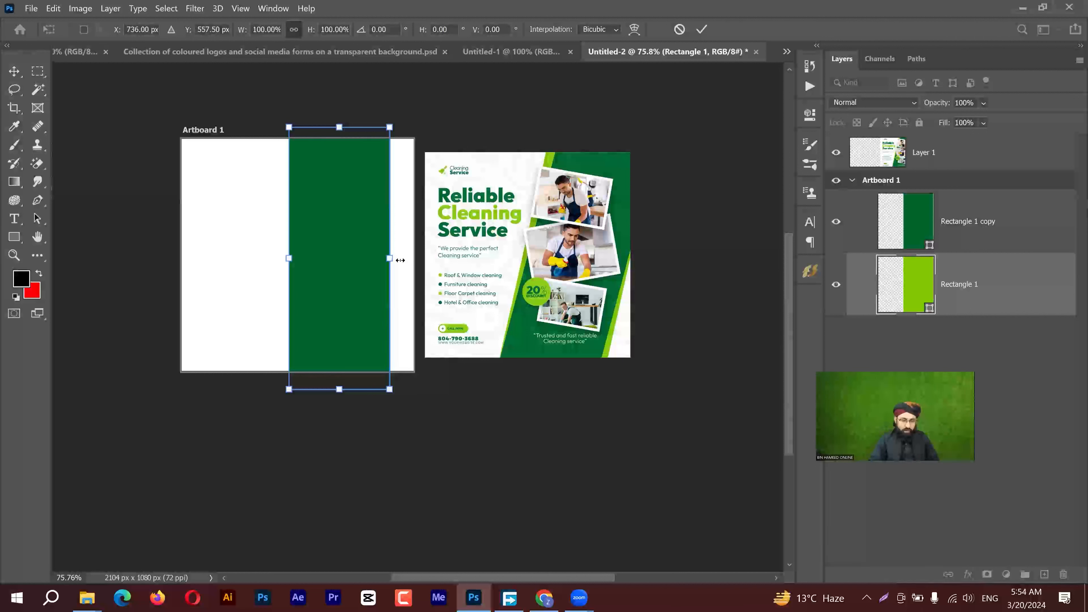
drag(421, 262, 421, 262)
key(ctrl+z)
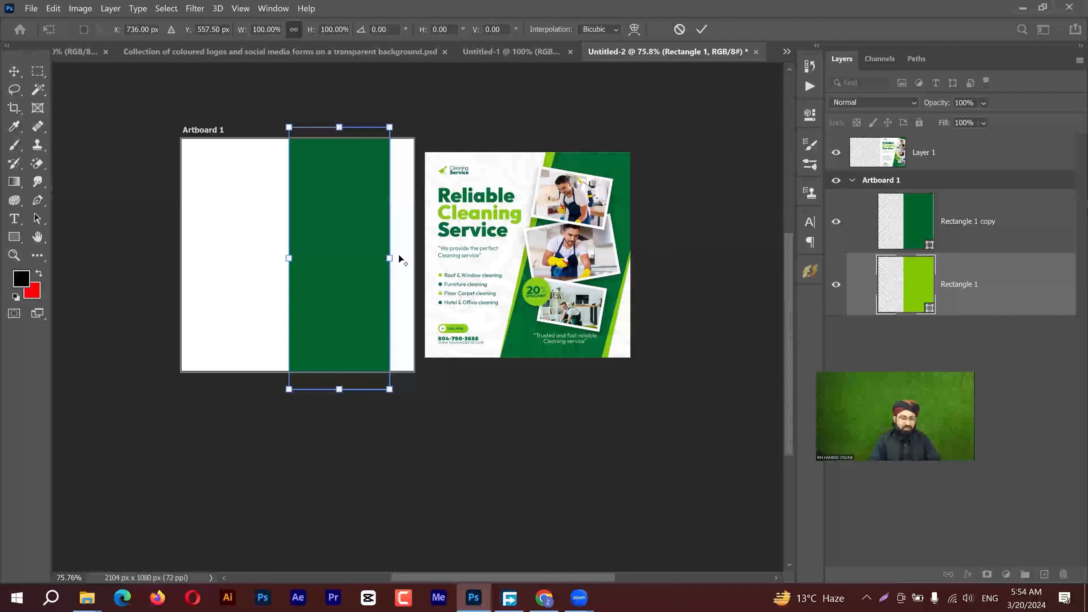
drag(398, 258, 417, 263)
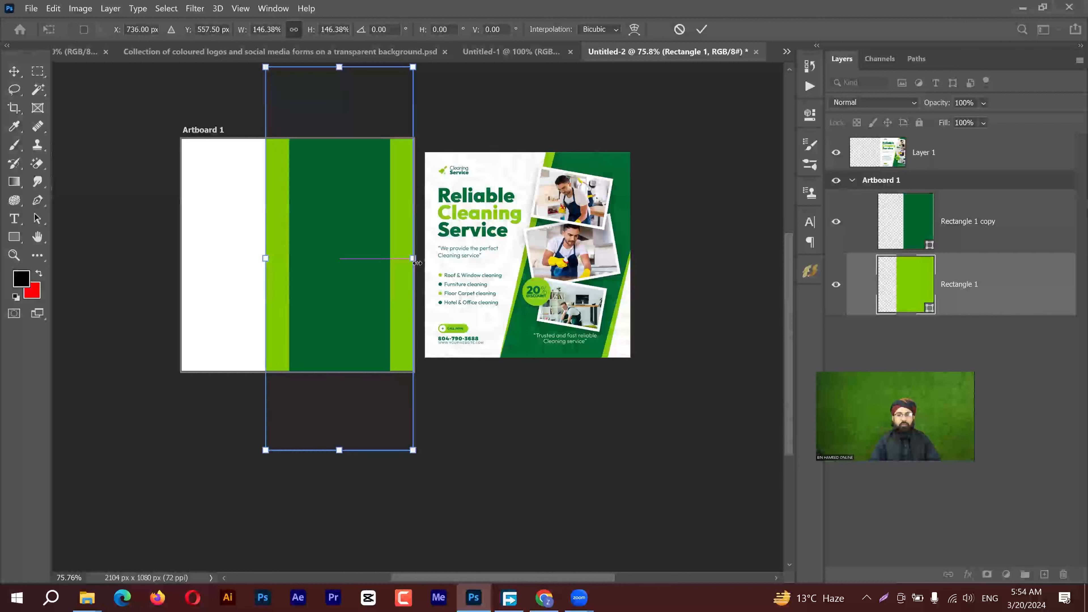
key(ctrl+z)
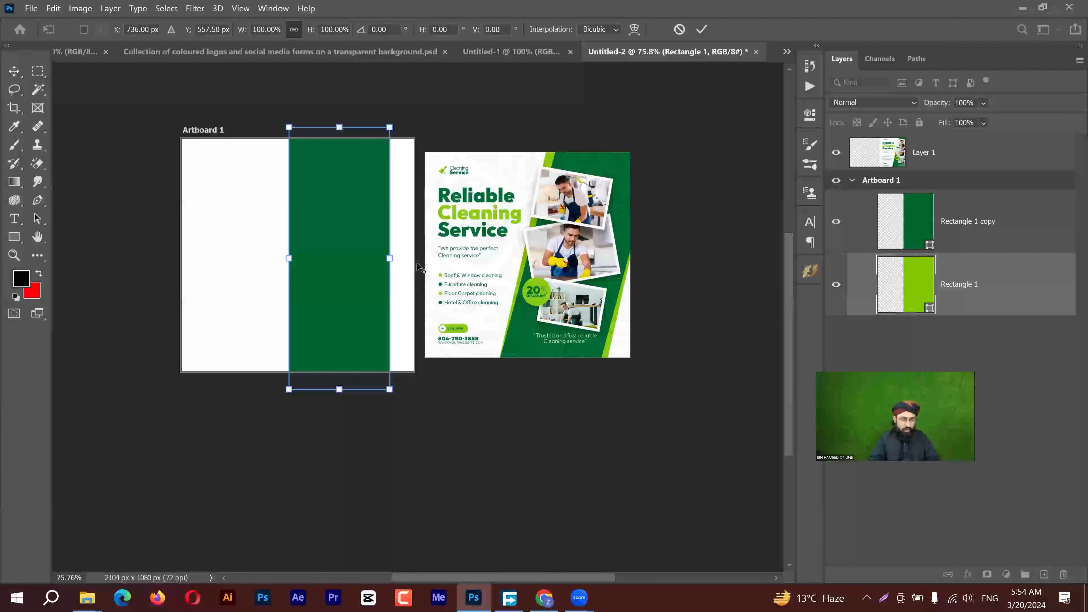
Step: Widen the light green rectangle symmetrically about its centre, keeping its height, to leave a narrow strip on each side of the dark green one
drag(389, 258, 432, 259)
key(ctrl+z)
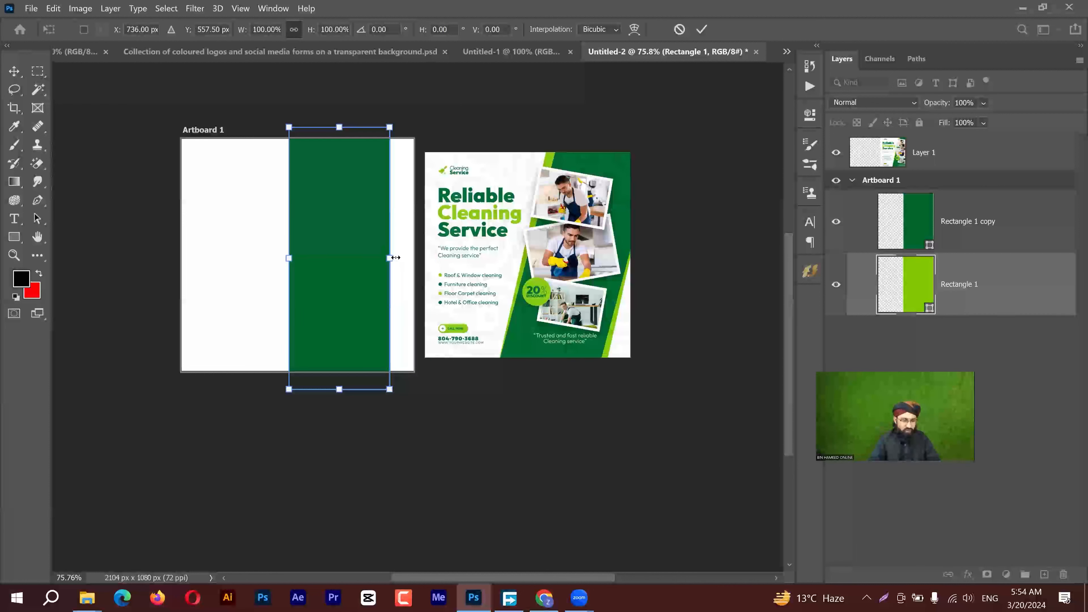
drag(398, 257, 399, 257)
click(699, 30)
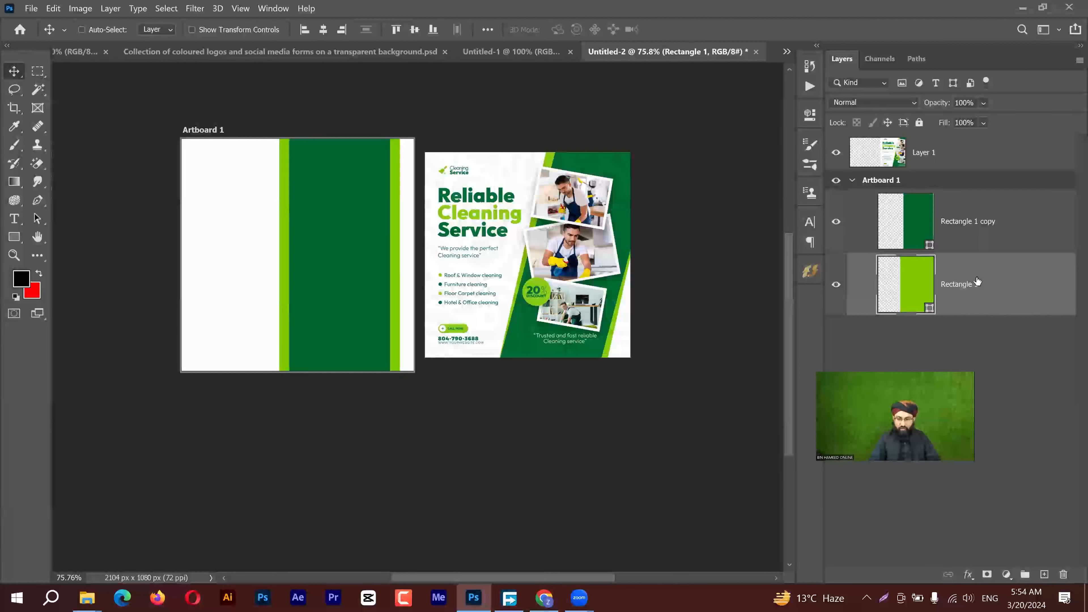
Step: Rotate both rectangles together by 15 degrees clockwise
ctrl+click(978, 236)
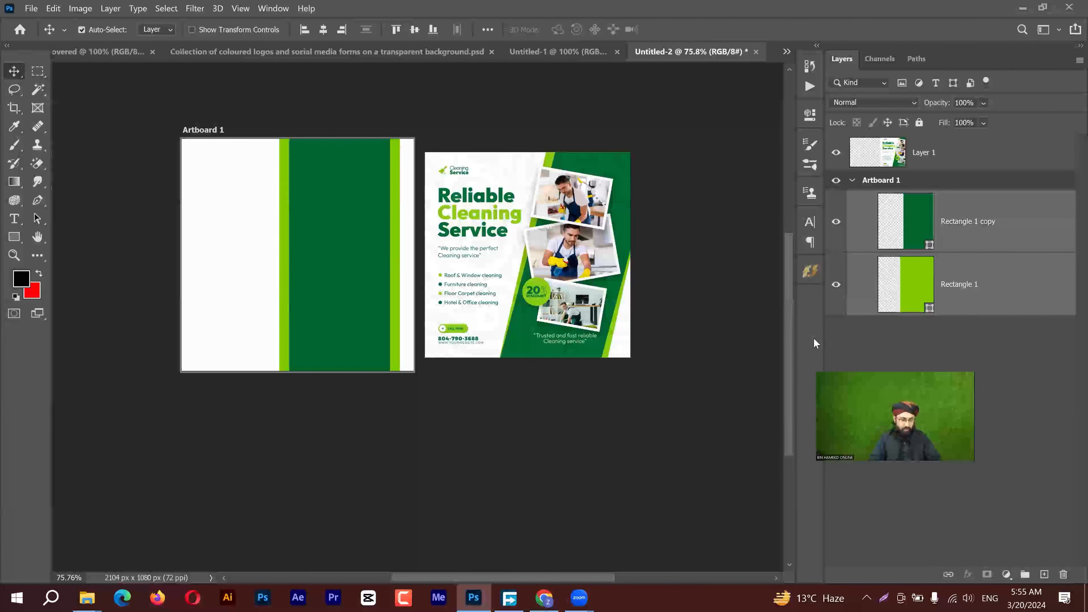
key(ctrl+t)
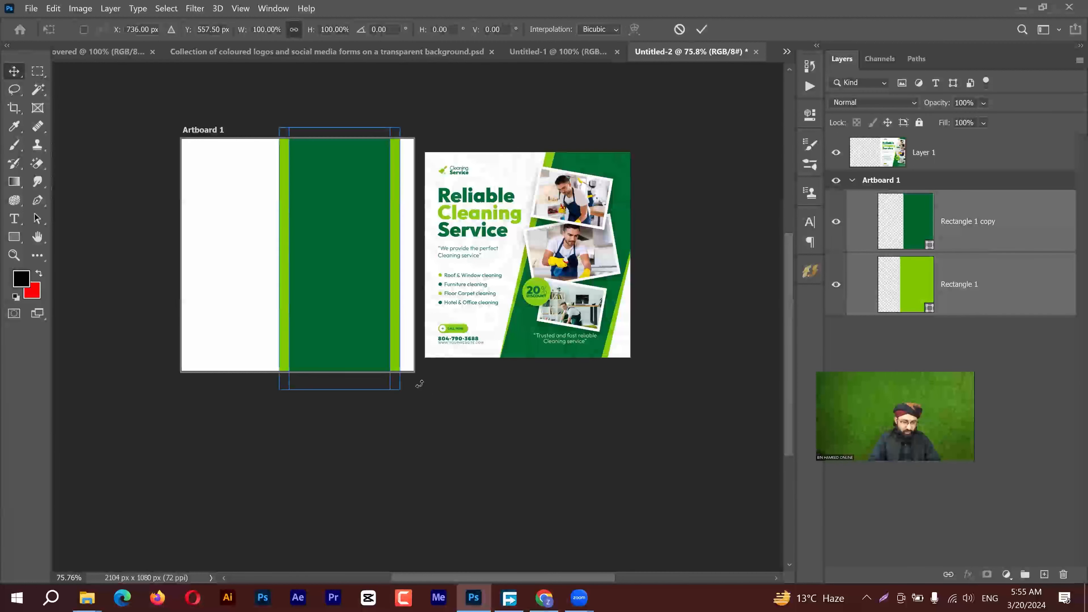
drag(410, 388, 391, 445)
click(701, 30)
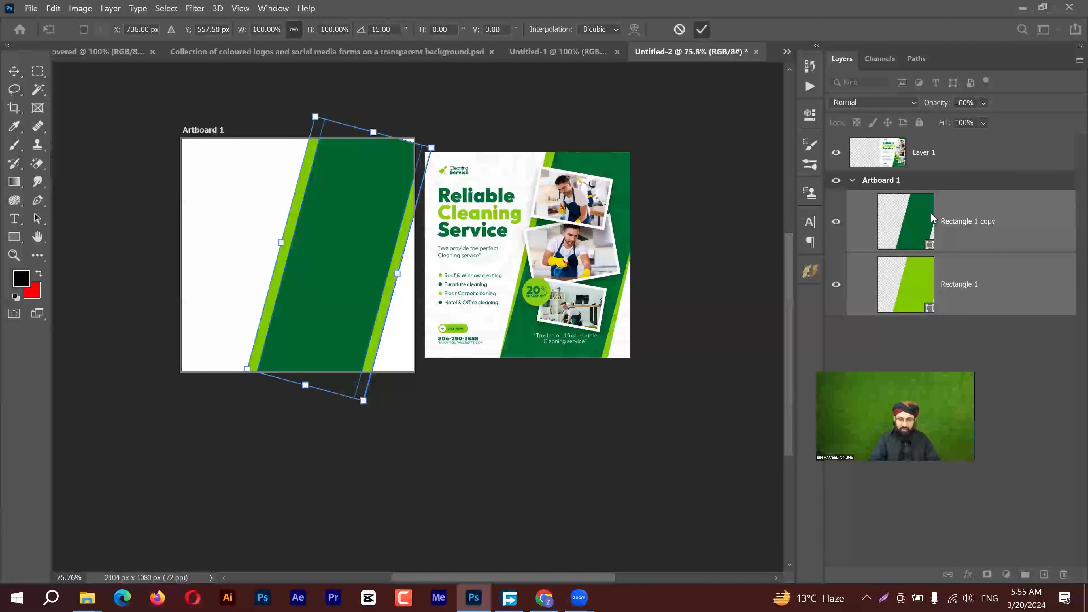
Step: Rotate only the dark green rectangle about 4 degrees further clockwise to make the light green strips taper
click(961, 229)
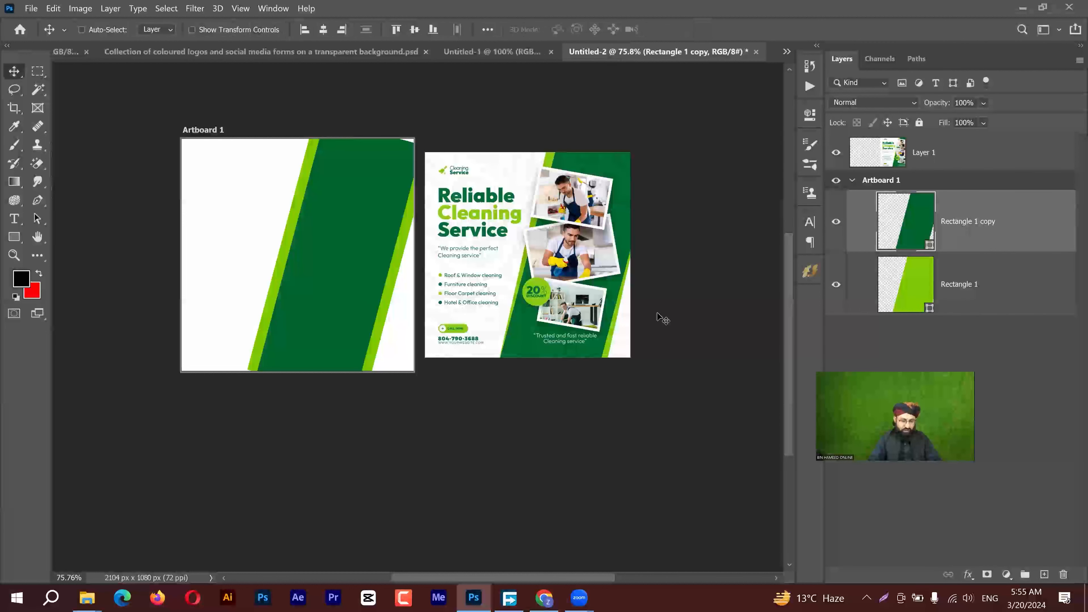
key(ctrl+t)
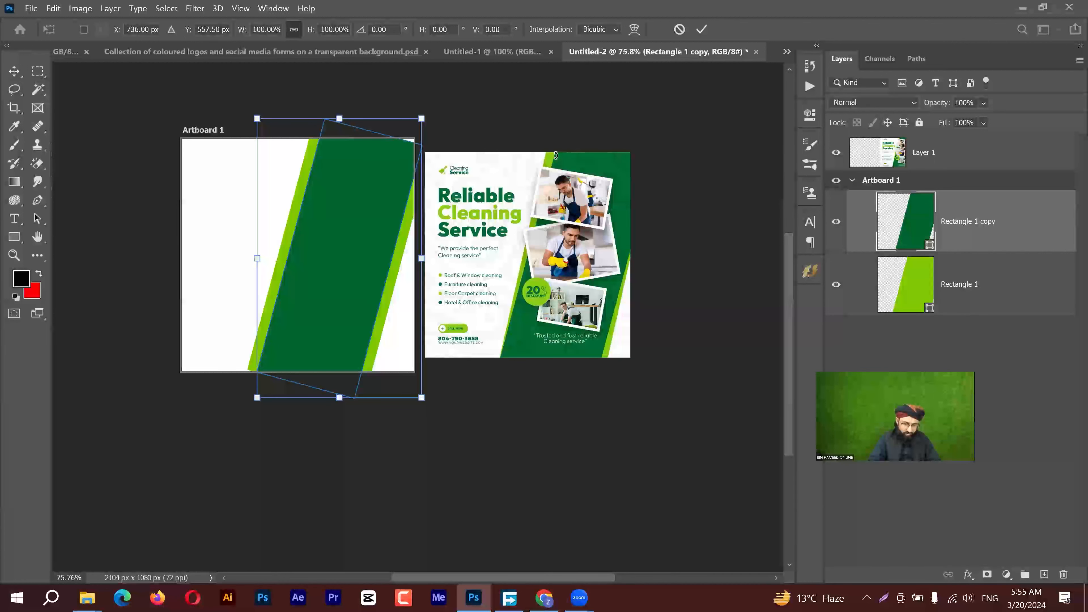
drag(458, 400, 444, 404)
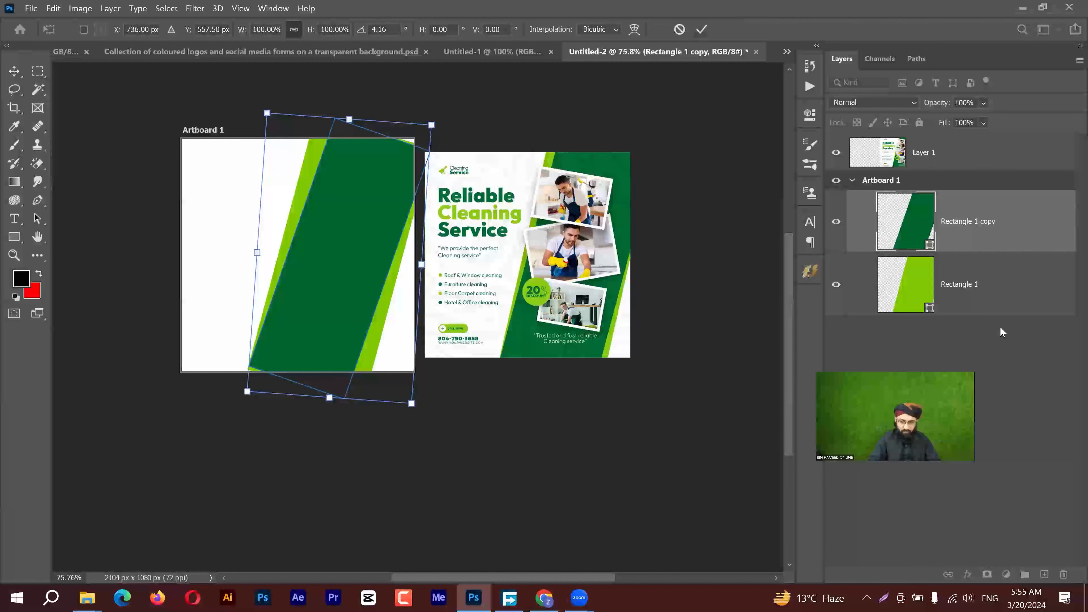
key(Return)
Step: Scale both rectangles together to about 104% around their centre to cover the artboard's top and bottom edges
shift+click(978, 288)
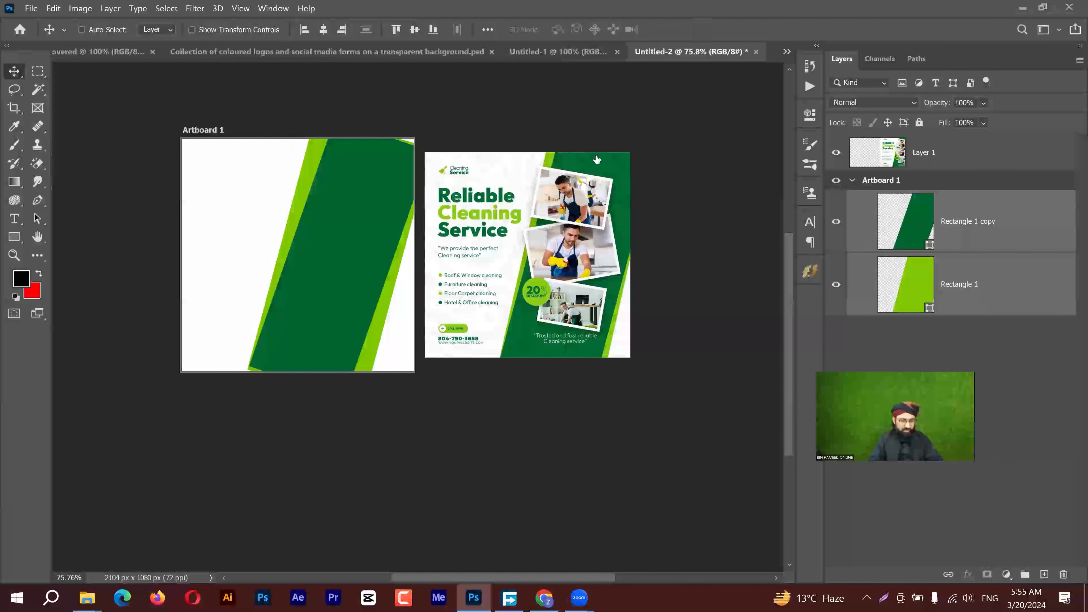
key(ctrl+t)
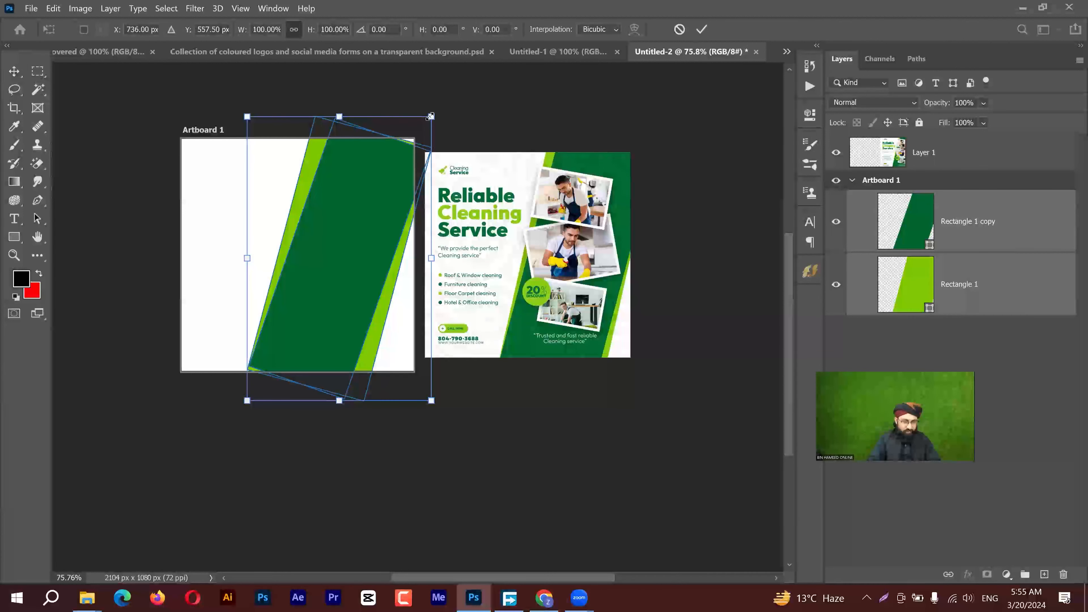
drag(437, 113, 441, 107)
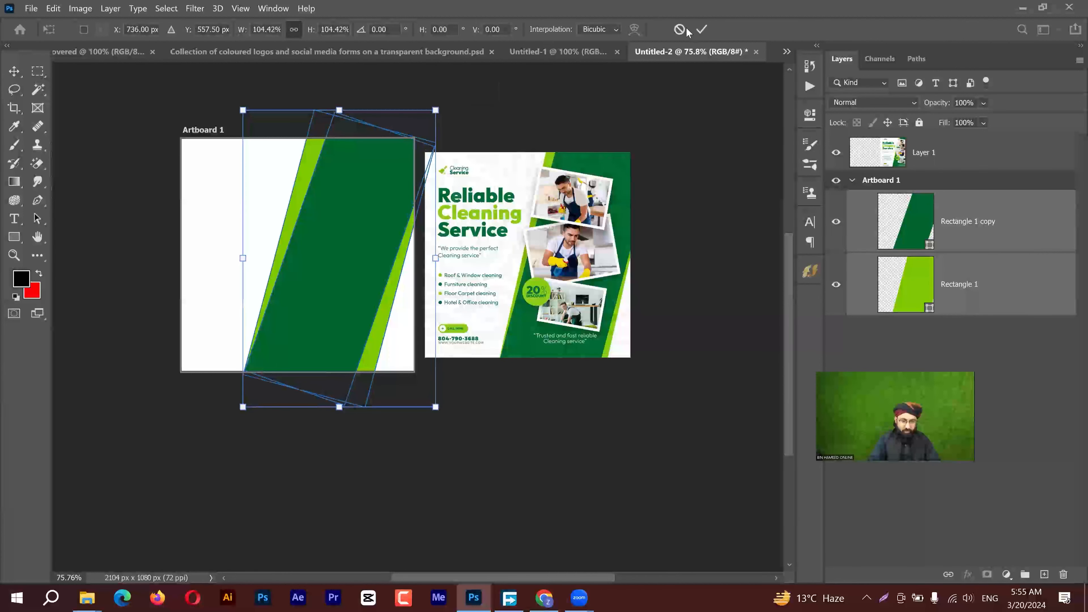
key(Return)
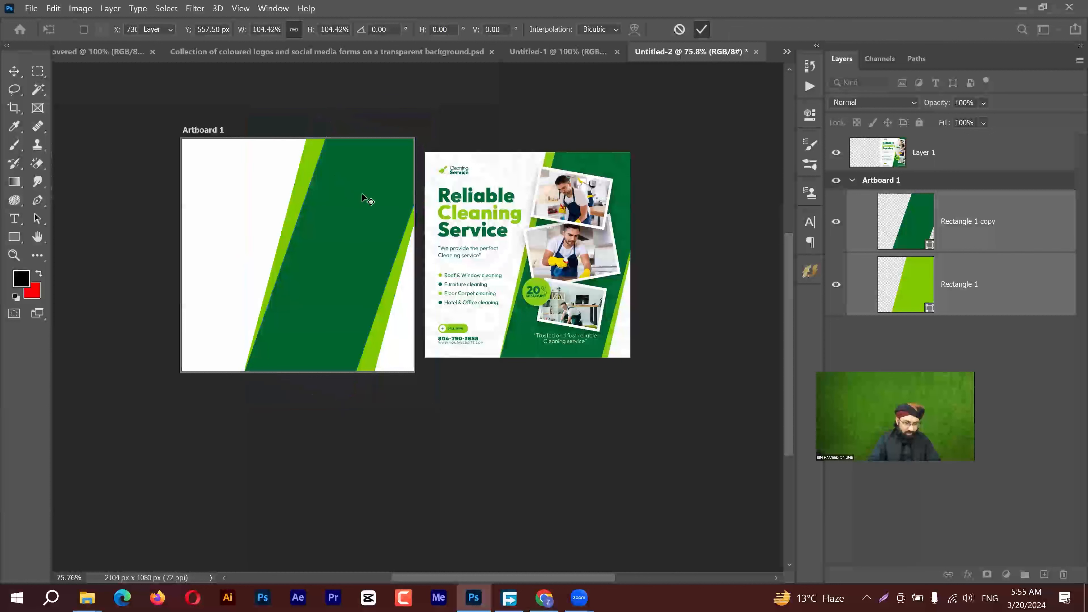
Step: Shift both slanted rectangles slightly right and scale them together to about 103%, extending their lower-left corner past the artboard's bottom edge
drag(366, 289, 373, 292)
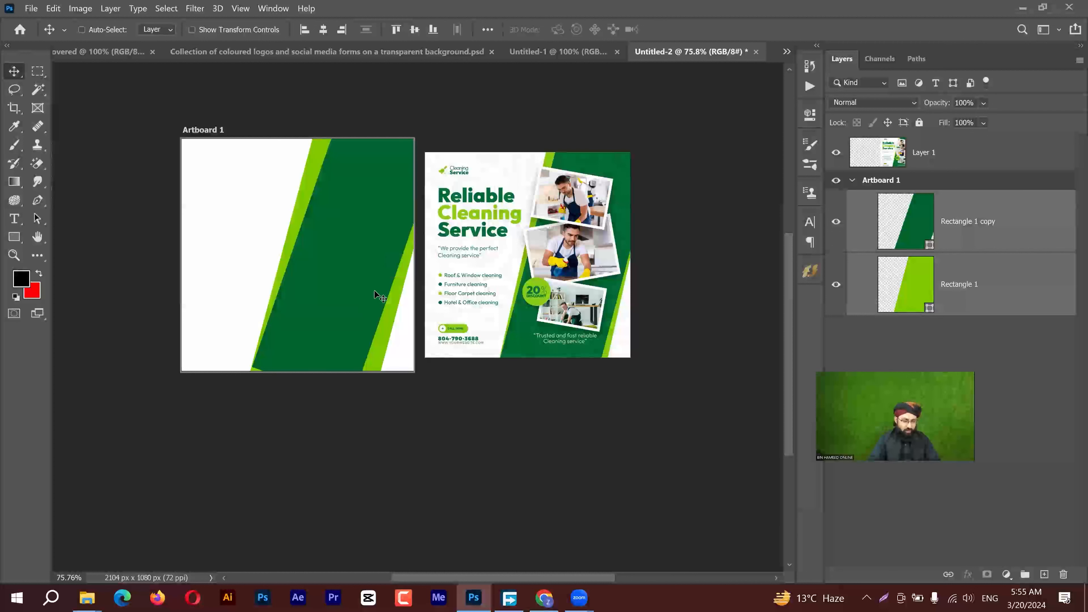
key(ctrl)
key(ctrl+t)
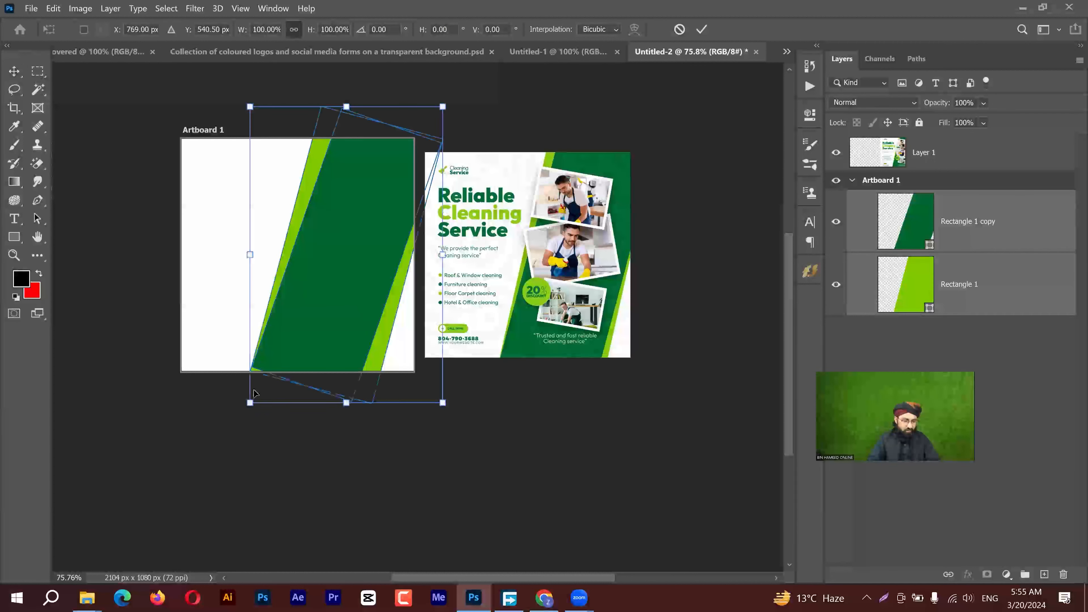
drag(245, 412, 240, 419)
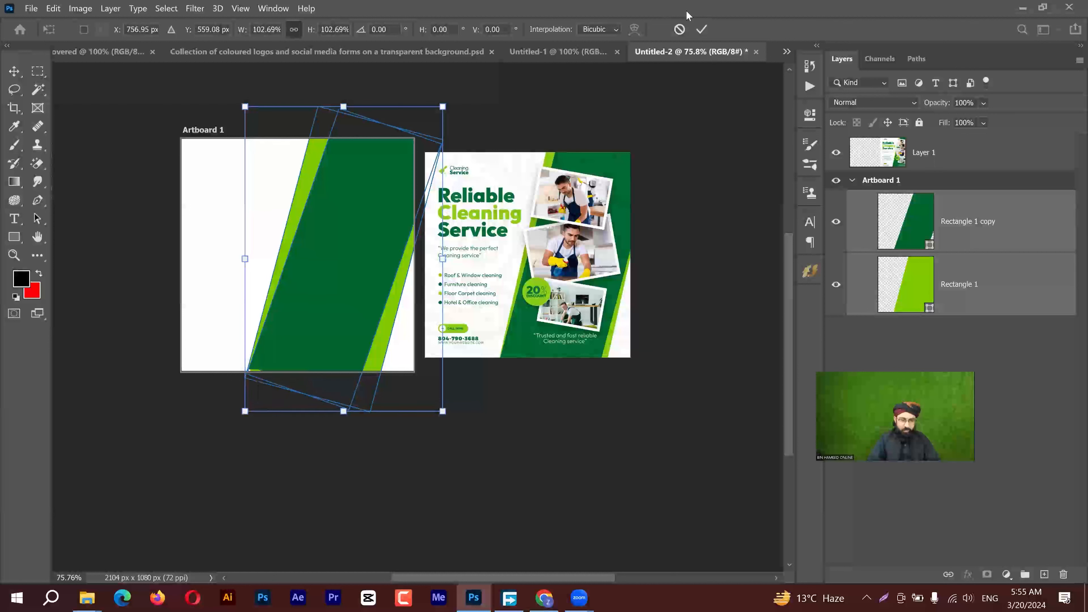
key(Return)
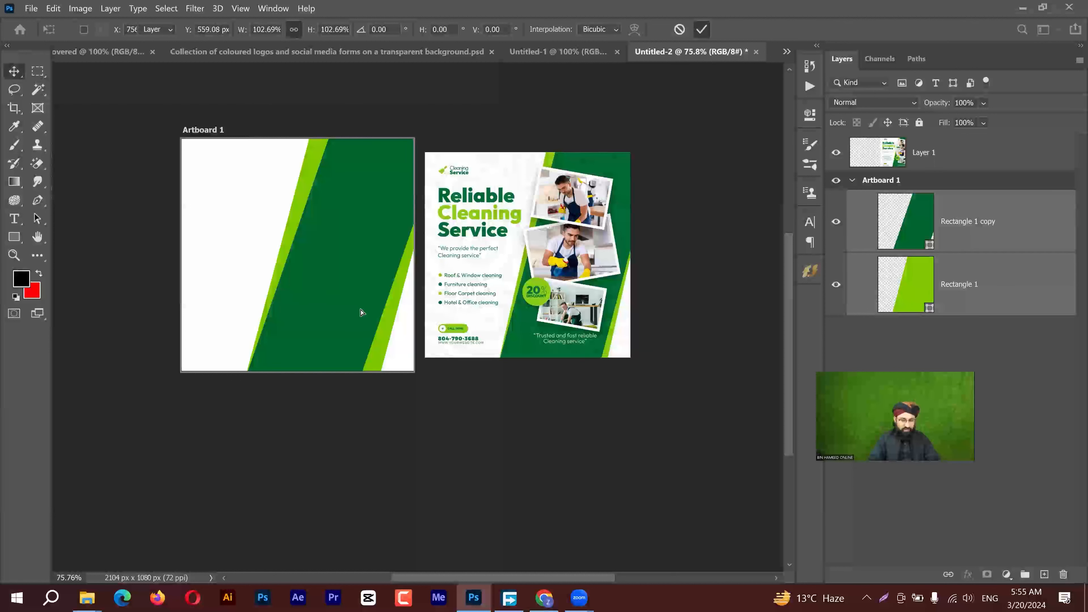
drag(361, 308, 364, 308)
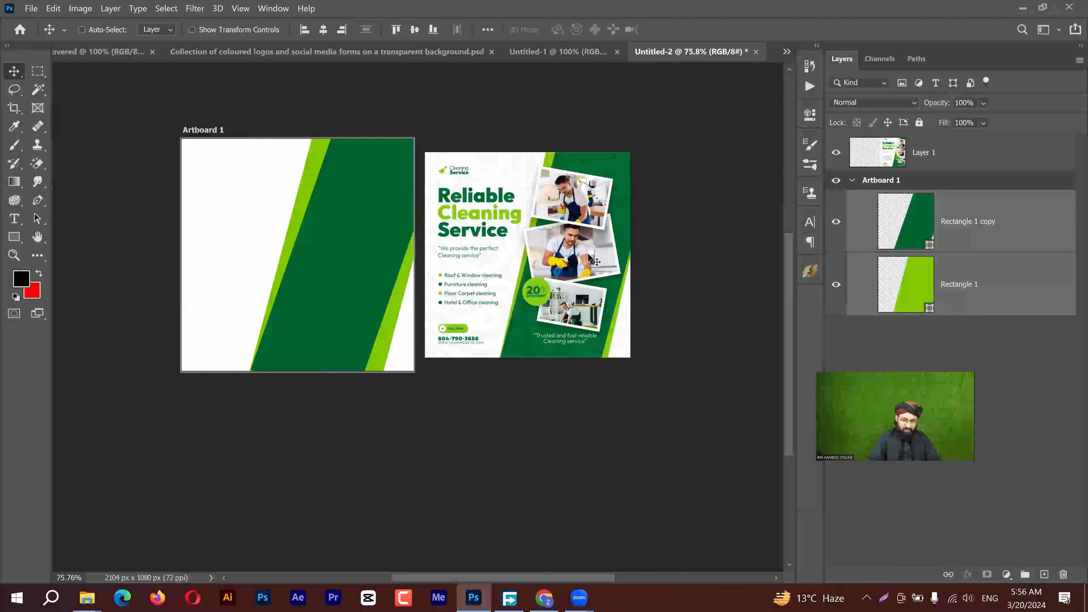
Step: Draw a rectangle about 514 x 304 px across the middle of the artboard and fill it with black
click(15, 237)
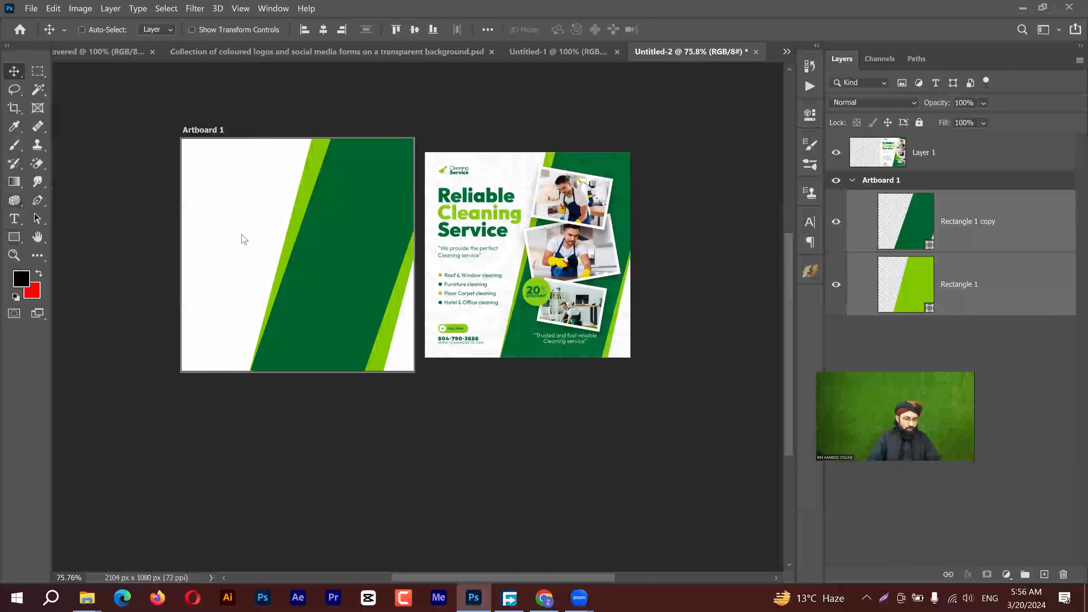
drag(249, 209, 359, 274)
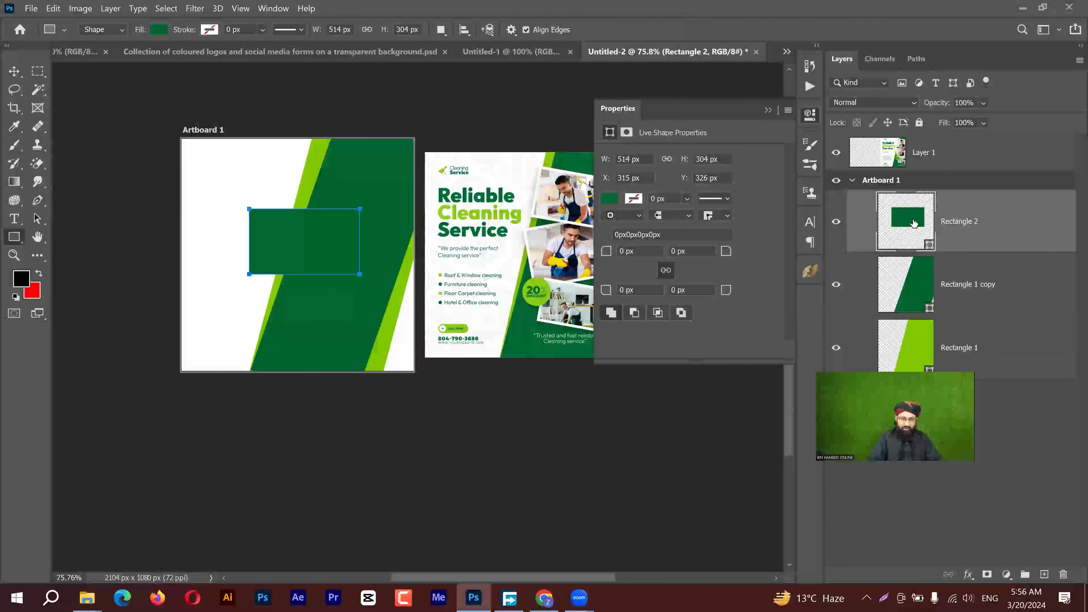
double_click(907, 230)
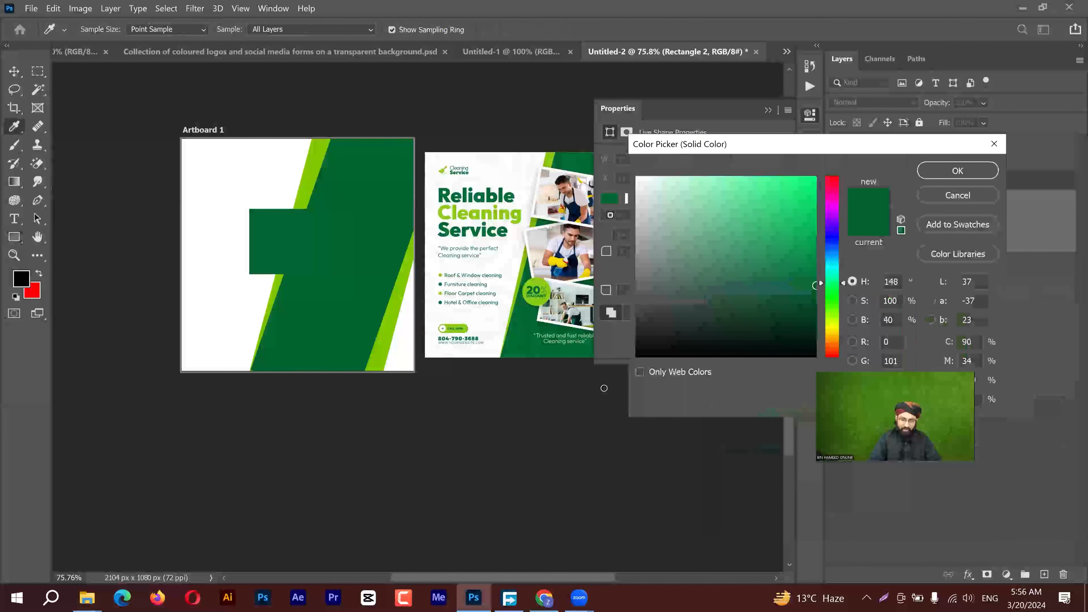
drag(697, 327, 816, 249)
click(939, 171)
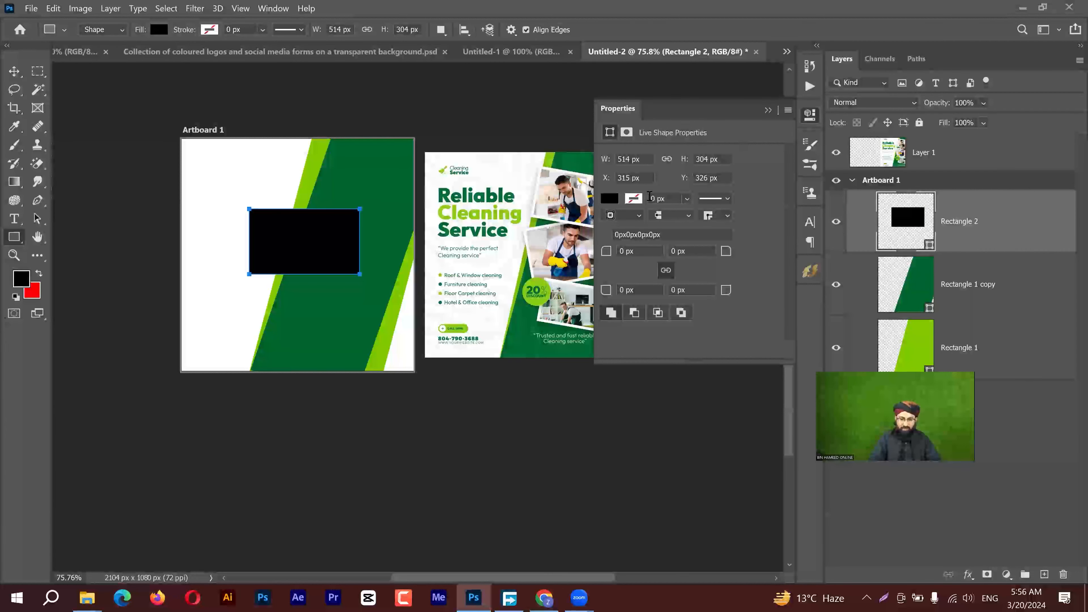
Step: Give the black rectangle a white stroke of 24 px
click(634, 199)
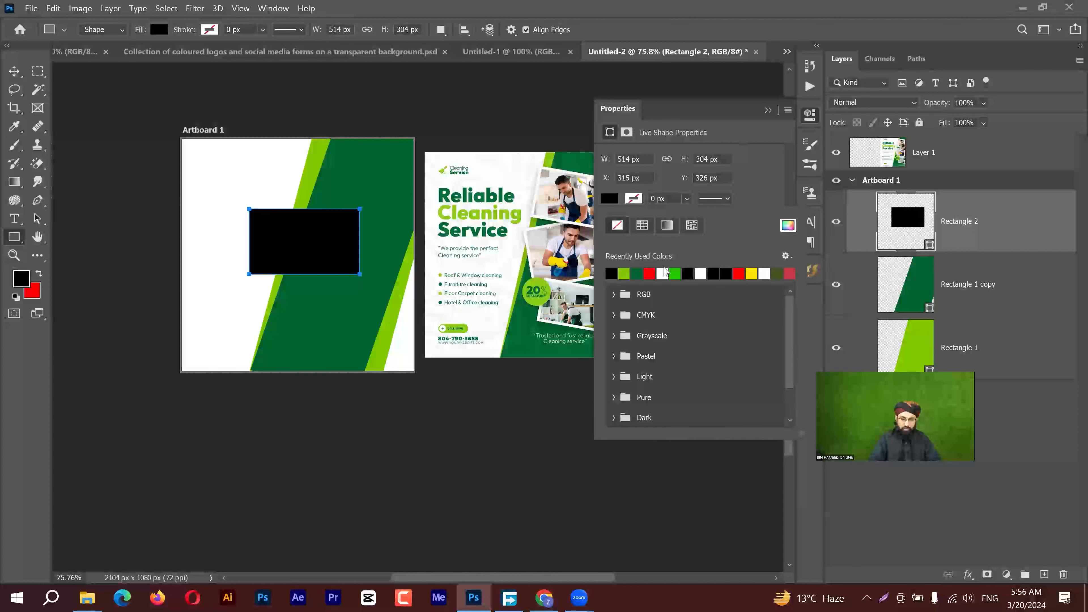
click(768, 113)
drag(192, 31, 202, 34)
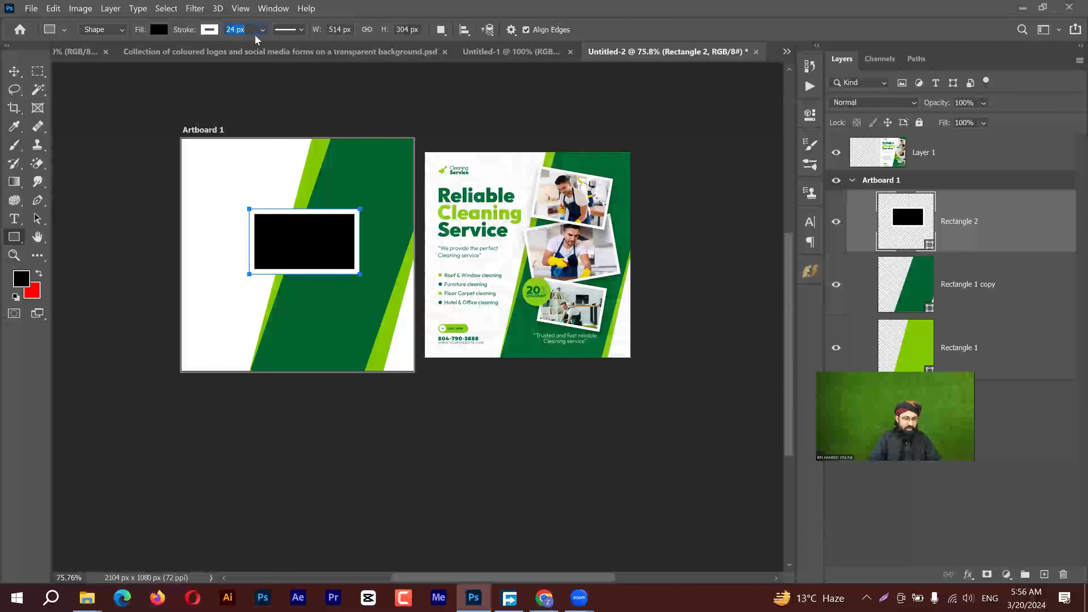
Step: Align the white stroke to the outside of the black rectangle and move the frame down and right over the green band
click(303, 30)
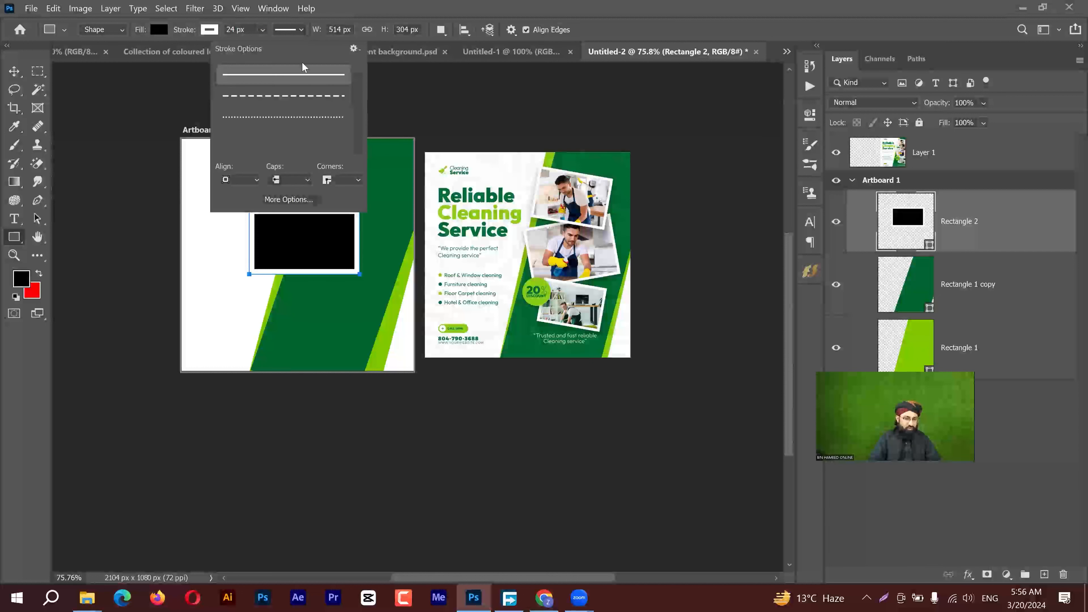
click(249, 180)
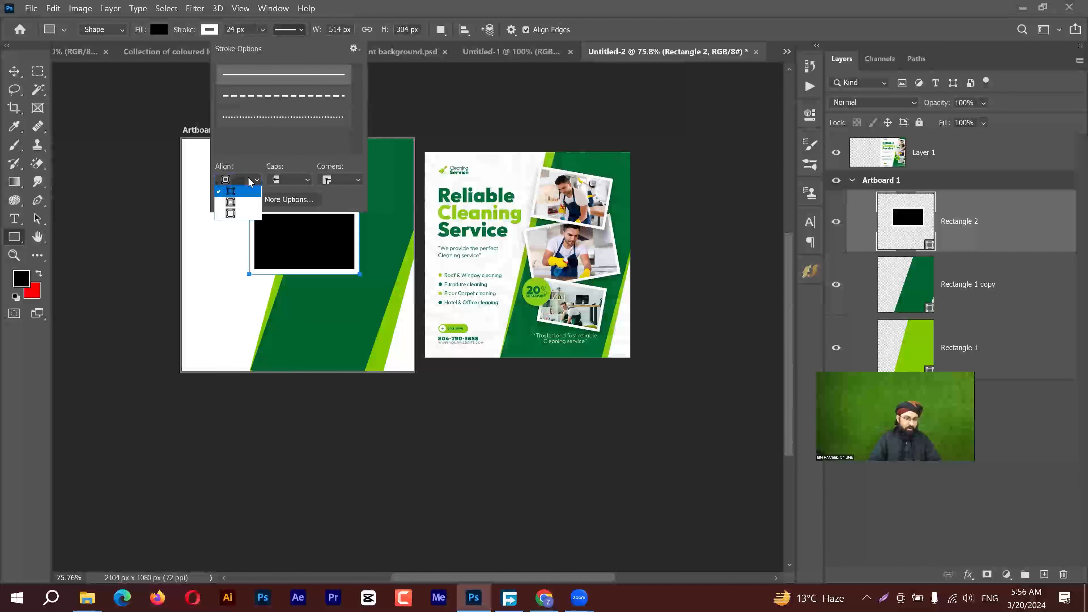
click(240, 213)
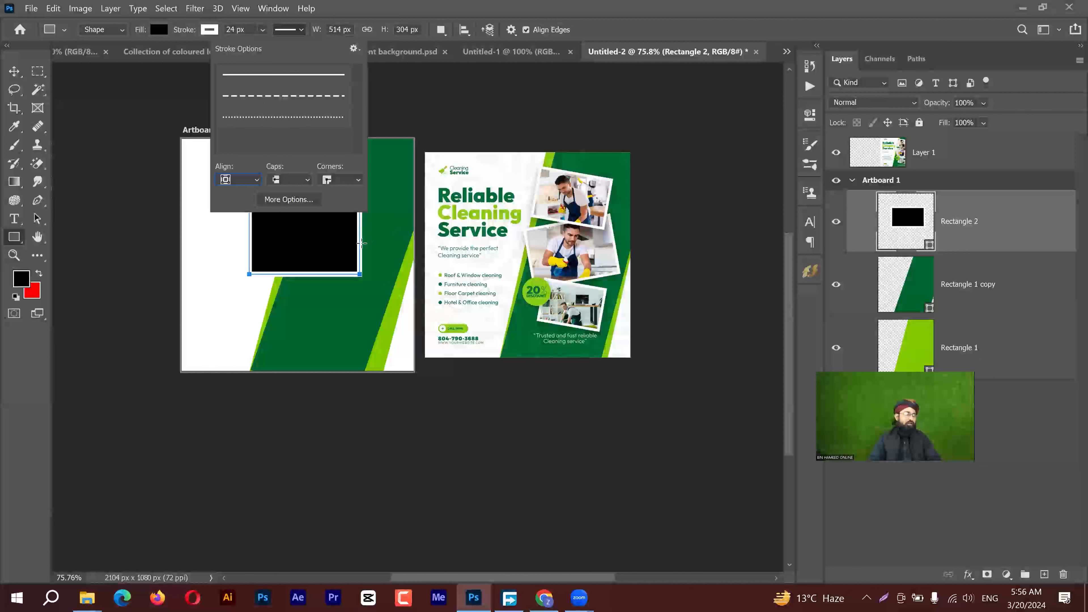
click(243, 181)
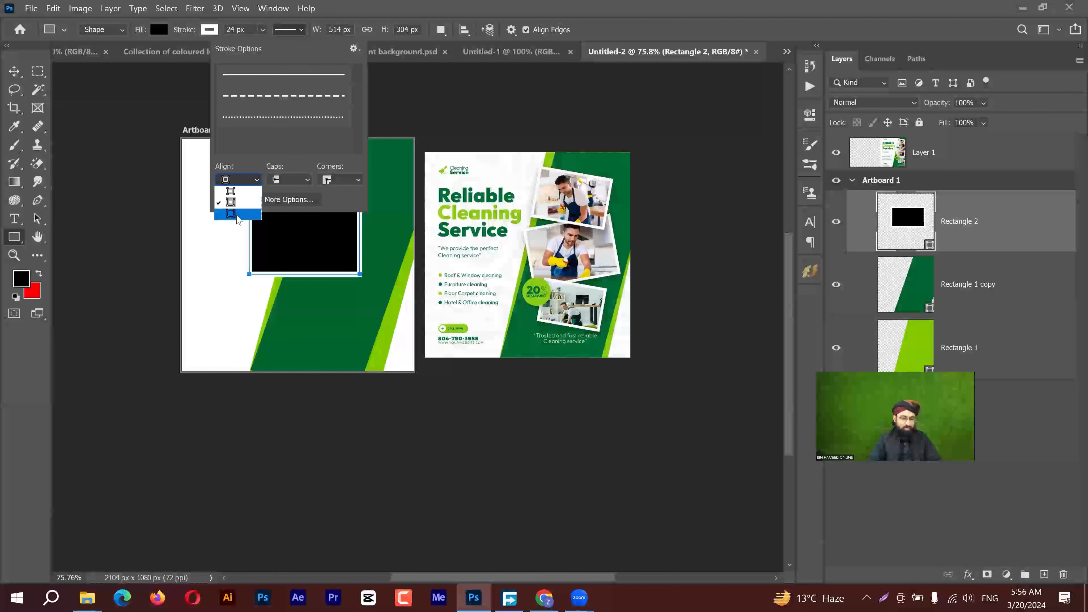
click(233, 214)
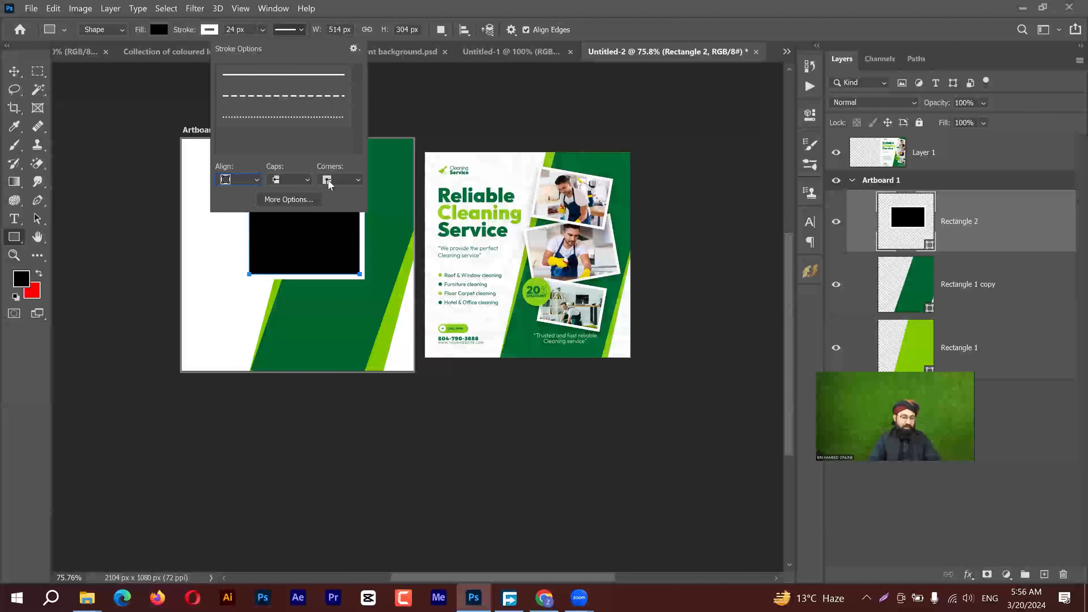
click(401, 5)
key(v)
drag(352, 241, 374, 258)
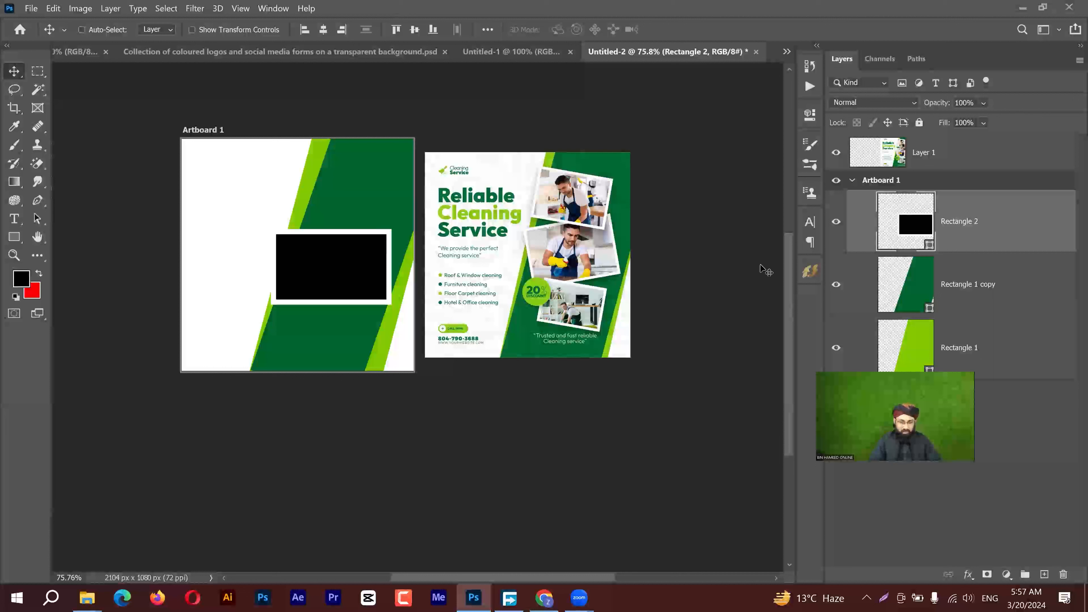
Step: Add a drop shadow to the framed rectangle with 63% opacity, 6 px distance, 10% spread and 38 px size
click(966, 575)
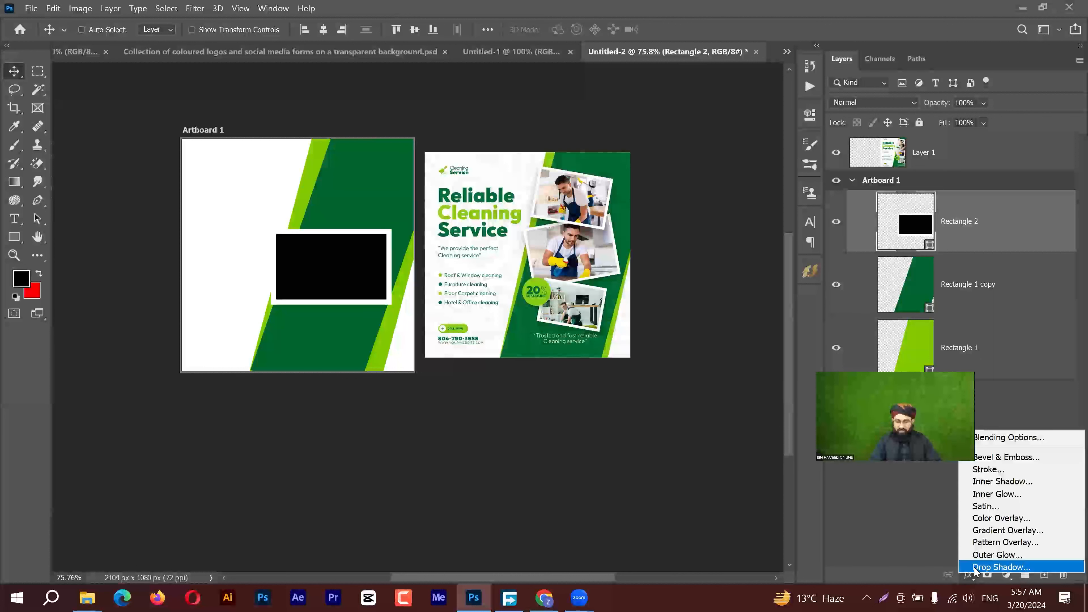
click(977, 569)
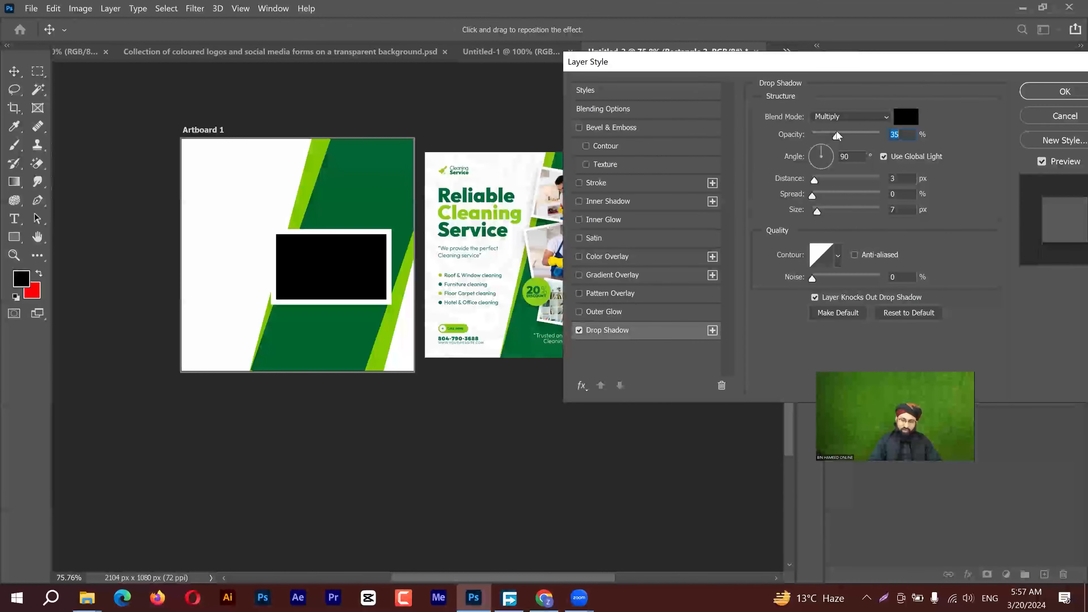
drag(836, 135, 854, 138)
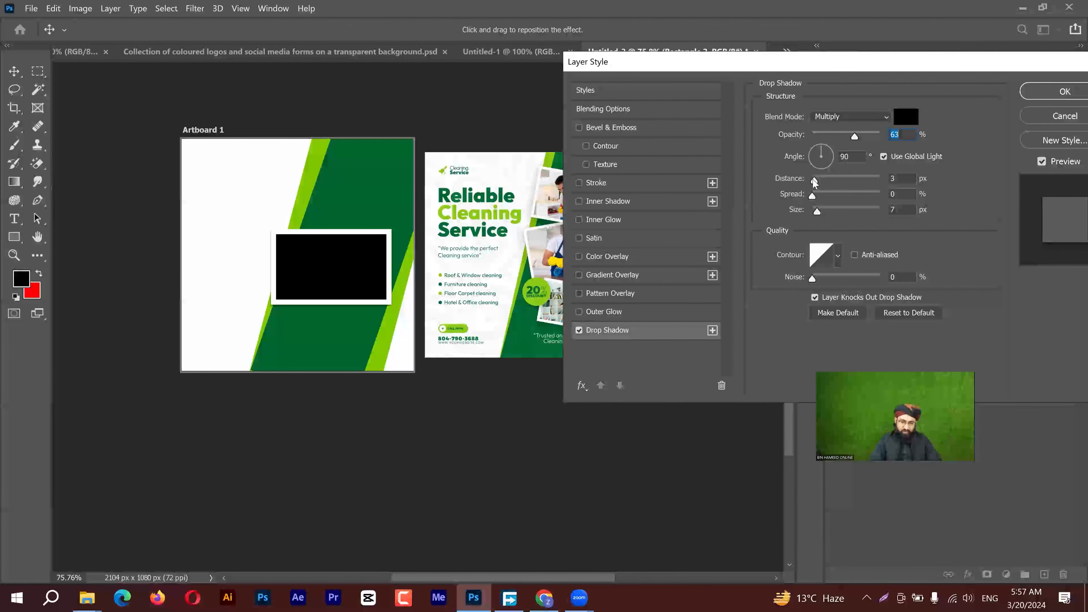
drag(816, 180, 826, 209)
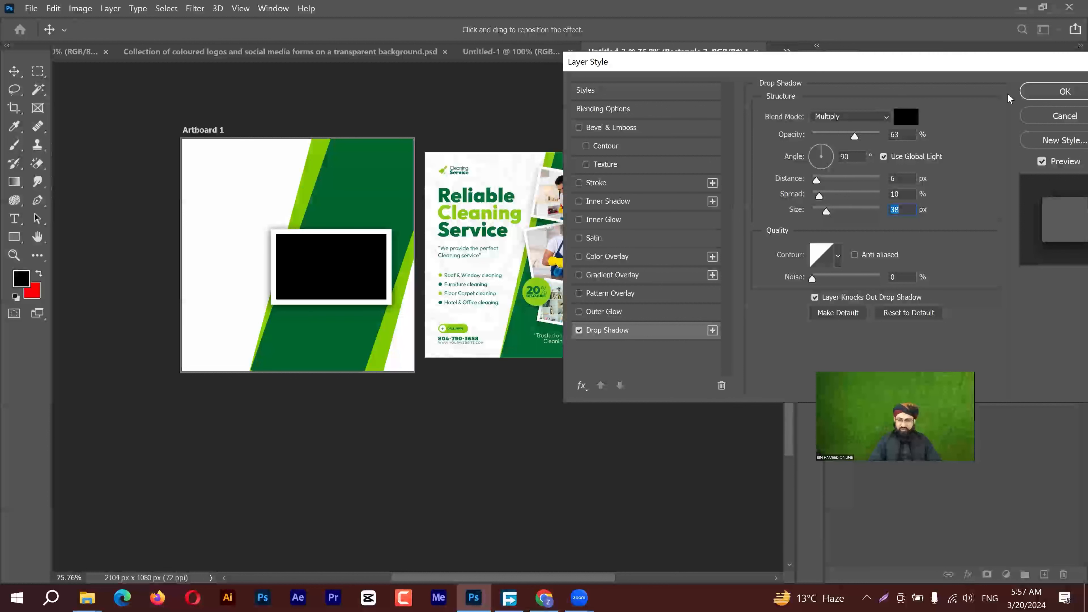
click(1056, 92)
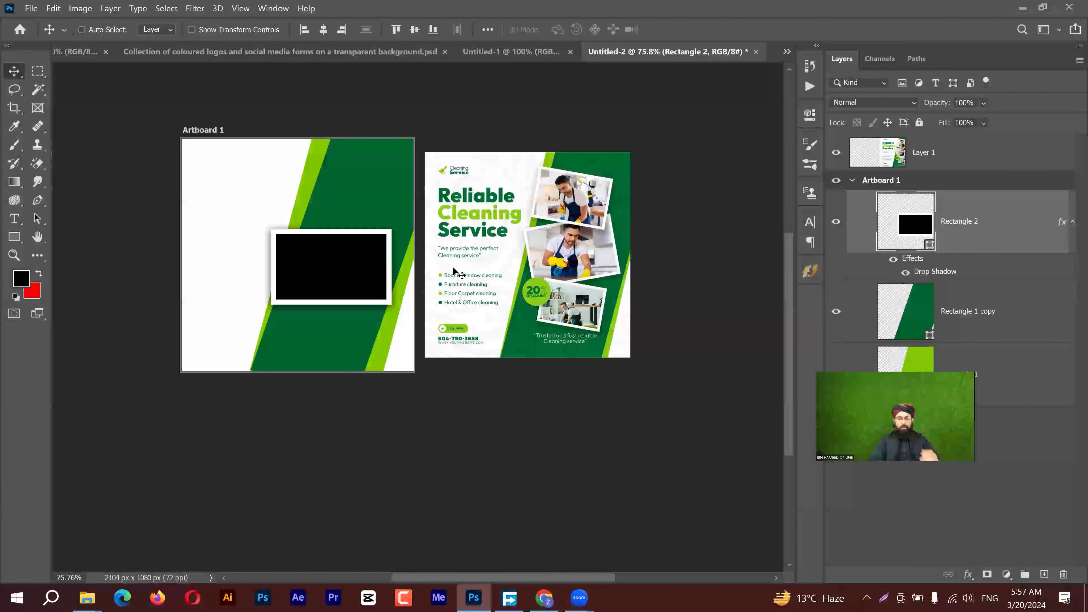
Step: Rotate the framed rectangle about 6.7 degrees counterclockwise
key(ctrl)
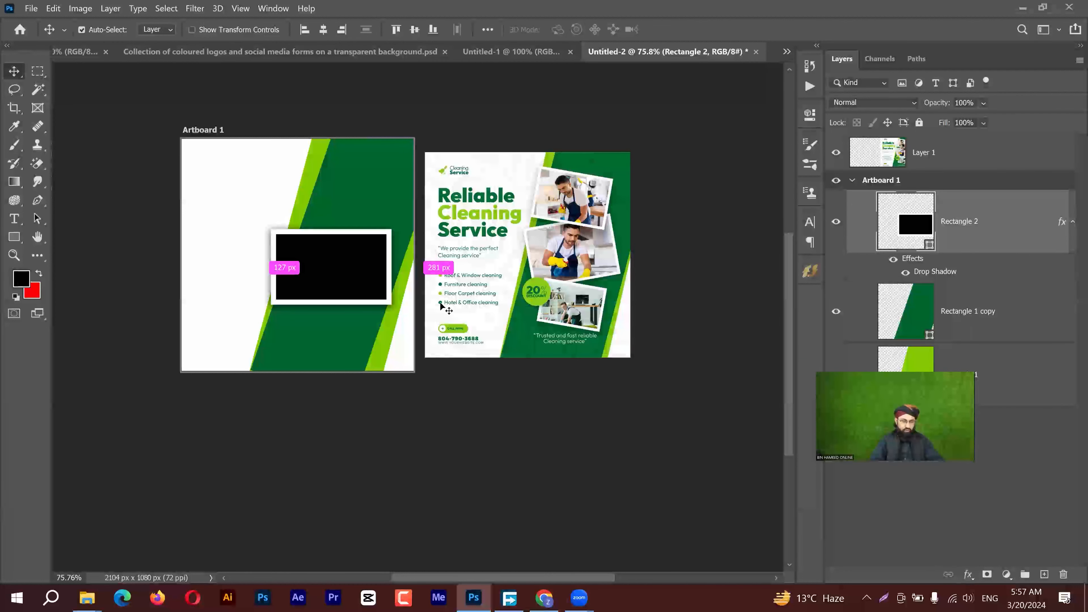
key(ctrl+t)
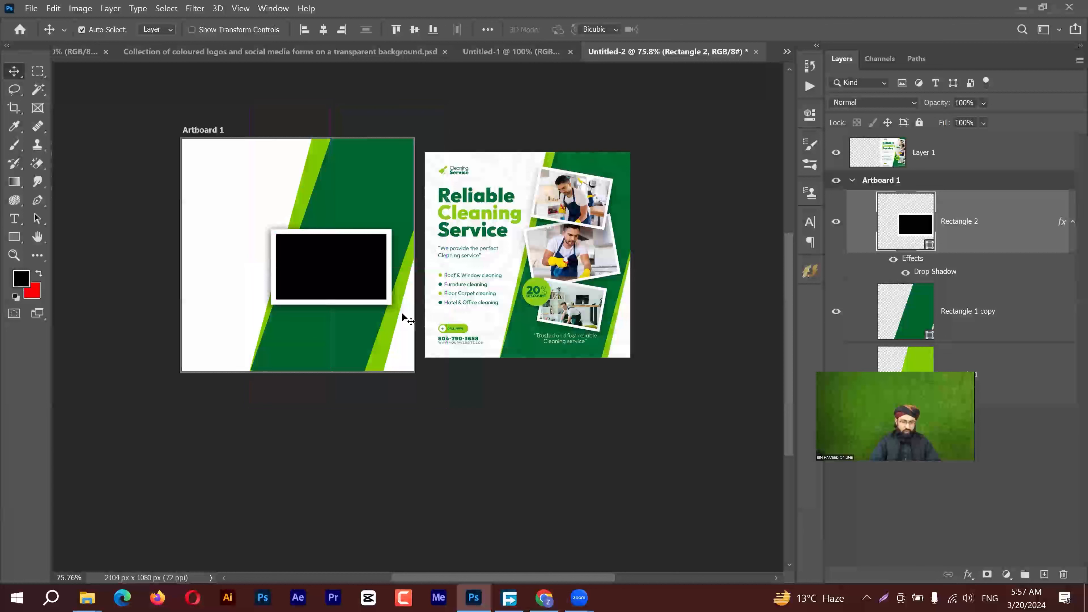
drag(400, 313, 408, 286)
click(702, 29)
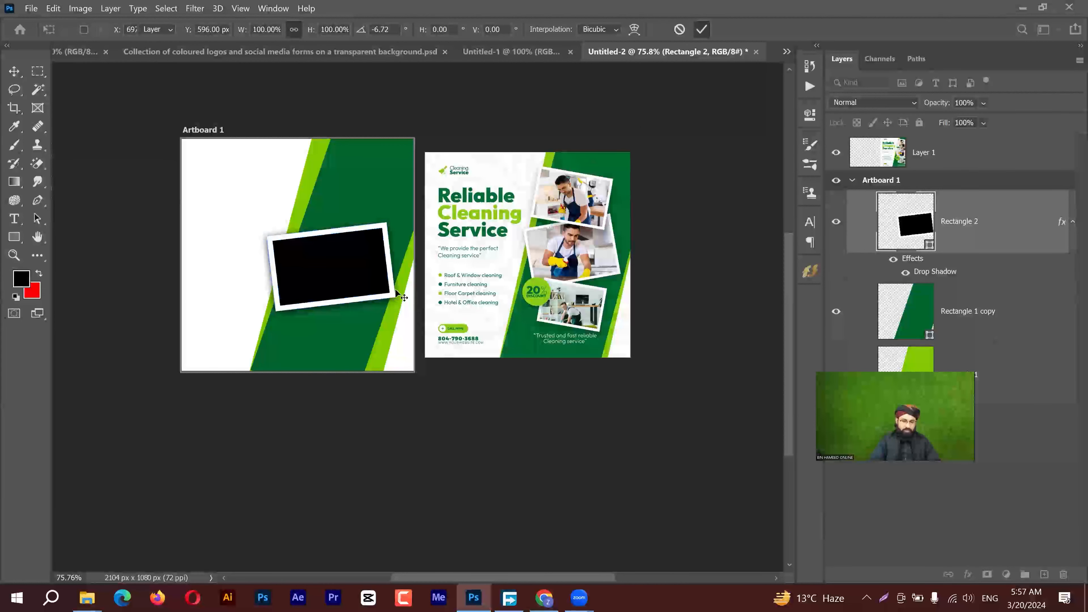
Step: Duplicate the frame above the original, scaling the copy to about 78% and tilting it about 13 degrees clockwise to overlap the large frame
mouse_move(360, 245)
mouse_down()
mouse_move(367, 194)
mouse_move(362, 238)
mouse_up()
key(ctrl+t)
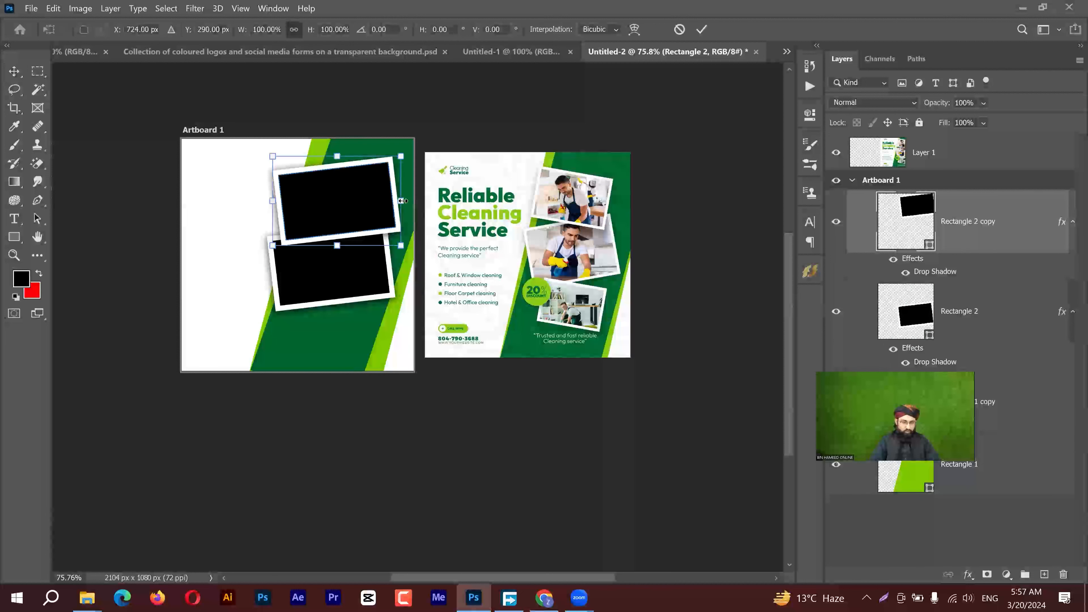
drag(400, 200, 374, 201)
drag(395, 251, 383, 267)
click(701, 31)
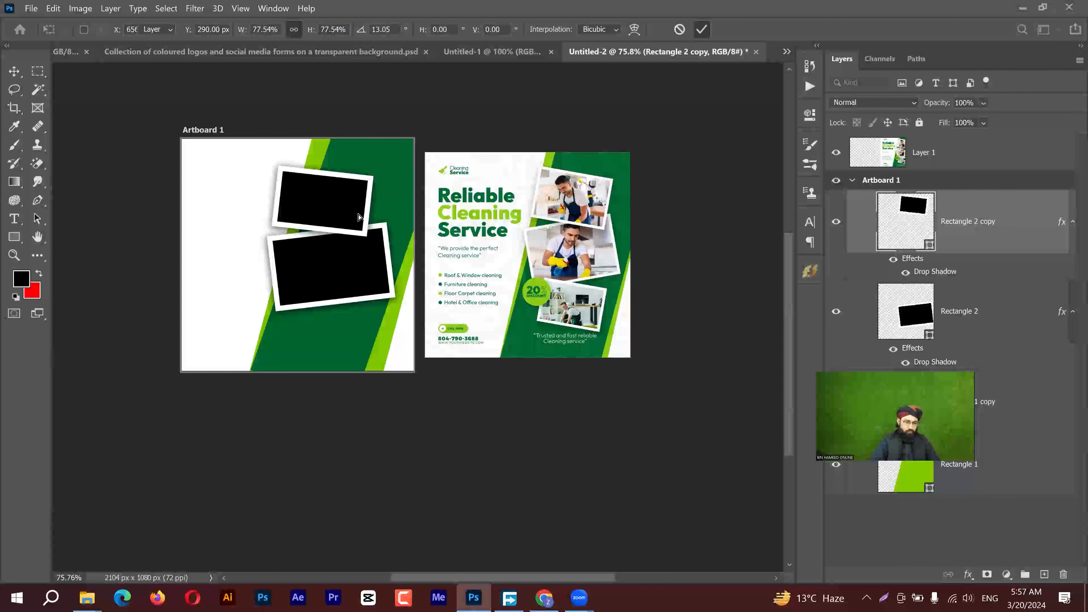
drag(354, 210, 360, 218)
Step: Duplicate the small frame below the large one, scaled to about 94% and with its stroke set to 15 px
alt+drag(348, 306, 410, 331)
key(ctrl+t)
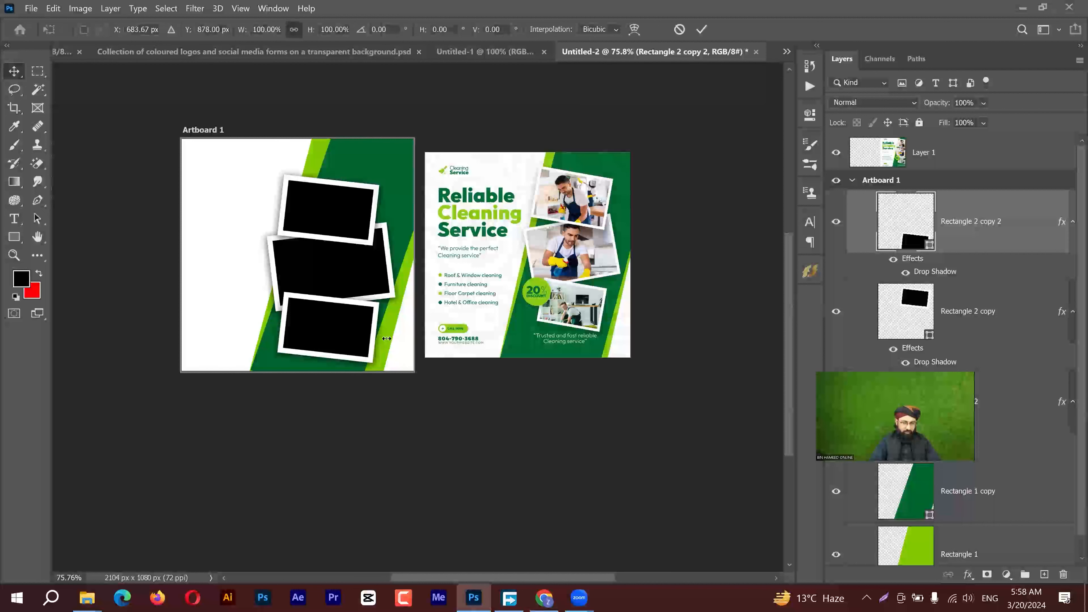
drag(374, 329, 375, 331)
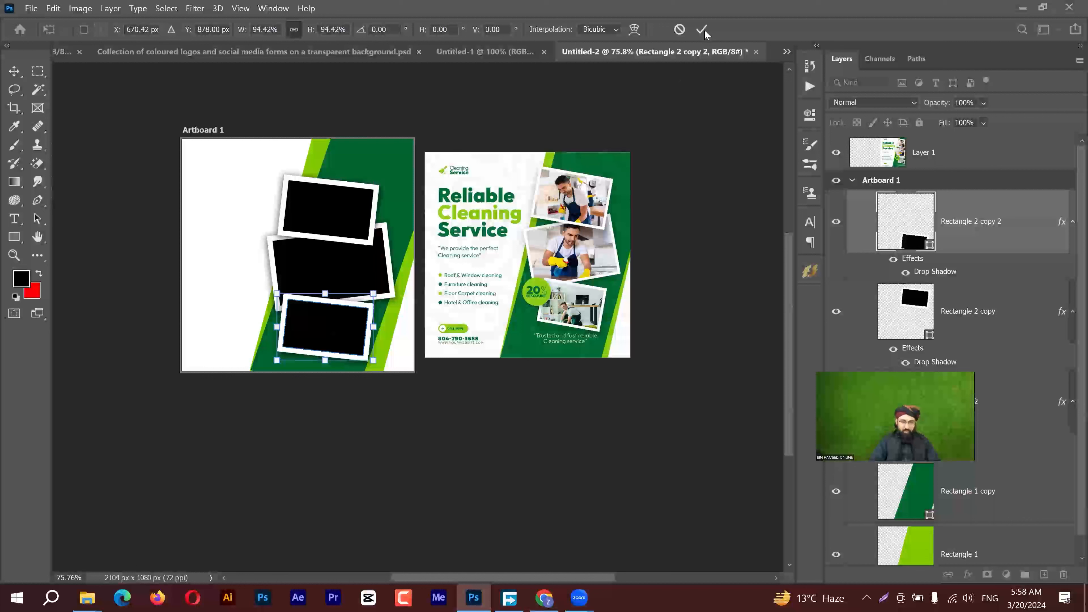
key(Return)
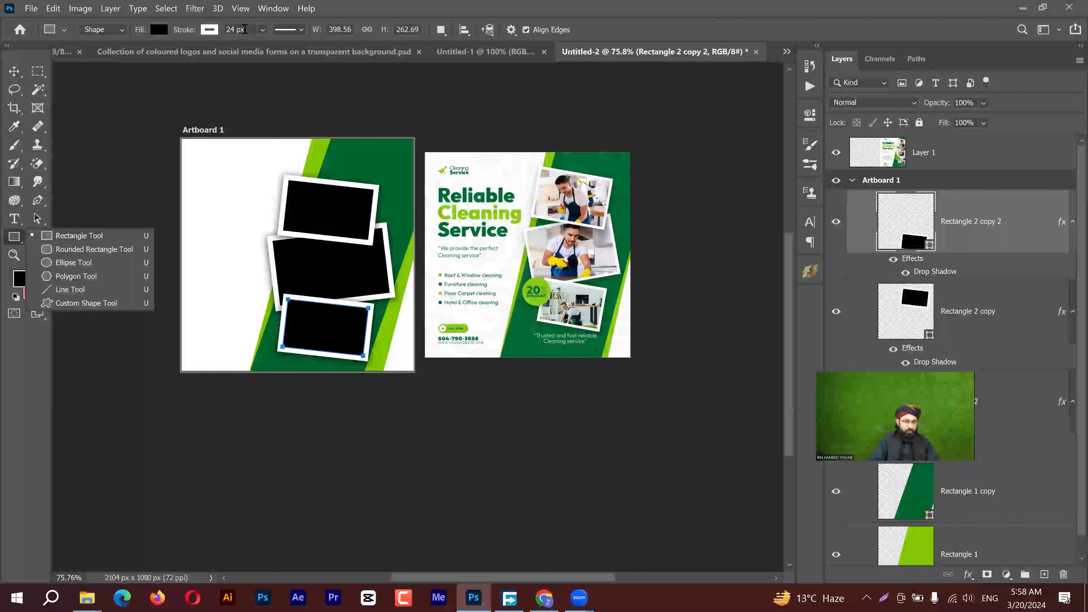
click(214, 30)
text(15)
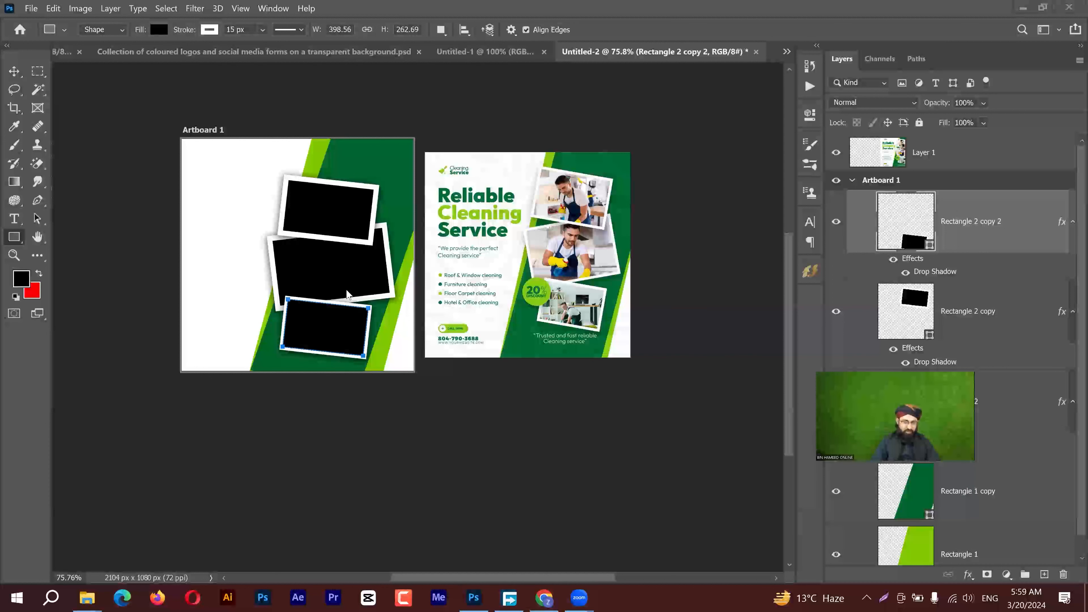
Step: Draw a circle about 191 px across with the Ellipse tool, overlapping the left edges of the two lower frames
right_click(15, 241)
click(57, 261)
drag(282, 270, 301, 324)
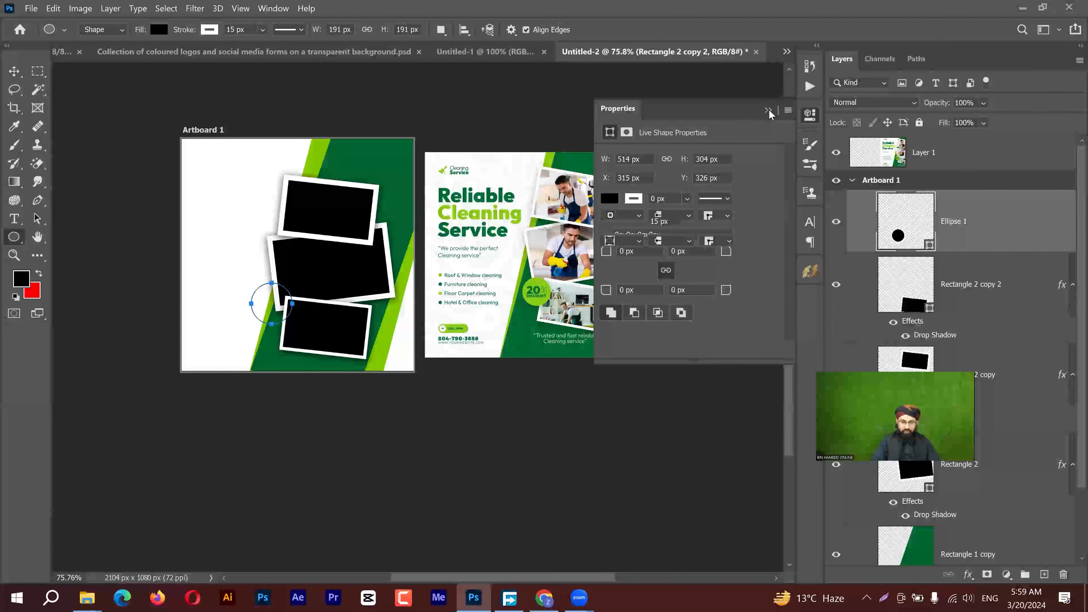
click(768, 111)
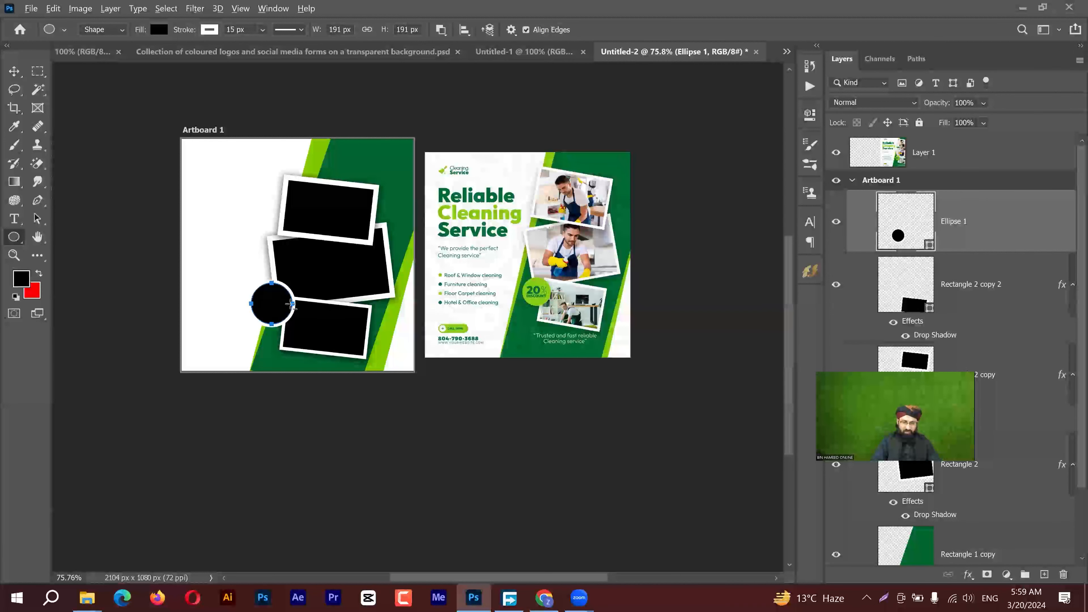
Step: Remove the circle's stroke and fill it with the light green sampled from the reference flyer's CALL NOW button
scroll(291, 303, up, 3)
scroll(291, 304, up, 2)
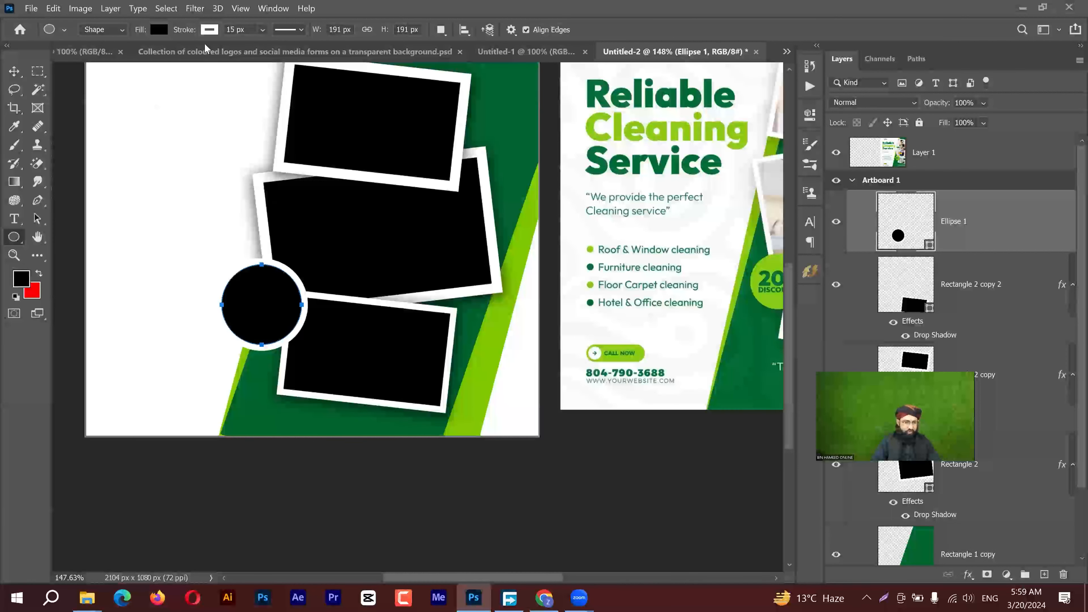
click(208, 32)
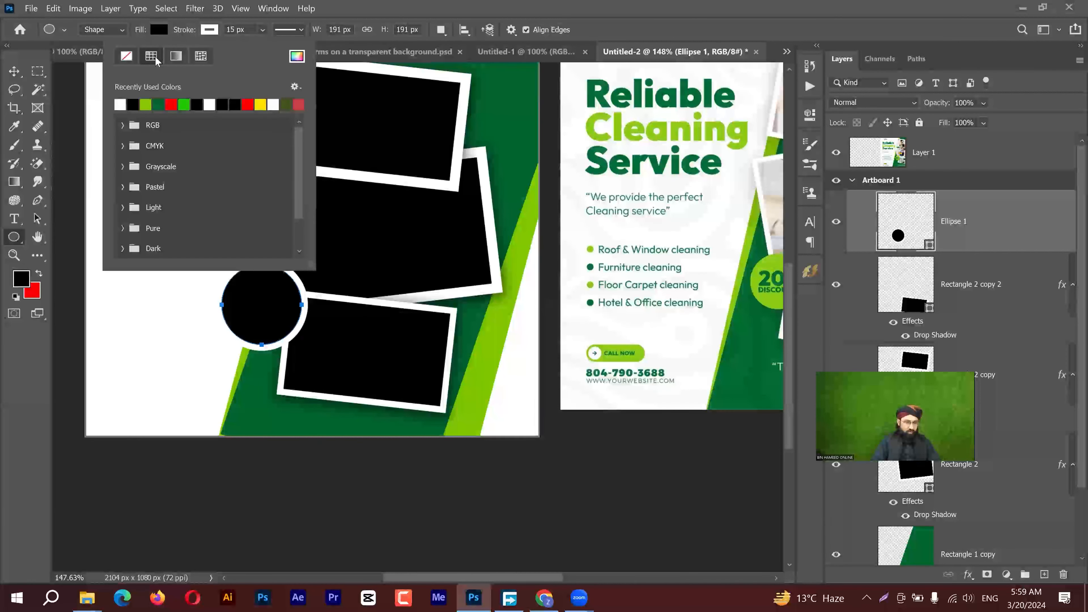
click(126, 57)
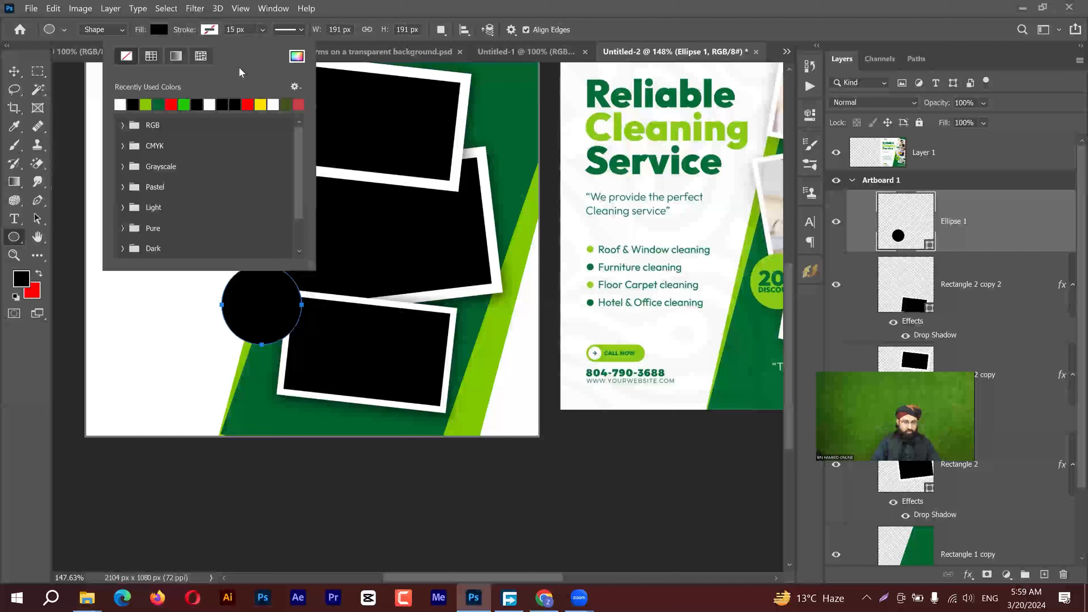
click(158, 30)
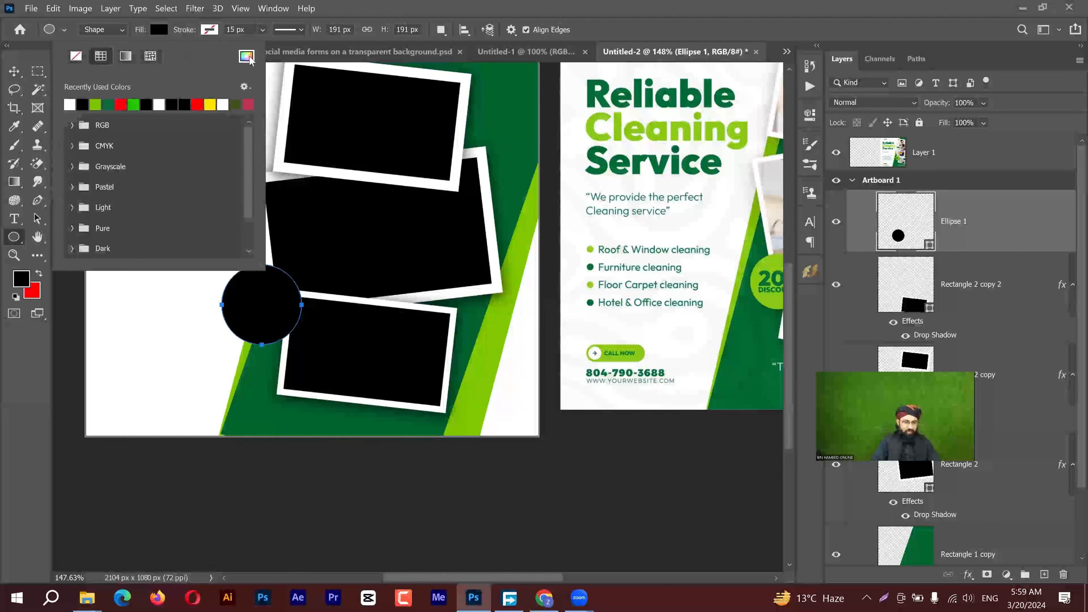
click(612, 350)
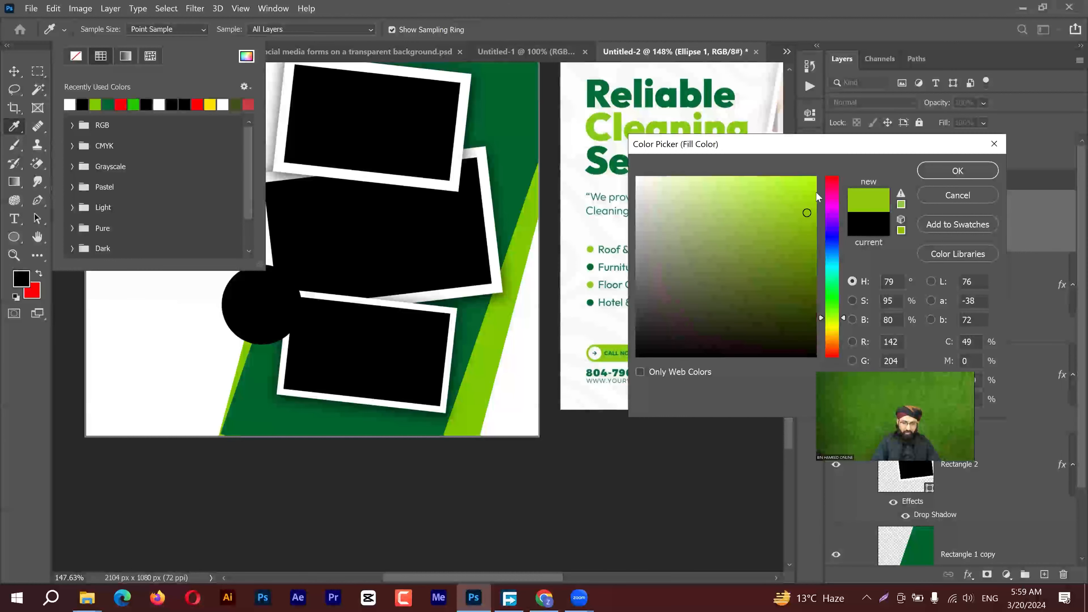
click(957, 171)
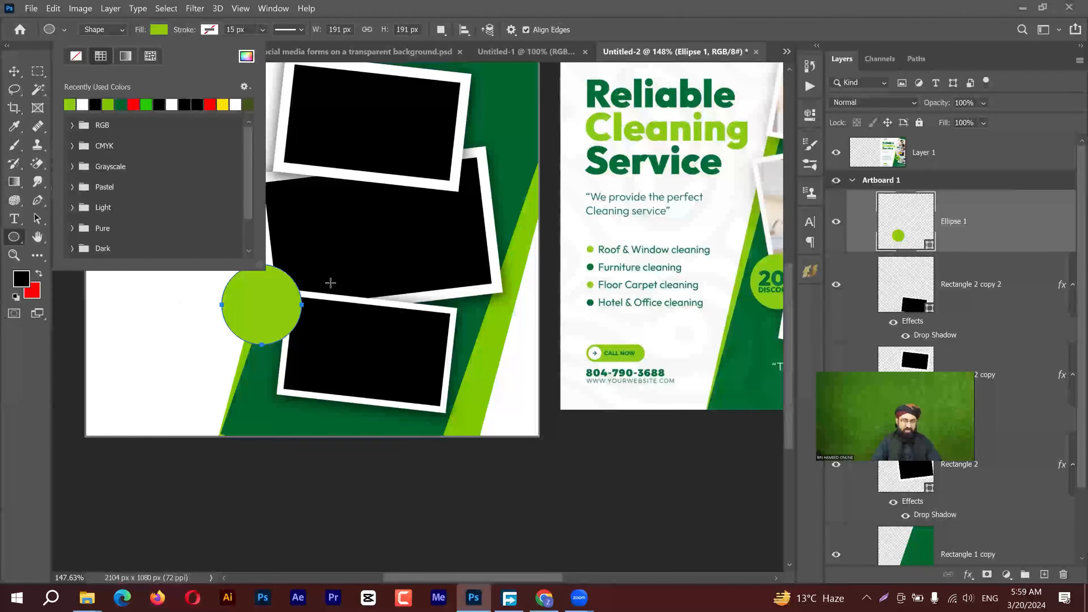
key(Escape)
key(v)
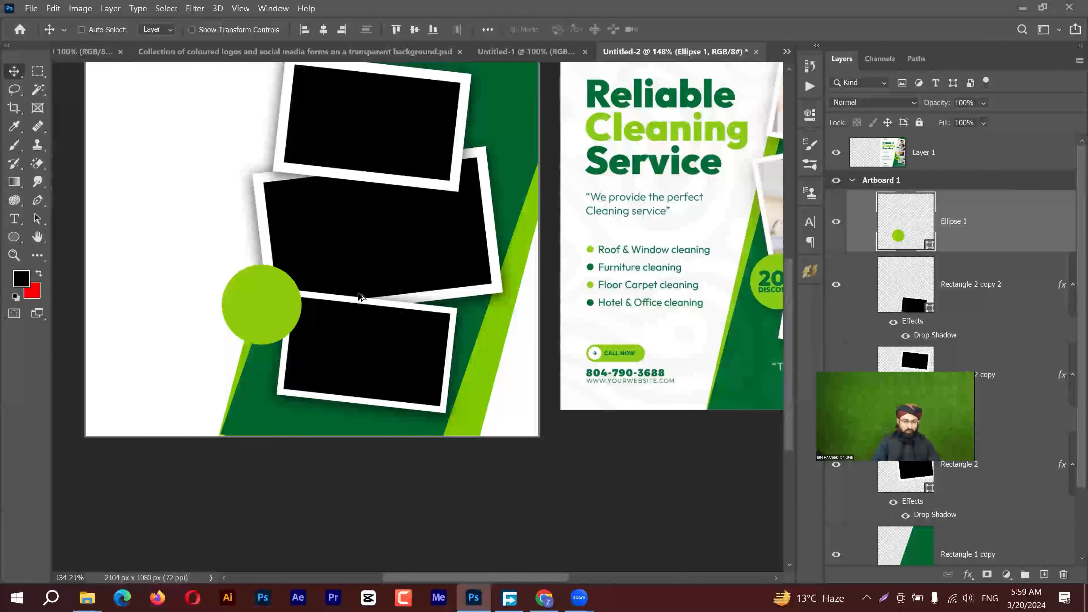
Step: Open the recent Pexels portrait JPG numbered 2379004 and copy the photo onto the flyer artboard
scroll(359, 296, down, 2)
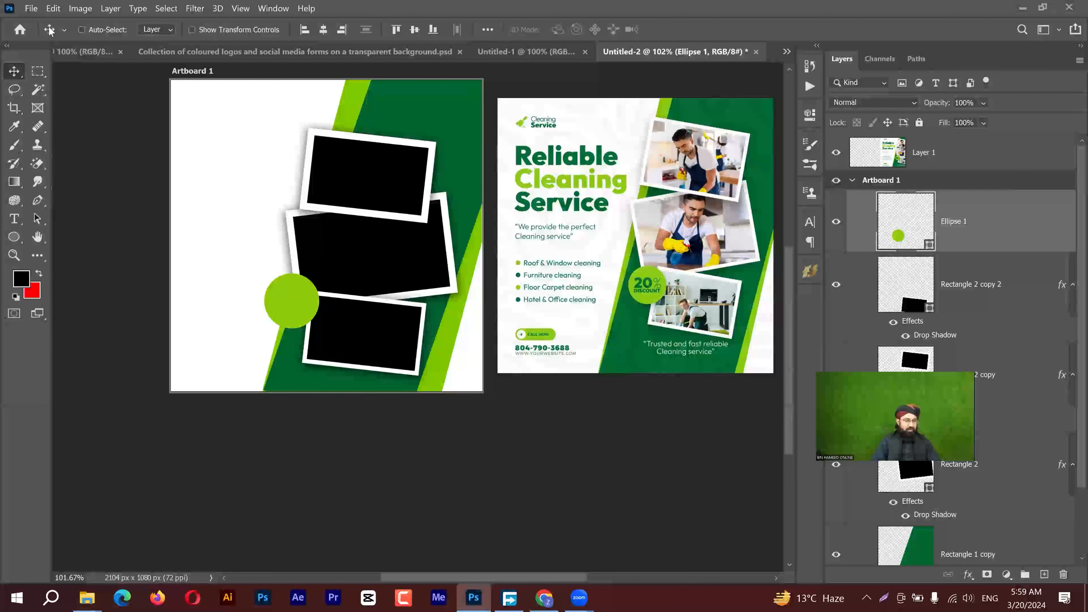
click(31, 9)
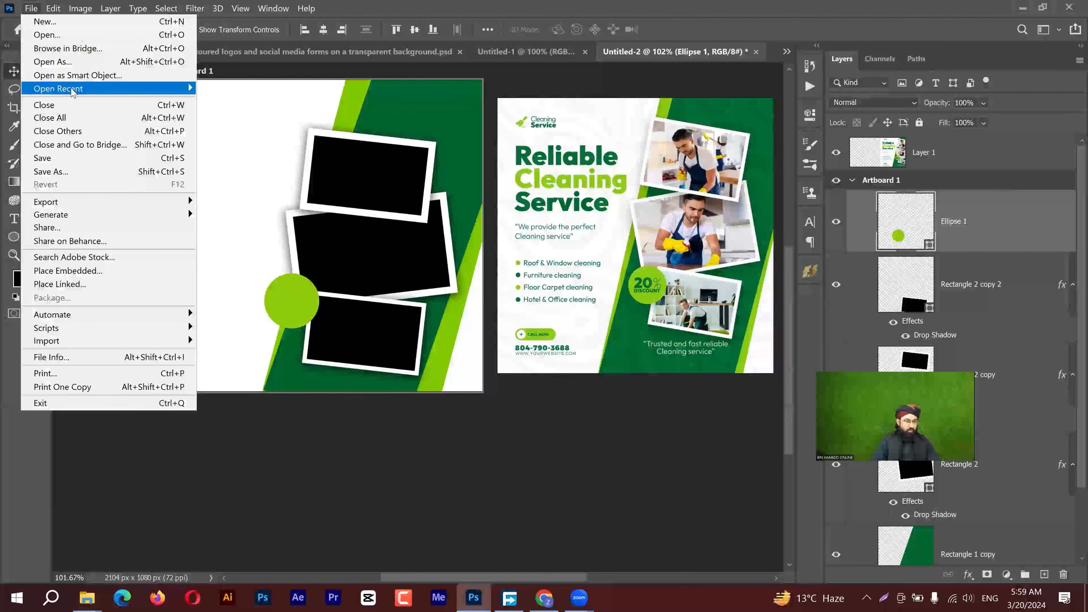
mouse_move(68, 88)
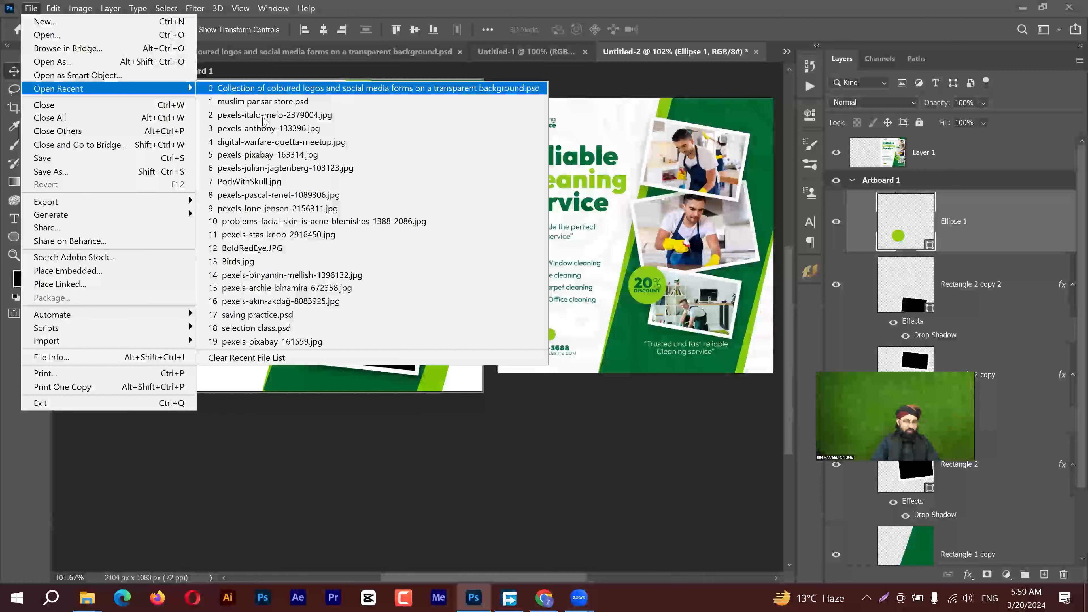
click(261, 115)
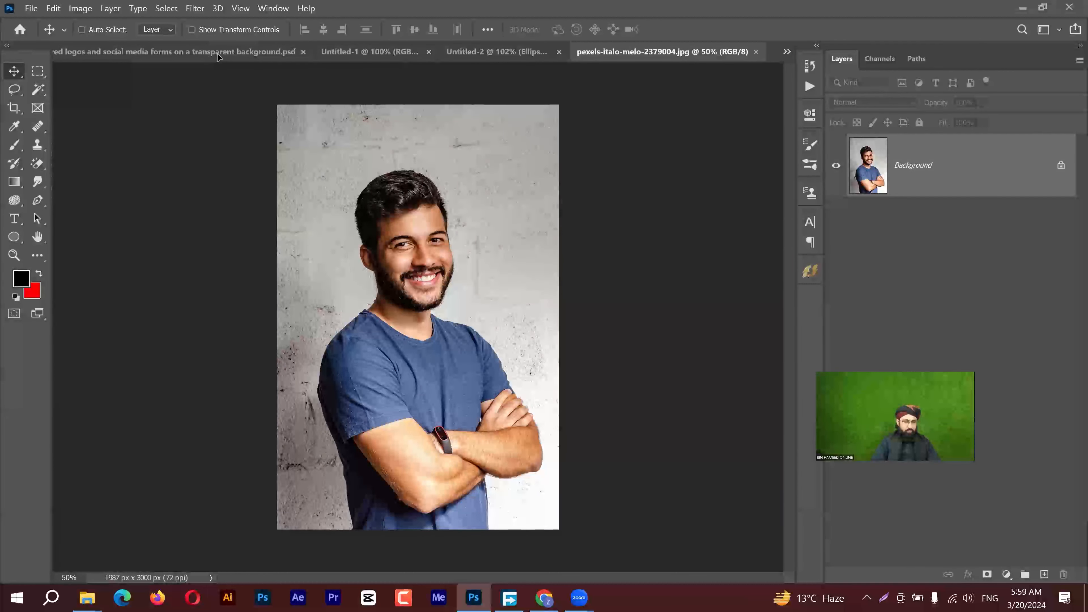
key(ctrl+Tab)
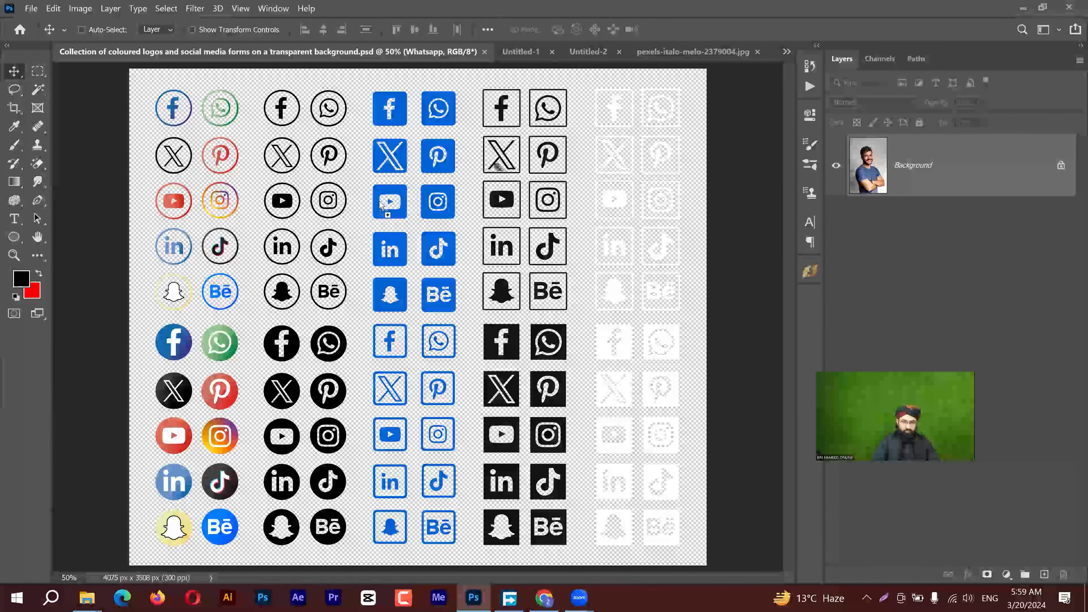
key(ctrl+Tab)
key(ctrl+Tab)
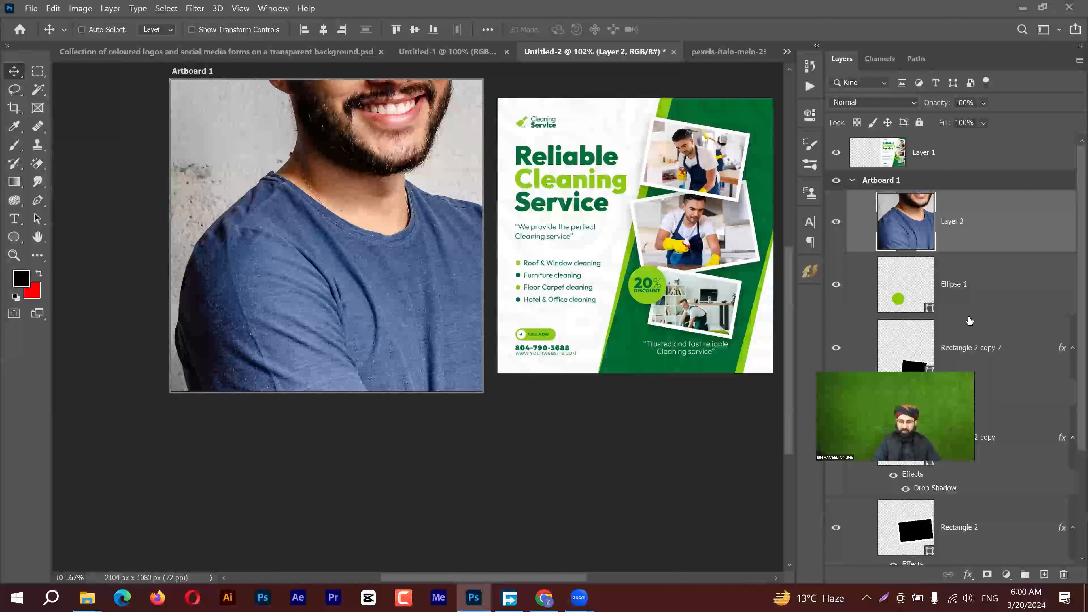
Step: Move the portrait layer directly above the large middle frame's layer, Rectangle 2, hiding and reshowing it to check the frame beneath
drag(1006, 247, 993, 461)
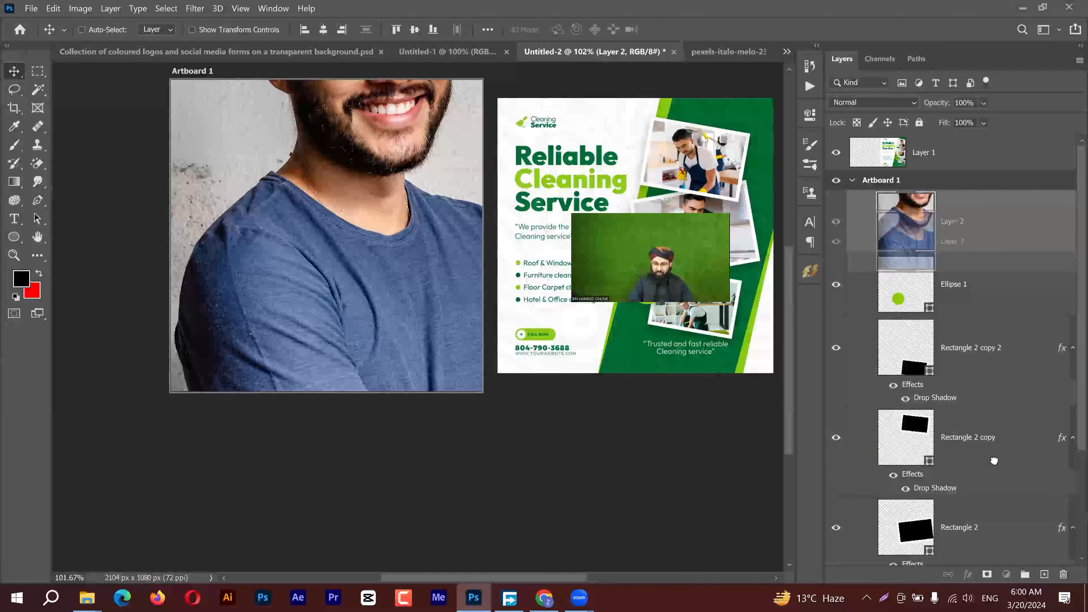
drag(996, 581, 837, 320)
click(837, 320)
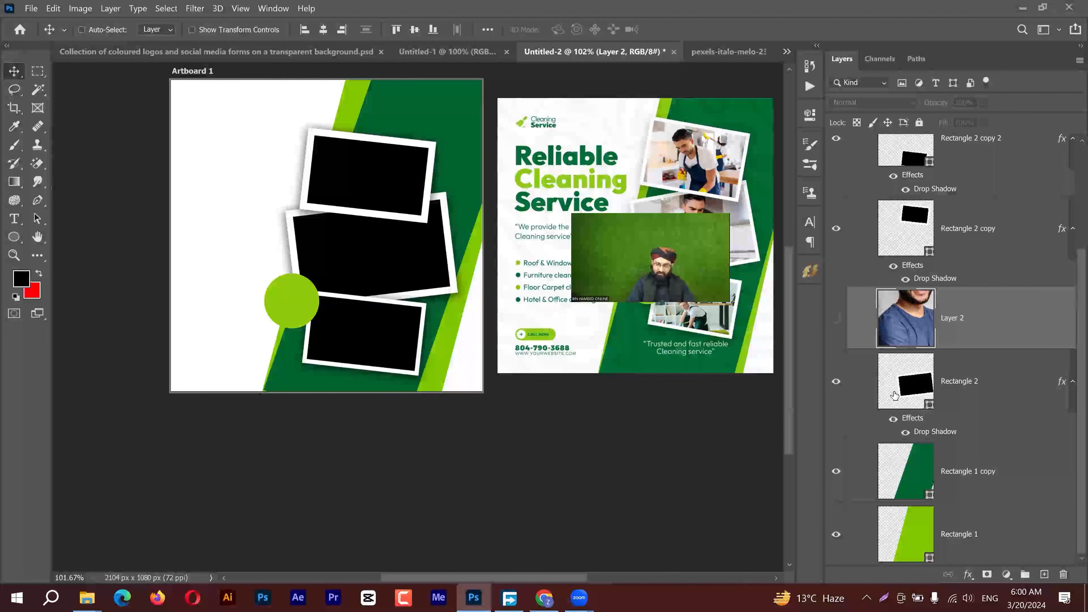
click(912, 391)
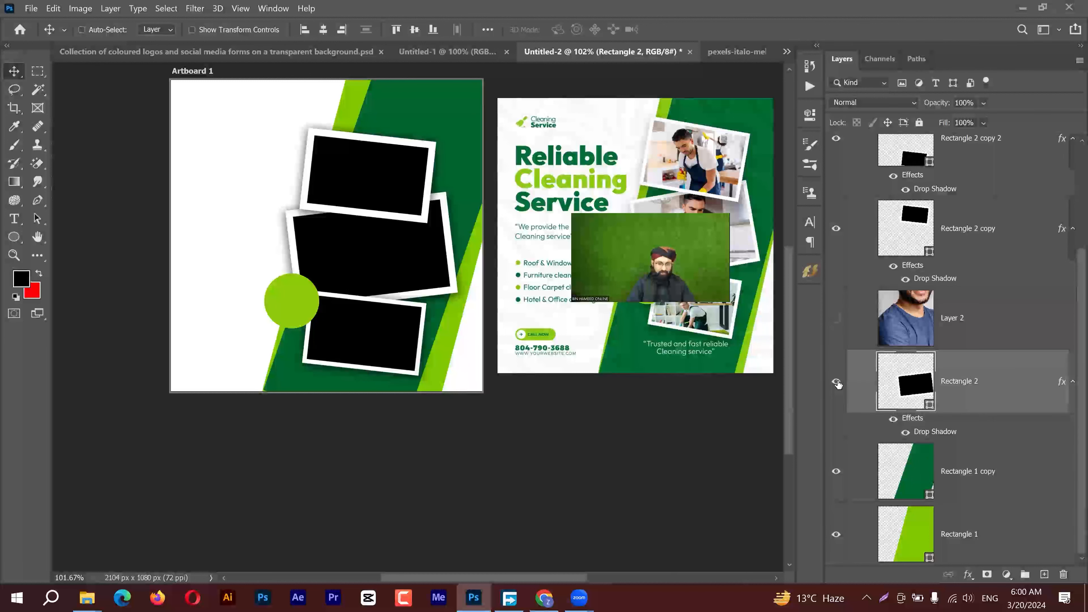
click(837, 382)
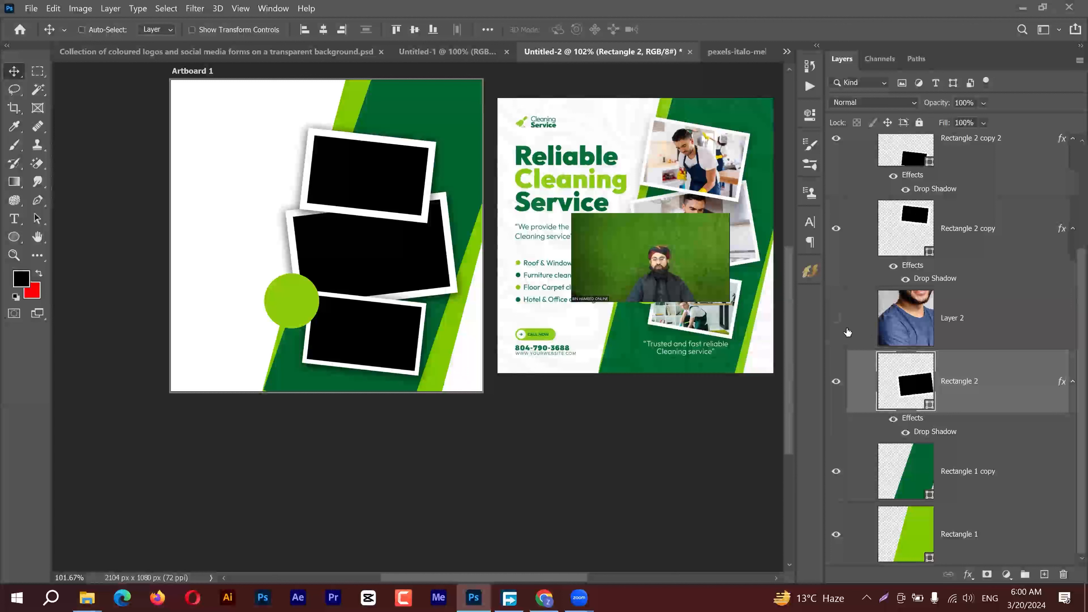
click(836, 320)
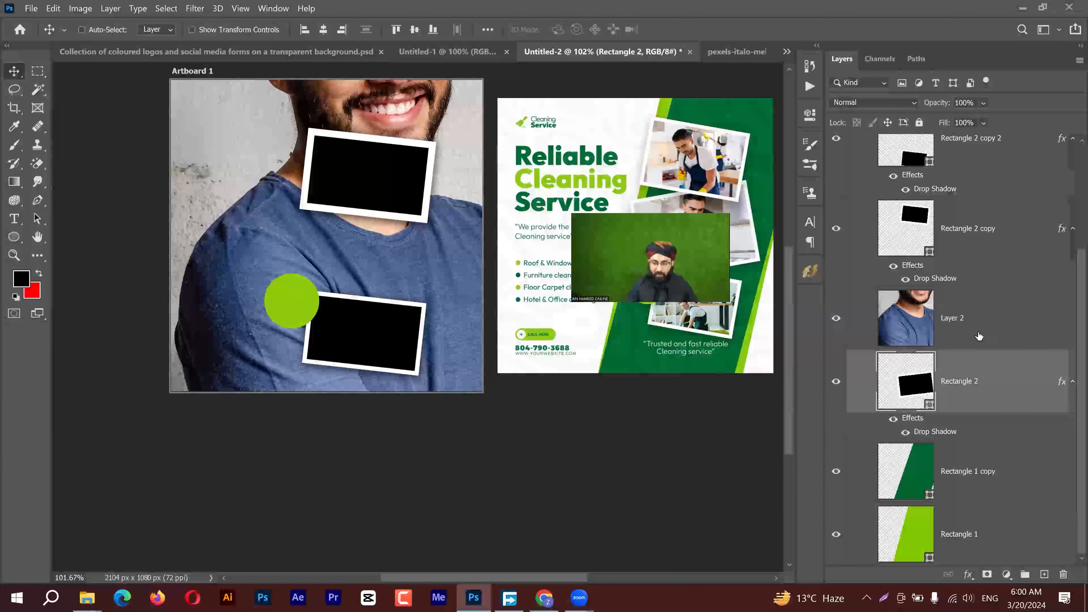
Step: Convert the portrait layer to a smart object and scale it to about 39%, placed over the large middle frame
click(971, 319)
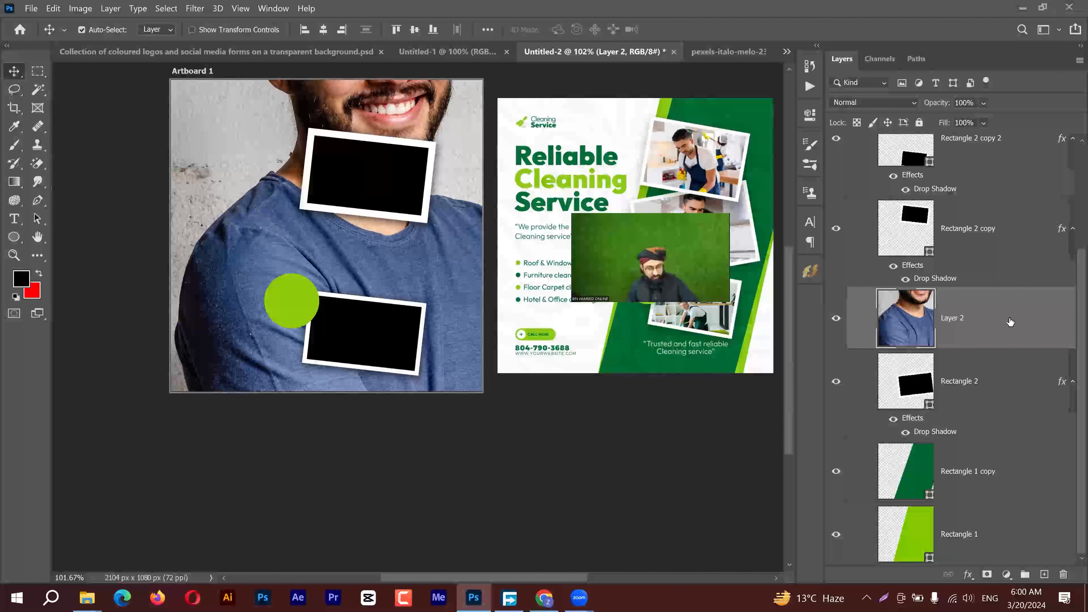
key(ctrl+/)
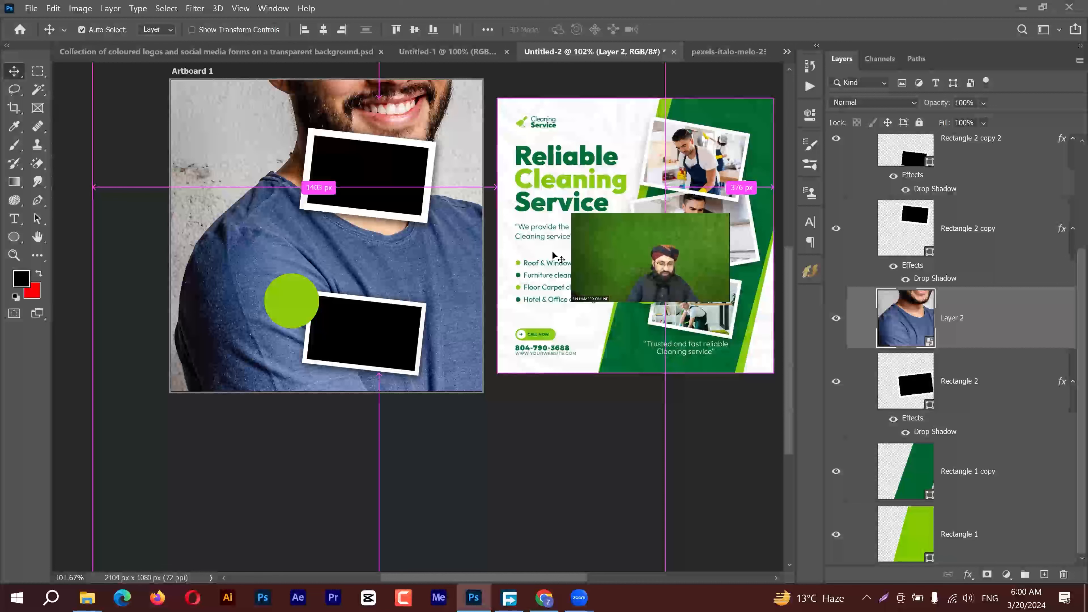
key(ctrl+t)
drag(667, 187, 218, 209)
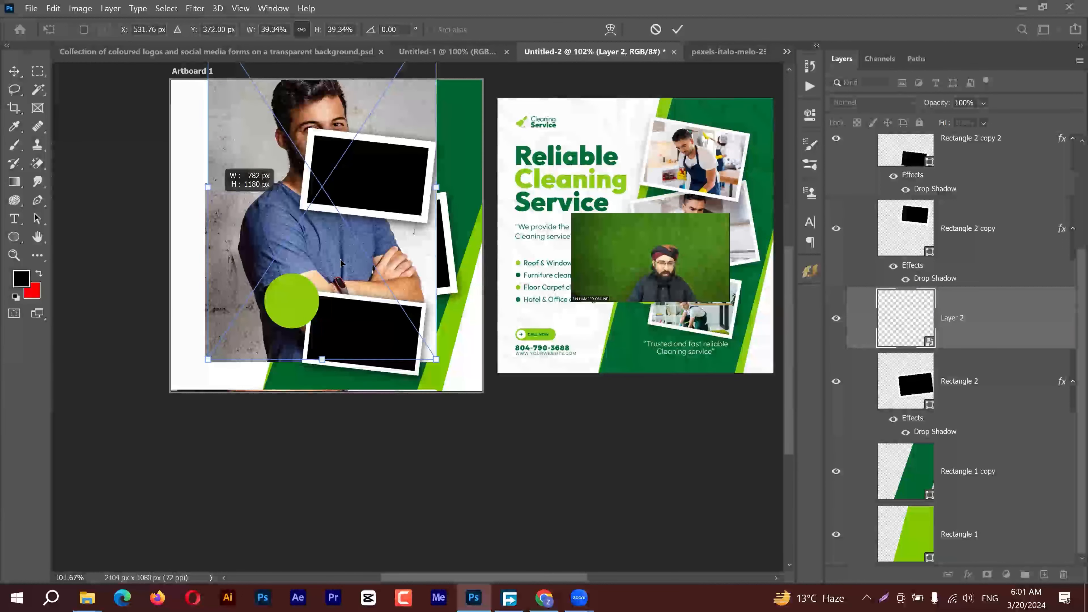
drag(393, 275, 455, 292)
click(679, 30)
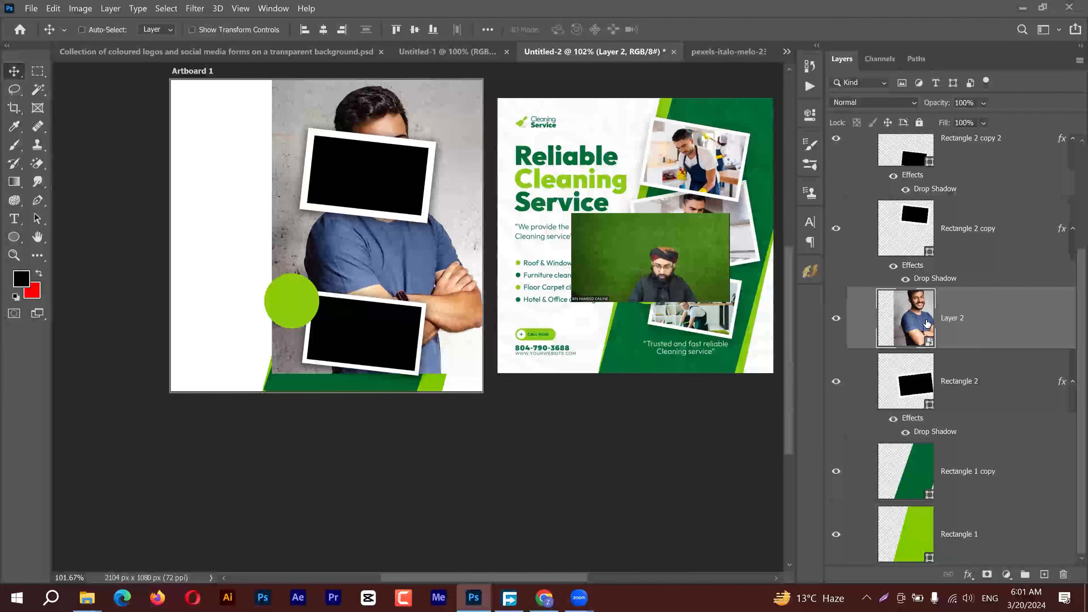
Step: Try a clipping mask from the portrait onto the large middle frame, and release it
right_click(1026, 318)
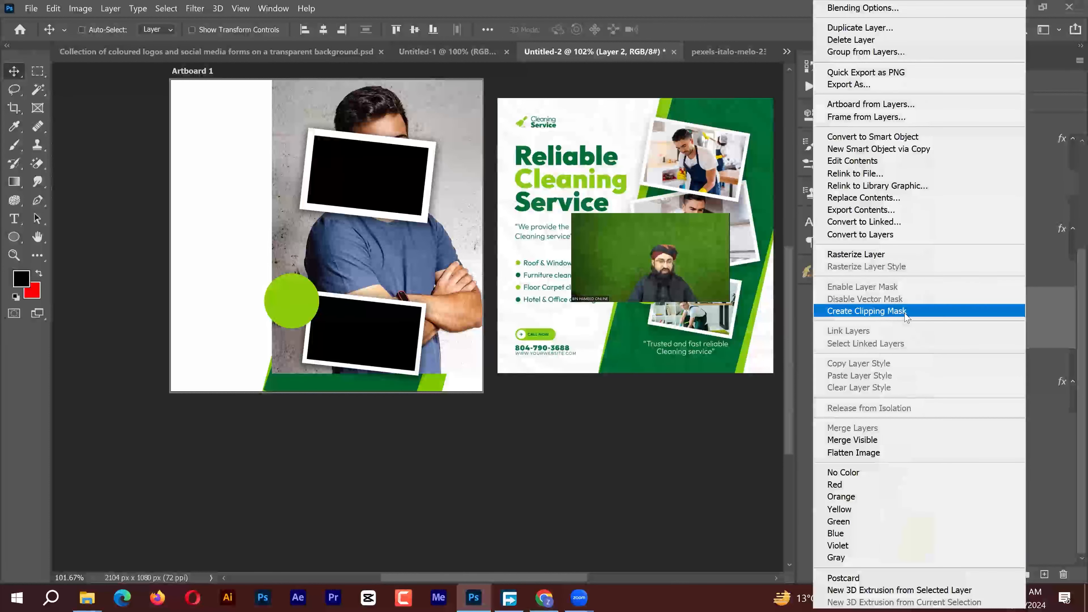
click(904, 316)
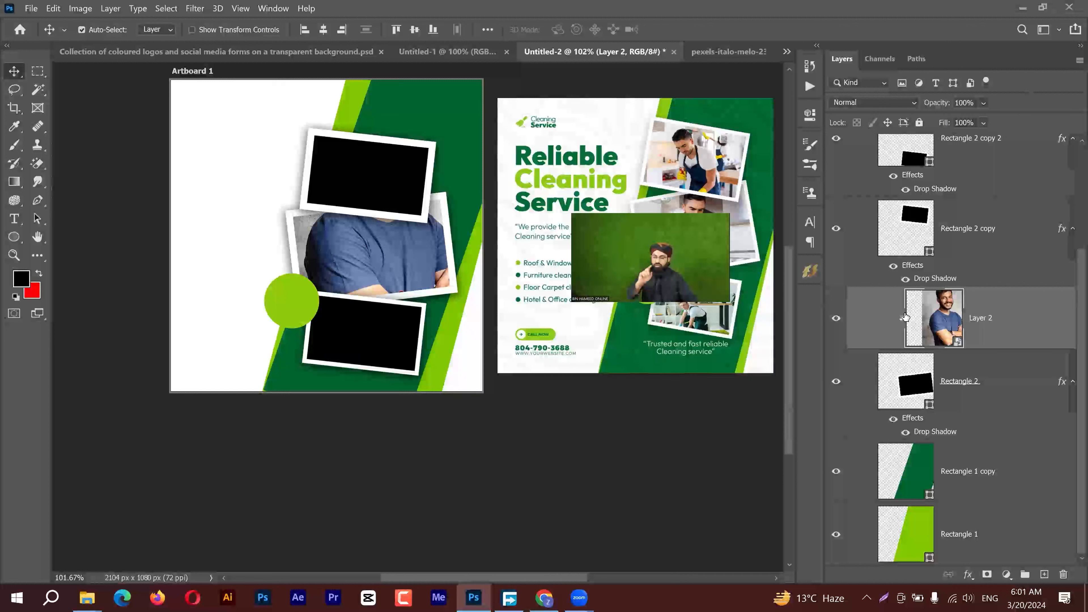
key(ctrl+alt+g)
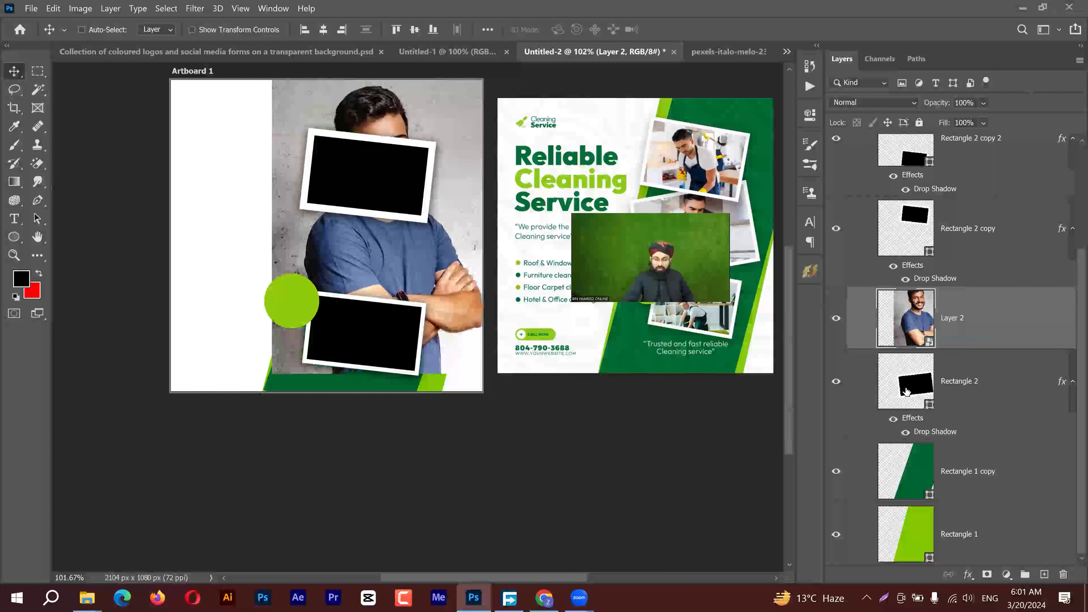
Step: Try clipping the portrait to the middle frame with the frame's fill set to none, and undo both changes
click(915, 389)
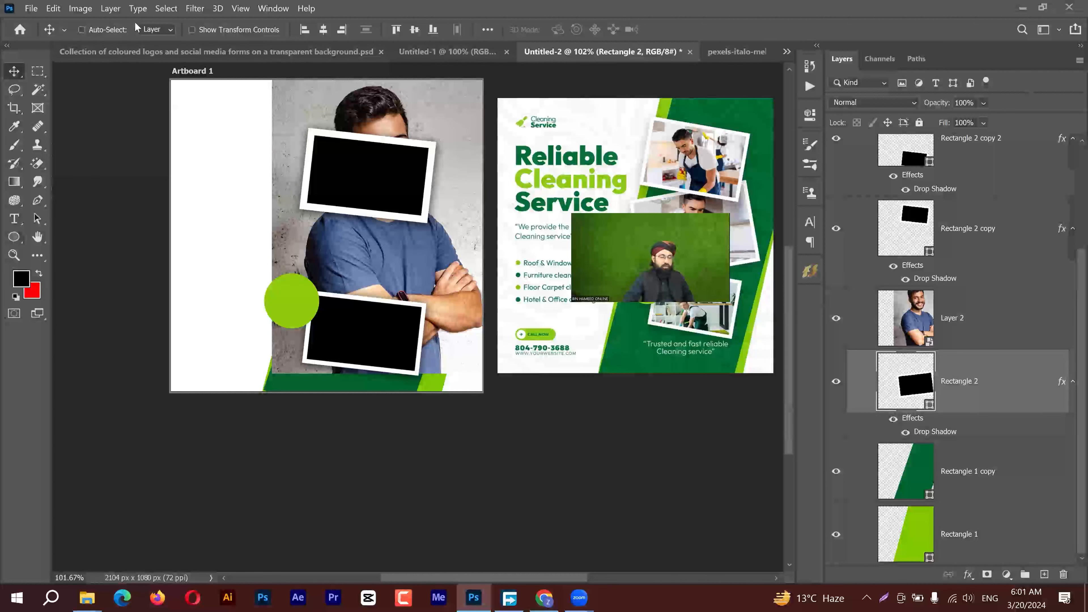
key(u)
click(163, 29)
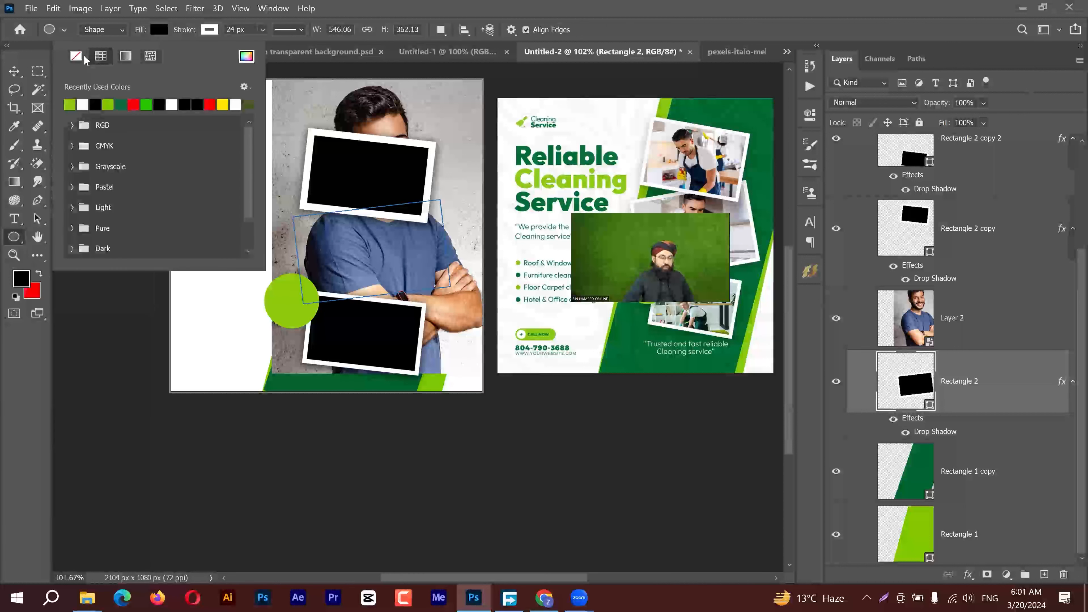
click(82, 55)
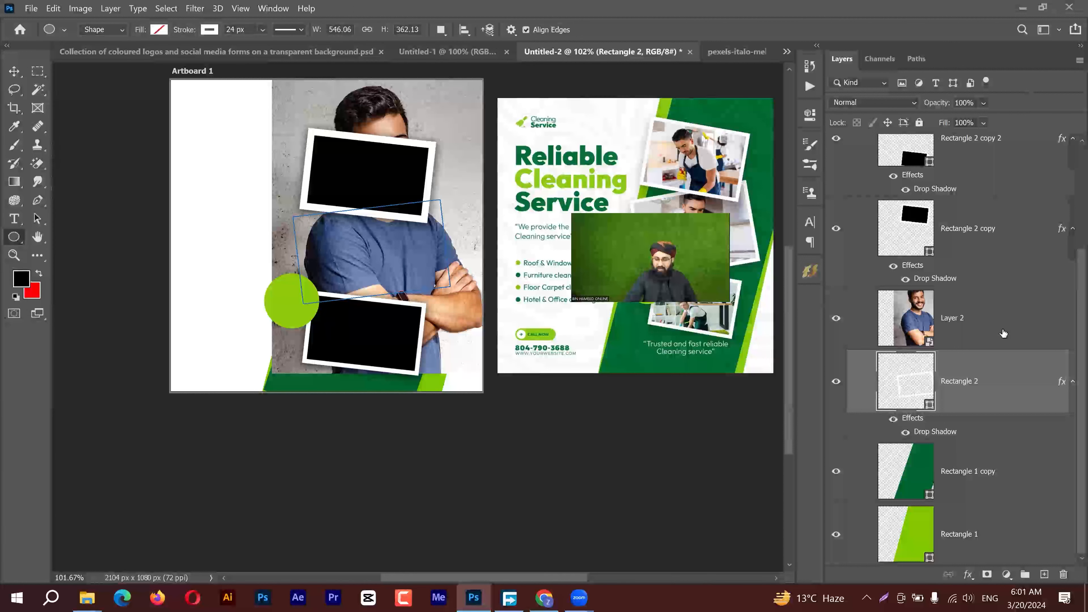
click(1023, 315)
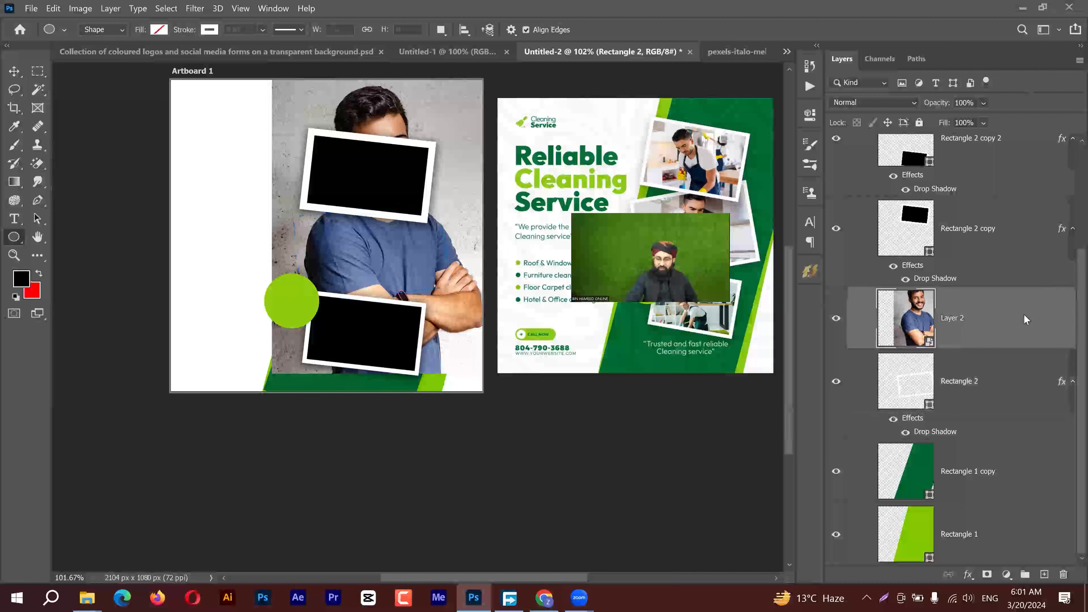
right_click(1023, 313)
click(868, 313)
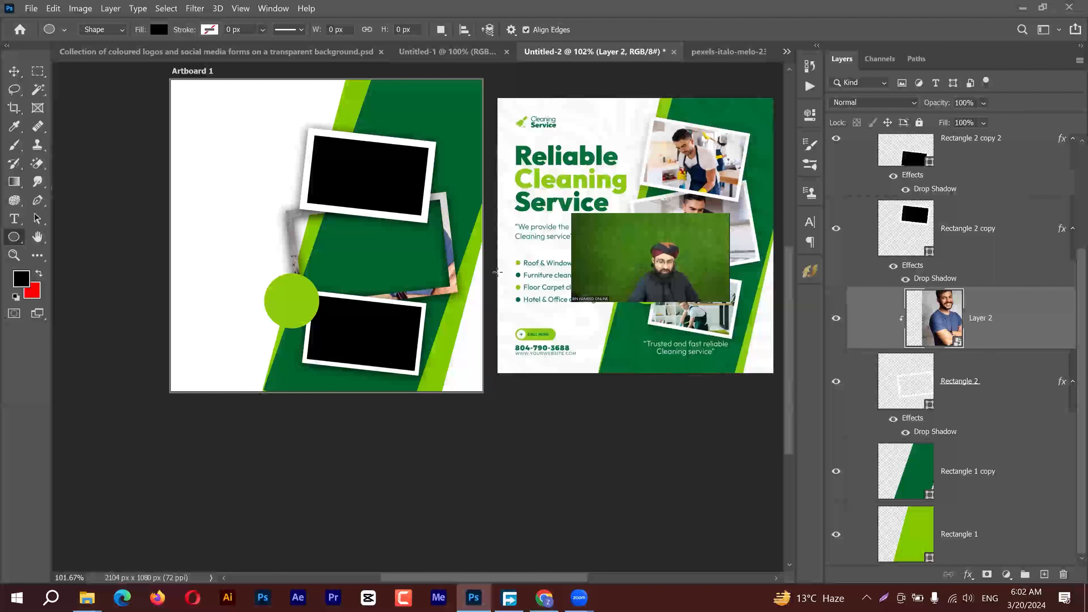
key(ctrl+alt+g)
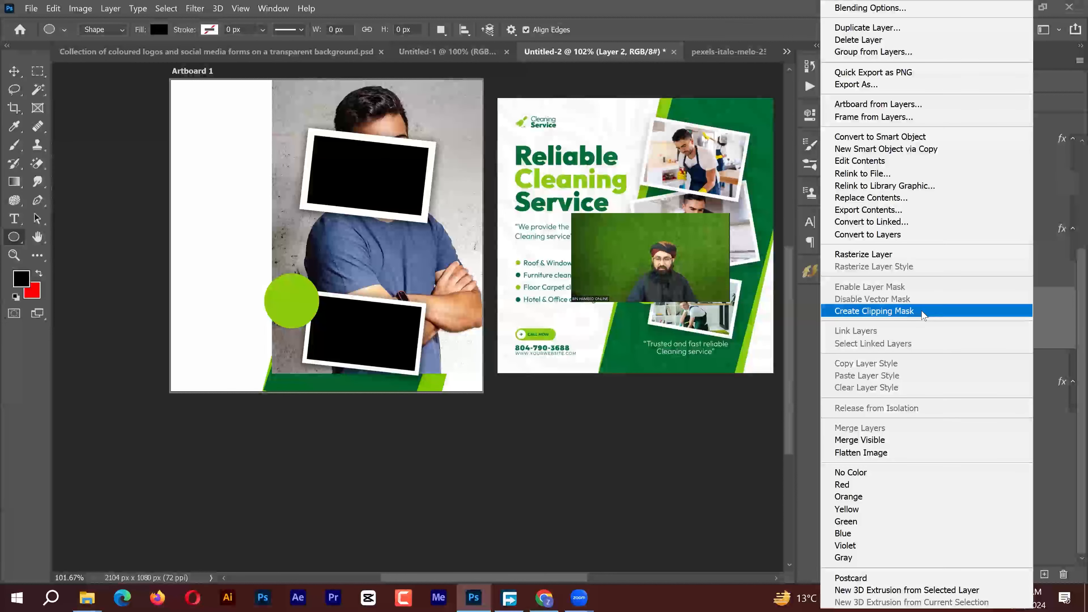
Step: Clip the portrait to the black-filled middle frame once more and release the clipping mask again
click(921, 312)
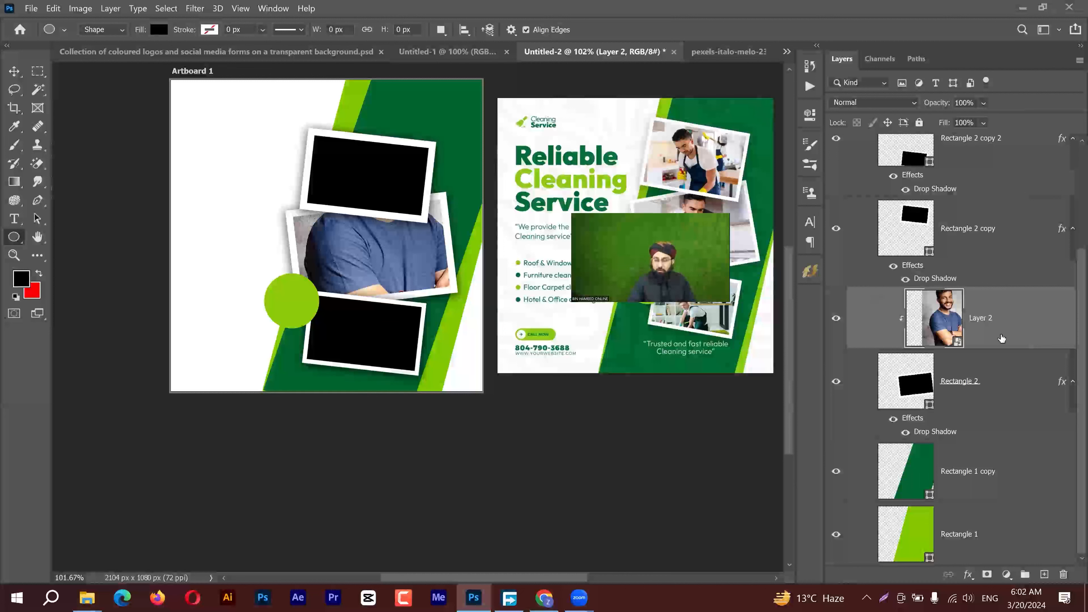
right_click(1026, 323)
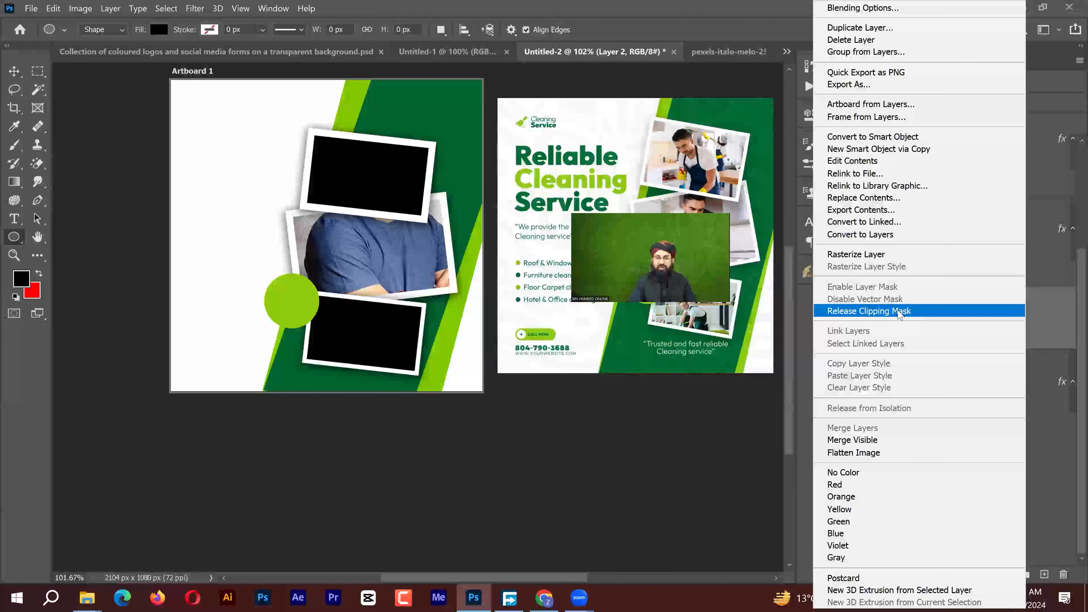
click(897, 312)
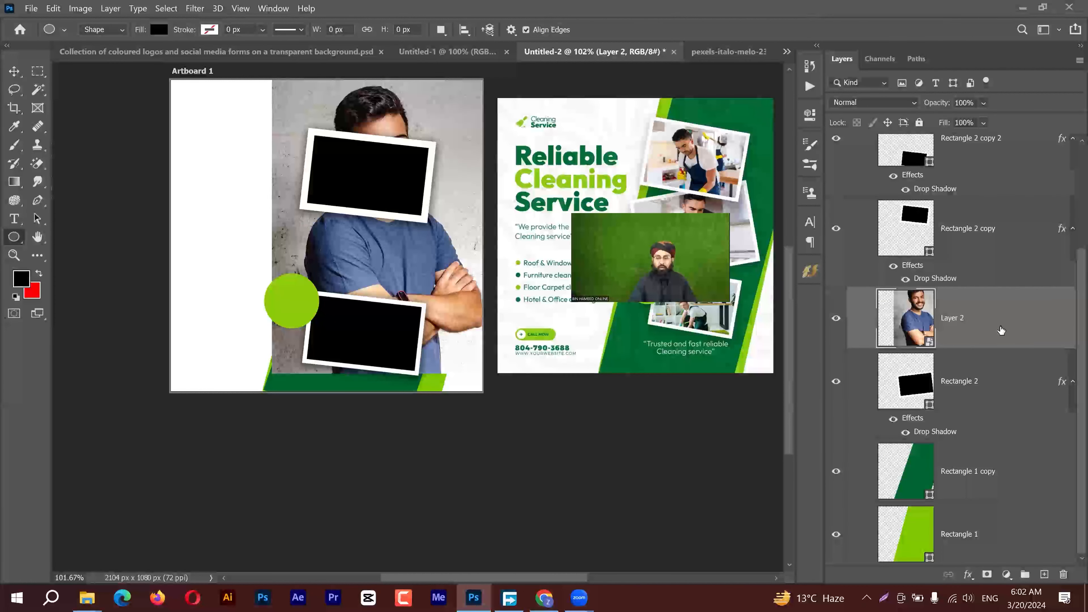